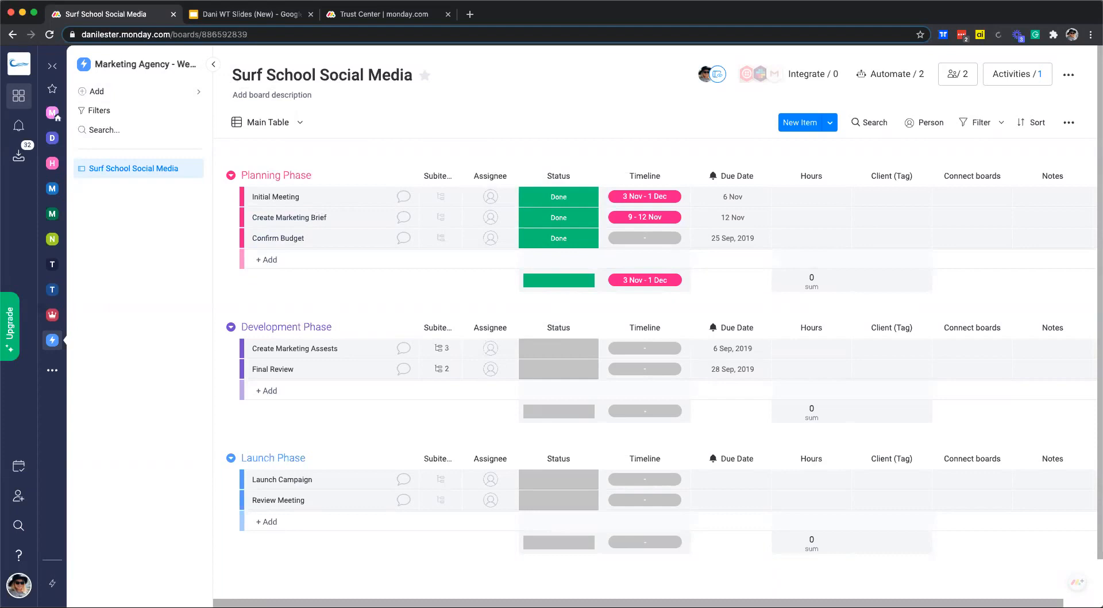
# Browse the full template gallery, viewing the Freelancers and Software Development categories.
pyautogui.click(156, 95)
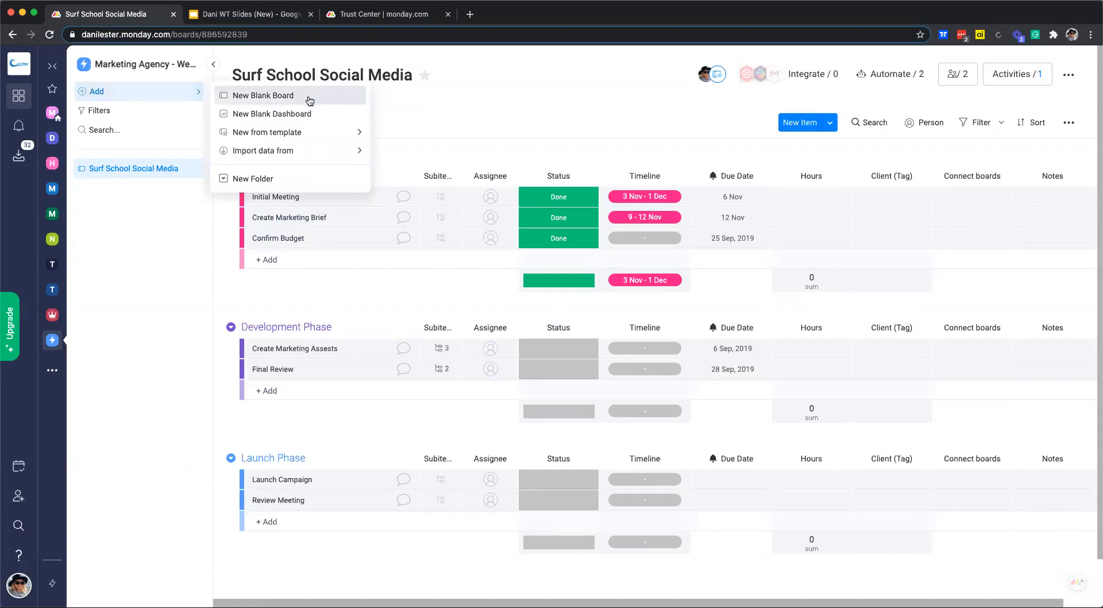
pyautogui.moveTo(295, 134)
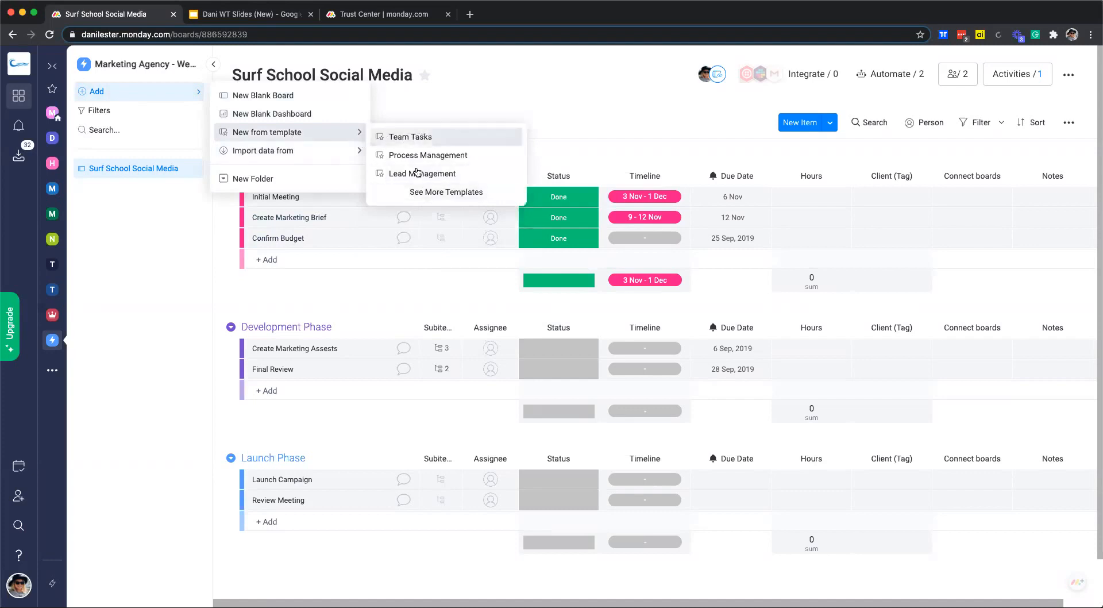
pyautogui.click(432, 195)
pyautogui.scroll(-1, 154, 255)
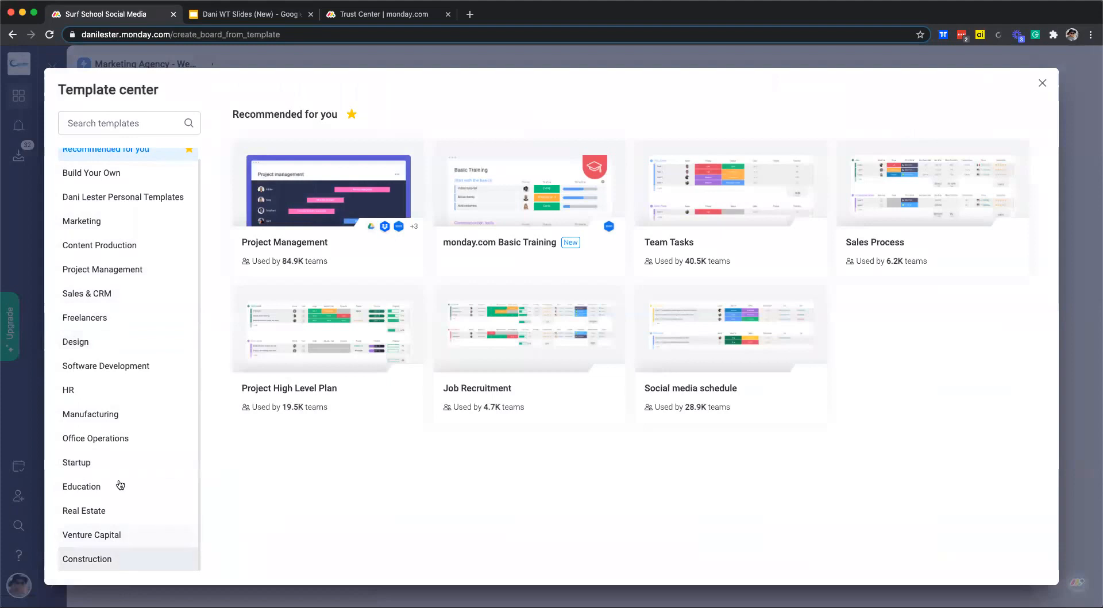
pyautogui.click(117, 315)
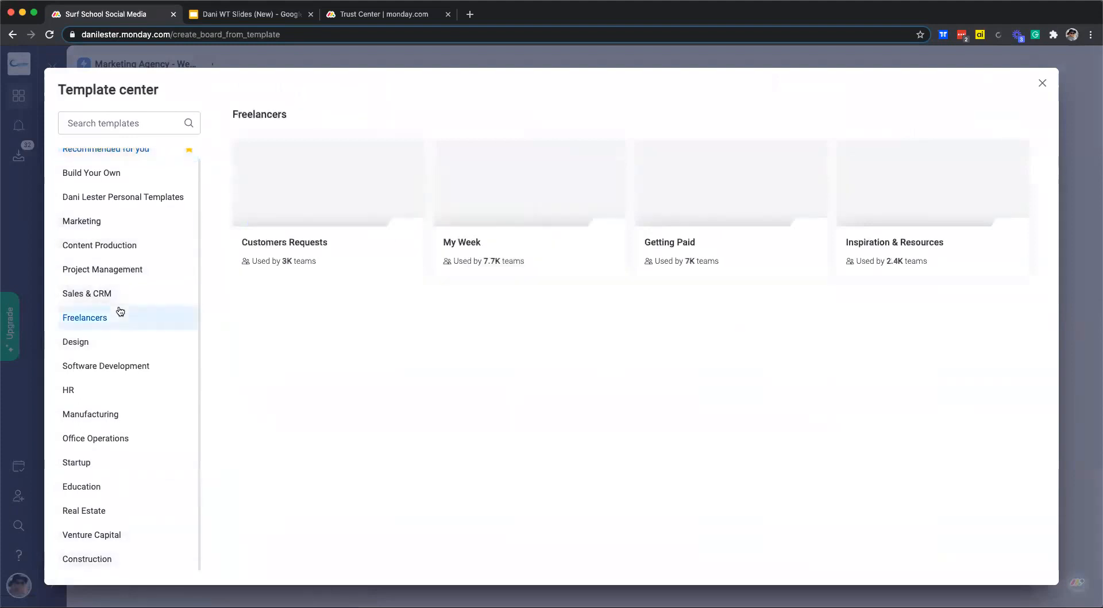
pyautogui.click(117, 364)
# Close the template gallery and bring back the workspace Add menu.
pyautogui.moveTo(942, 166)
pyautogui.click(1042, 82)
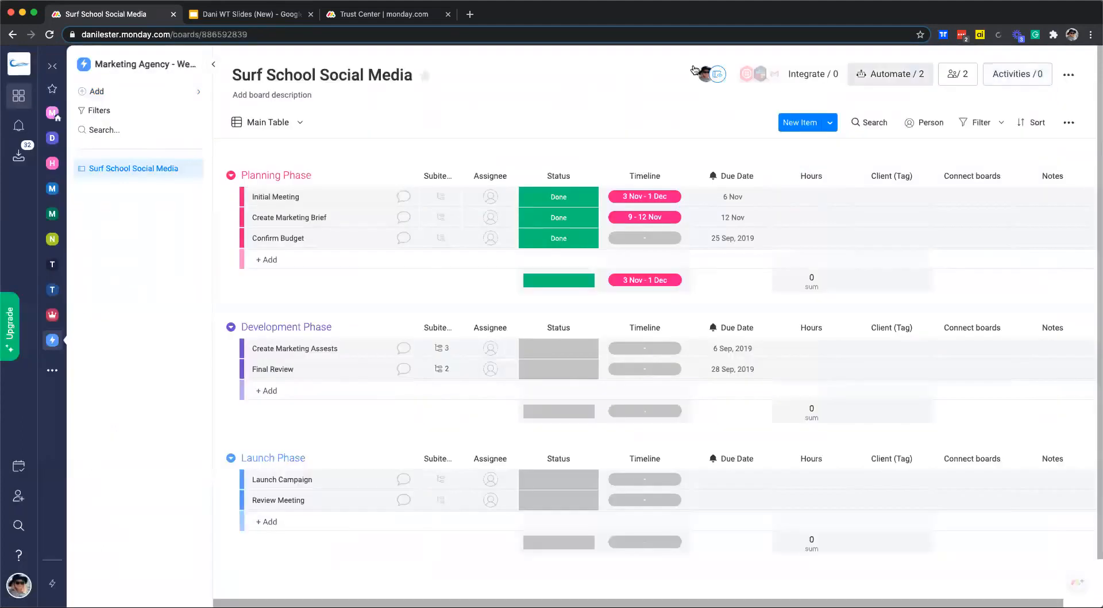
pyautogui.click(184, 92)
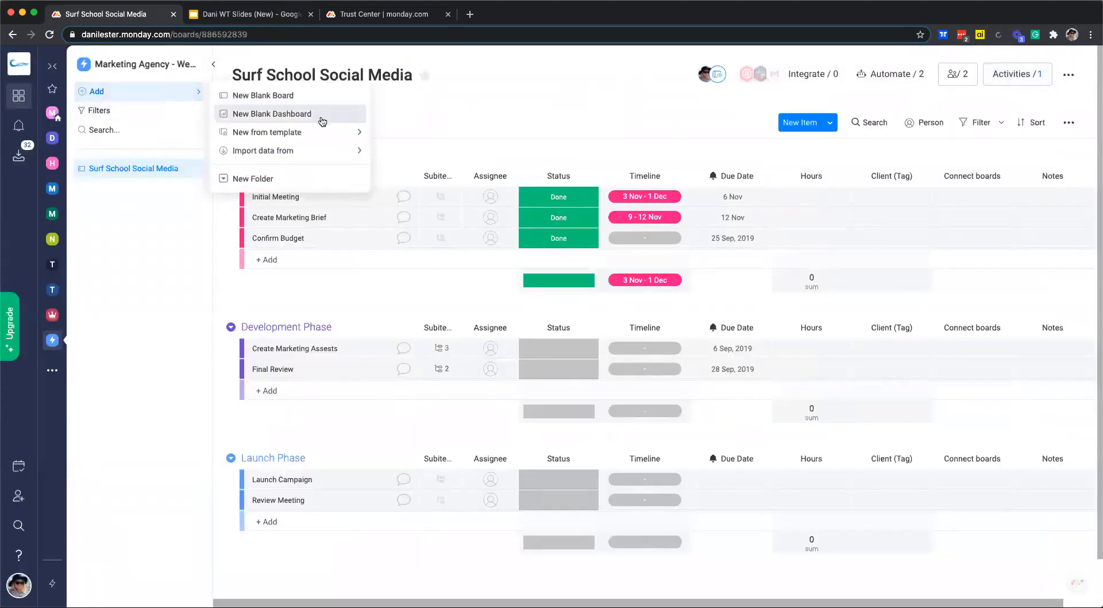
pyautogui.moveTo(318, 155)
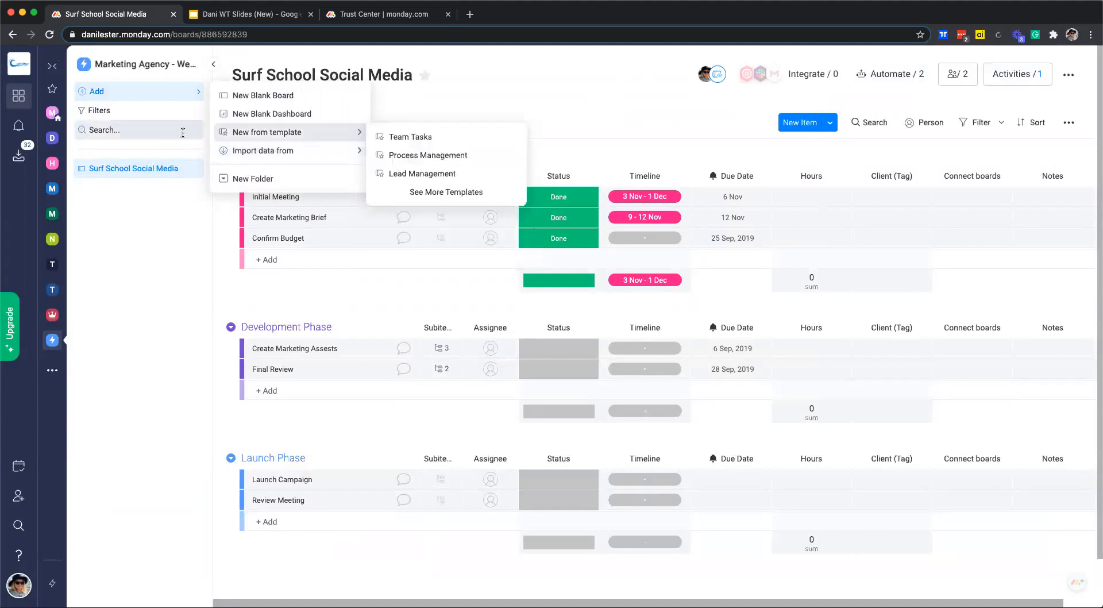
# Start a New Blank Board, make it Shareable, and name it 'Surf School Social Media 2020'.
pyautogui.click(279, 102)
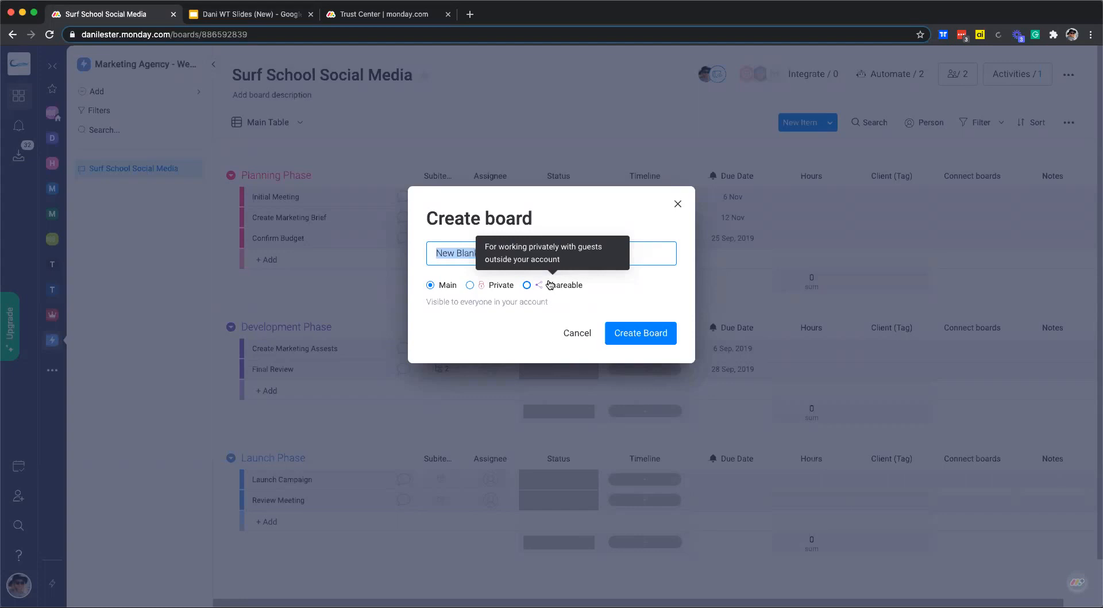
pyautogui.click(550, 284)
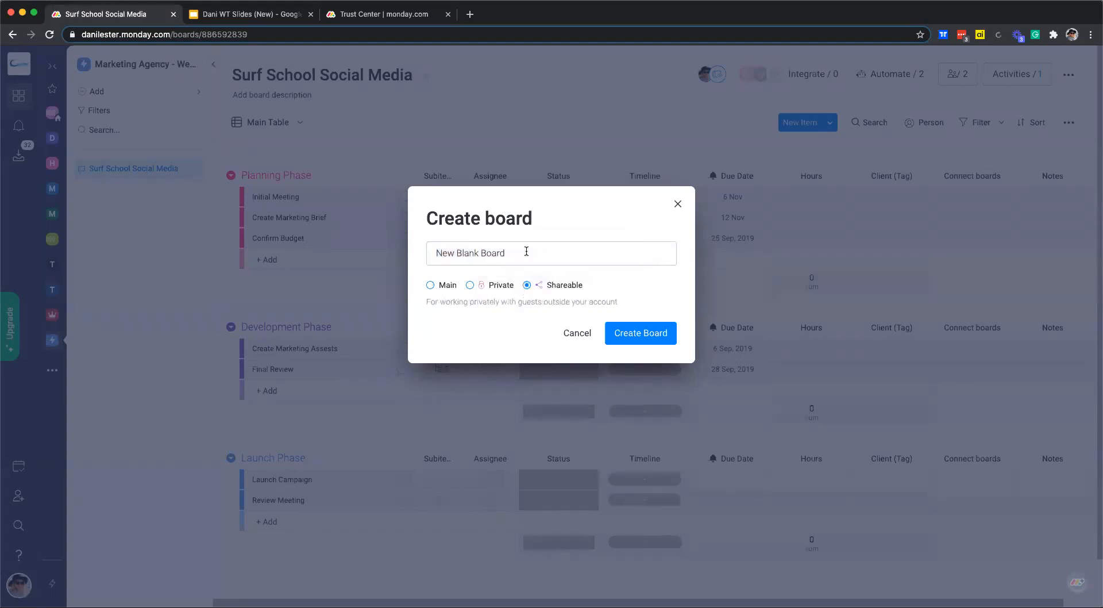
pyautogui.moveTo(519, 255); pyautogui.dragTo(426, 254)
pyautogui.write('S')
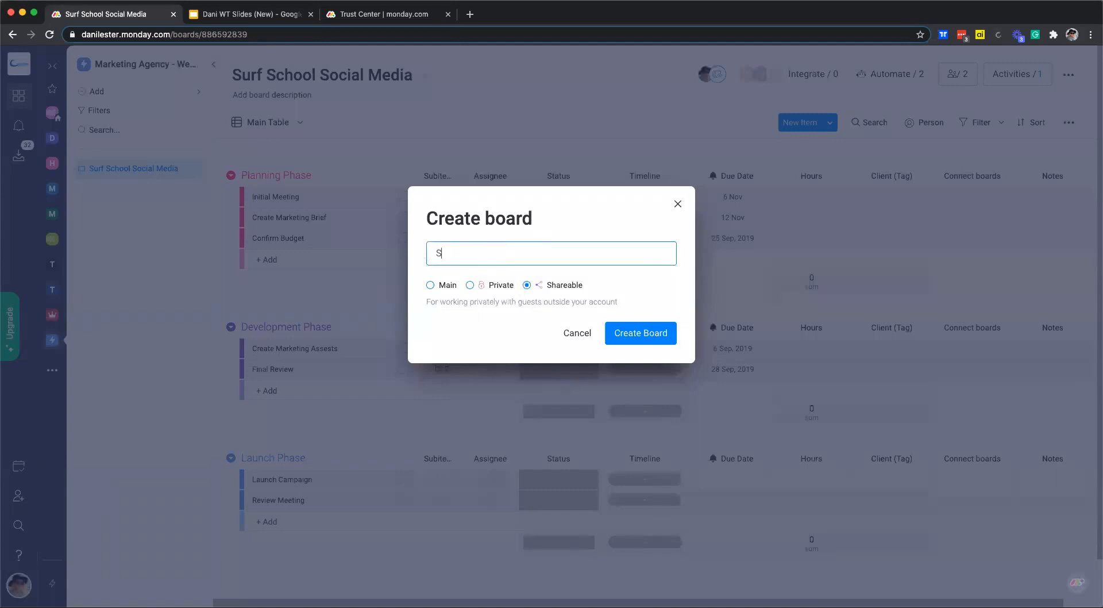
pyautogui.write('urf School Social Media 2020')
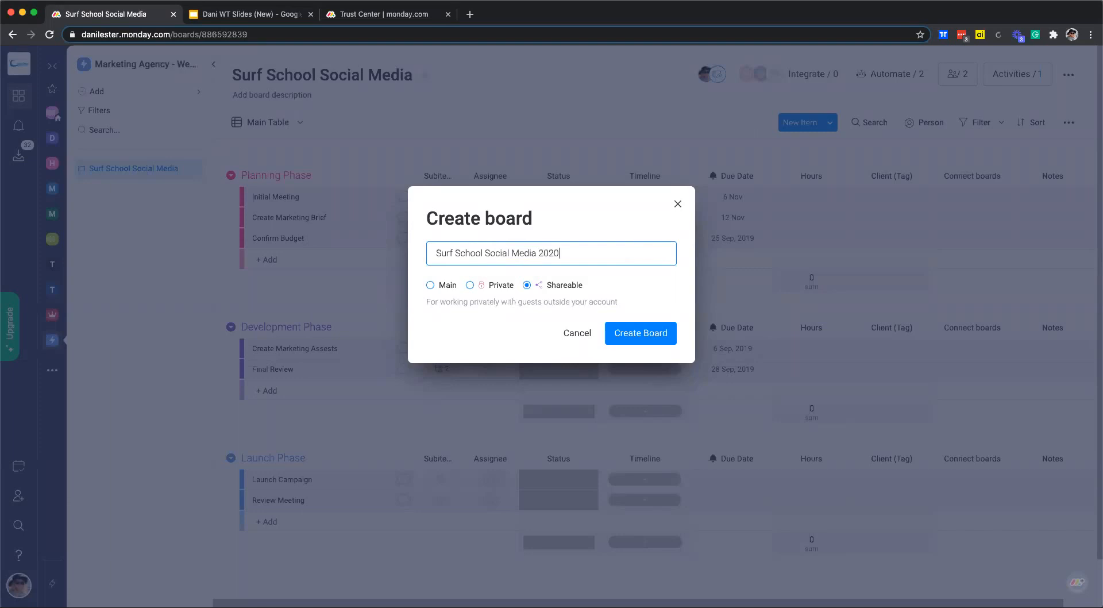
pyautogui.click(638, 339)
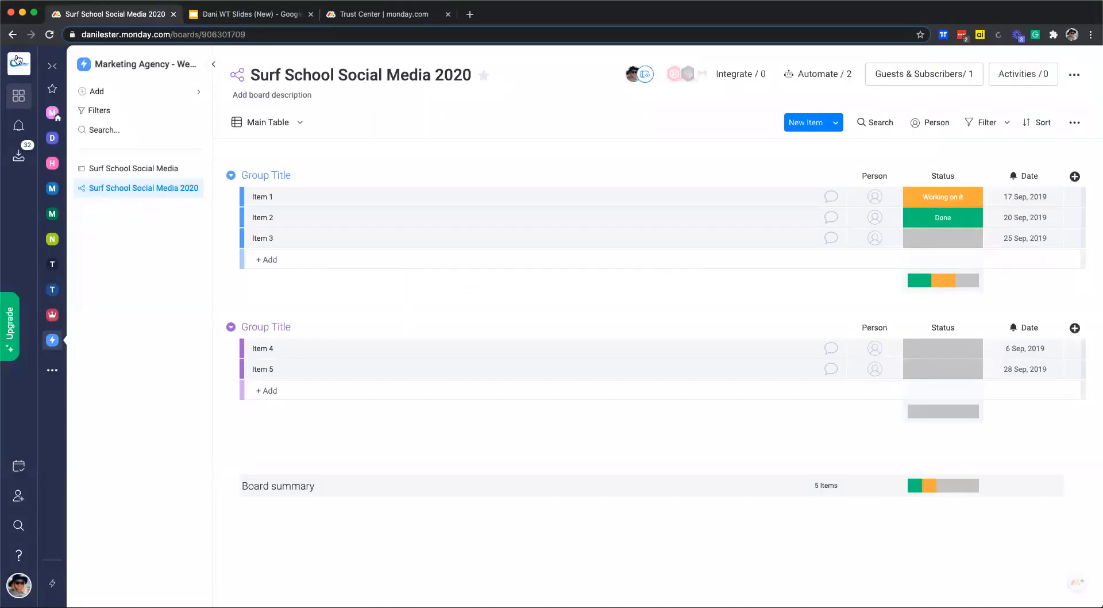
# Add the board description 'Use this board to plan the social media for the Surf School'.
pyautogui.click(319, 95)
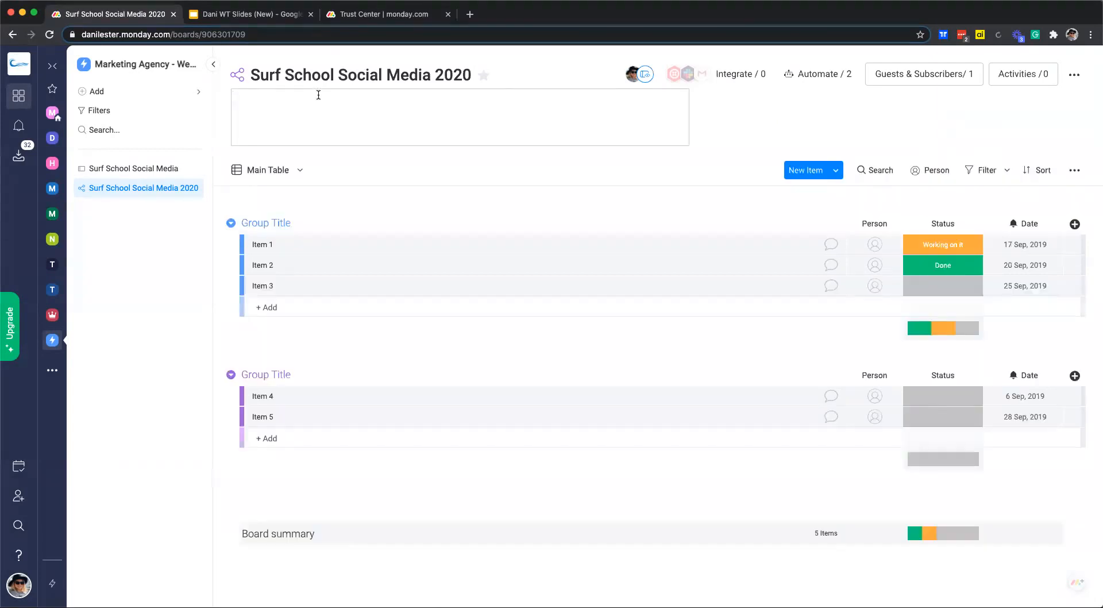
pyautogui.write('Use this board to plan the social me')
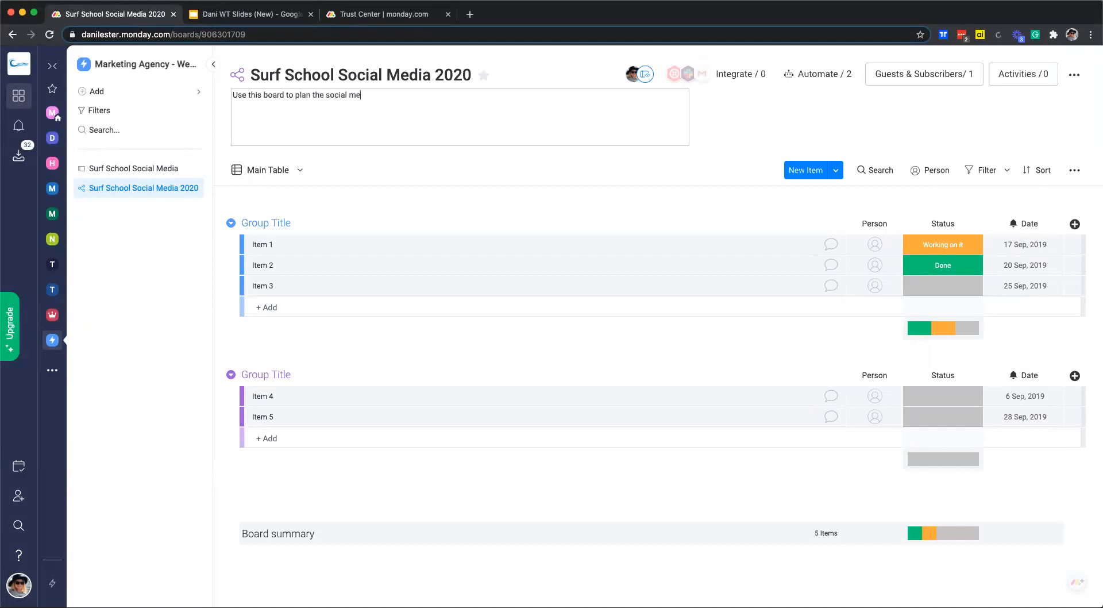
pyautogui.write('dia for the Surf School')
pyautogui.click(398, 206)
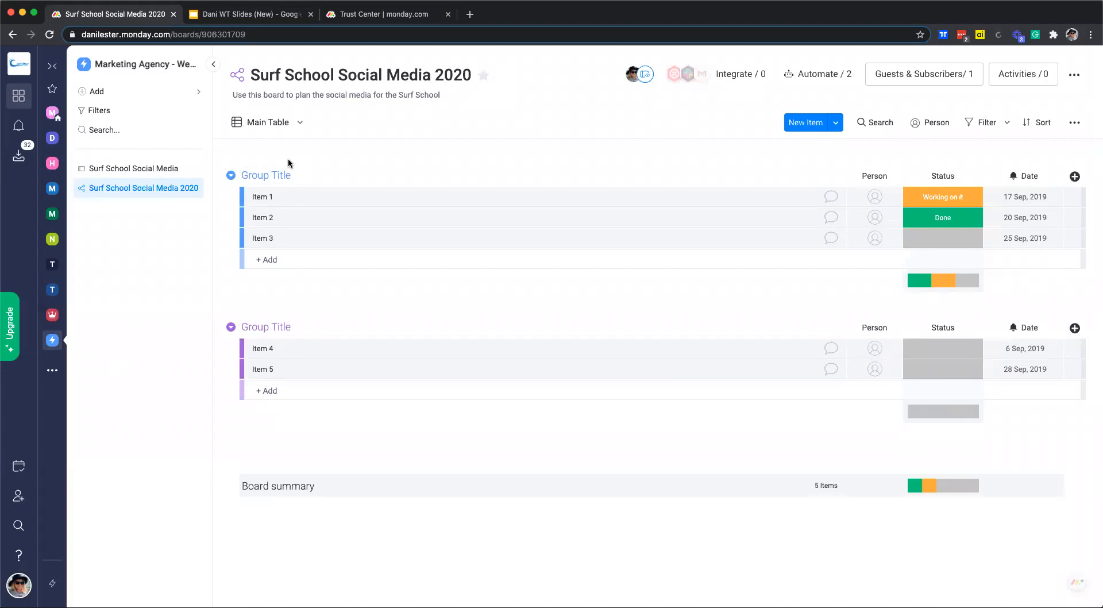
# Rename the two default groups to Planning and Development.
pyautogui.click(259, 173)
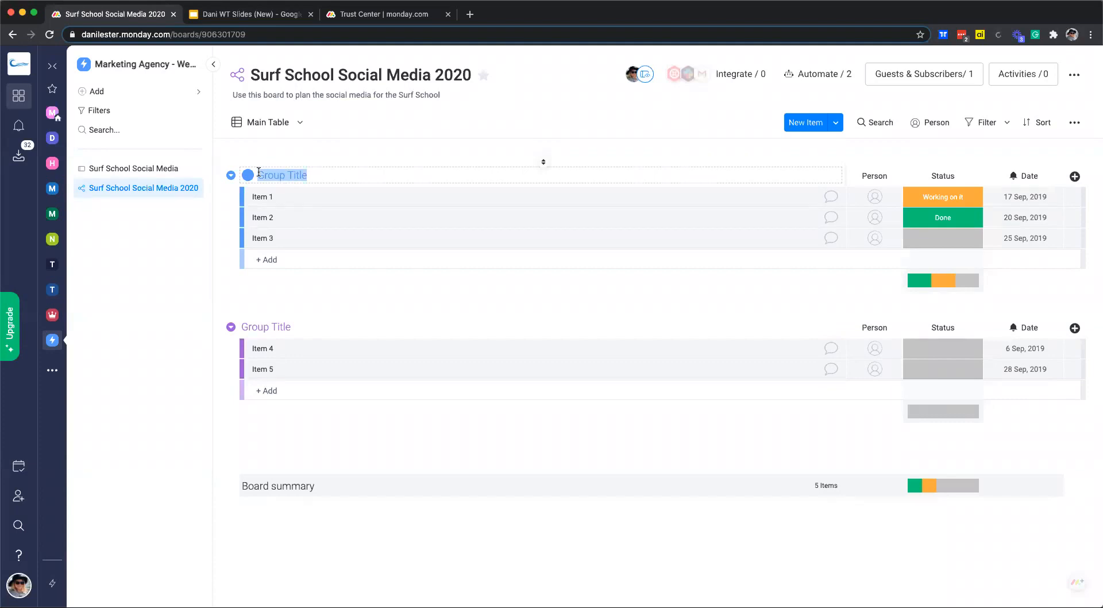
pyautogui.write('Planning')
pyautogui.click(543, 313)
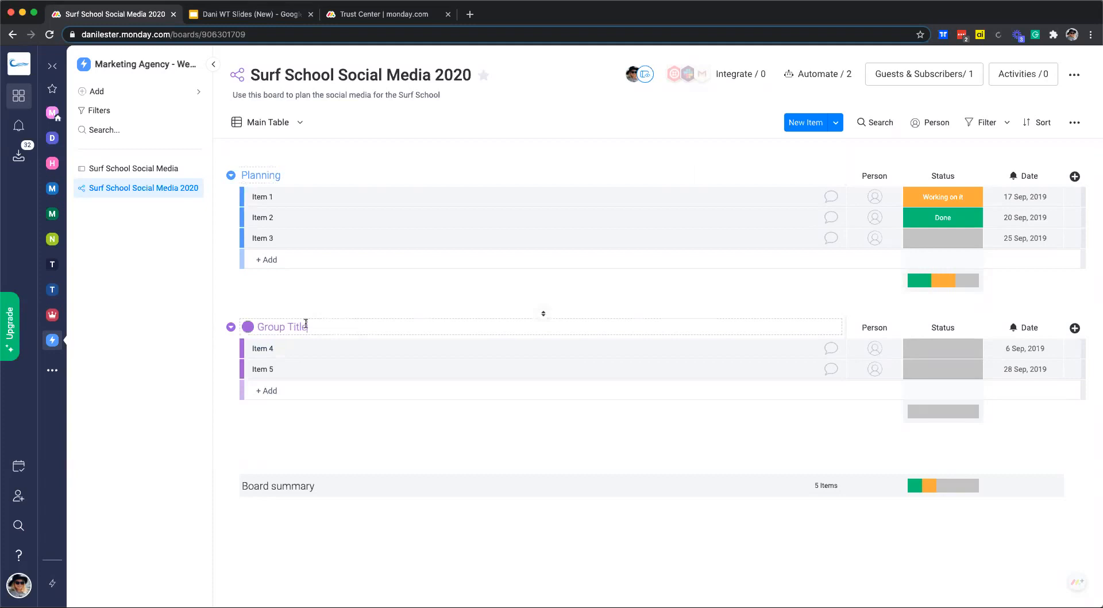
pyautogui.write('Development')
# Add a new group named Launch and move it below Development.
pyautogui.click(835, 122)
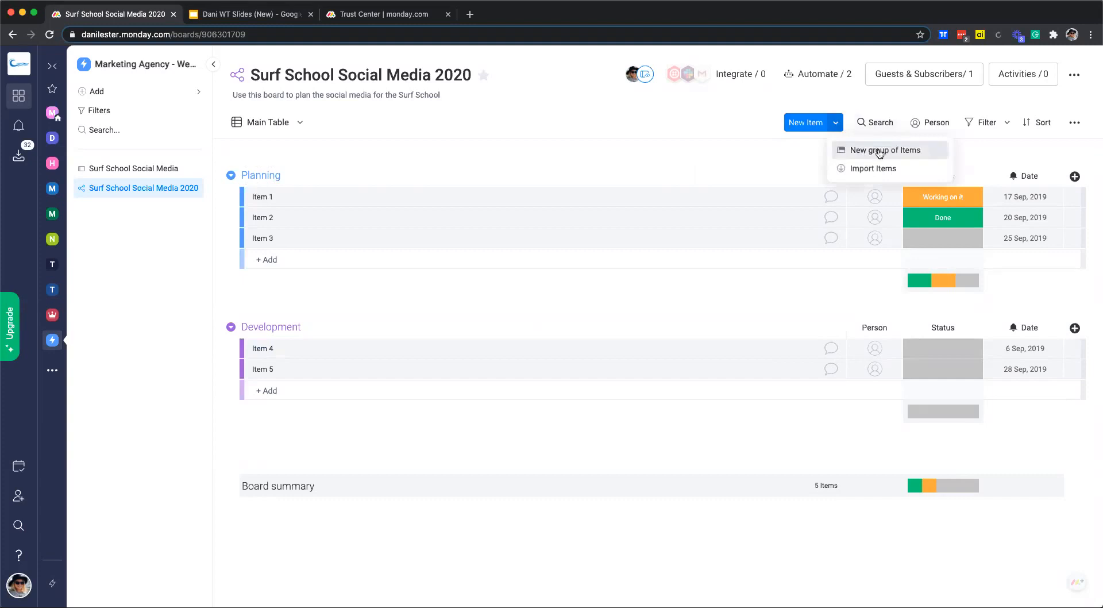
pyautogui.click(879, 152)
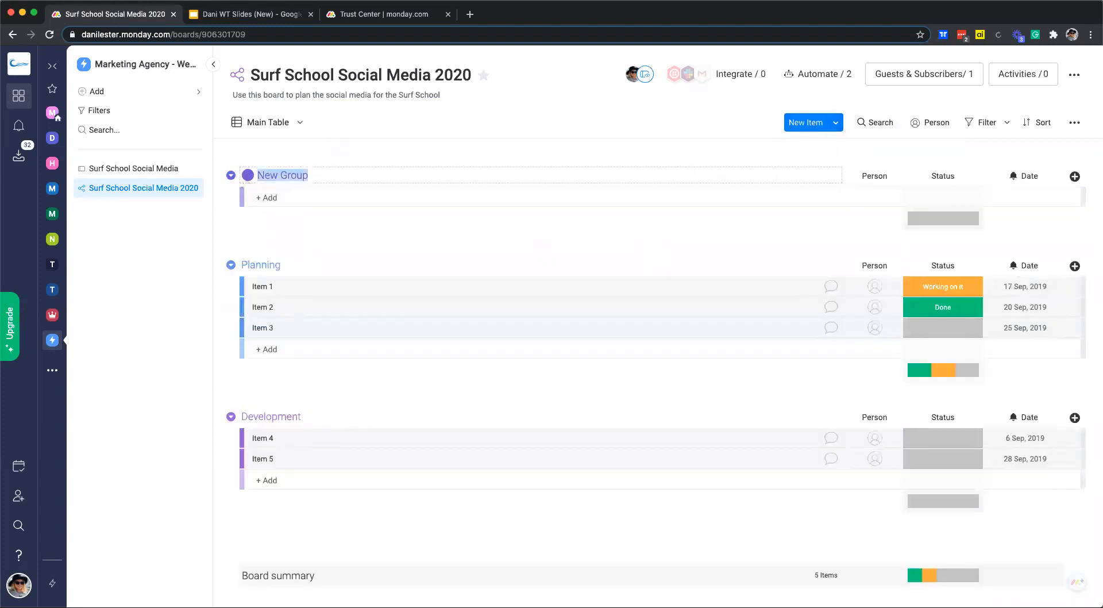
pyautogui.write('Launch')
pyautogui.click(345, 240)
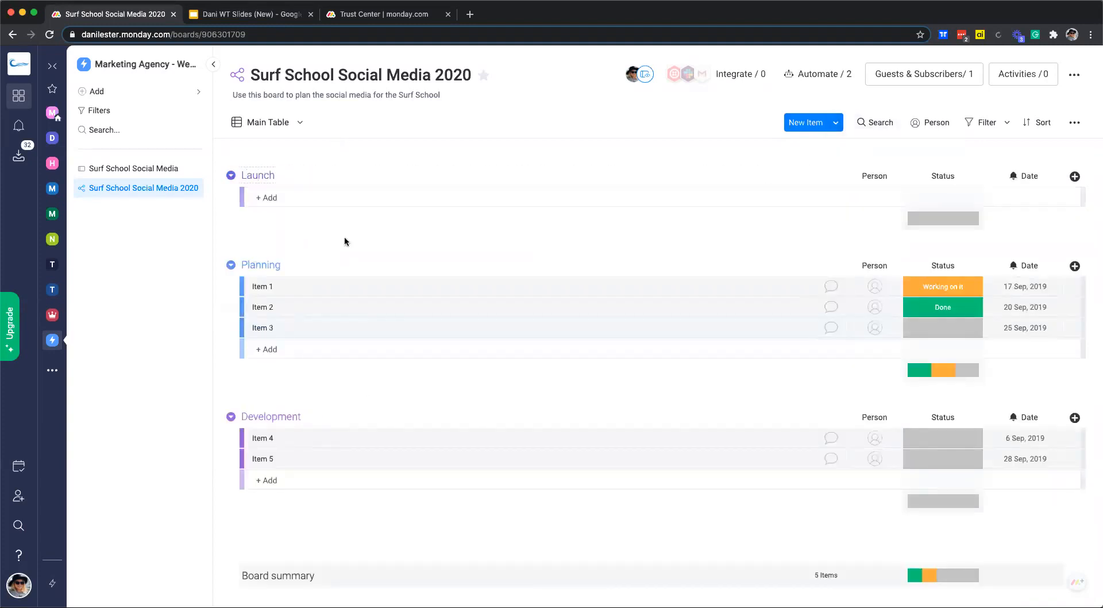
pyautogui.moveTo(248, 175); pyautogui.dragTo(263, 252)
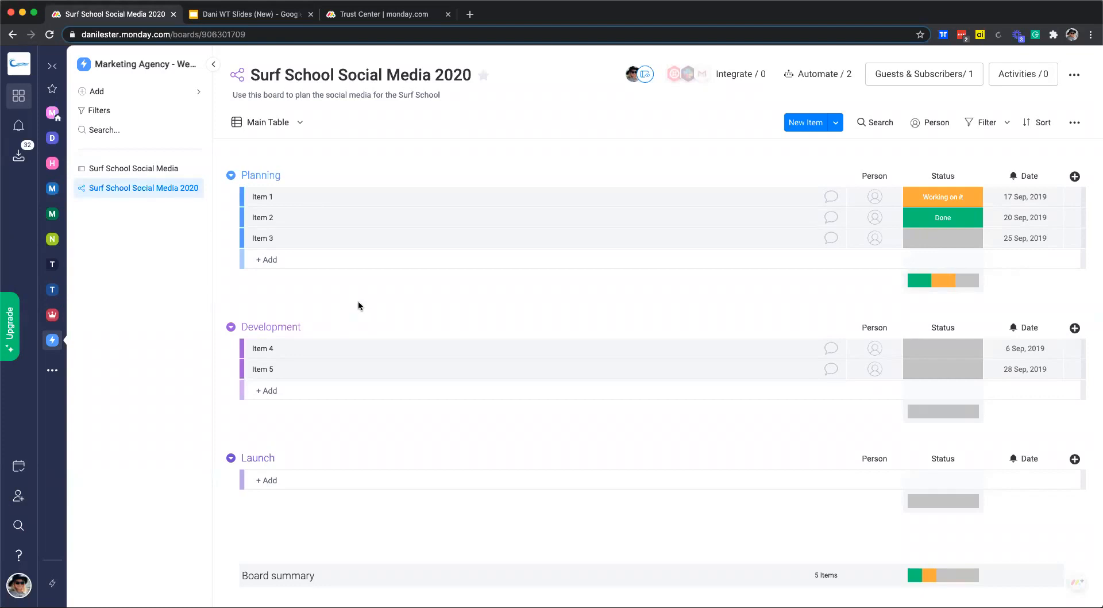
# Rename the five placeholder items: Initial Meeting, Create Marketing Brief, Confirm Budget, Marketing Assets, Final Review.
pyautogui.click(281, 199)
pyautogui.write('Initial Meeting')
pyautogui.click(282, 218)
pyautogui.write('Create Marketing Brief')
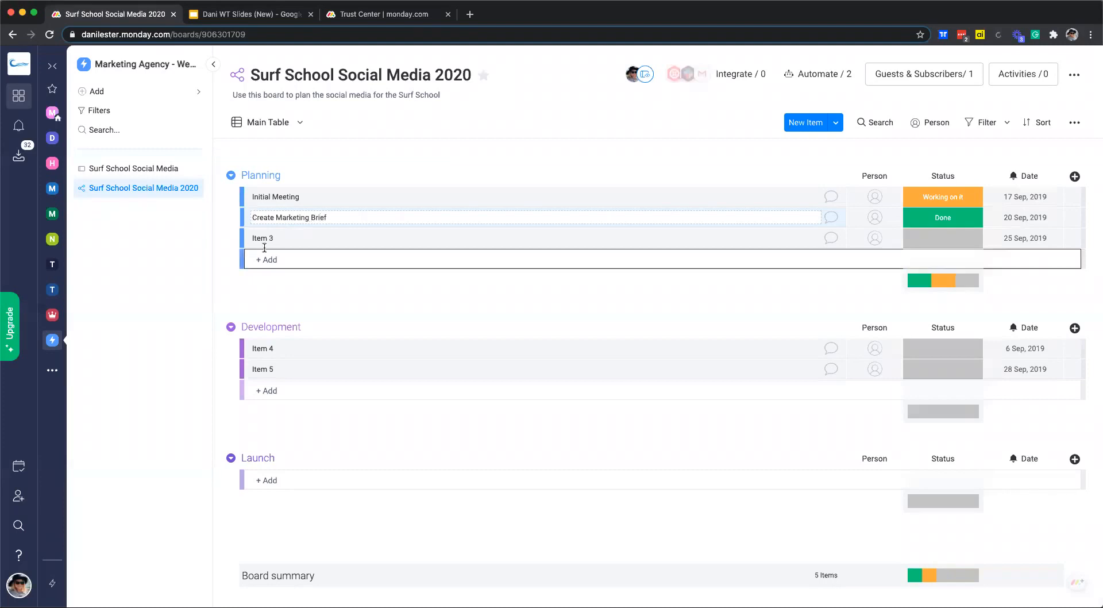
pyautogui.press('Return')
pyautogui.click(253, 238)
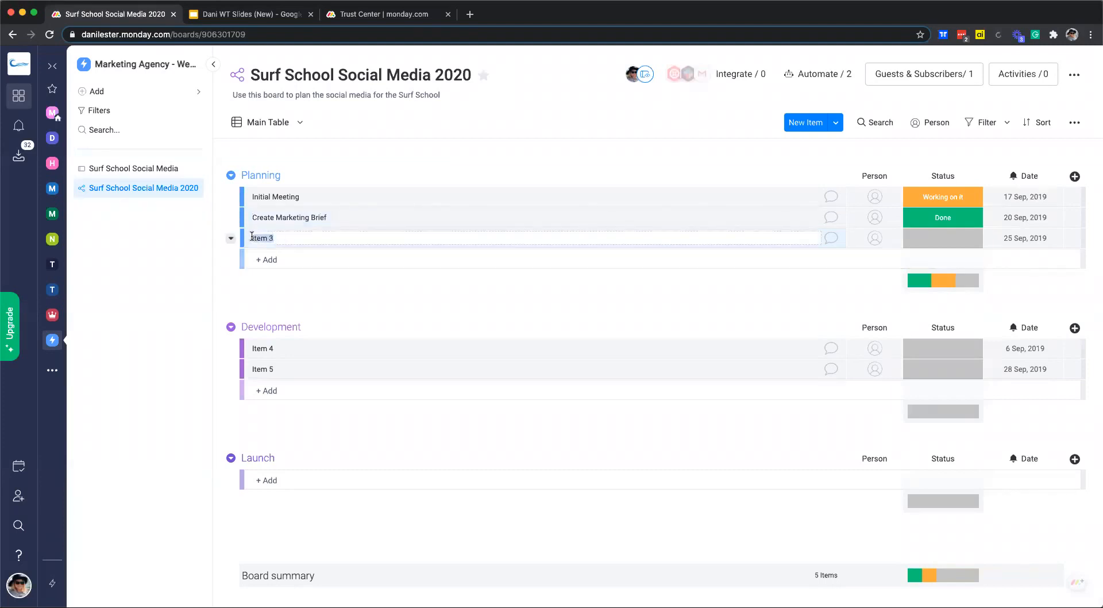
pyautogui.write('Confirm Budget')
pyautogui.click(275, 348)
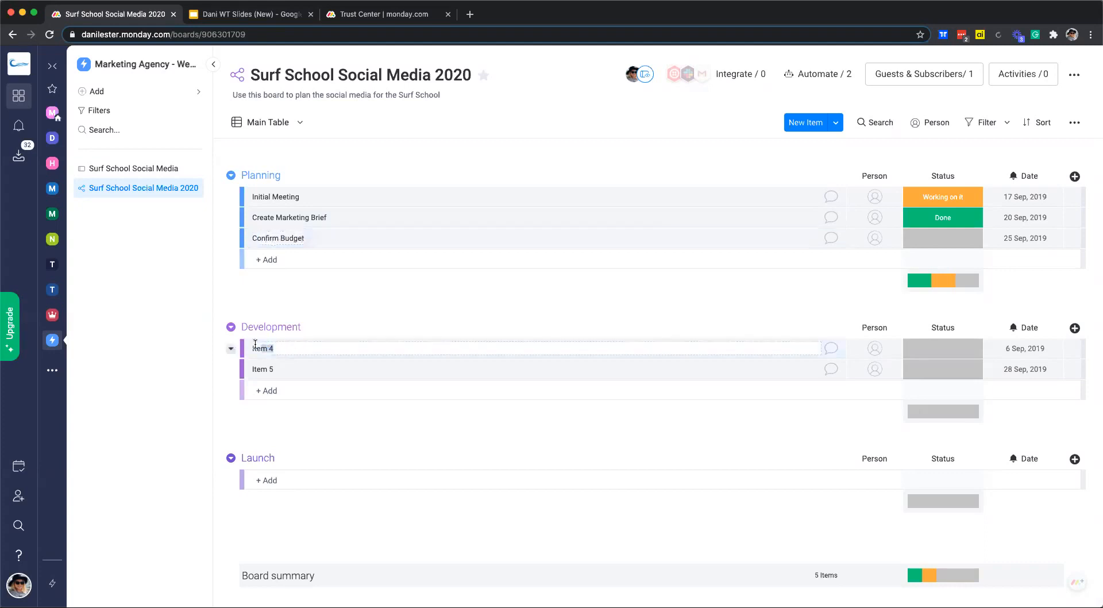
pyautogui.write('Marketing Assets')
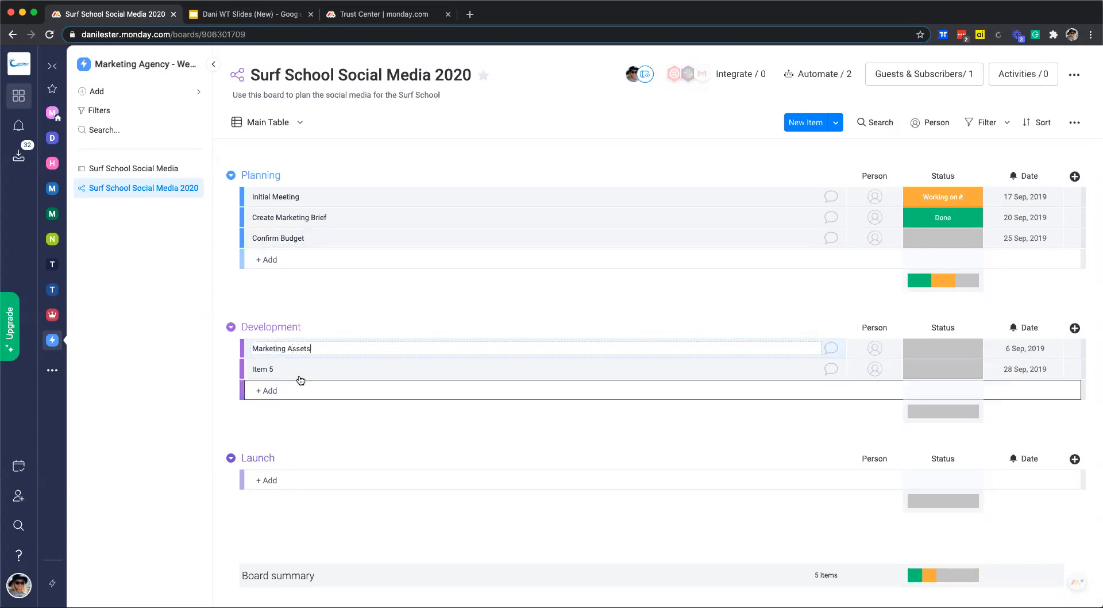
pyautogui.click(281, 369)
pyautogui.write('Final Review')
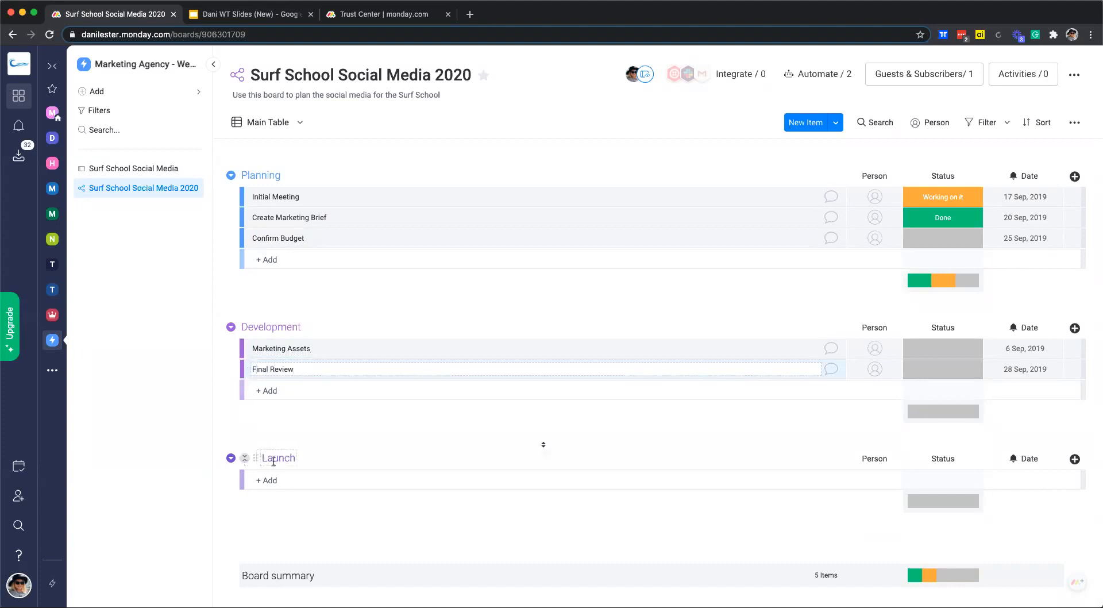
# Add Launch Campaign and Review Meeting as new items in the Launch group.
pyautogui.click(276, 481)
pyautogui.write('Laumch C')
pyautogui.press('BackSpace')
pyautogui.press('BackSpace')
pyautogui.press('BackSpace')
pyautogui.press('BackSpace')
pyautogui.press('BackSpace')
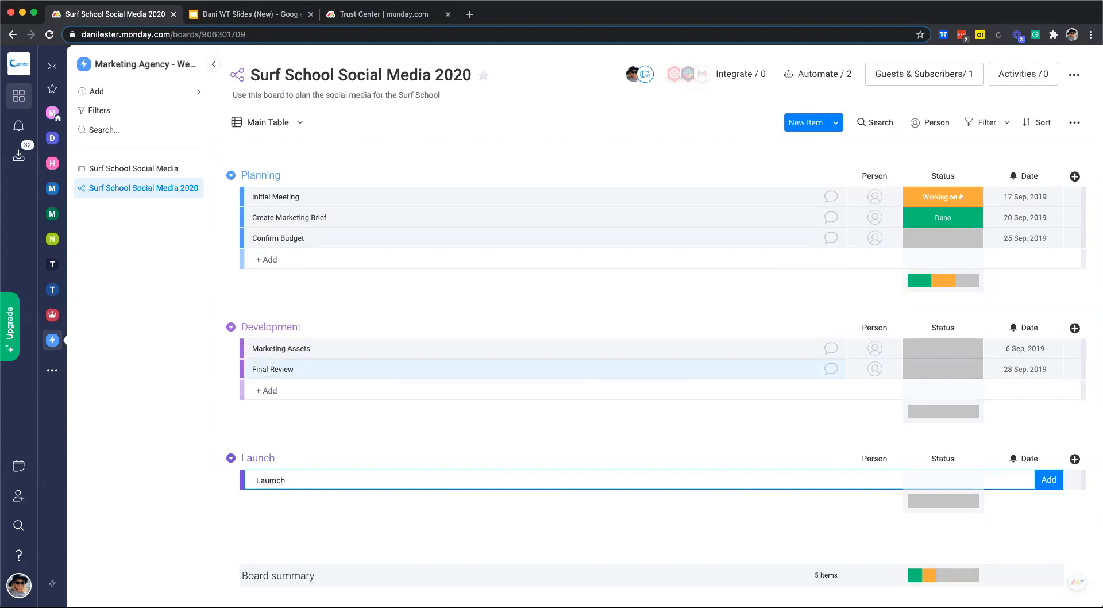
pyautogui.write('nch Campaign')
pyautogui.press('Return')
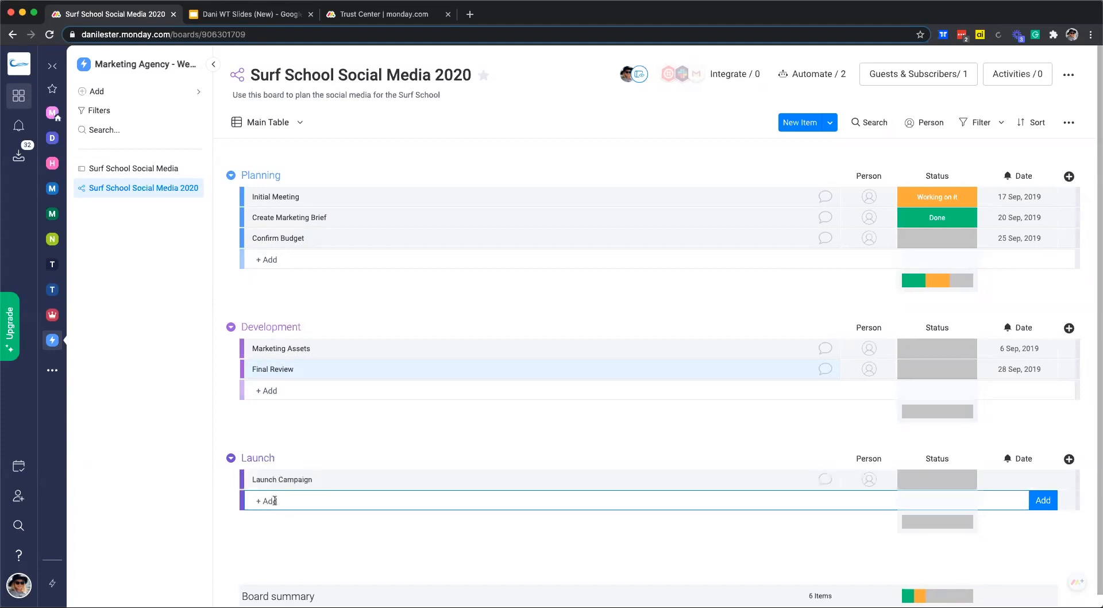
pyautogui.write('Review Meeting')
pyautogui.press('Return')
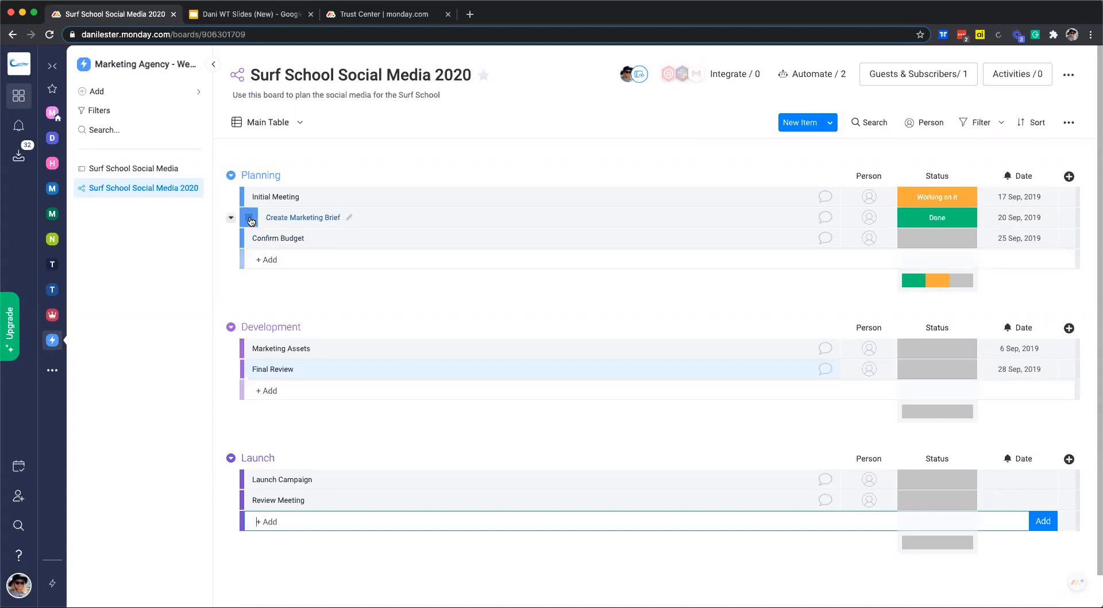
# Under Marketing Assets, create the subitems 'Facebook Banner' and 'Instagram Story'.
pyautogui.click(231, 347)
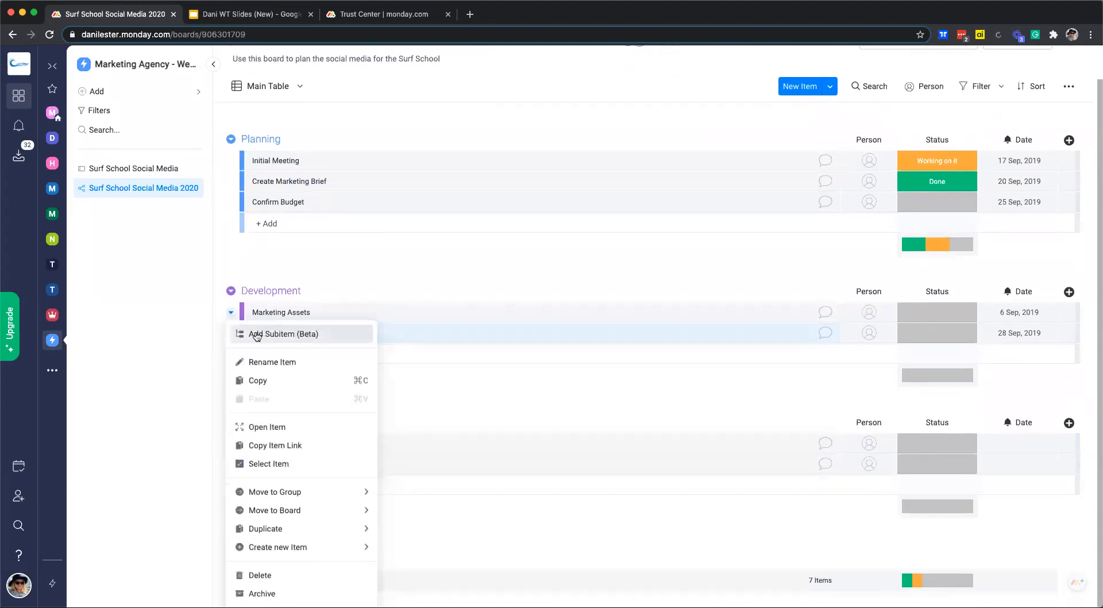
pyautogui.click(298, 335)
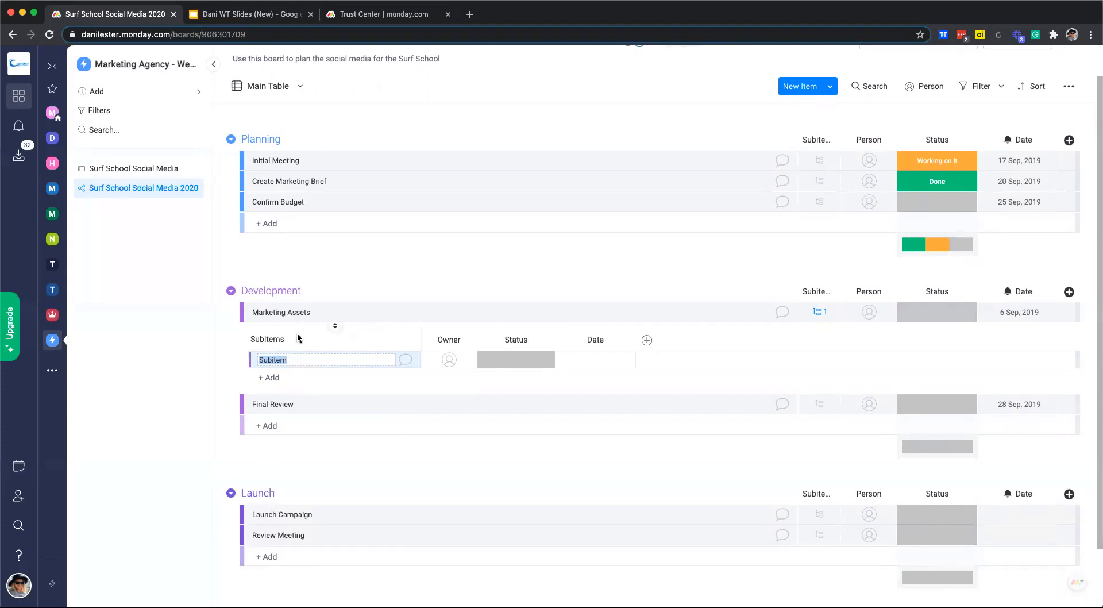
pyautogui.write('Facenbo')
pyautogui.press('BackSpace')
pyautogui.write('book Banner')
pyautogui.press('Return')
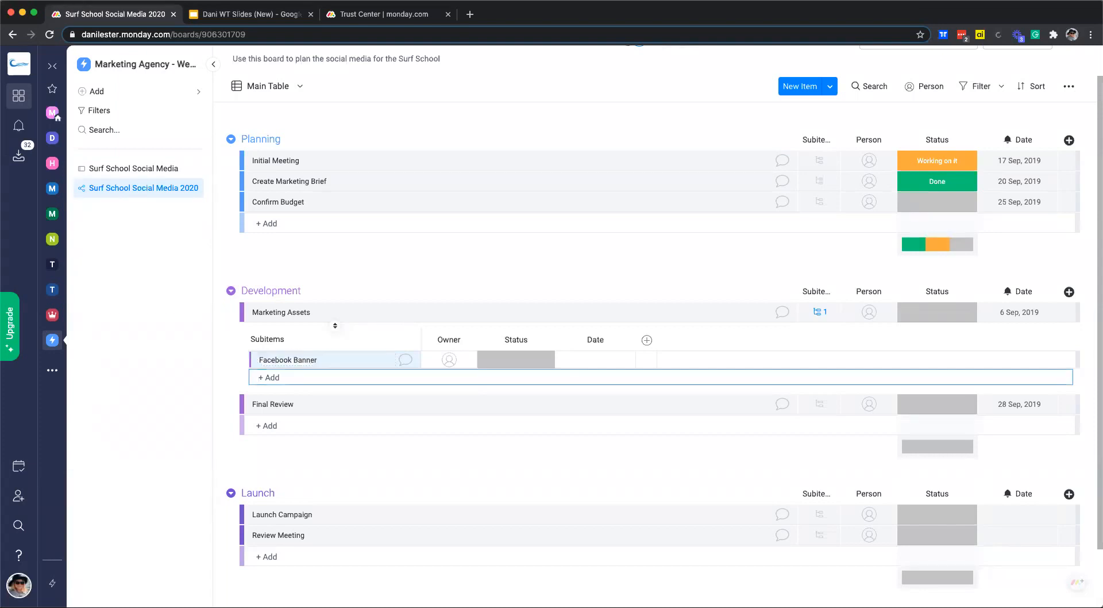
pyautogui.write('Instagram Story')
pyautogui.press('Return')
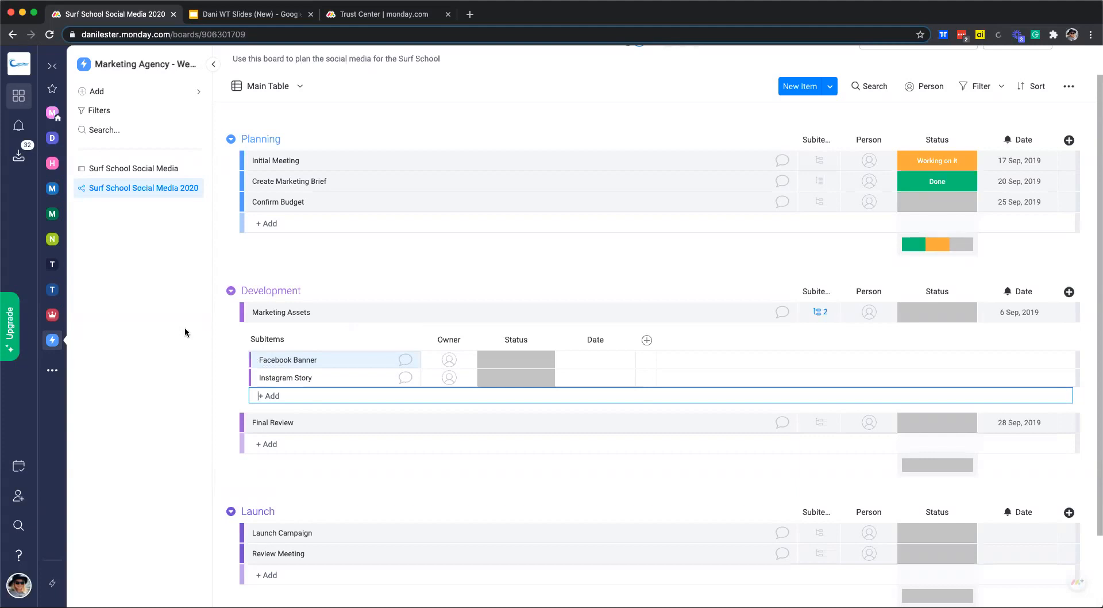
pyautogui.scroll(2, 454, 321)
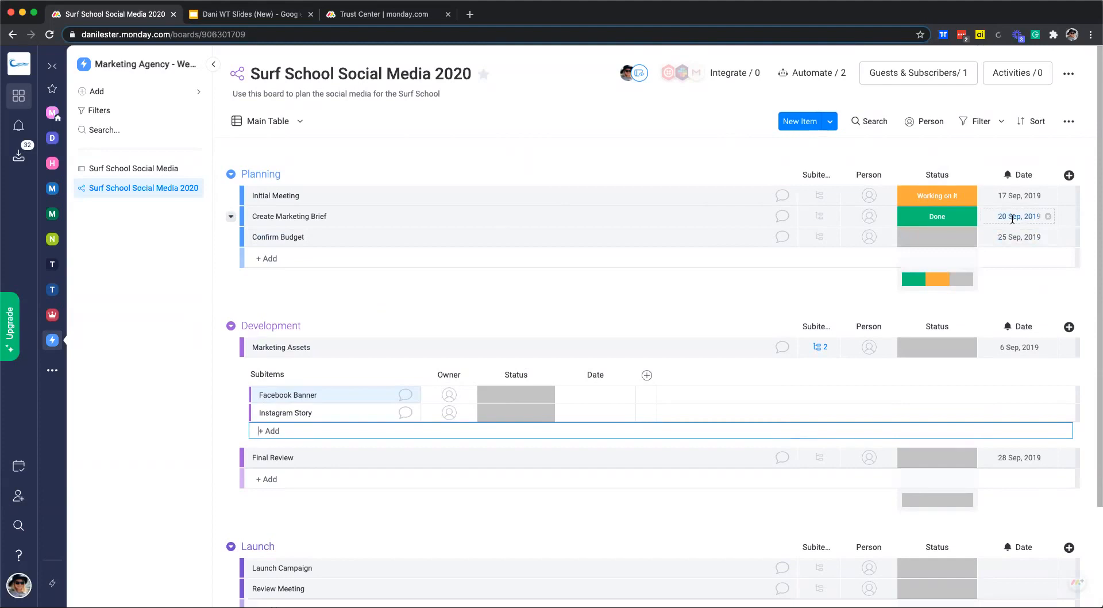
# Browse the Column Center's catalogue of column types without adding one.
pyautogui.click(1068, 175)
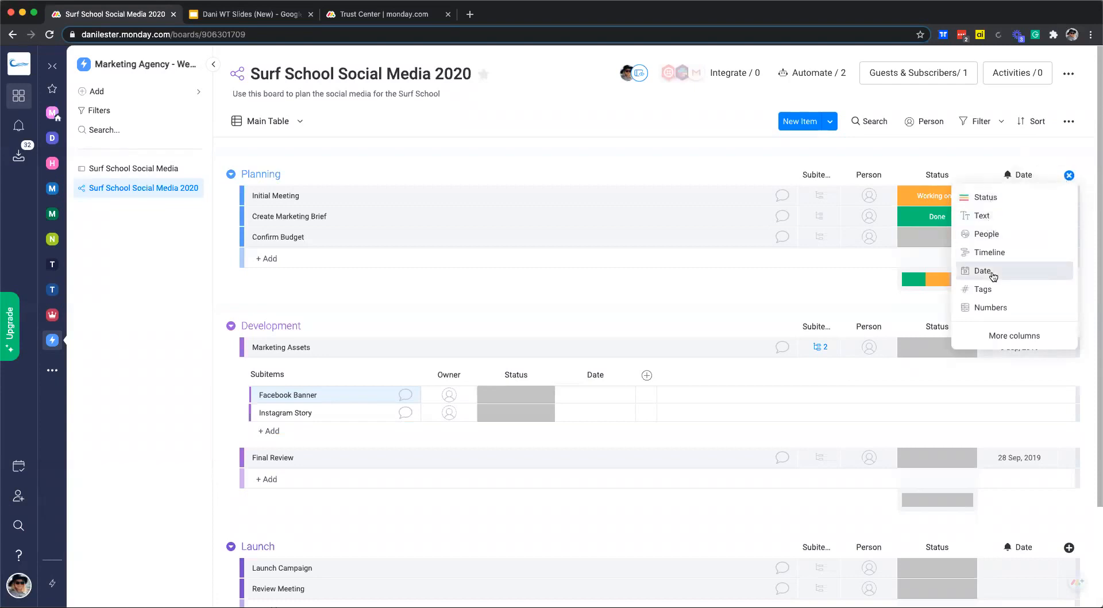
pyautogui.click(1015, 339)
pyautogui.scroll(-1, 556, 319)
pyautogui.scroll(-15, 555, 320)
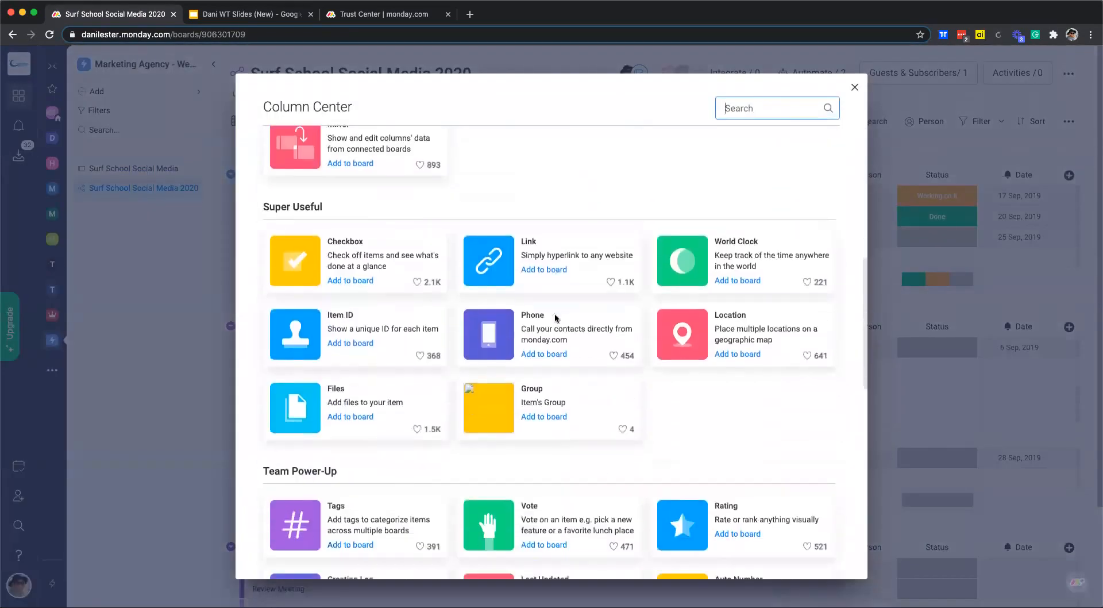
pyautogui.scroll(-5, 557, 319)
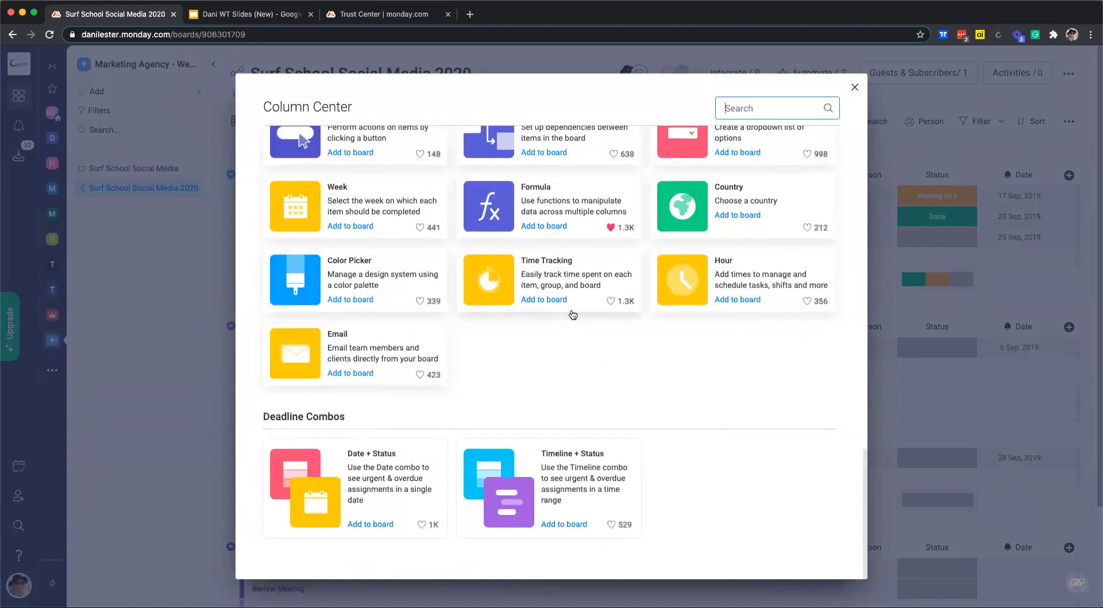
pyautogui.click(854, 89)
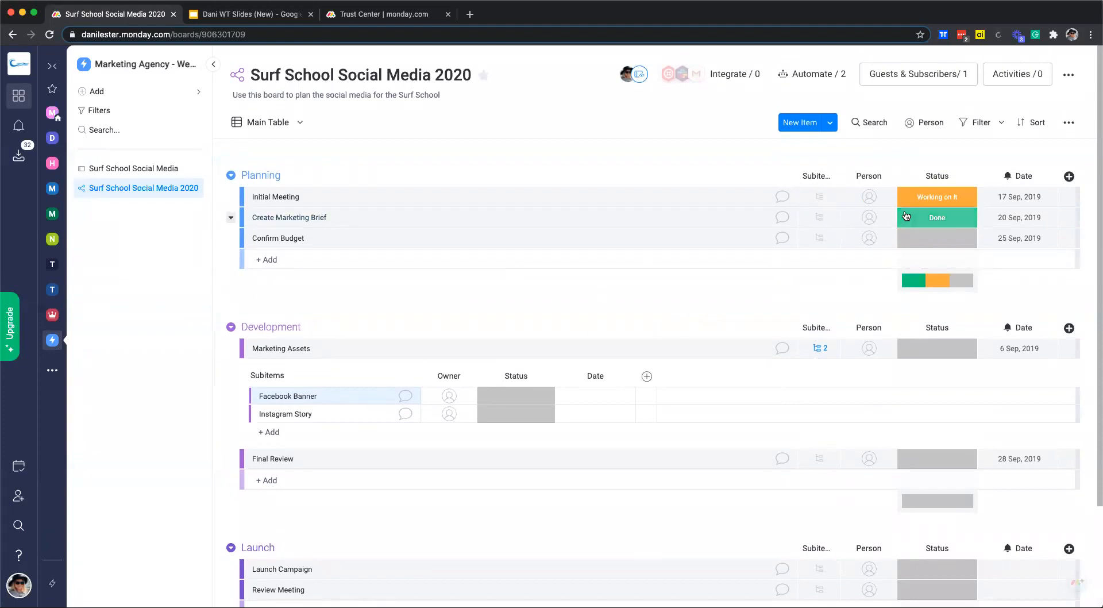
# Assign the board owner as the person for Initial Meeting.
pyautogui.click(869, 197)
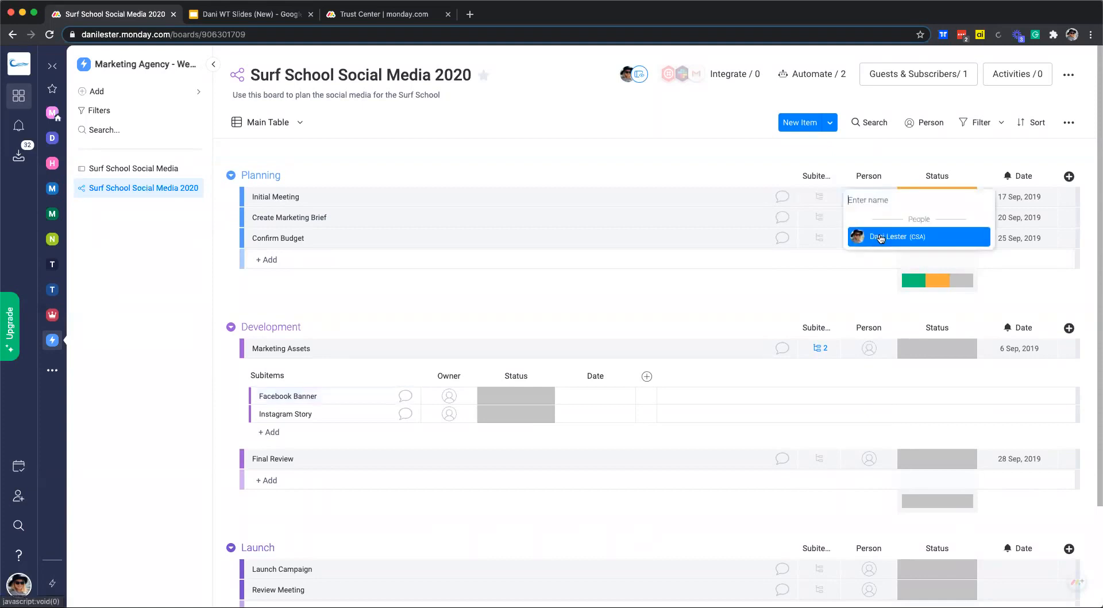
pyautogui.click(881, 237)
pyautogui.click(867, 216)
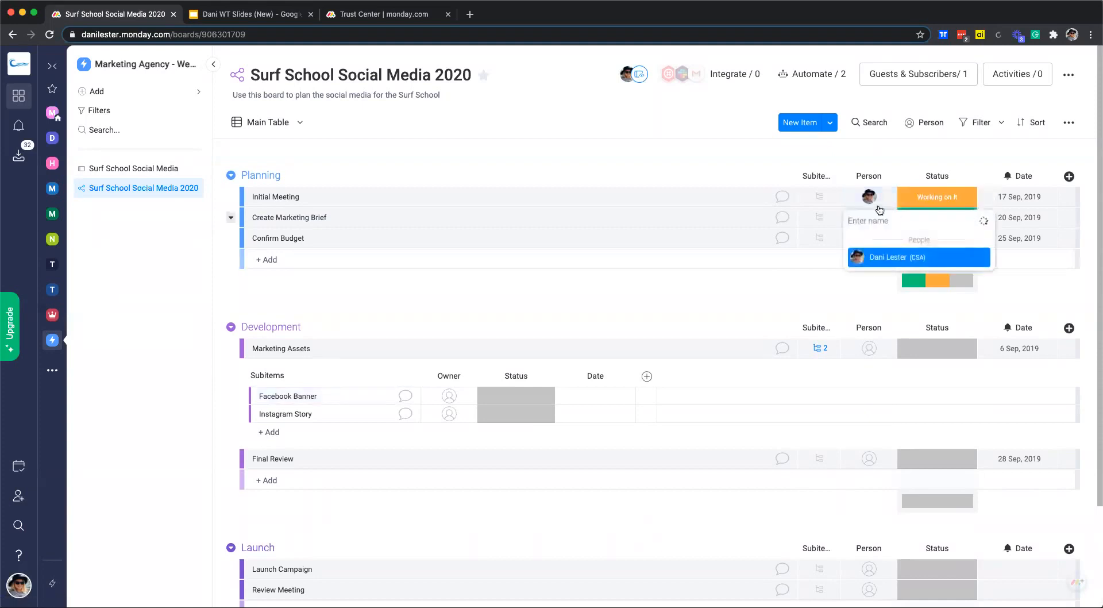
# Add the Everyone team as board members through Guests & Subscribers.
pyautogui.click(944, 81)
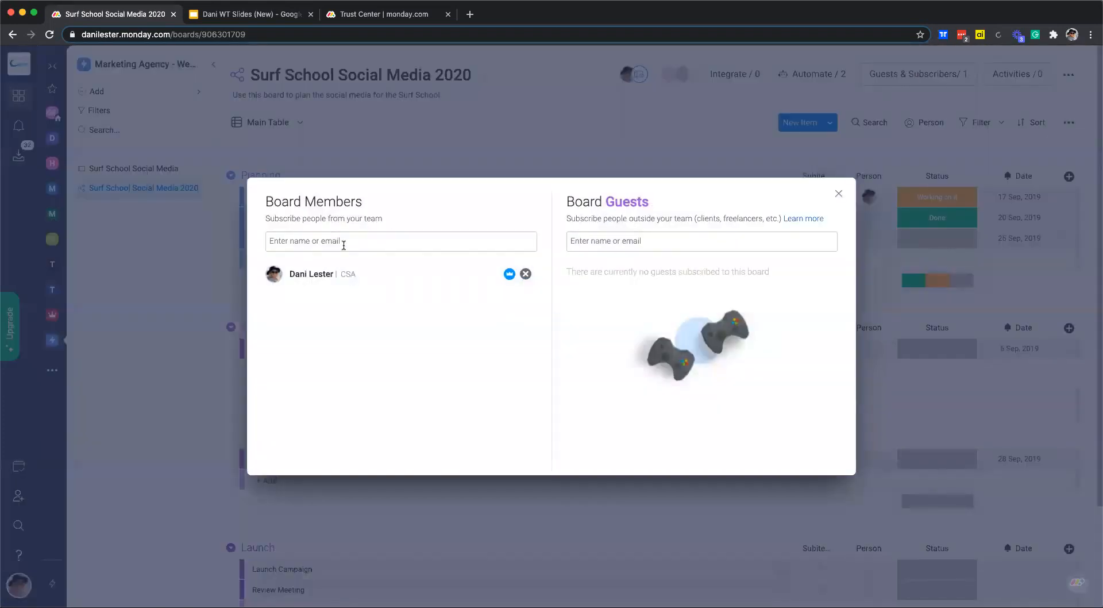
pyautogui.click(331, 240)
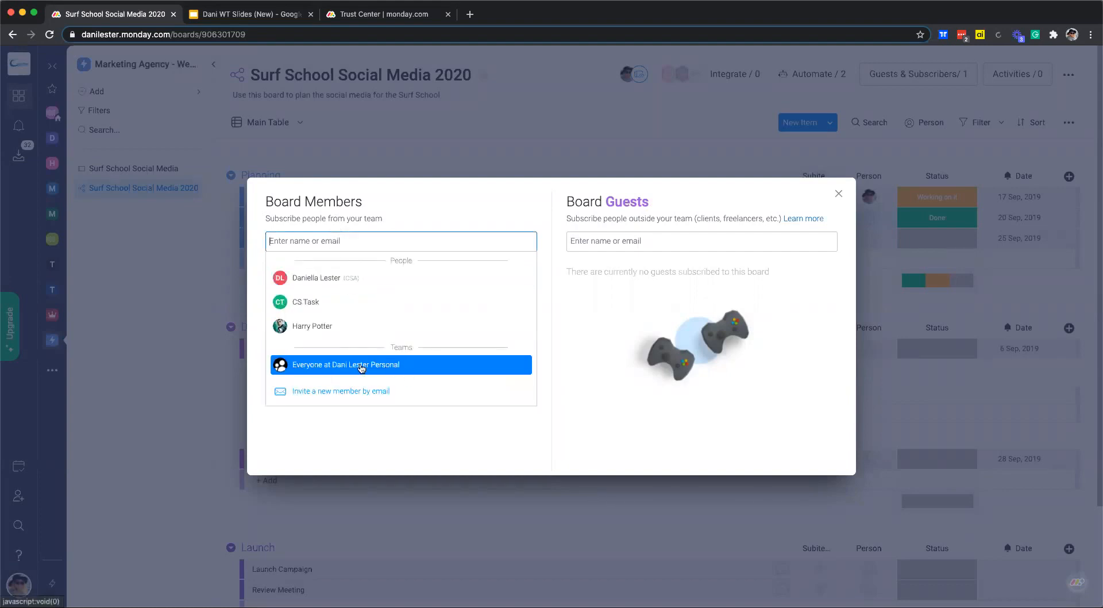
pyautogui.click(344, 366)
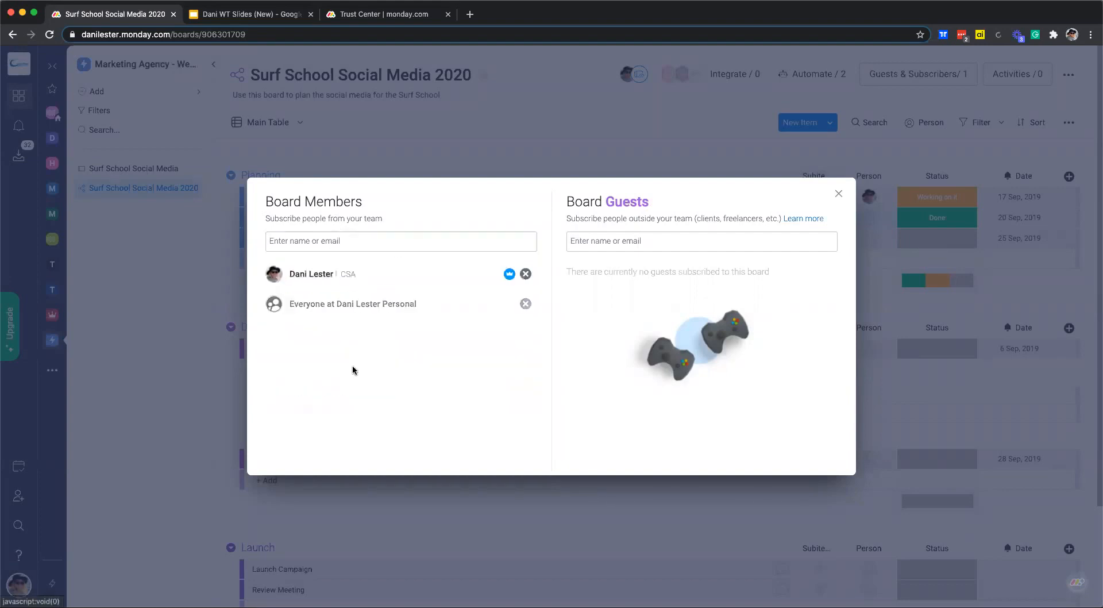
pyautogui.click(838, 193)
# Assign team members to Create Marketing Brief, Confirm Budget, Marketing Assets and Final Review.
pyautogui.click(869, 218)
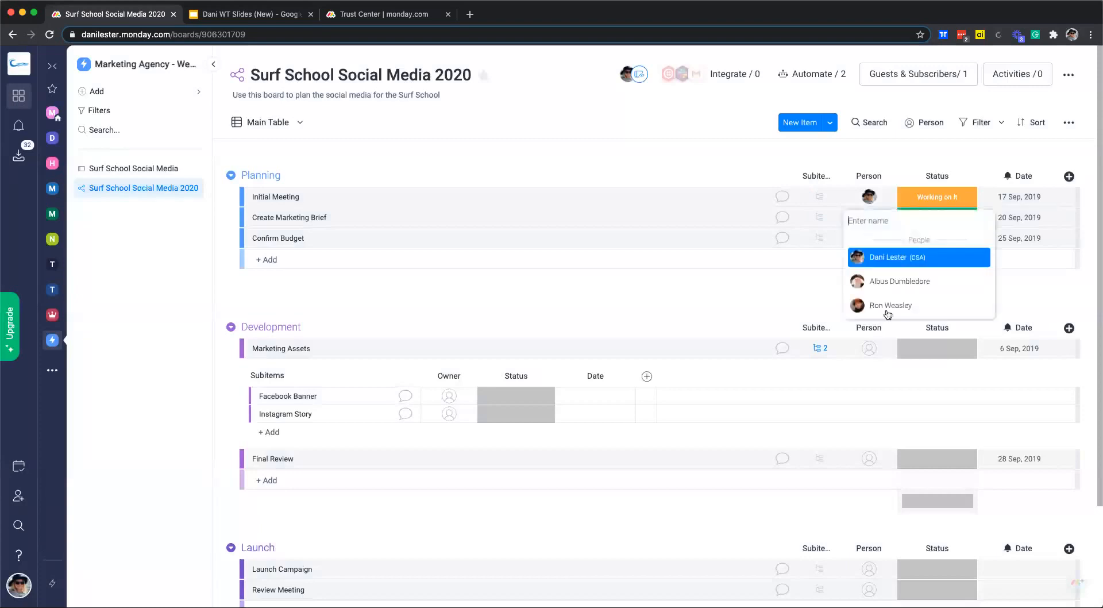
pyautogui.click(885, 281)
pyautogui.click(869, 238)
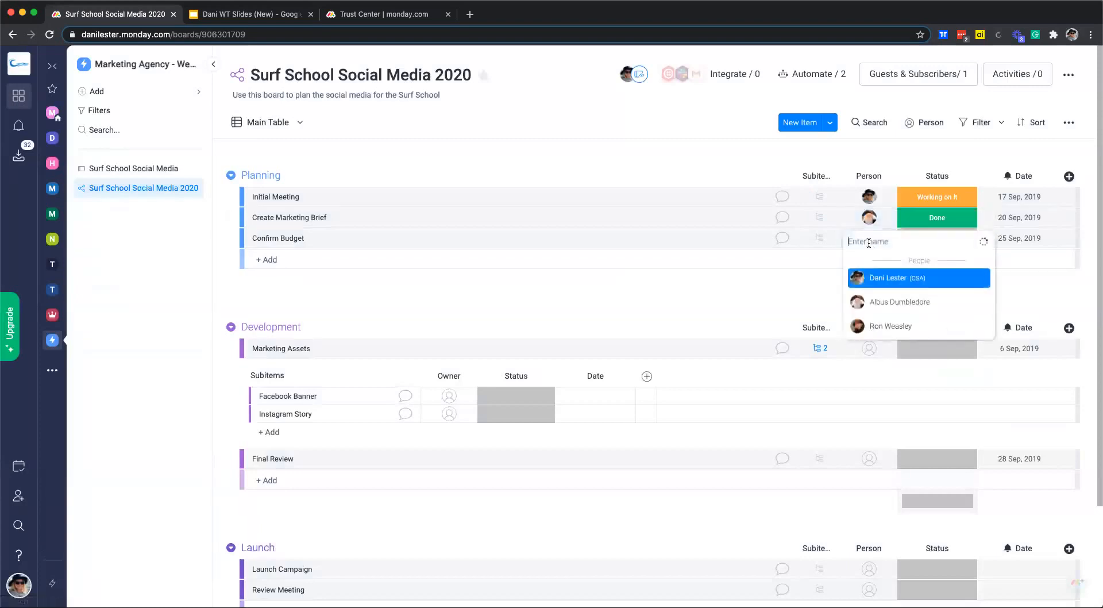
pyautogui.click(870, 326)
pyautogui.click(870, 355)
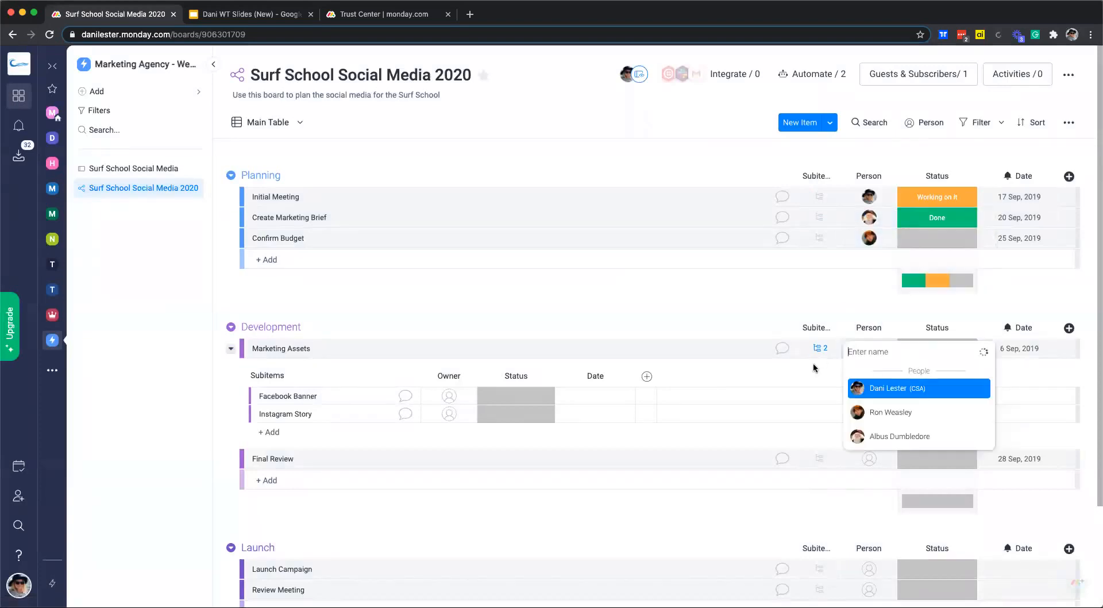
pyautogui.click(872, 410)
pyautogui.click(871, 459)
pyautogui.click(873, 519)
# Assign team members to the Launch items, Launch Campaign and Review Meeting.
pyautogui.scroll(-2, 864, 448)
pyautogui.click(872, 448)
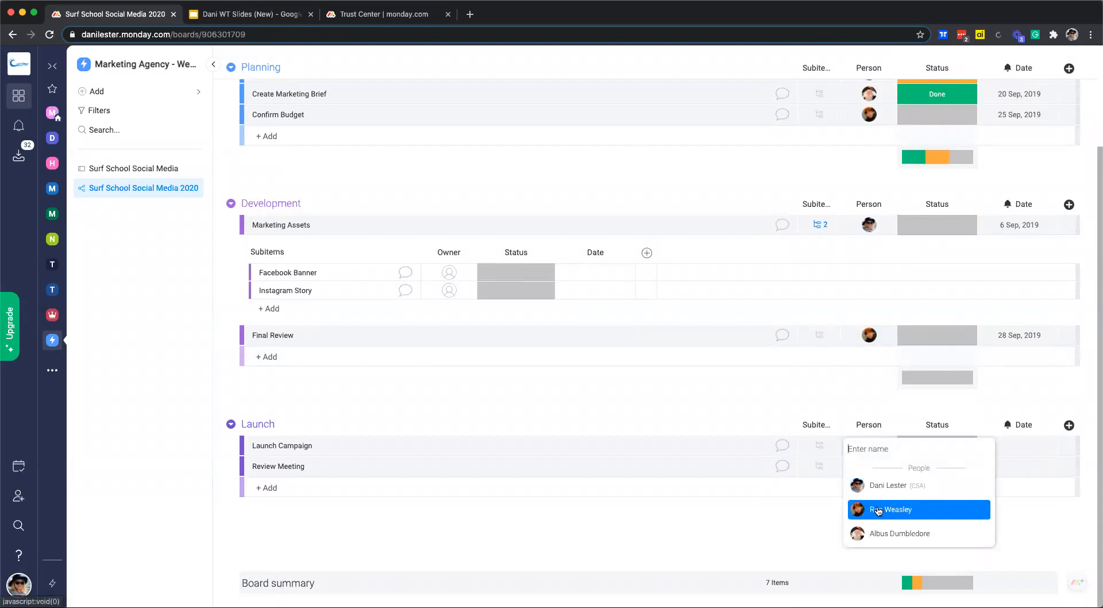
pyautogui.click(883, 532)
pyautogui.click(867, 464)
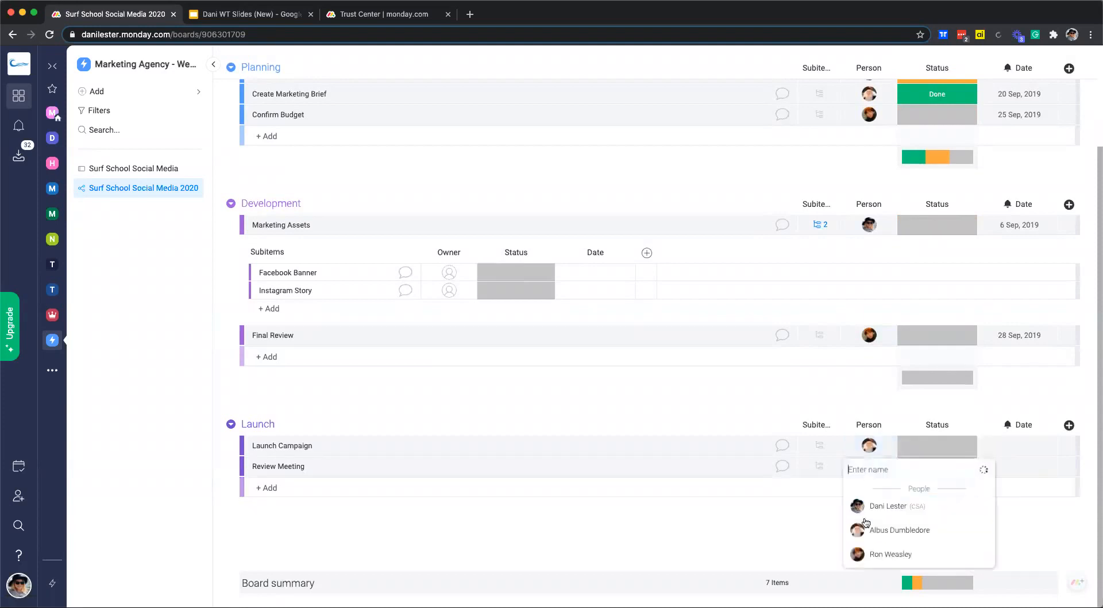
pyautogui.click(877, 526)
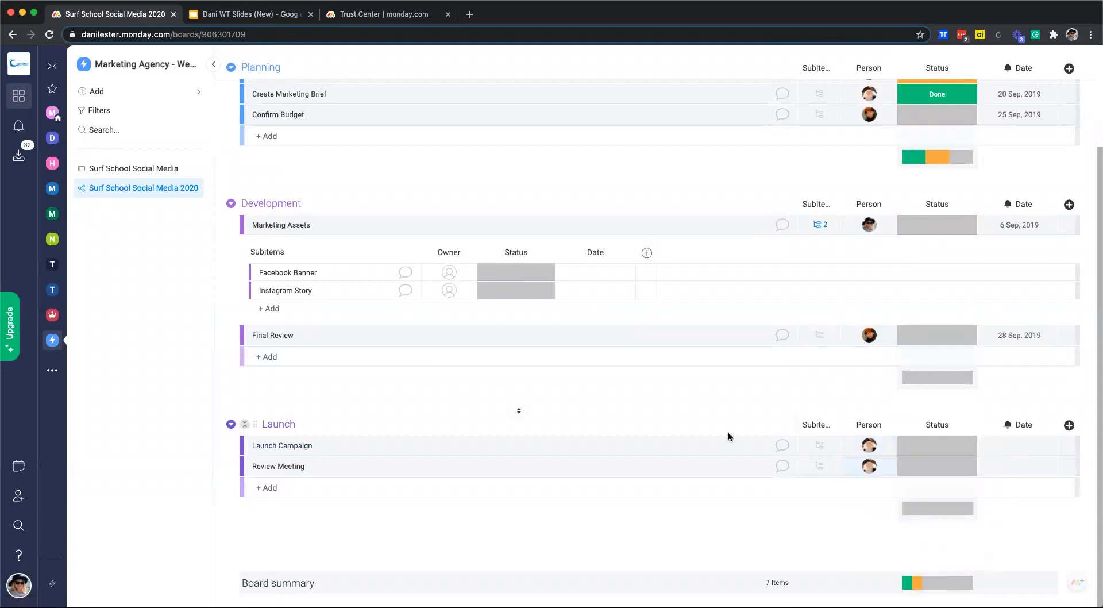
# Add a second assignee to Initial Meeting and adjust Create Marketing Brief's assignee.
pyautogui.scroll(3, 728, 436)
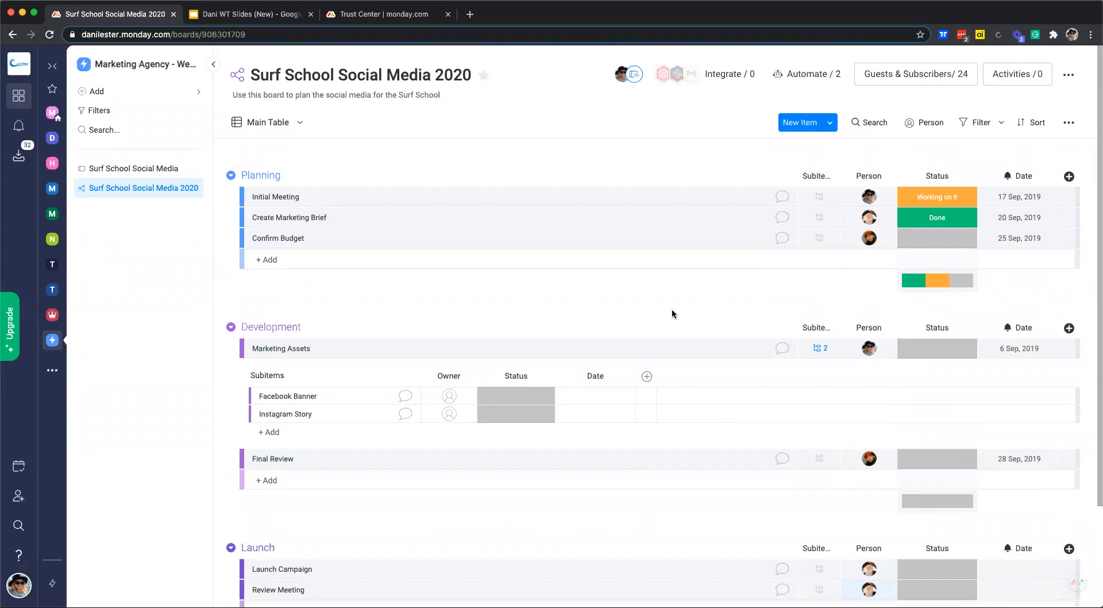
pyautogui.click(862, 198)
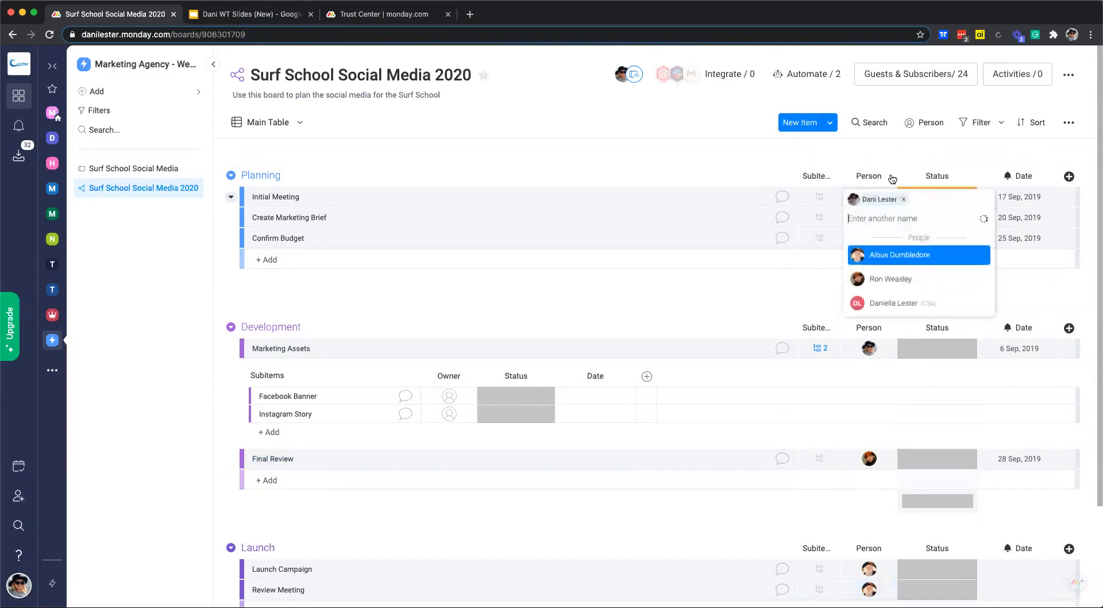
pyautogui.click(891, 280)
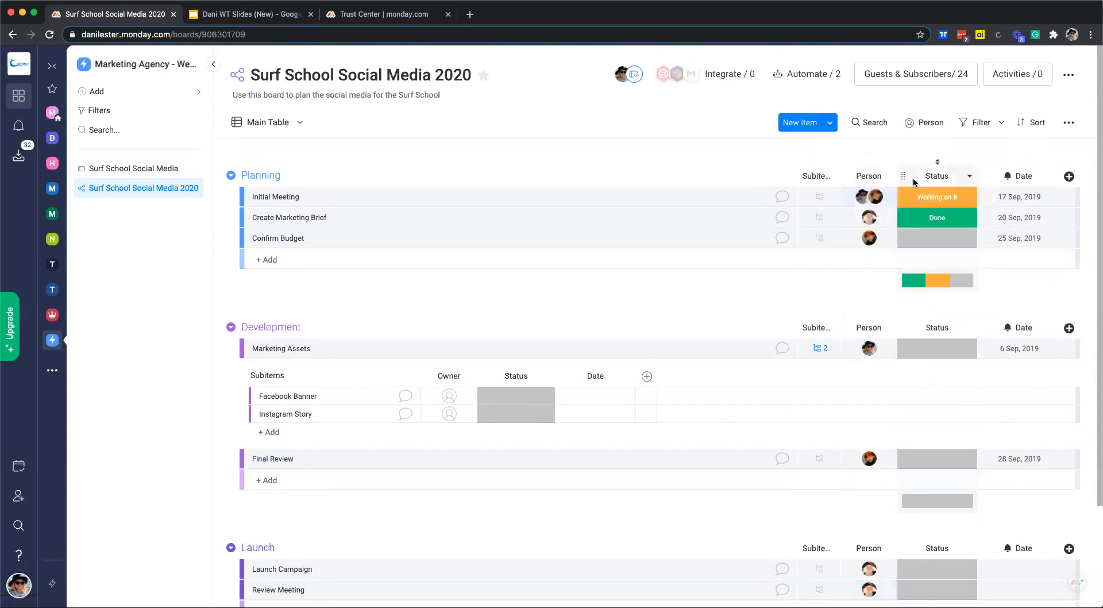
pyautogui.click(860, 220)
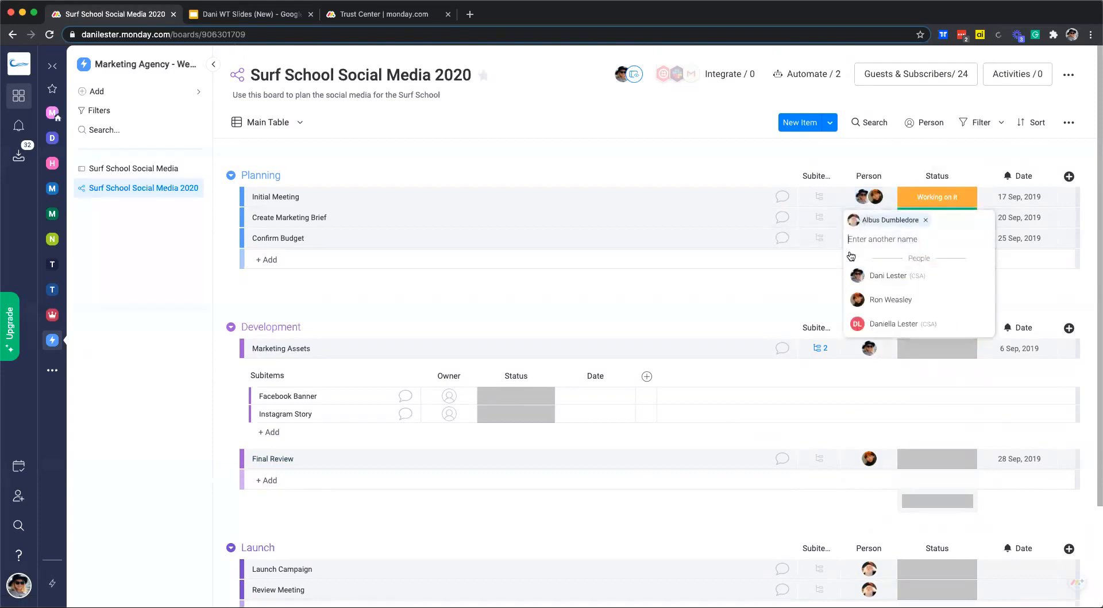
pyautogui.click(754, 294)
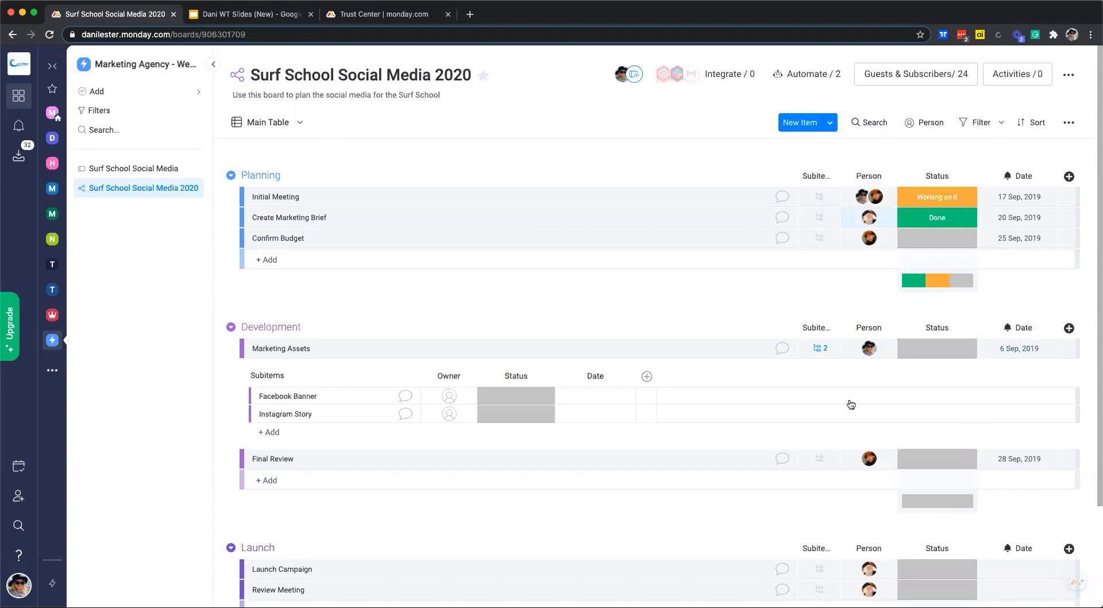
pyautogui.scroll(-3, 861, 517)
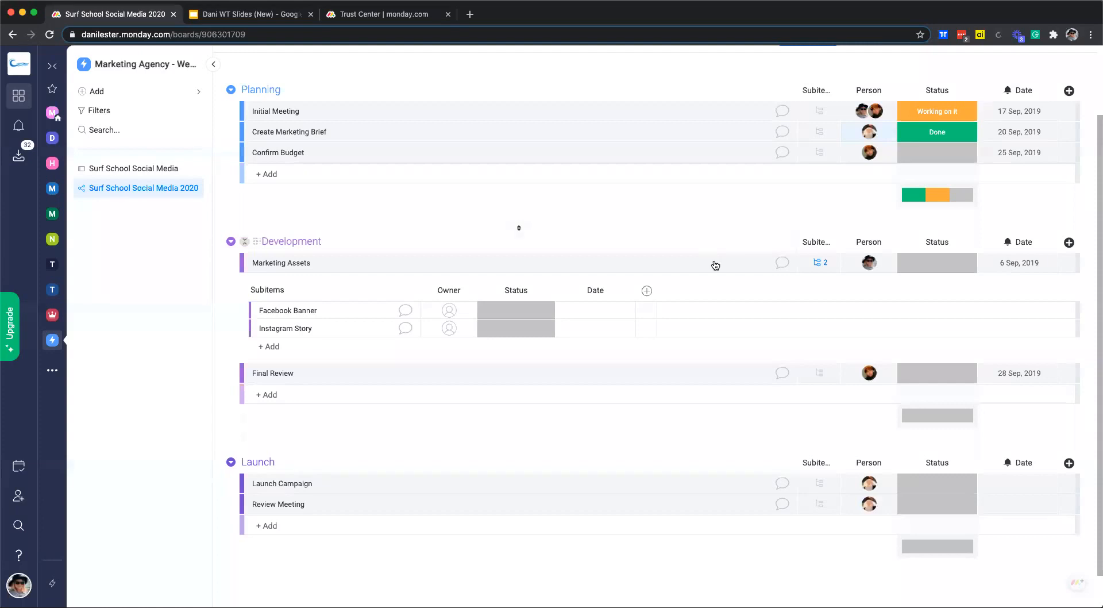
pyautogui.scroll(2, 896, 287)
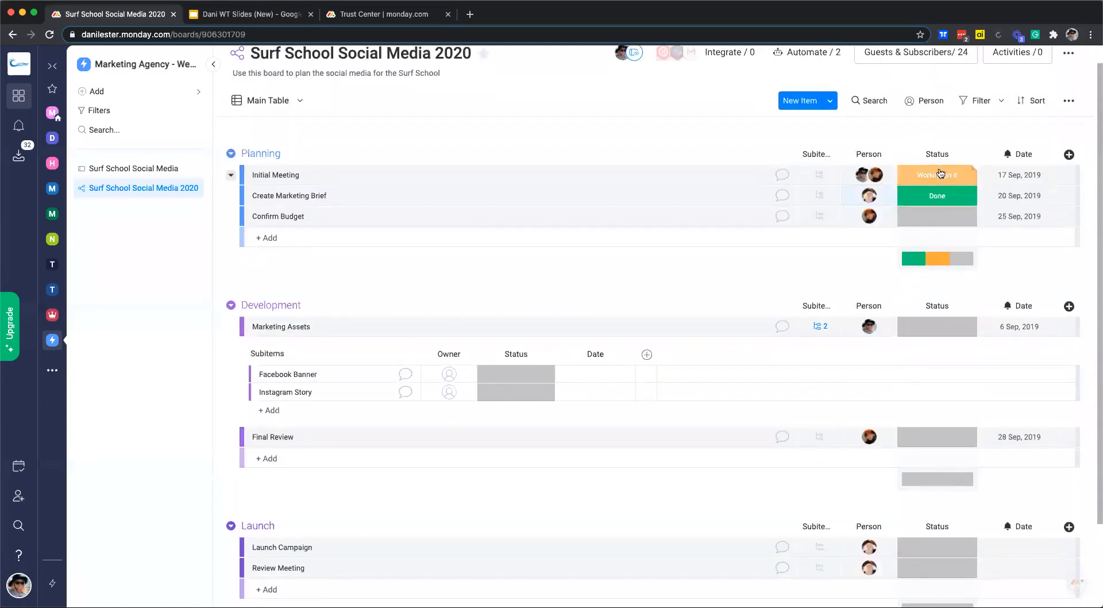
# Mark Initial Meeting and Confirm Budget as Done.
pyautogui.click(939, 173)
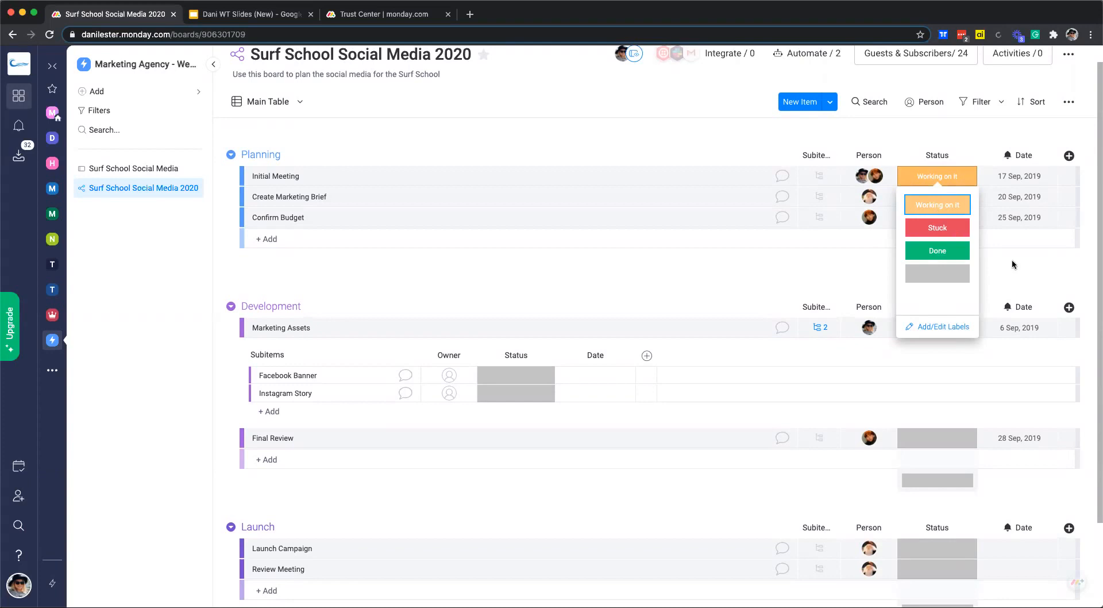
pyautogui.click(937, 212)
pyautogui.click(934, 182)
pyautogui.click(945, 262)
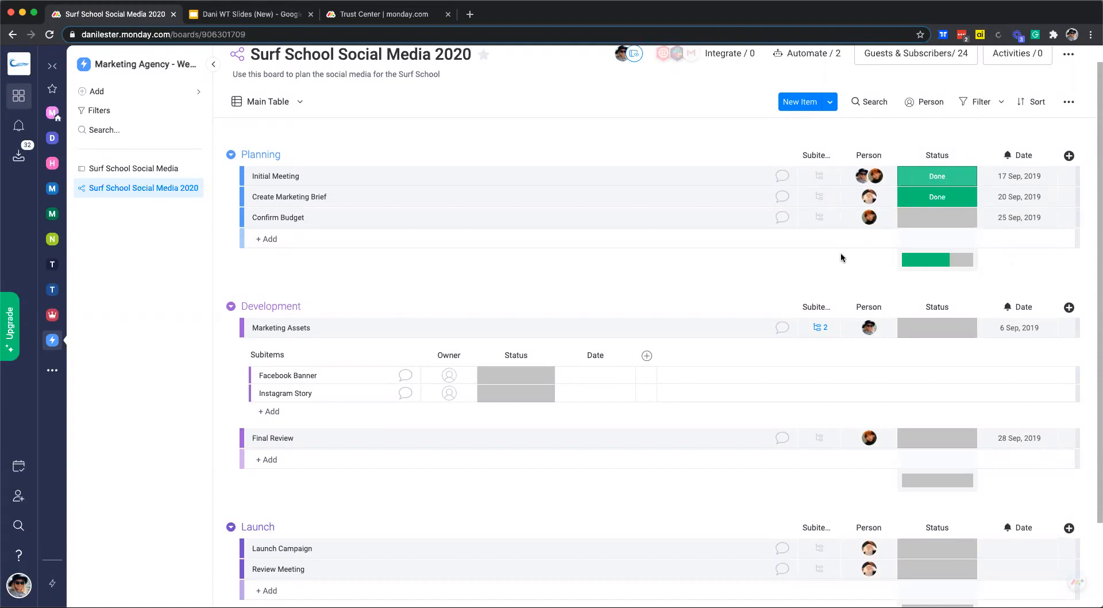
pyautogui.click(947, 221)
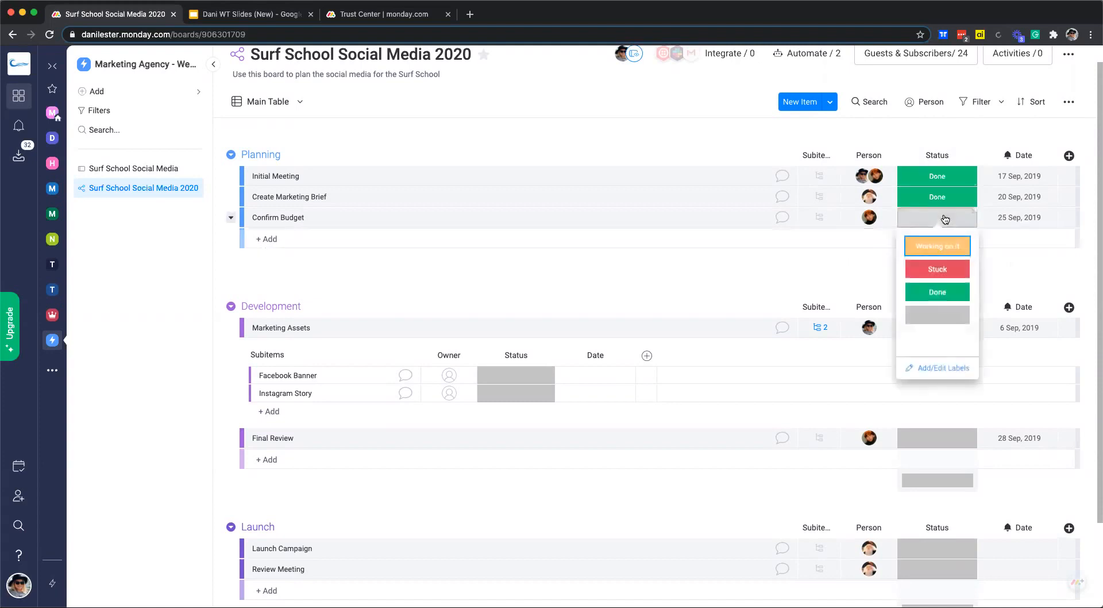
pyautogui.click(936, 292)
# Set Marketing Assets and Final Review to Working on it, and both Launch items to Stuck.
pyautogui.click(930, 329)
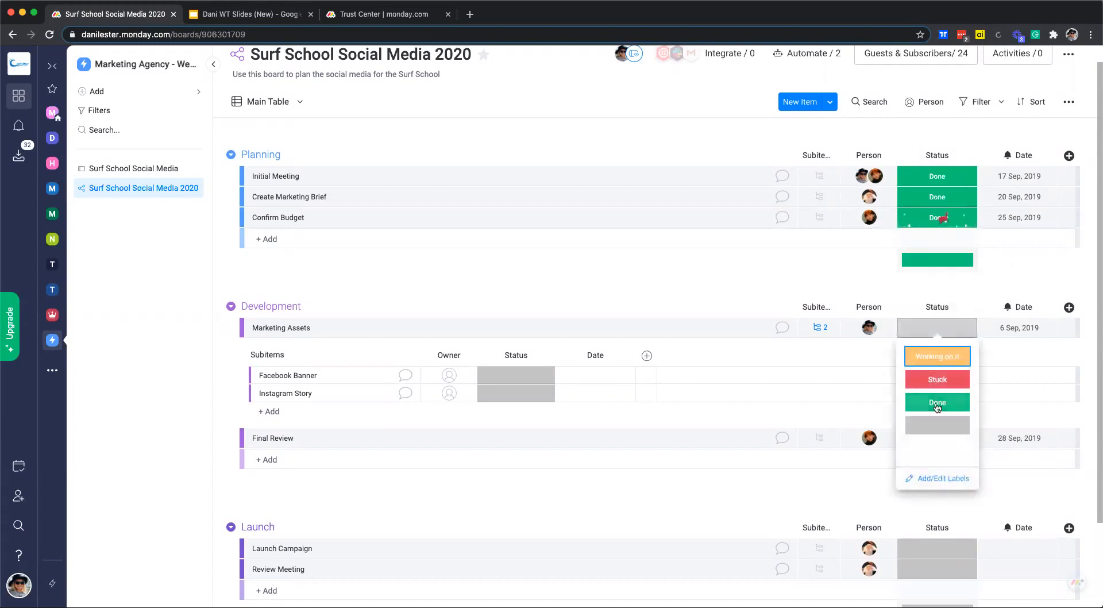
pyautogui.click(937, 356)
pyautogui.click(941, 440)
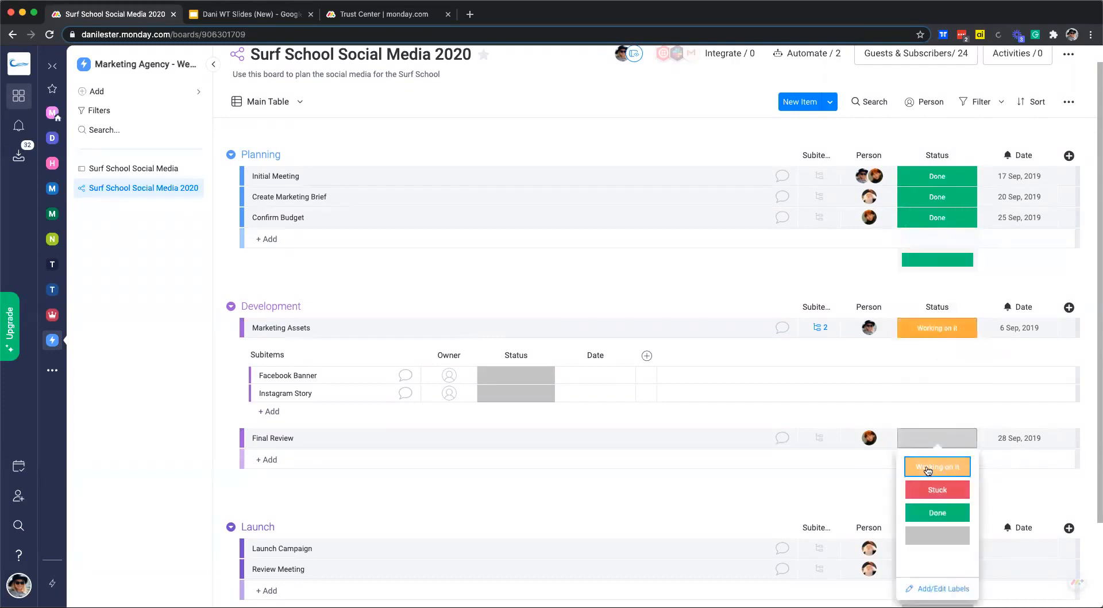
pyautogui.click(956, 479)
pyautogui.scroll(-3, 939, 494)
pyautogui.click(937, 446)
pyautogui.click(937, 497)
pyautogui.click(936, 466)
pyautogui.click(937, 498)
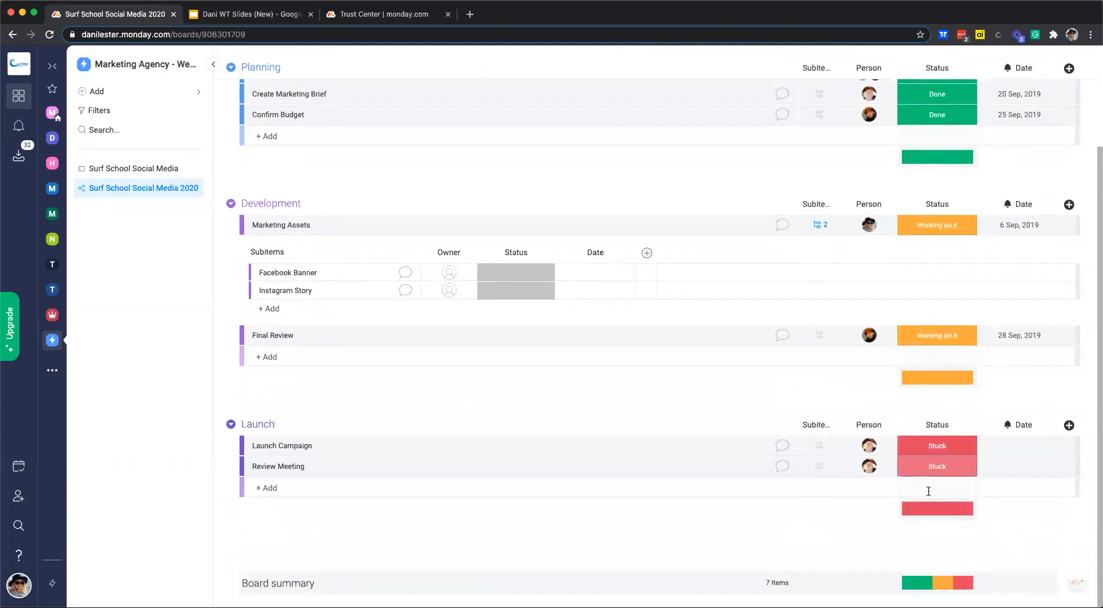
# Collapse the Marketing Assets subitems.
pyautogui.click(234, 228)
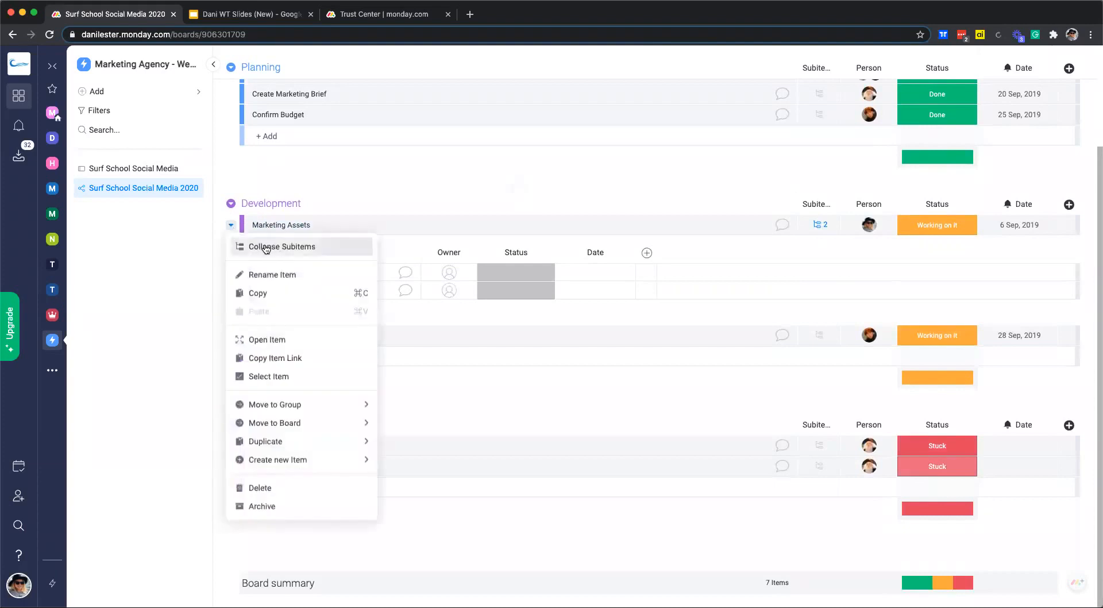
pyautogui.click(258, 246)
pyautogui.scroll(2, 517, 293)
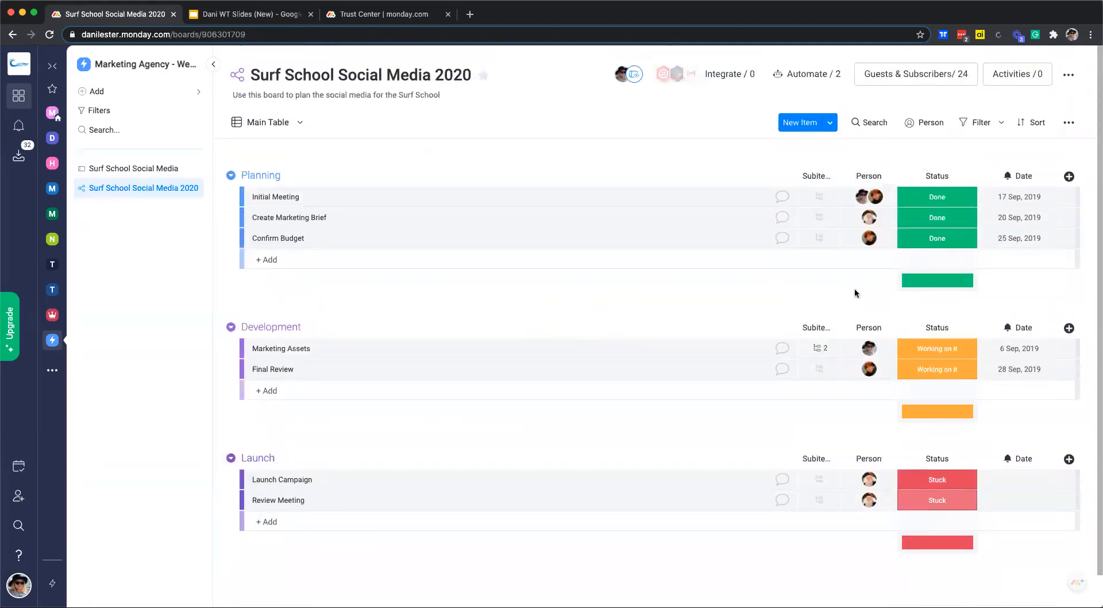
pyautogui.scroll(-1, 1043, 305)
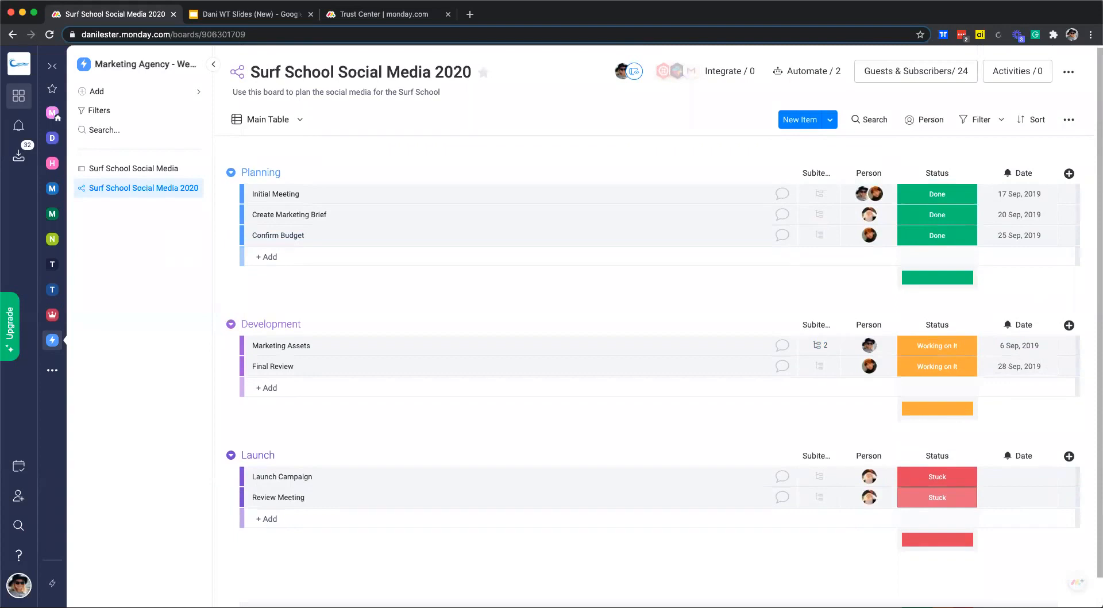
pyautogui.scroll(-1, 601, 332)
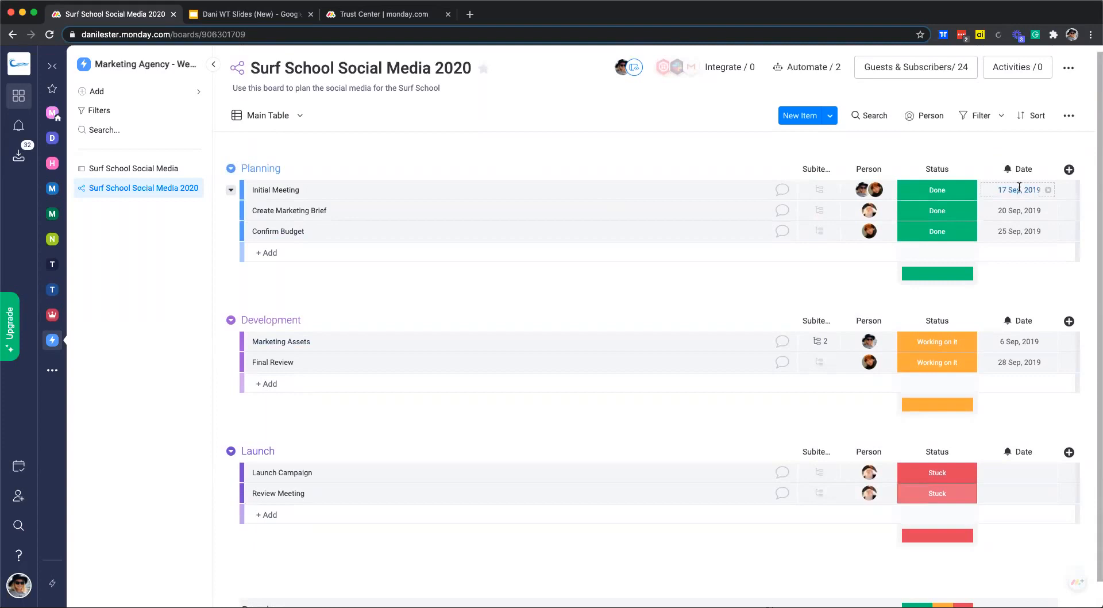
# Date Initial Meeting 10 Dec, Create Marketing Brief 17 Dec and Confirm Budget 18 Dec.
pyautogui.click(1019, 189)
pyautogui.click(933, 230)
pyautogui.click(1008, 193)
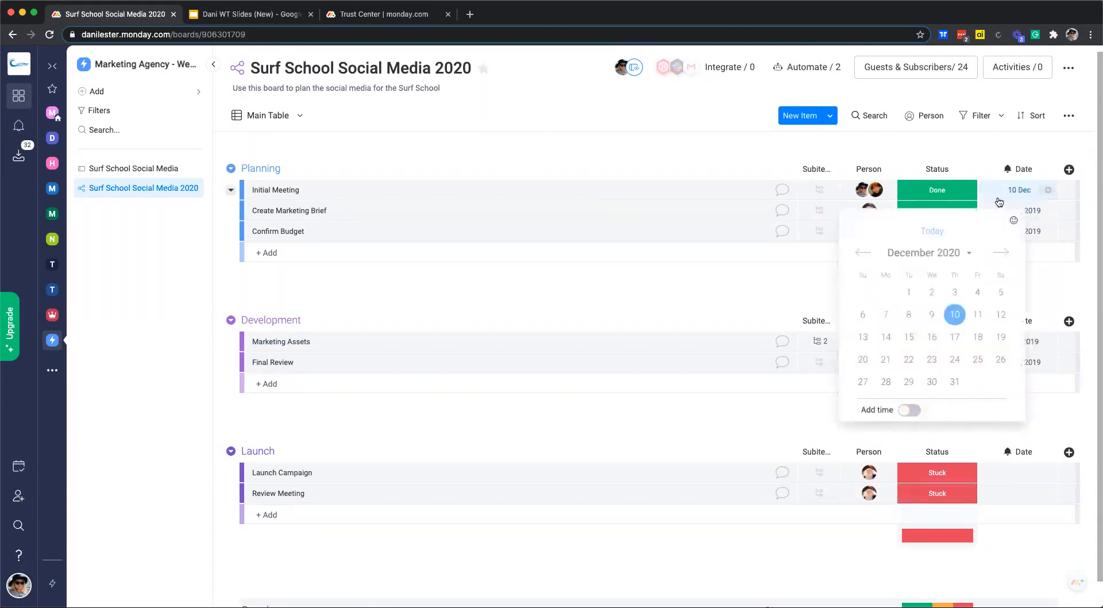
pyautogui.click(862, 253)
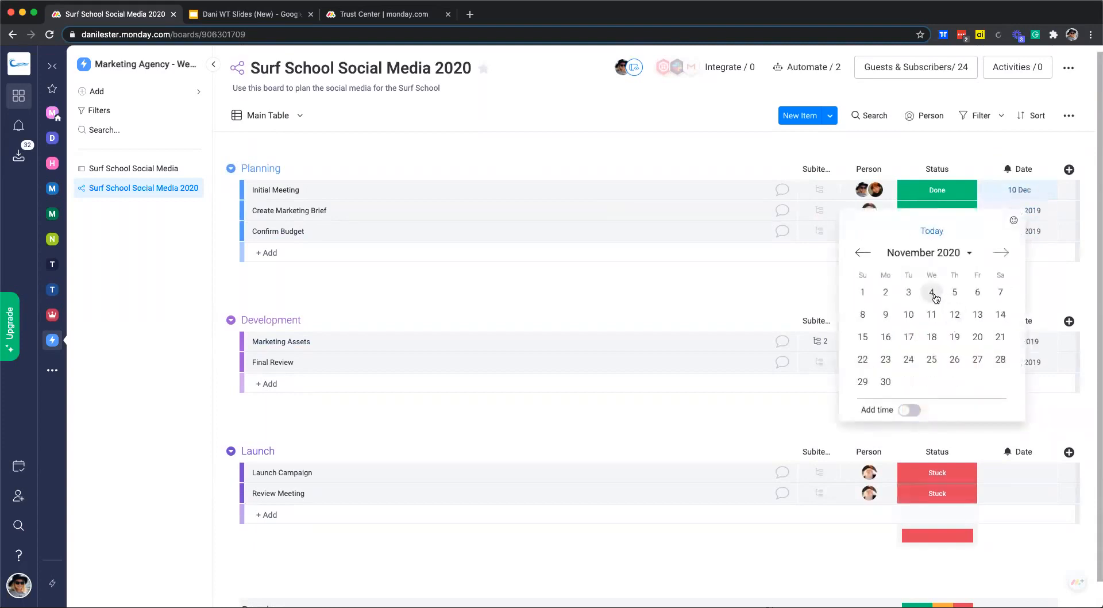
pyautogui.click(933, 231)
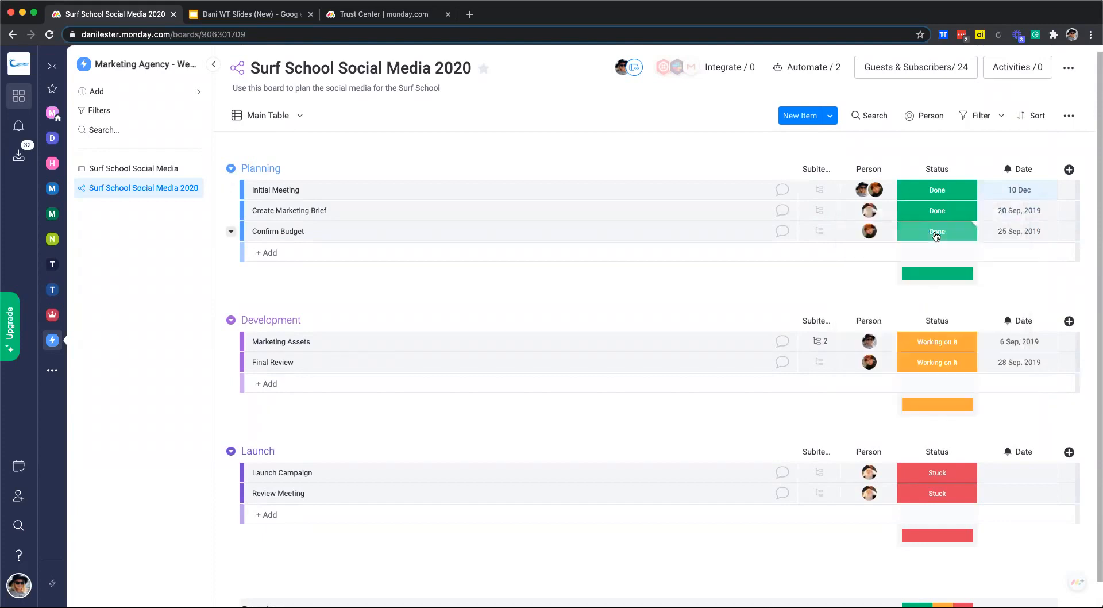
pyautogui.click(1020, 212)
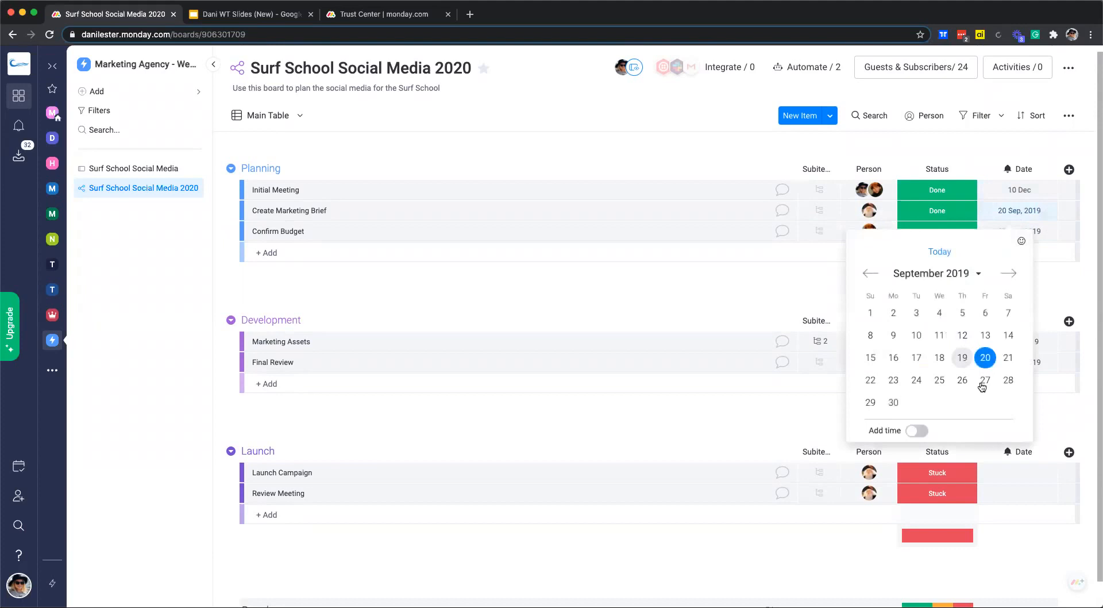
pyautogui.click(939, 251)
pyautogui.click(1016, 210)
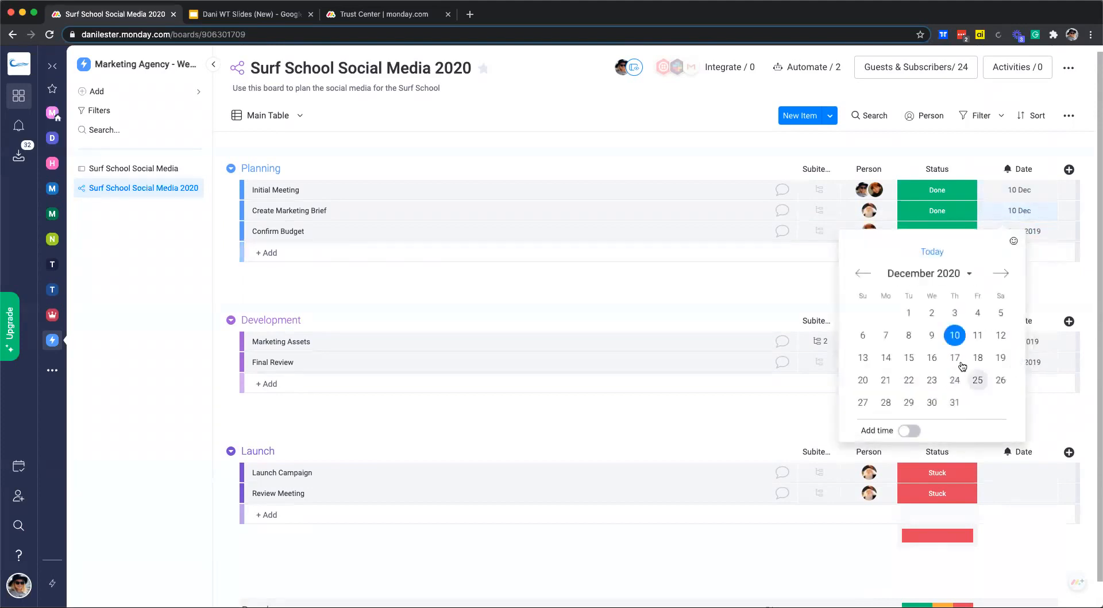
pyautogui.click(956, 358)
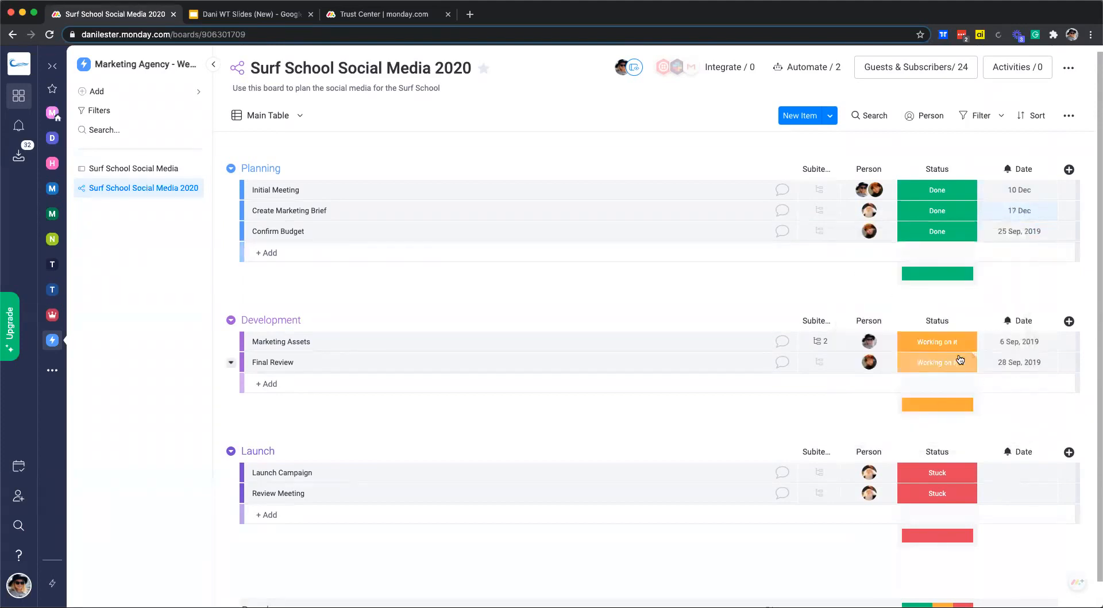
pyautogui.click(1019, 231)
pyautogui.click(934, 274)
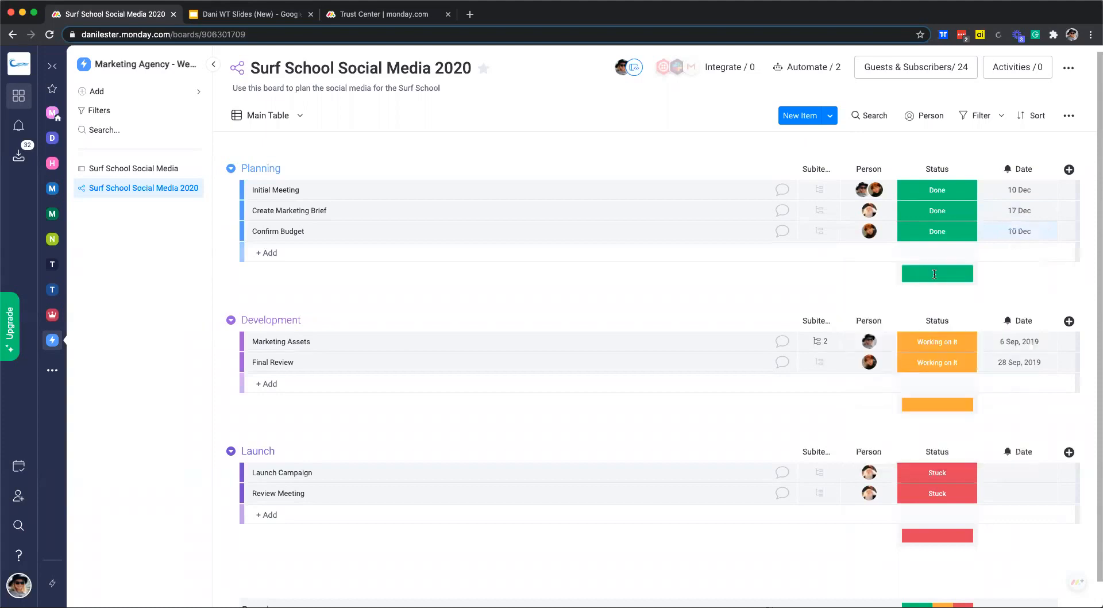
pyautogui.click(1017, 232)
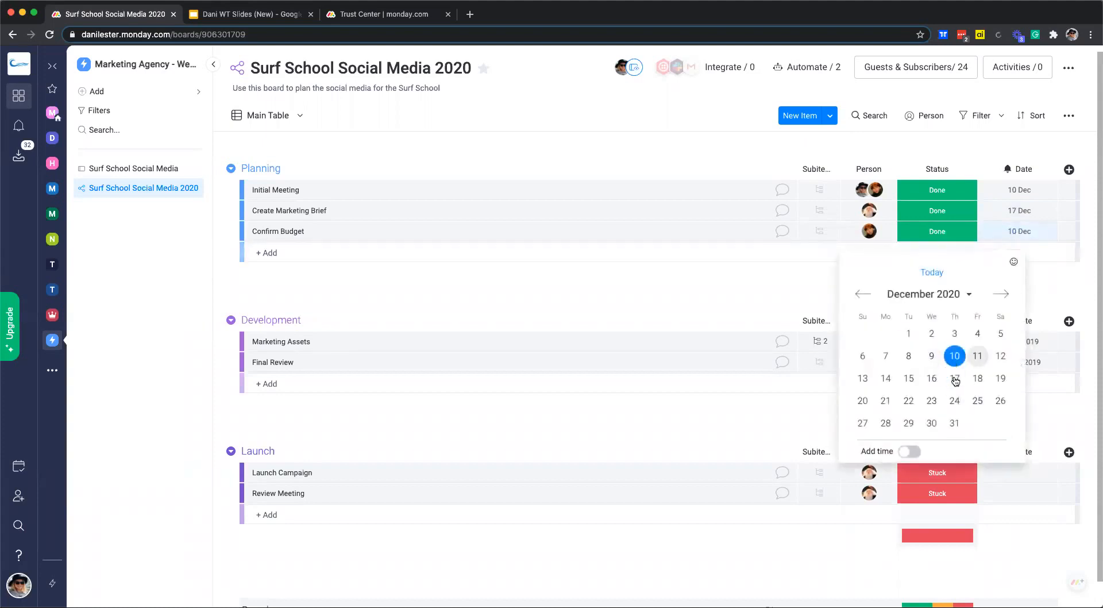
pyautogui.click(978, 378)
# Date Marketing Assets 19 Dec, Final Review 23 Dec and Launch Campaign 31 Dec.
pyautogui.click(1019, 341)
pyautogui.click(948, 388)
pyautogui.click(1011, 345)
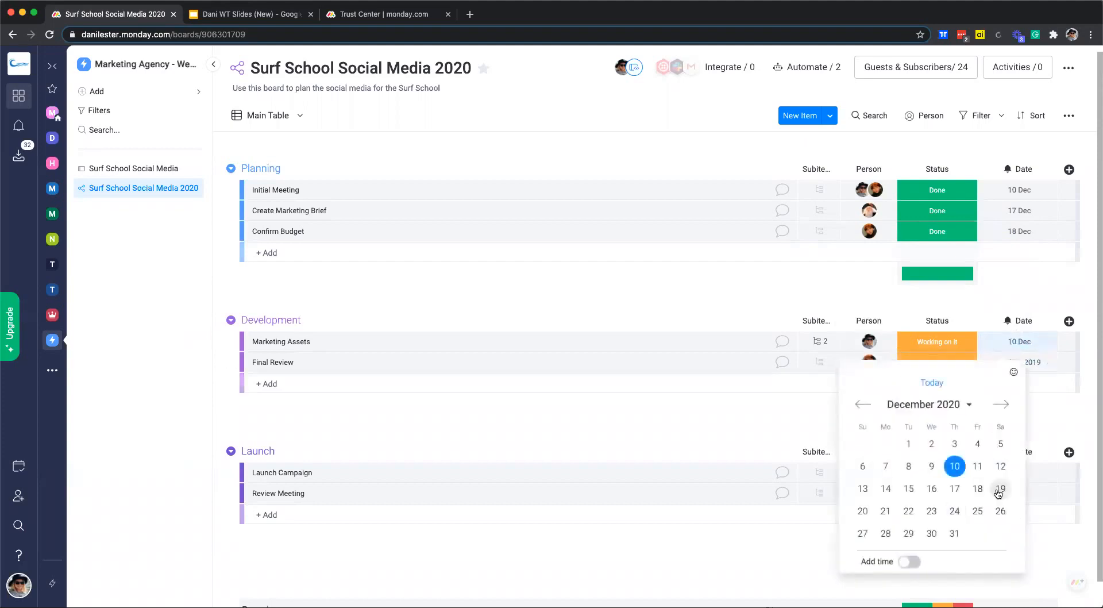
pyautogui.click(999, 490)
pyautogui.click(1010, 362)
pyautogui.click(945, 397)
pyautogui.click(1018, 362)
pyautogui.click(942, 539)
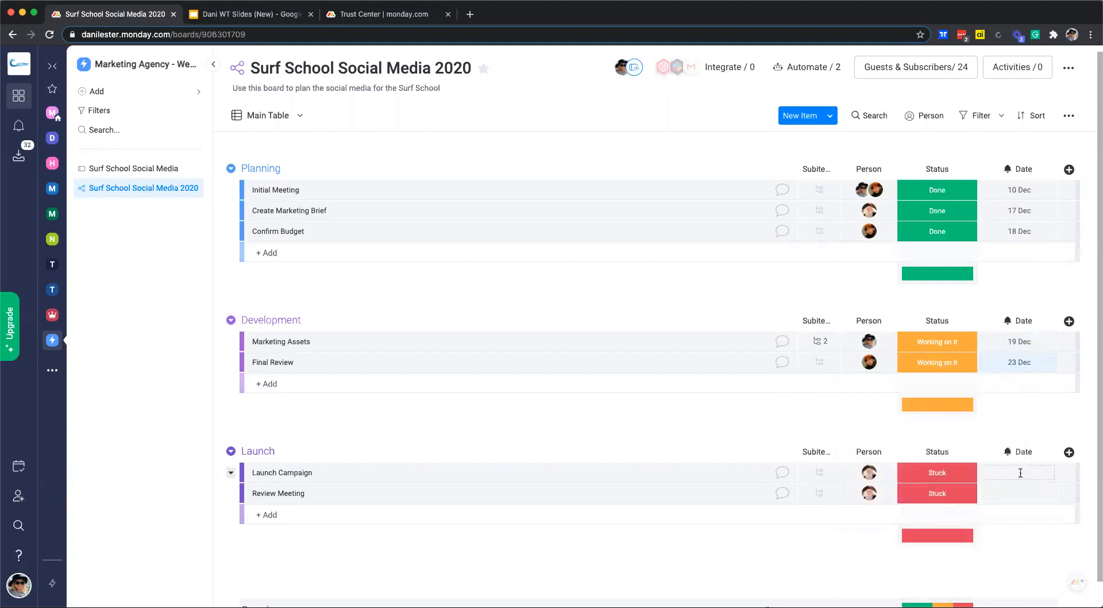
pyautogui.click(1018, 474)
pyautogui.click(951, 523)
pyautogui.click(1021, 479)
pyautogui.click(1020, 466)
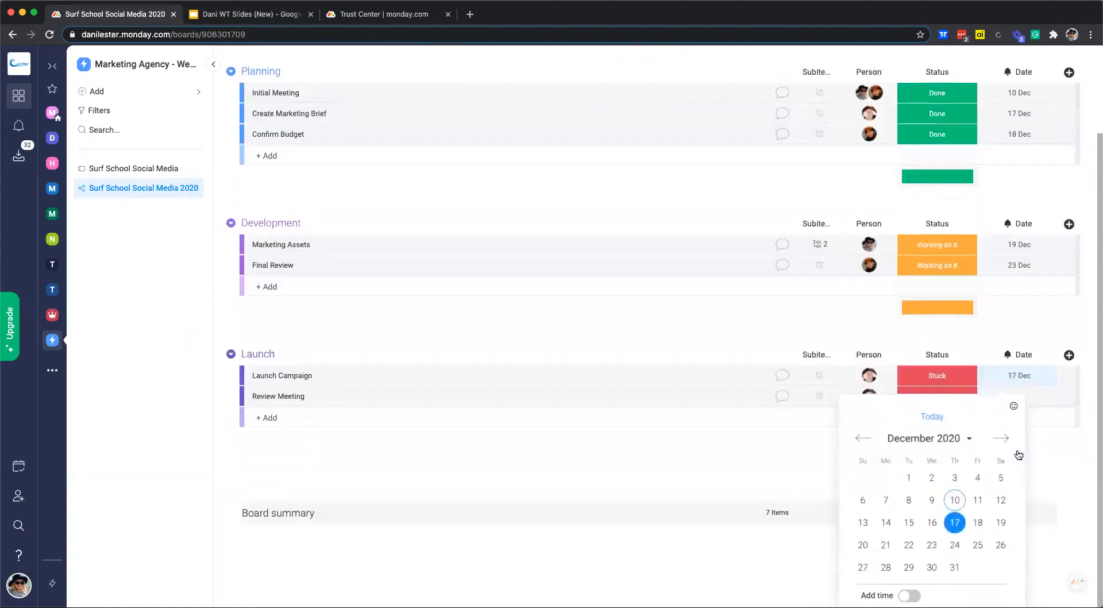
pyautogui.click(953, 567)
# Set Review Meeting's date to 1 Jan, 2021.
pyautogui.click(1015, 472)
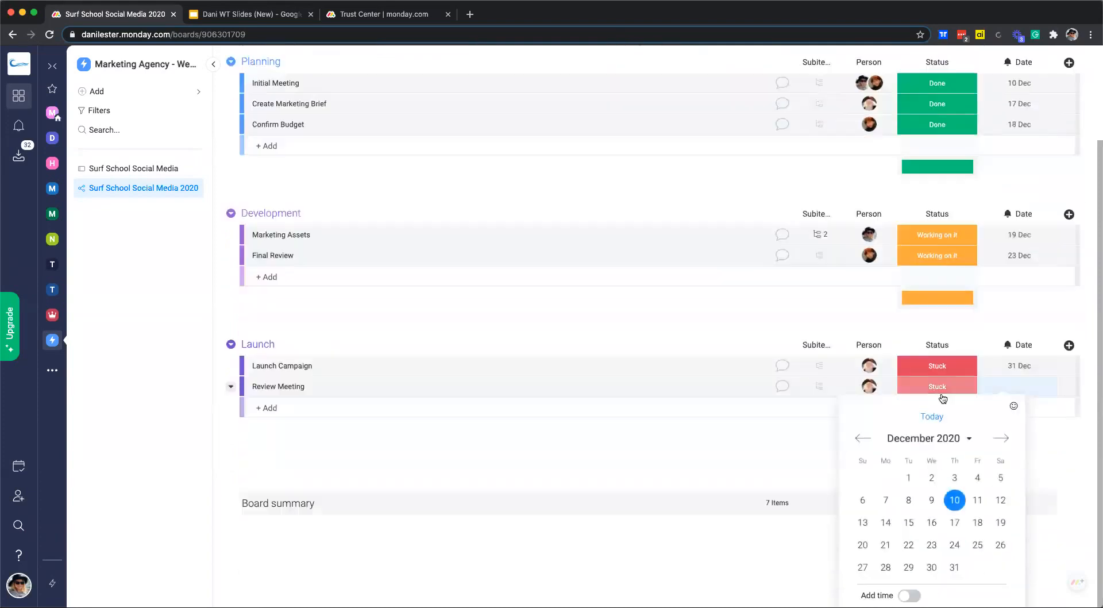
pyautogui.click(995, 439)
pyautogui.click(977, 477)
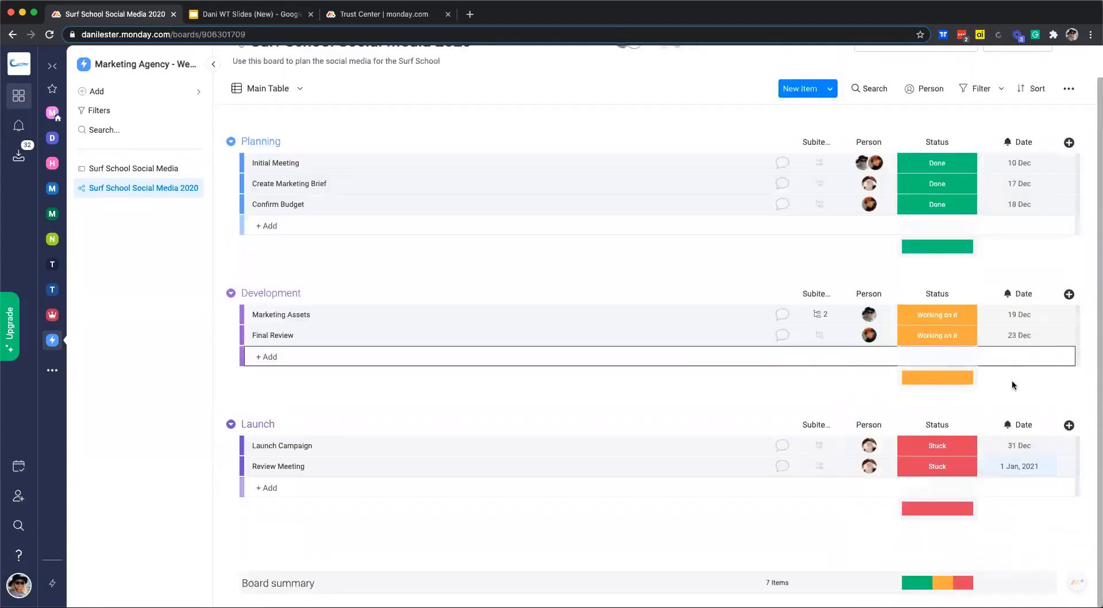
pyautogui.scroll(1, 1022, 395)
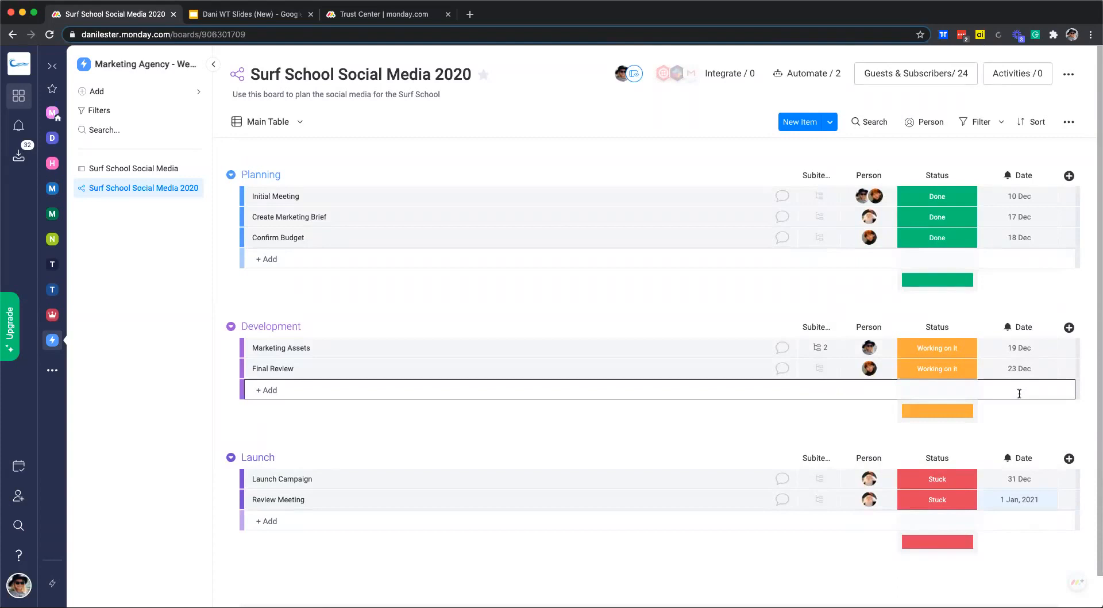
# Turn the Date column into a deadline column linked to the Status and Person columns.
pyautogui.click(1049, 179)
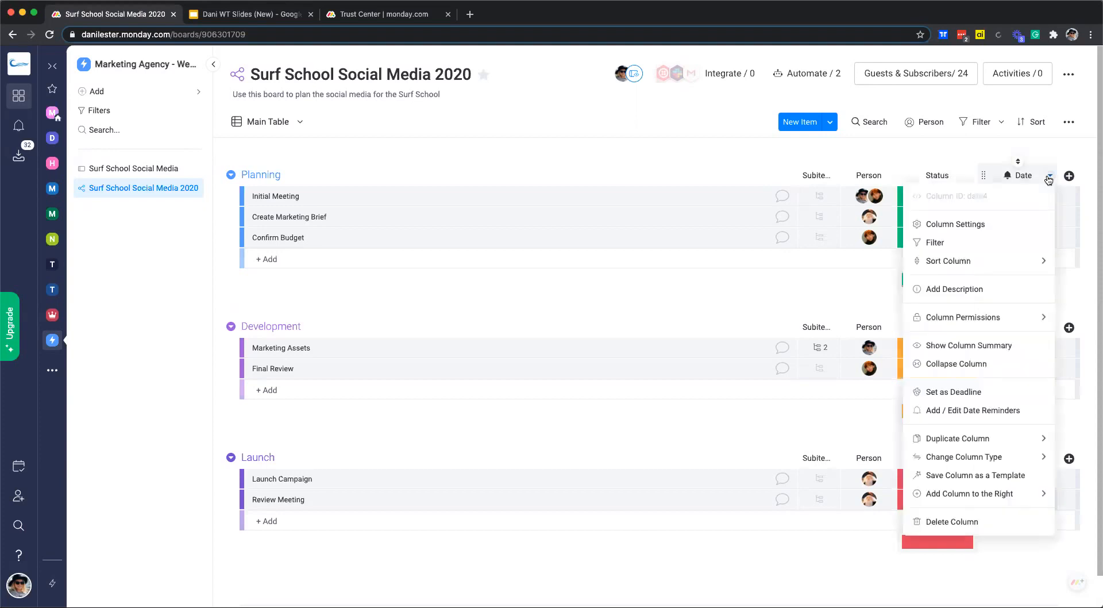
pyautogui.click(962, 394)
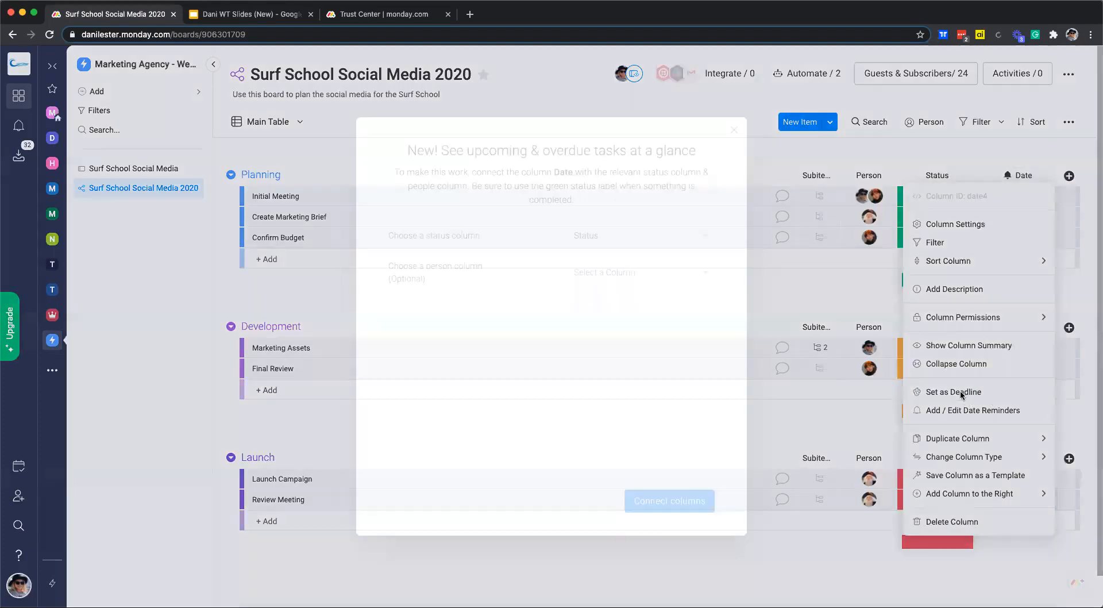
pyautogui.click(608, 233)
pyautogui.click(603, 258)
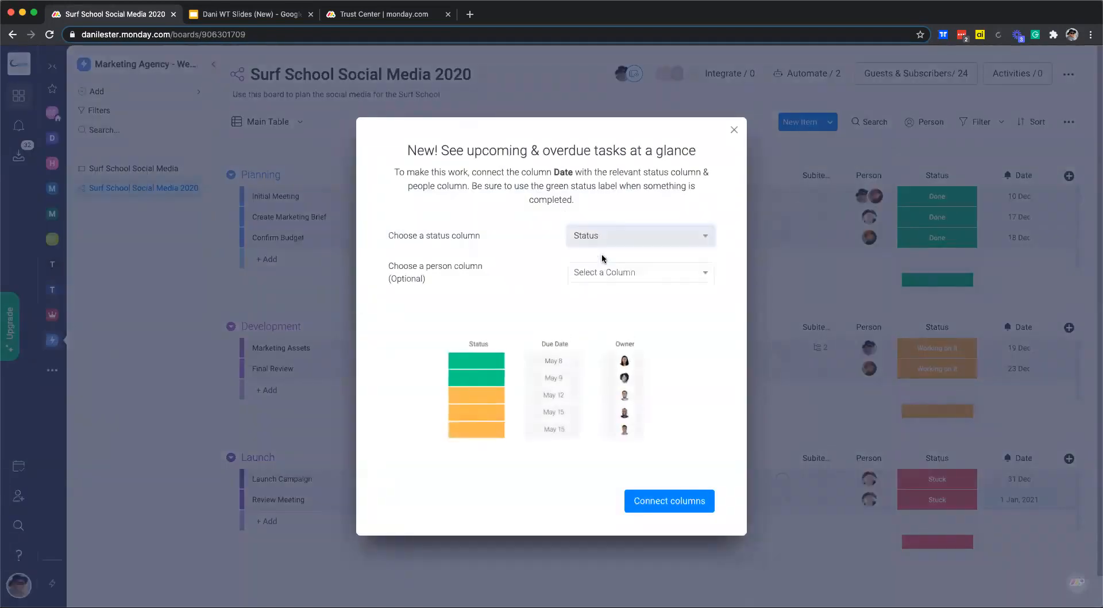
pyautogui.click(640, 272)
pyautogui.click(593, 293)
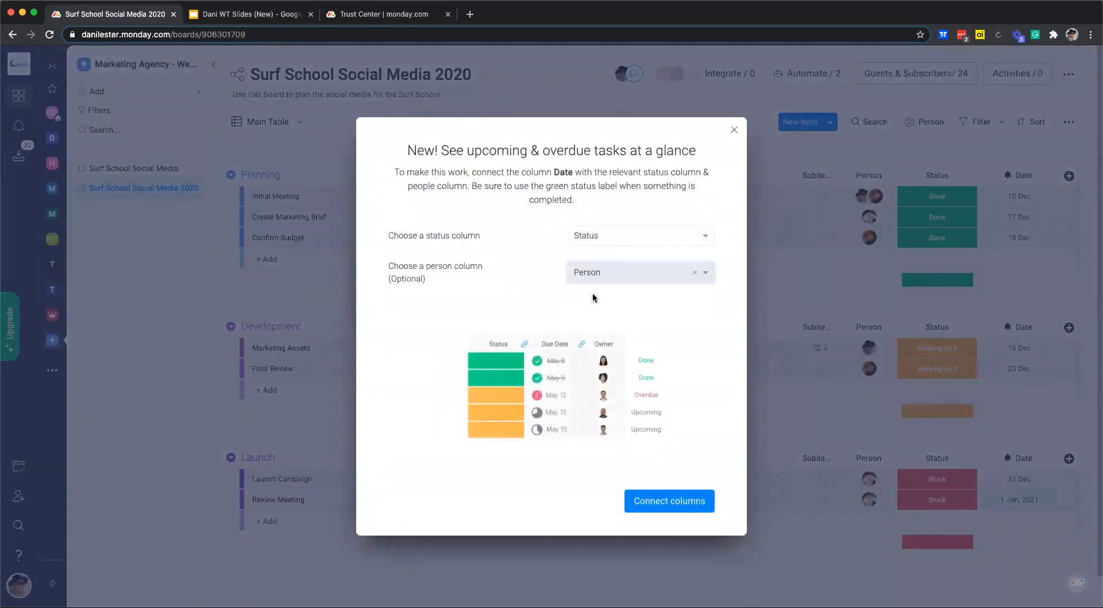
pyautogui.click(675, 501)
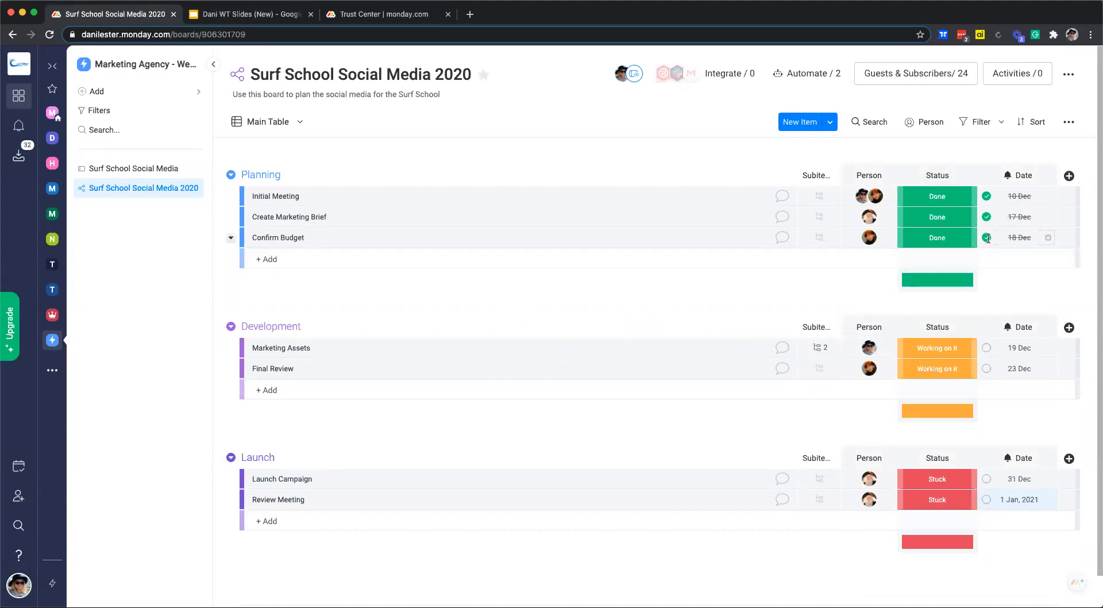
# Set Launch Campaign's date to 1 Oct, then change it to today, 10 Dec.
pyautogui.scroll(-1, 985, 235)
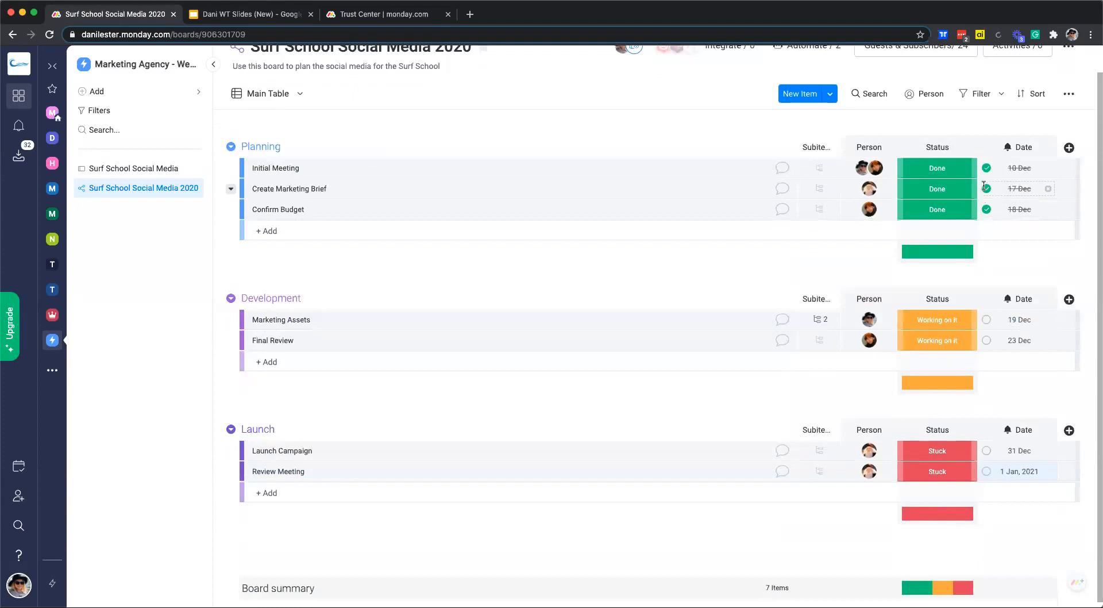
pyautogui.click(1015, 210)
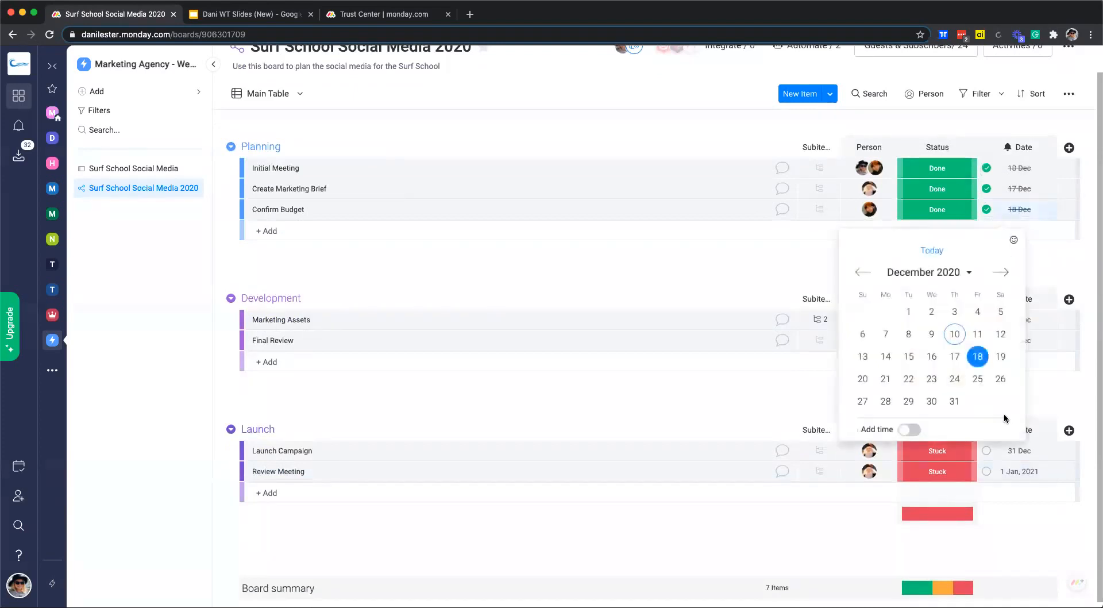
pyautogui.click(1063, 275)
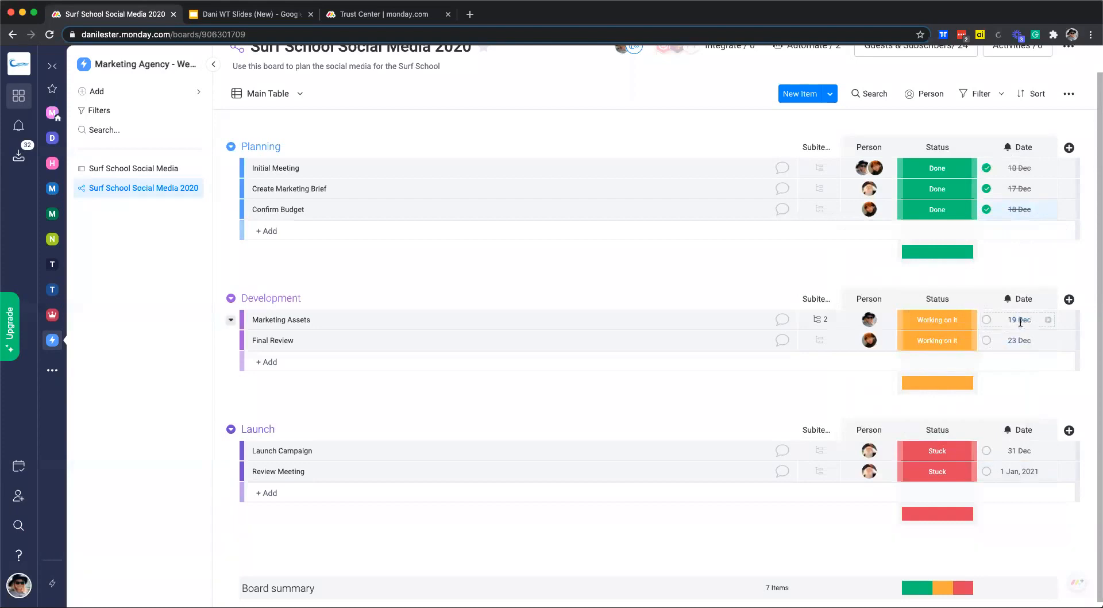
pyautogui.click(1020, 451)
pyautogui.click(863, 439)
pyautogui.click(863, 439)
pyautogui.click(952, 478)
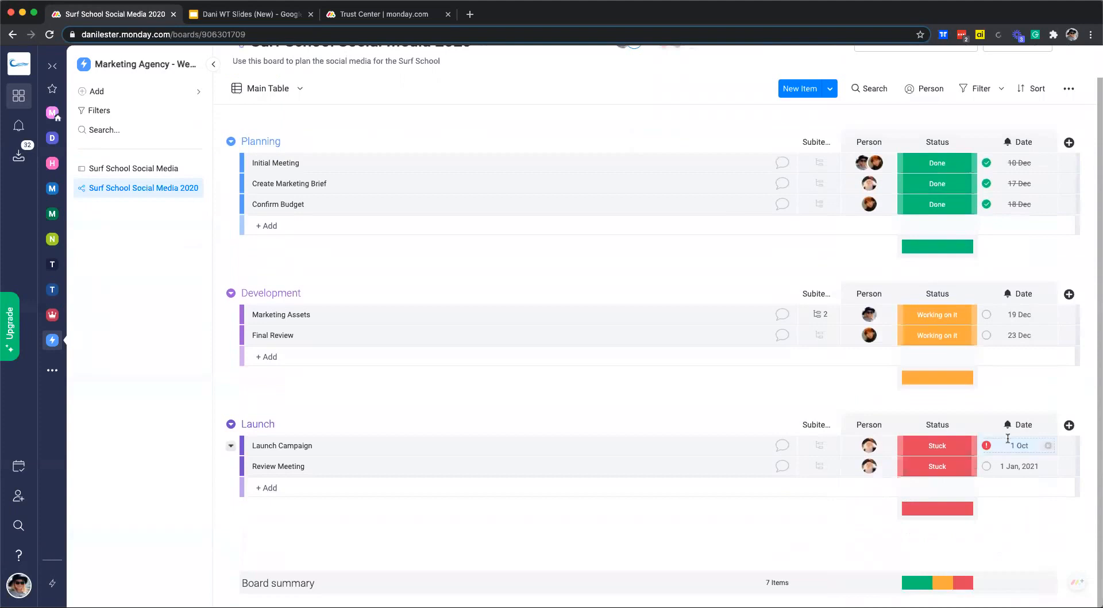
pyautogui.moveTo(986, 444)
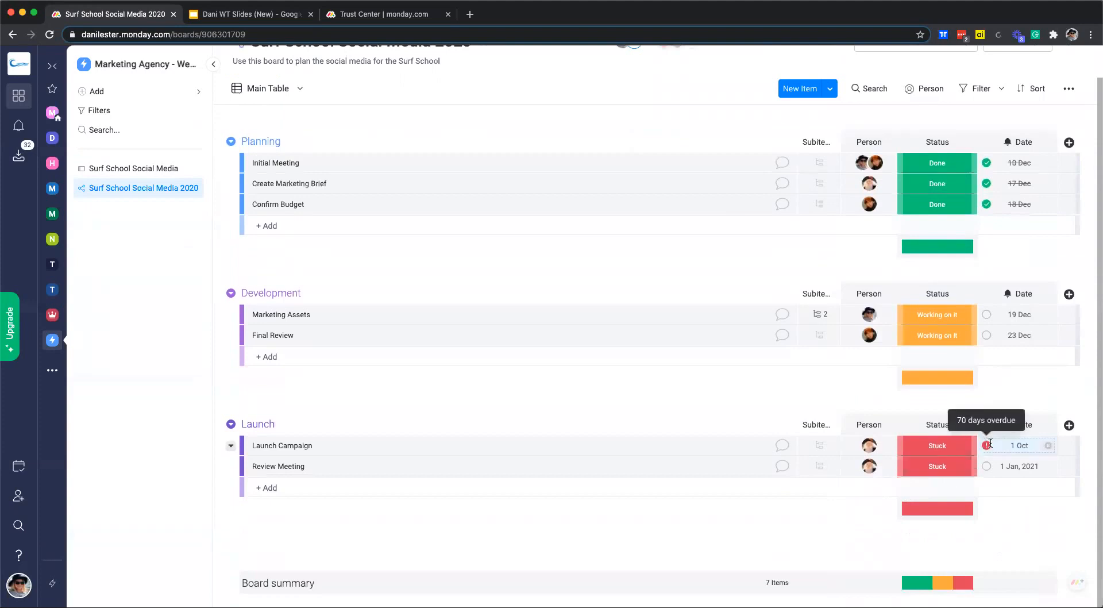
pyautogui.click(988, 446)
pyautogui.click(938, 421)
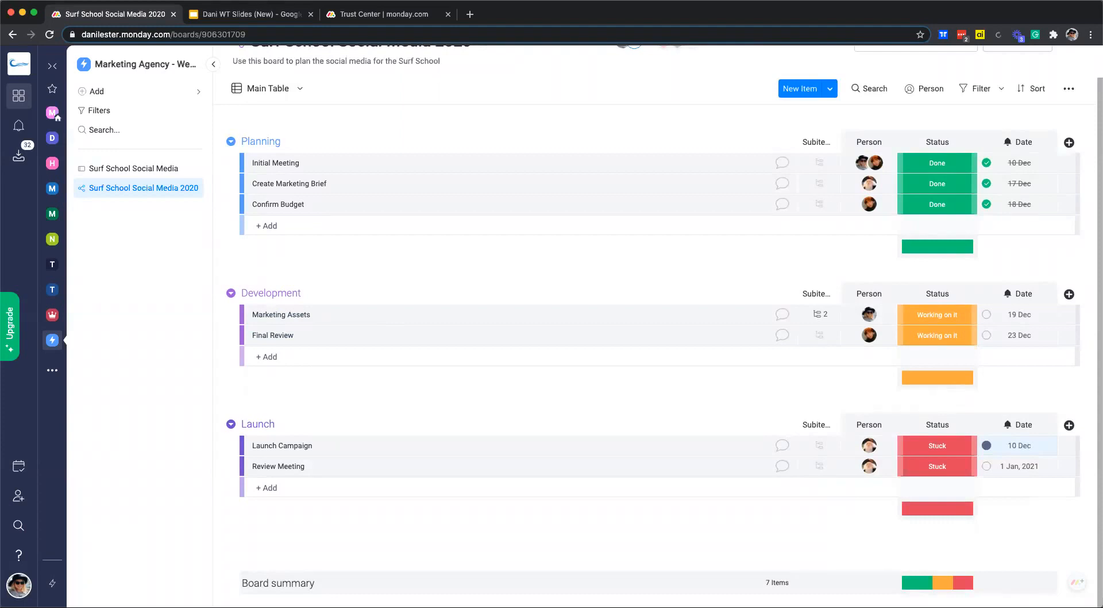
# Add a Text column to the board and rename its header to Notes.
pyautogui.click(1068, 142)
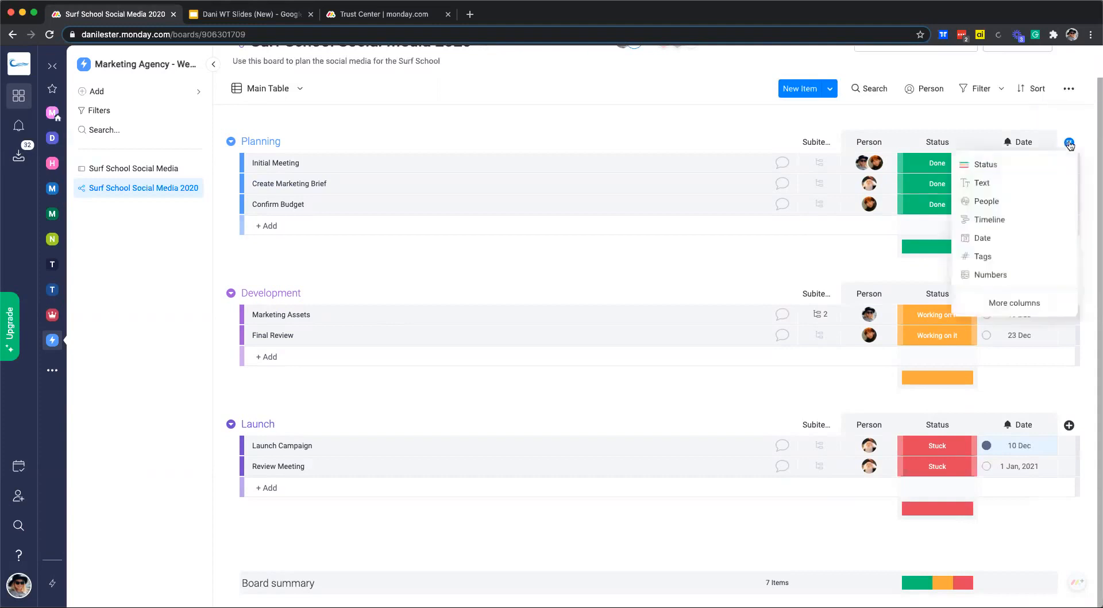
pyautogui.click(986, 182)
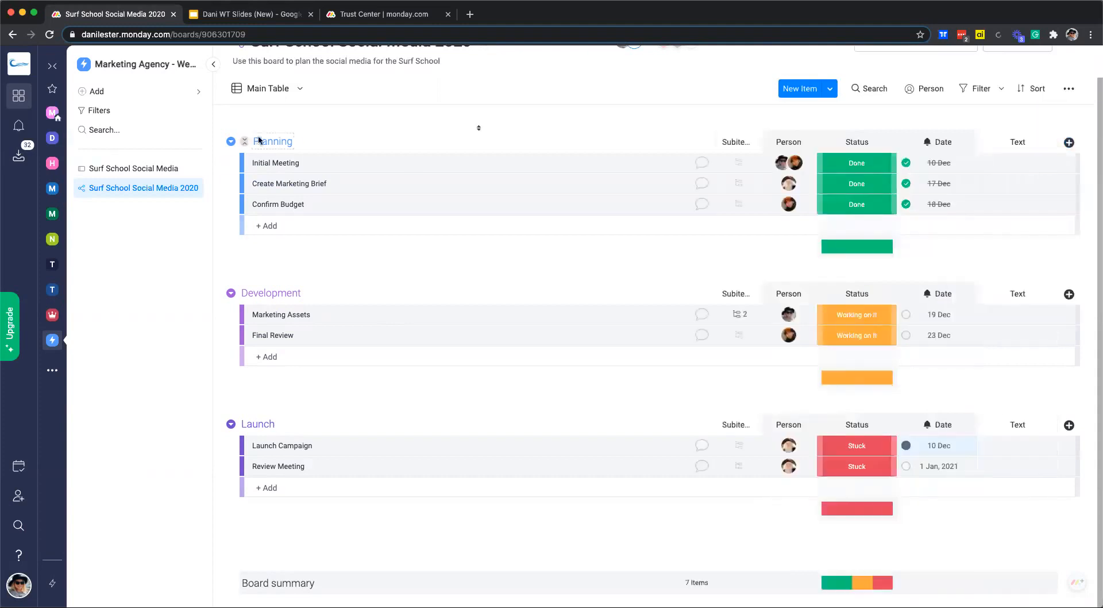
pyautogui.click(496, 224)
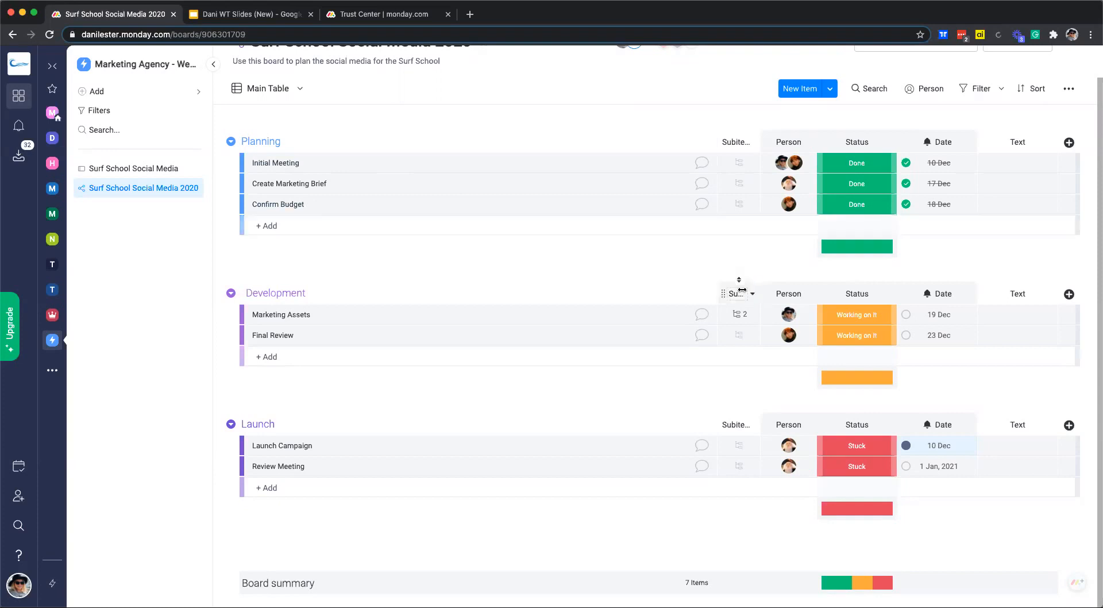
pyautogui.click(1019, 141)
pyautogui.doubleClick(1012, 141)
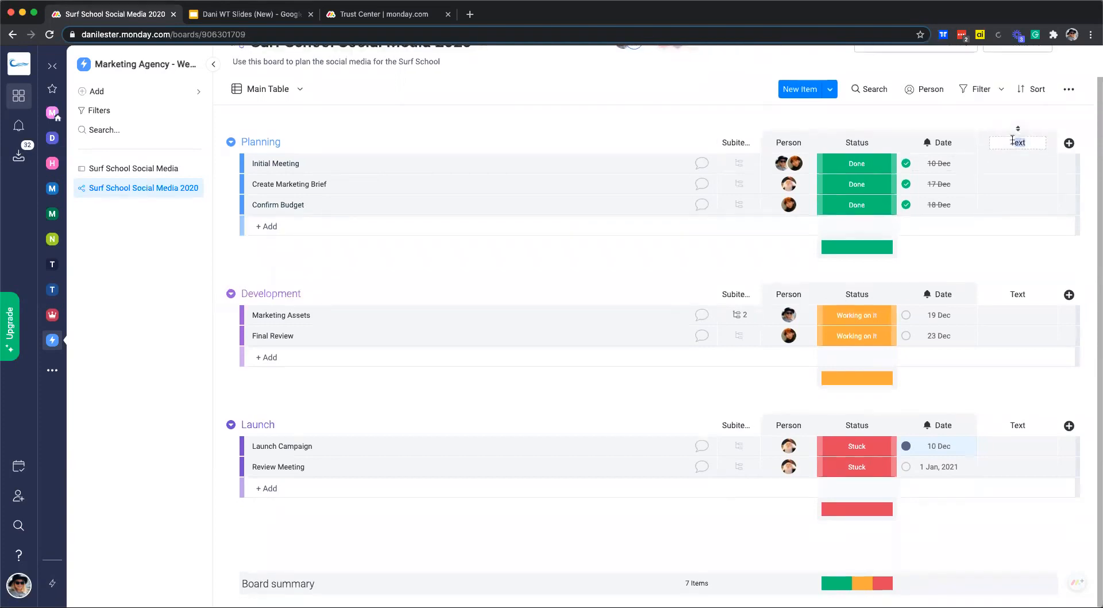
pyautogui.write('Notes')
pyautogui.click(1068, 143)
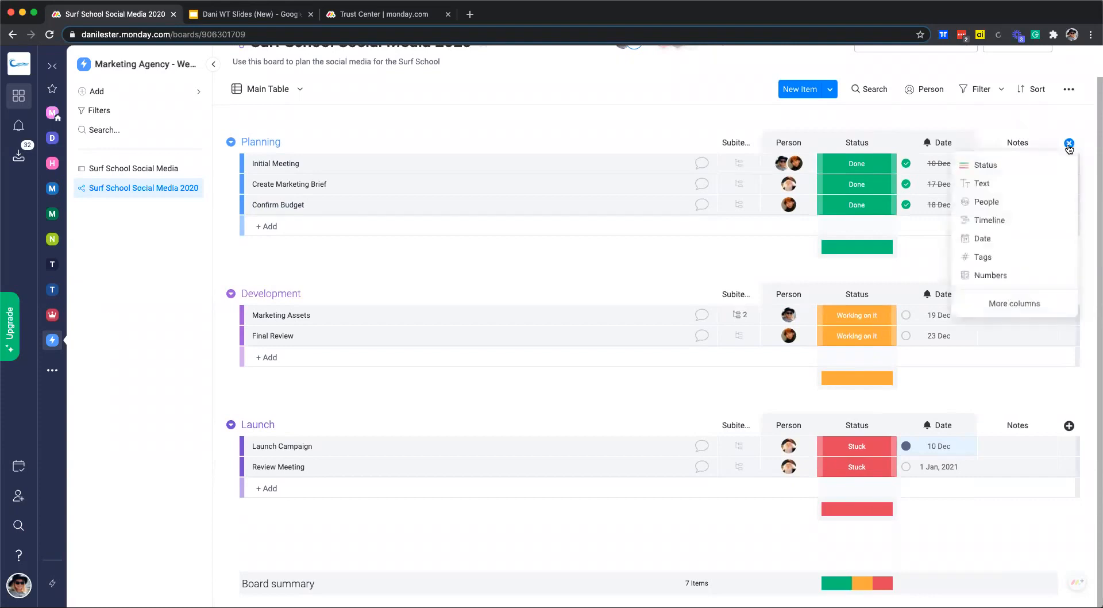
# Add a Timeline column; set Initial Meeting from 7 Dec, Create Marketing Brief 10–17 Dec, Confirm Budget 17–24 Dec.
pyautogui.click(985, 220)
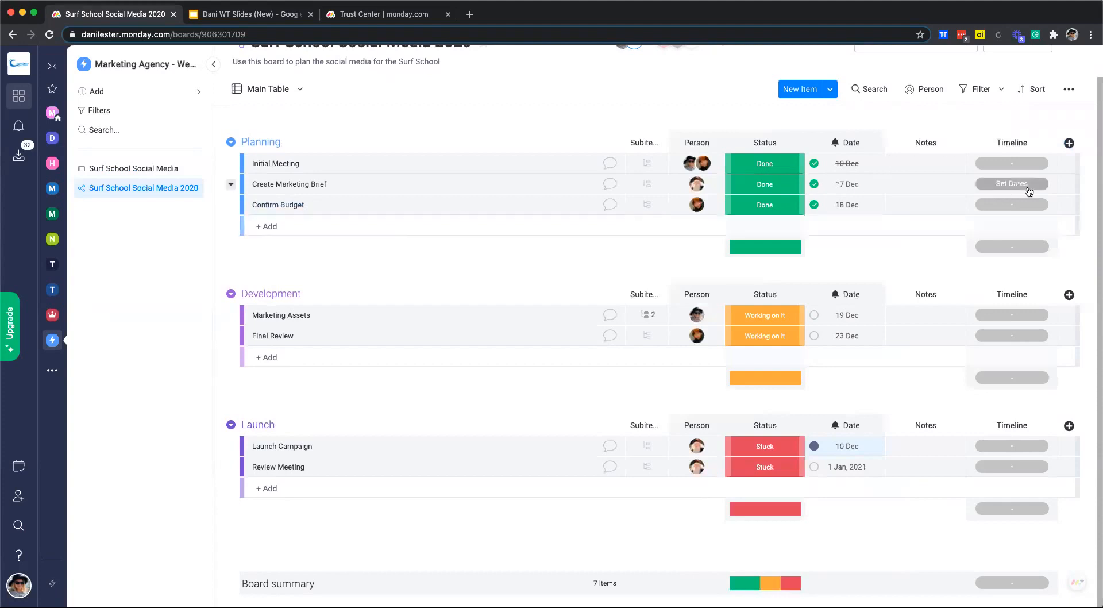
pyautogui.click(1003, 164)
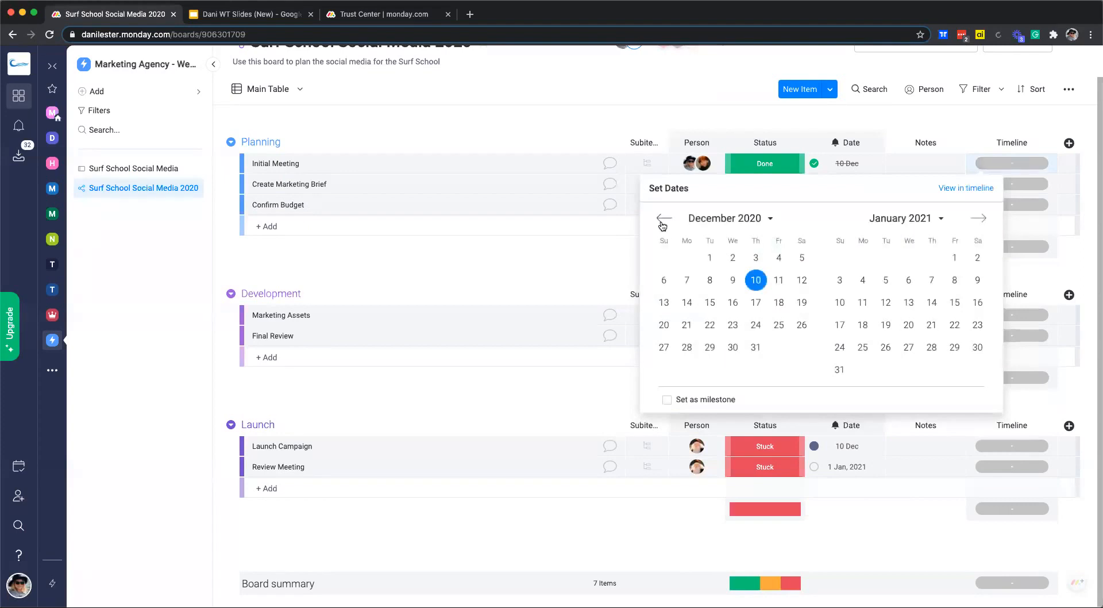
pyautogui.click(686, 280)
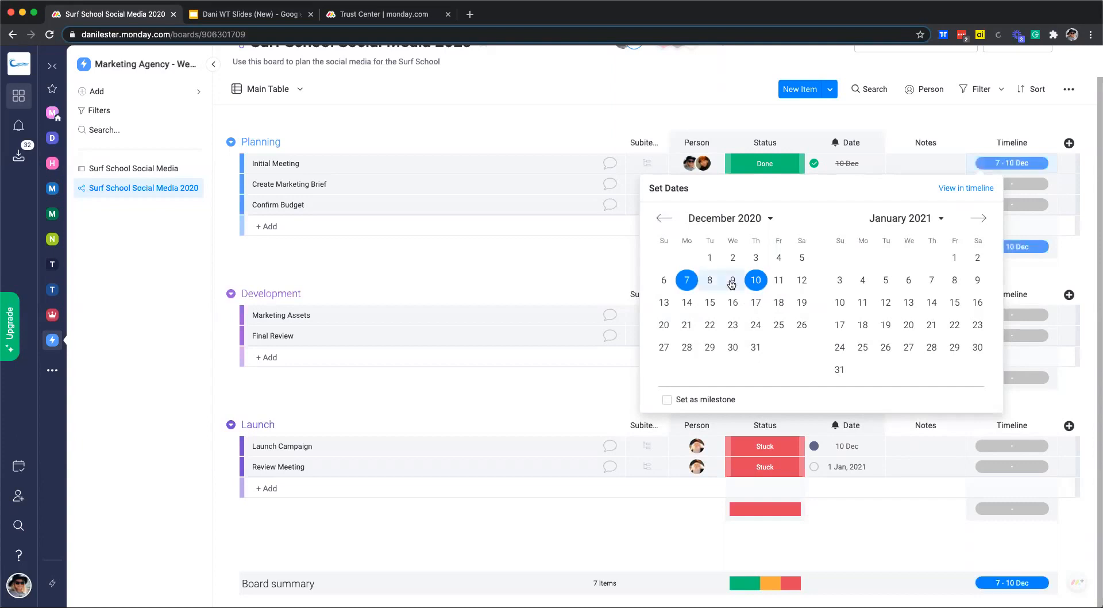
pyautogui.click(1034, 184)
pyautogui.click(755, 300)
pyautogui.click(755, 323)
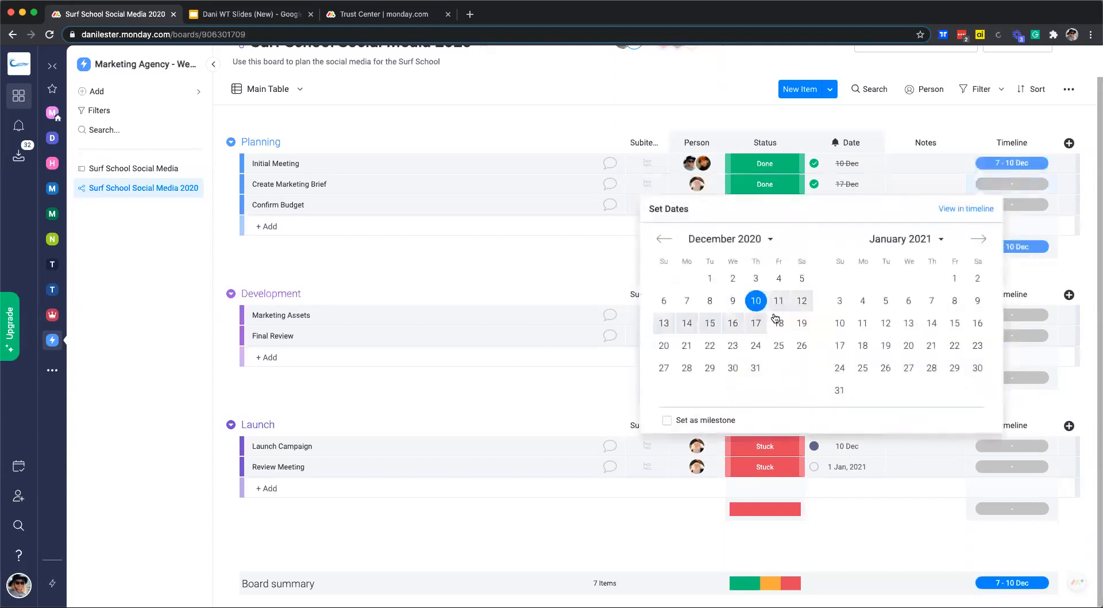
pyautogui.click(1034, 207)
pyautogui.click(755, 343)
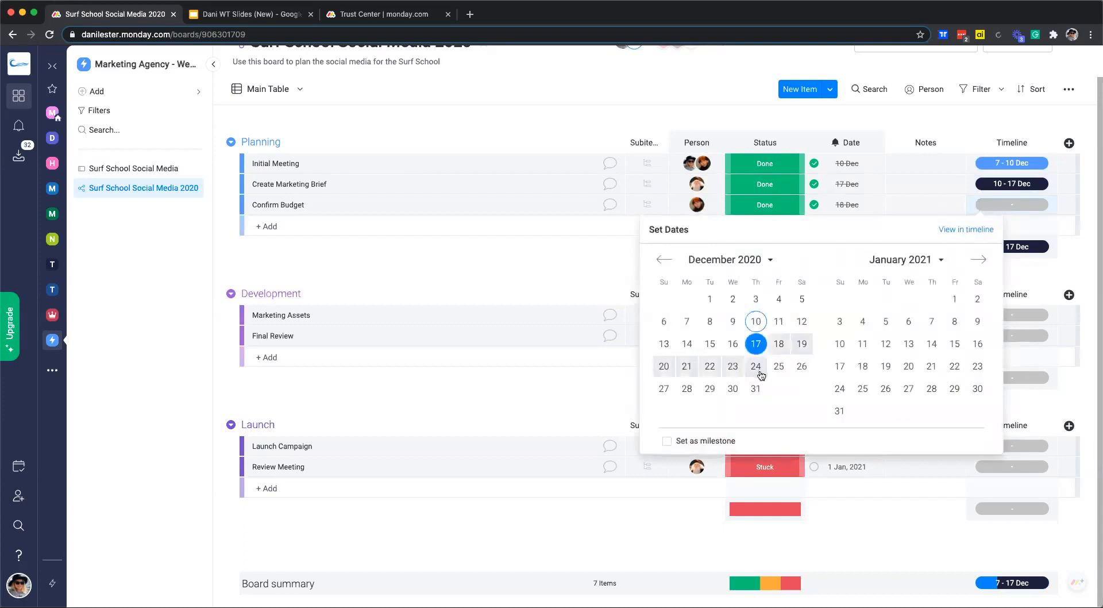
pyautogui.click(755, 366)
pyautogui.click(1069, 267)
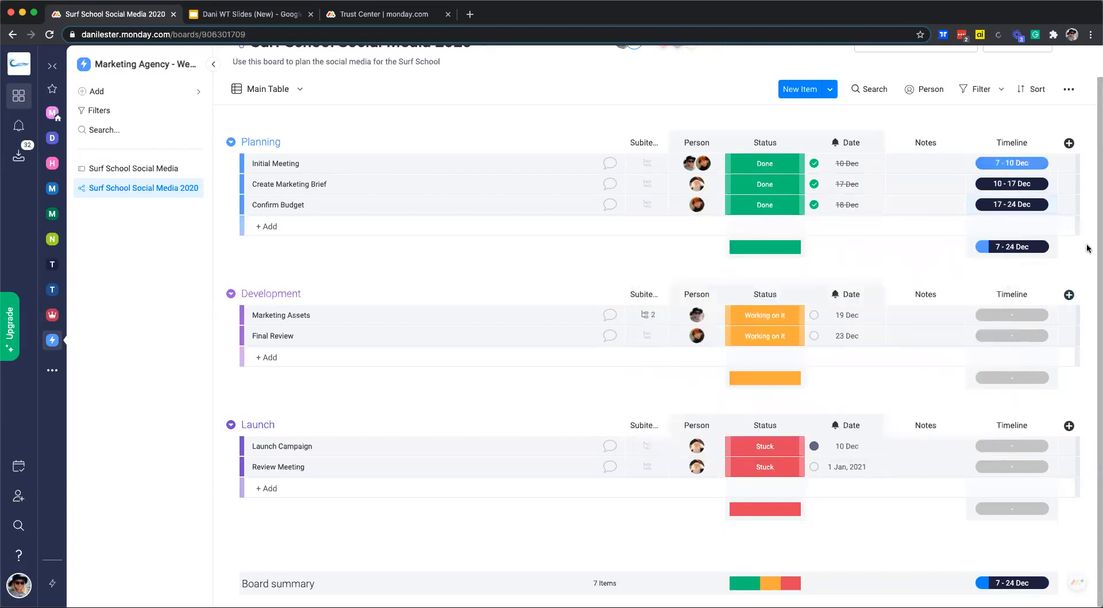
# Give Marketing Assets a timeline of 1–5 Jan, then revise it to 19–26 Jan.
pyautogui.click(1011, 314)
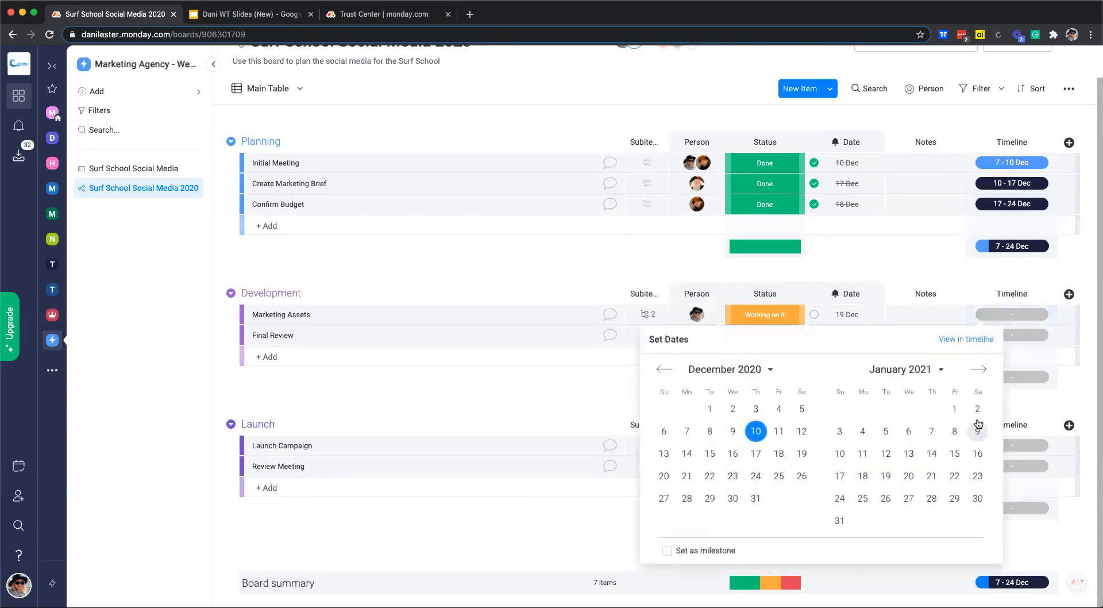
pyautogui.click(954, 409)
pyautogui.click(885, 432)
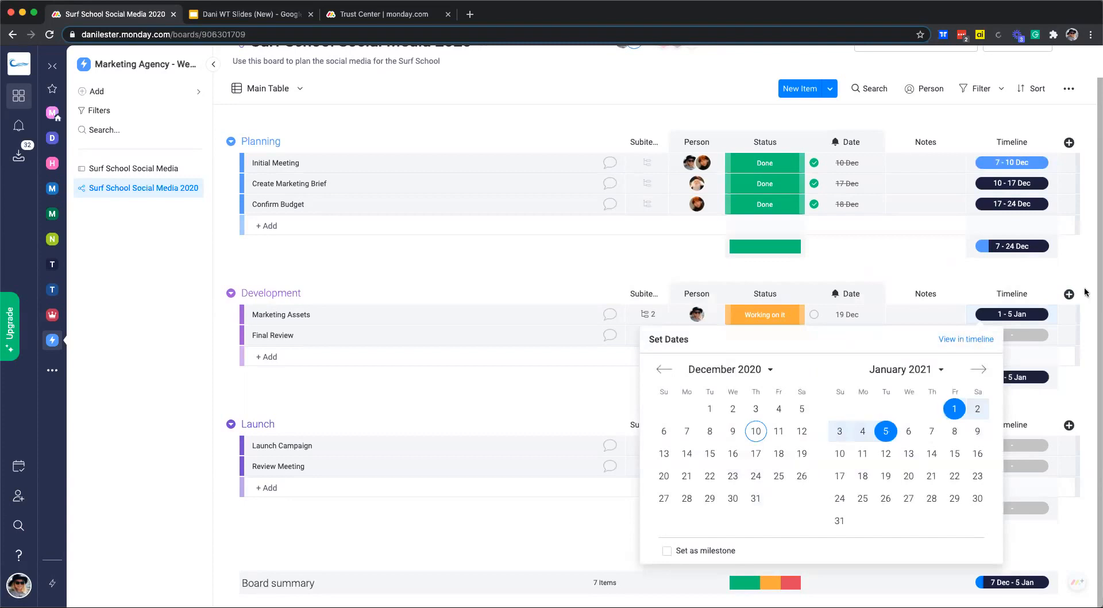
pyautogui.click(1032, 338)
pyautogui.click(1009, 315)
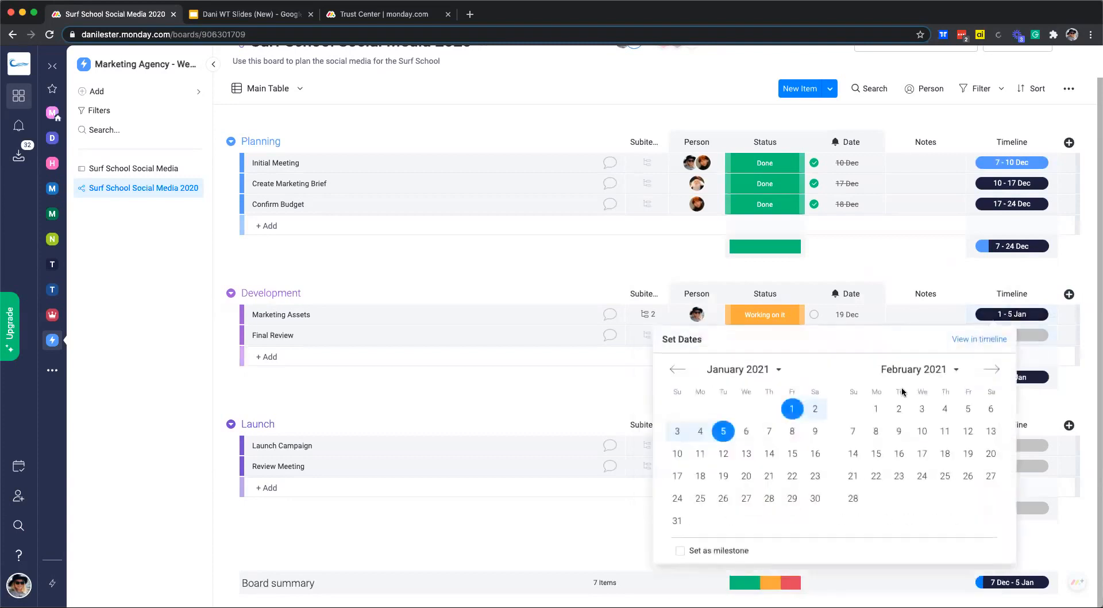
pyautogui.click(677, 369)
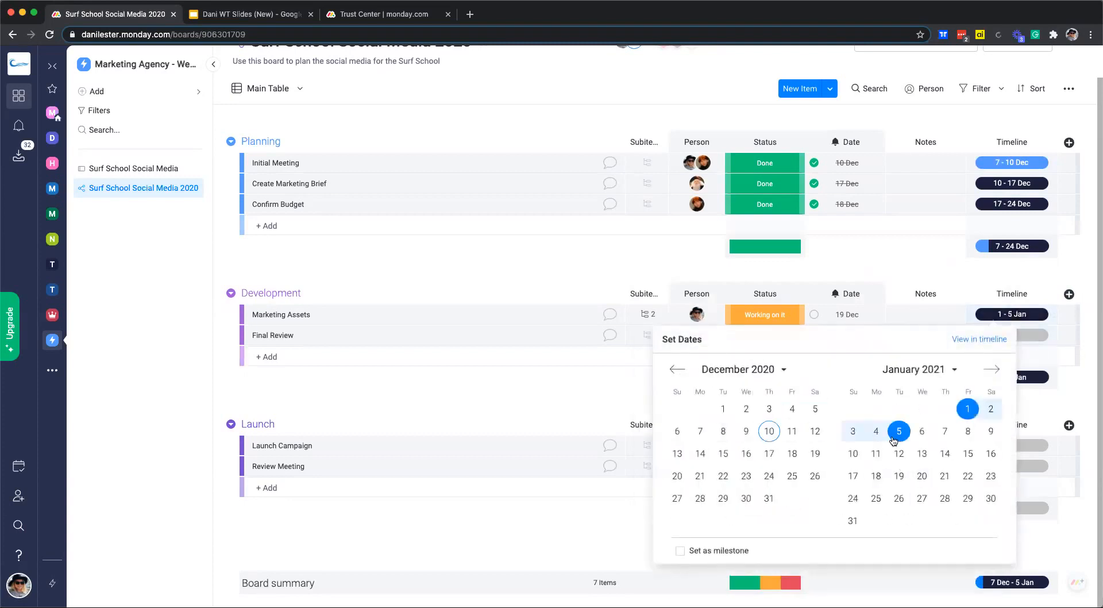
pyautogui.click(899, 476)
pyautogui.click(899, 498)
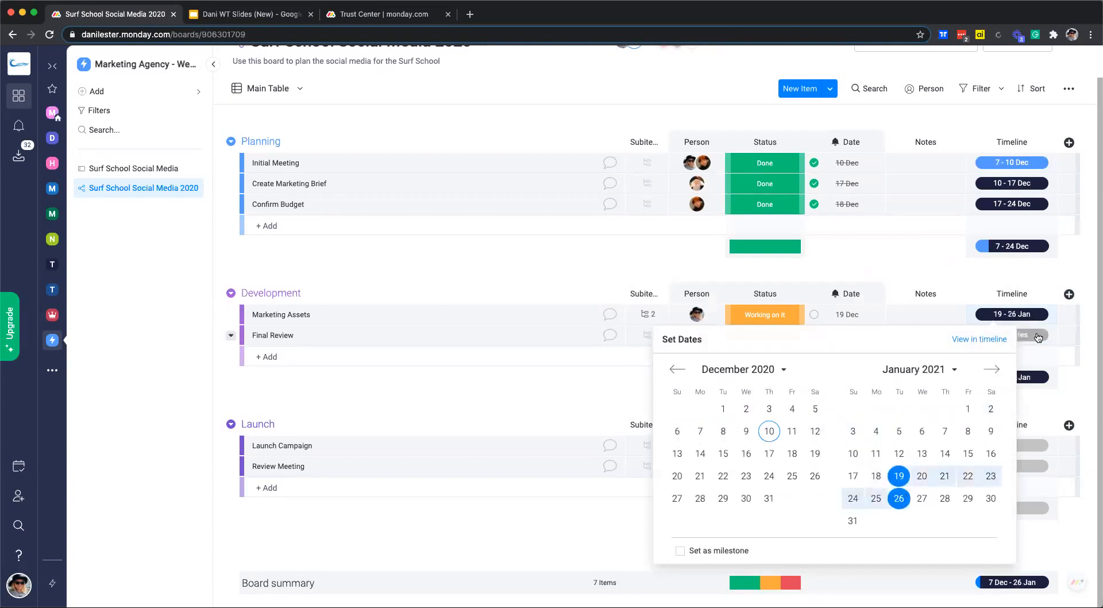
# Set timelines: Final Review 17–31 Dec, Launch Campaign 31 Dec–2 Jan, Review Meeting 3–6 Jan.
pyautogui.click(1031, 339)
pyautogui.click(756, 473)
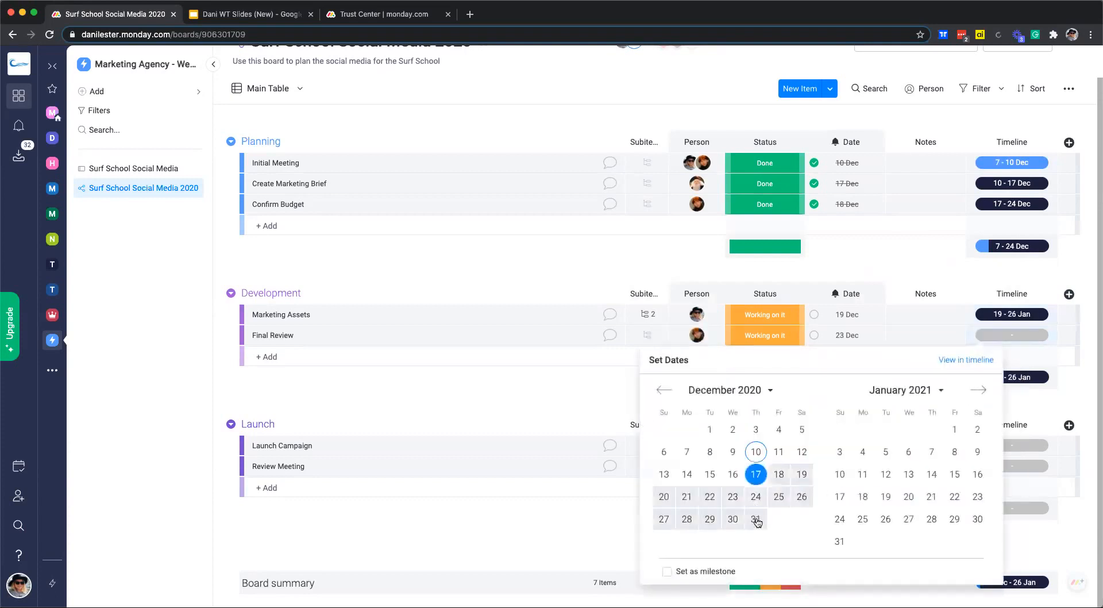
pyautogui.click(756, 518)
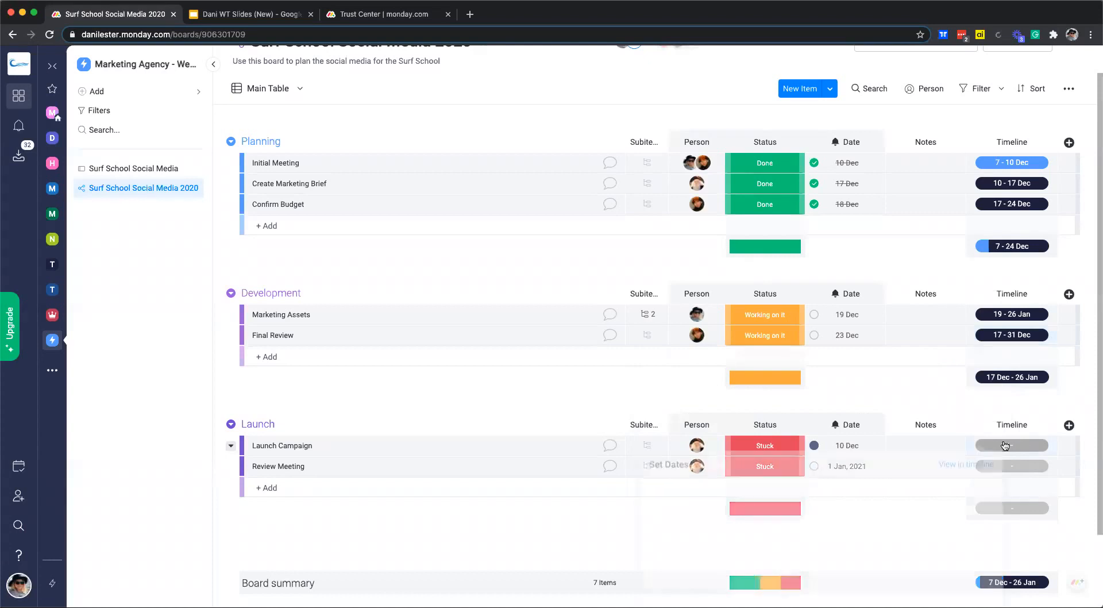
pyautogui.click(1010, 445)
pyautogui.click(756, 541)
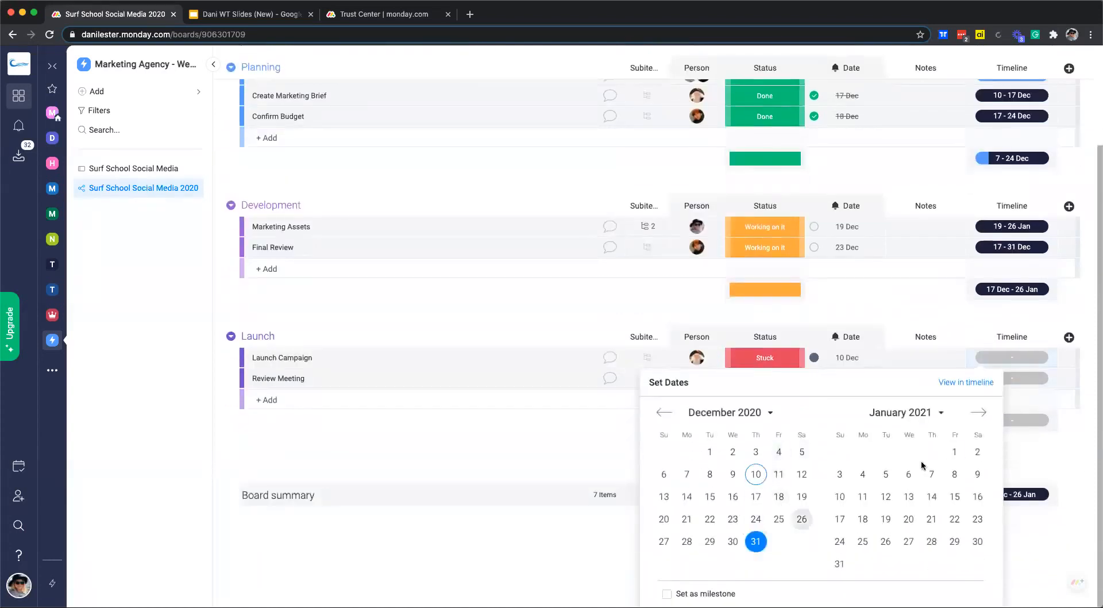
pyautogui.click(976, 452)
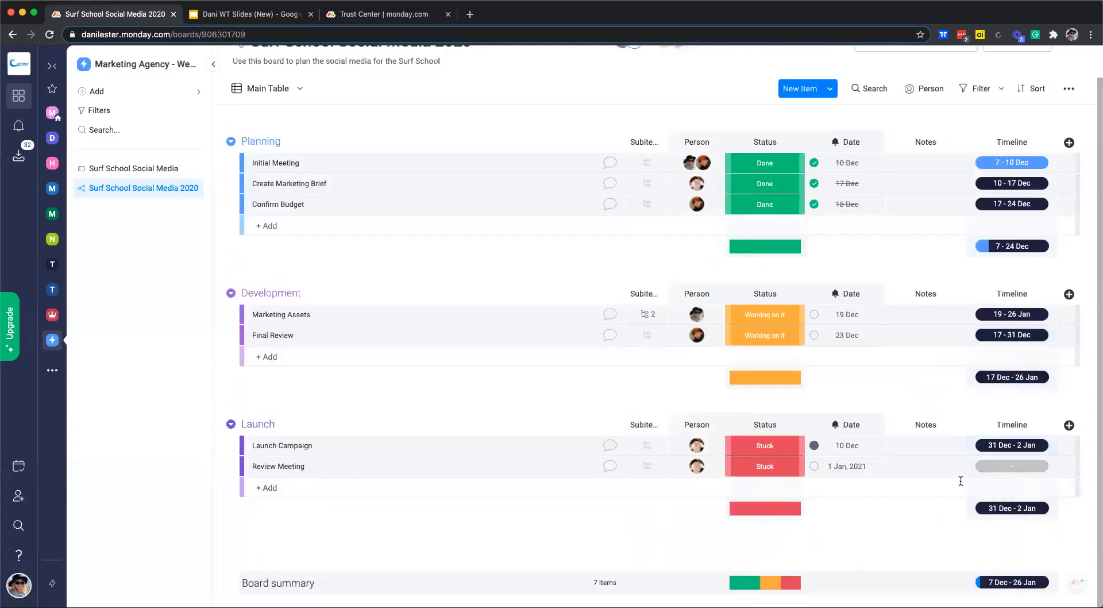
pyautogui.click(1002, 465)
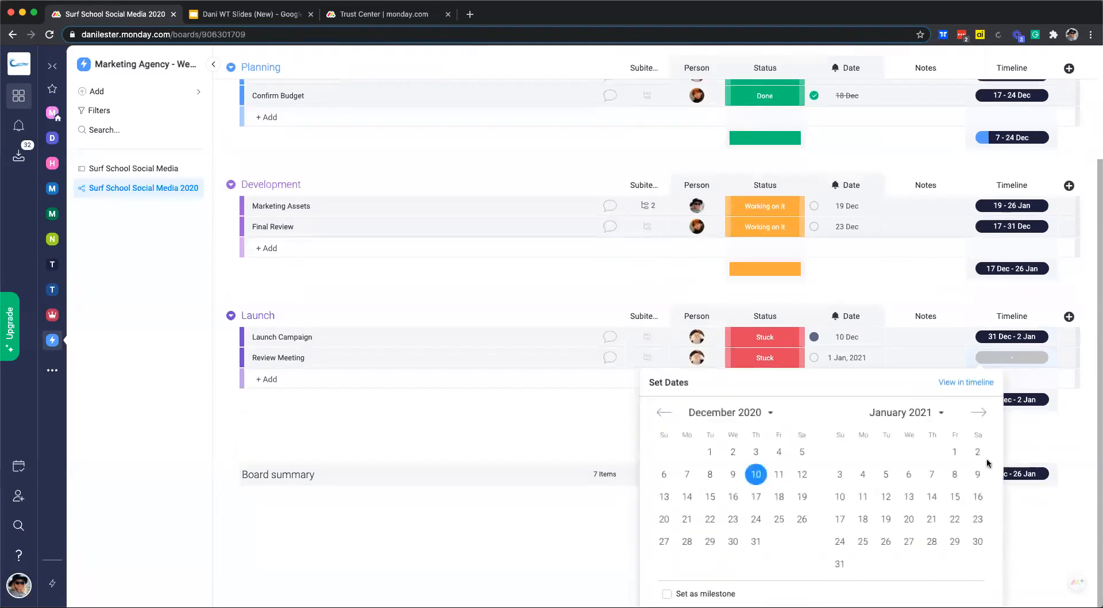
pyautogui.click(931, 475)
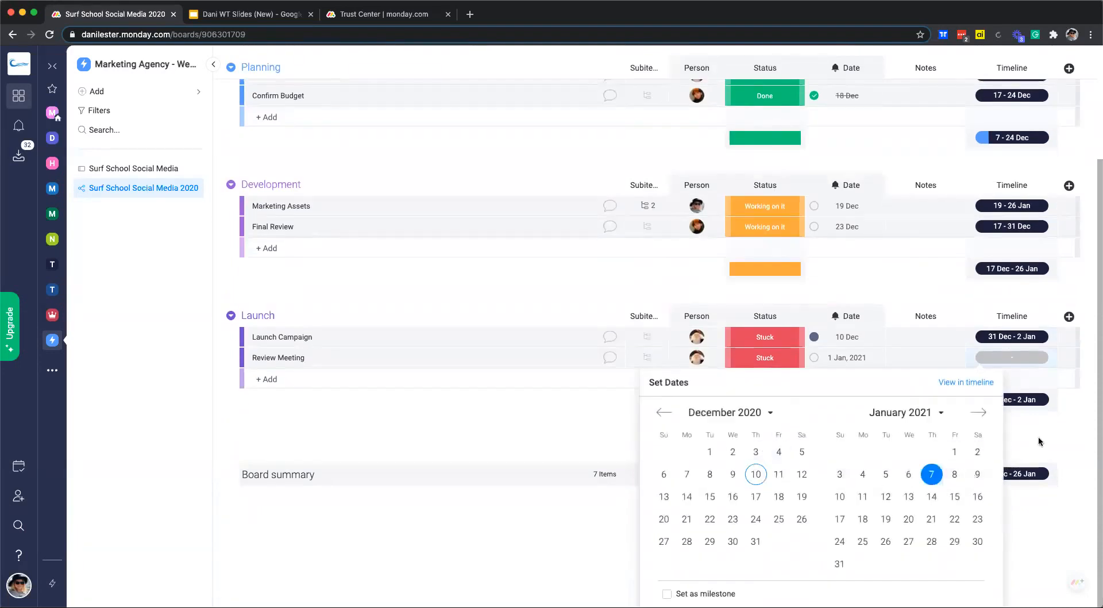
pyautogui.click(839, 475)
pyautogui.click(908, 475)
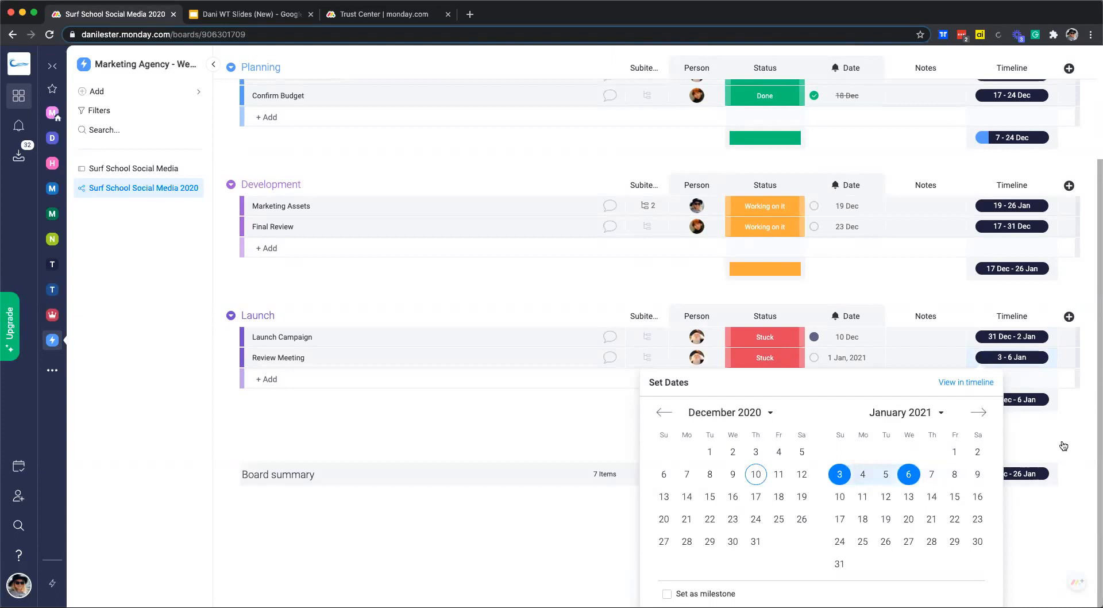
pyautogui.click(1062, 448)
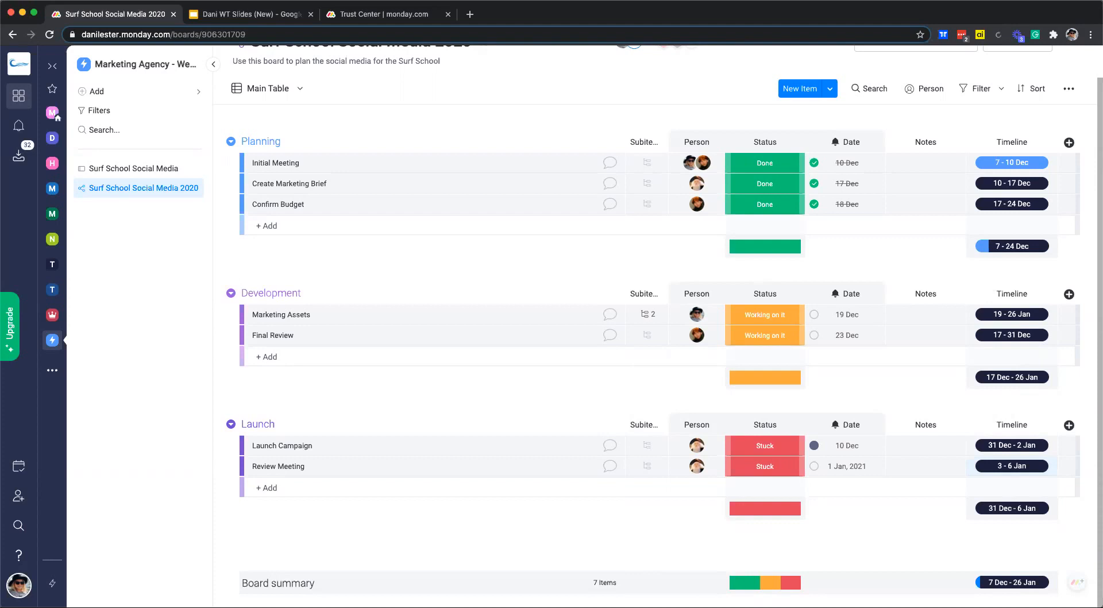
# Add a Tags column and tag Initial Meeting and Create Marketing Brief #SurfSchool.
pyautogui.click(1069, 142)
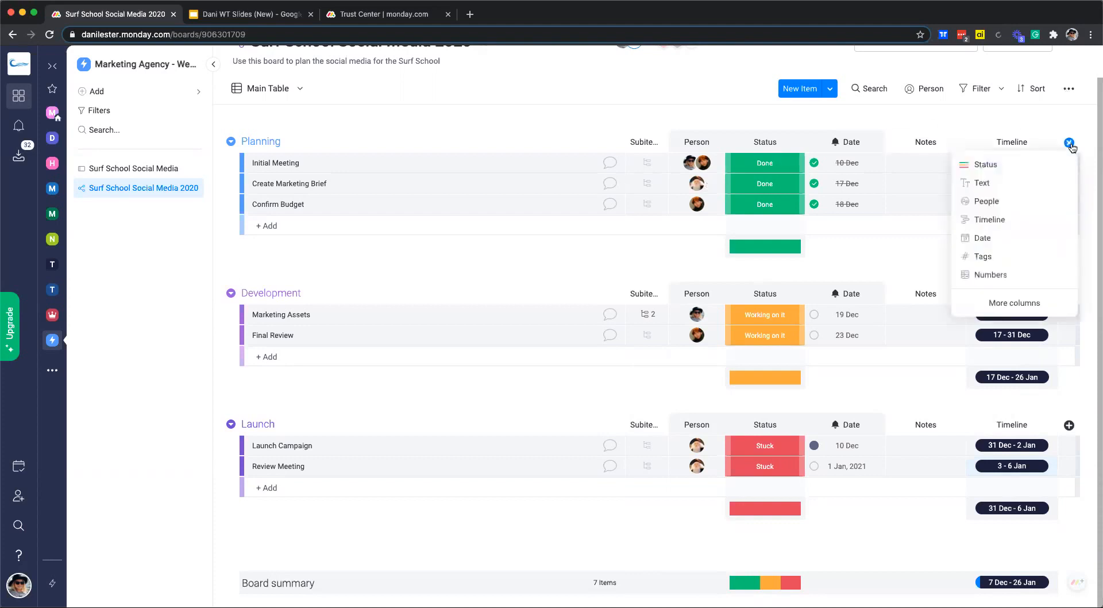
pyautogui.click(991, 256)
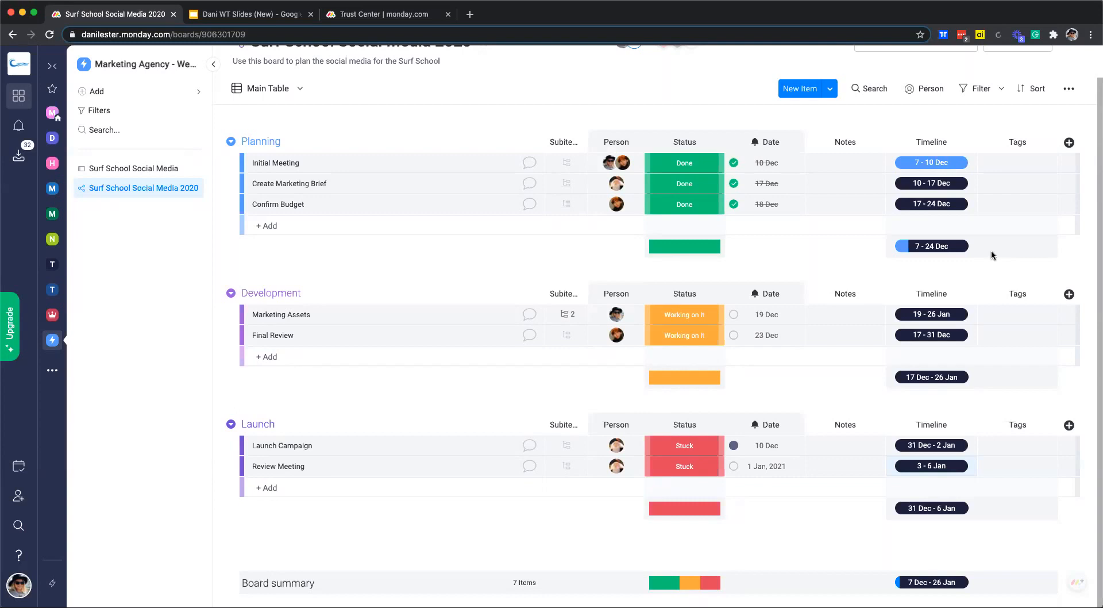
pyautogui.click(1015, 164)
pyautogui.write('Su')
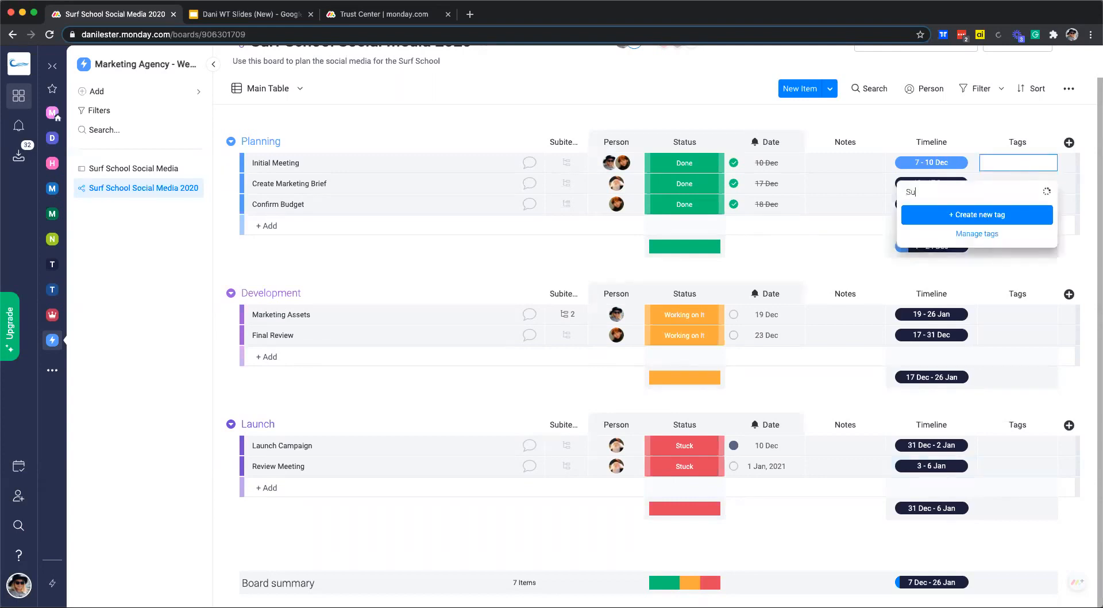
pyautogui.write('rf School')
pyautogui.click(1006, 217)
pyautogui.click(1012, 184)
pyautogui.click(954, 231)
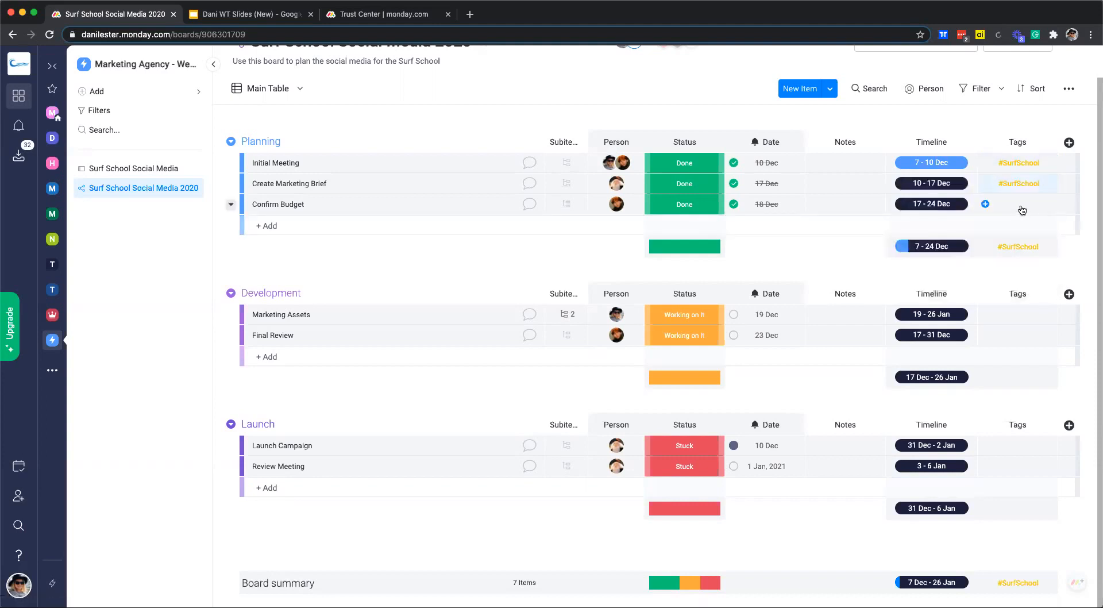
# Tag Marketing Assets with a new #Facebook tag.
pyautogui.click(1011, 316)
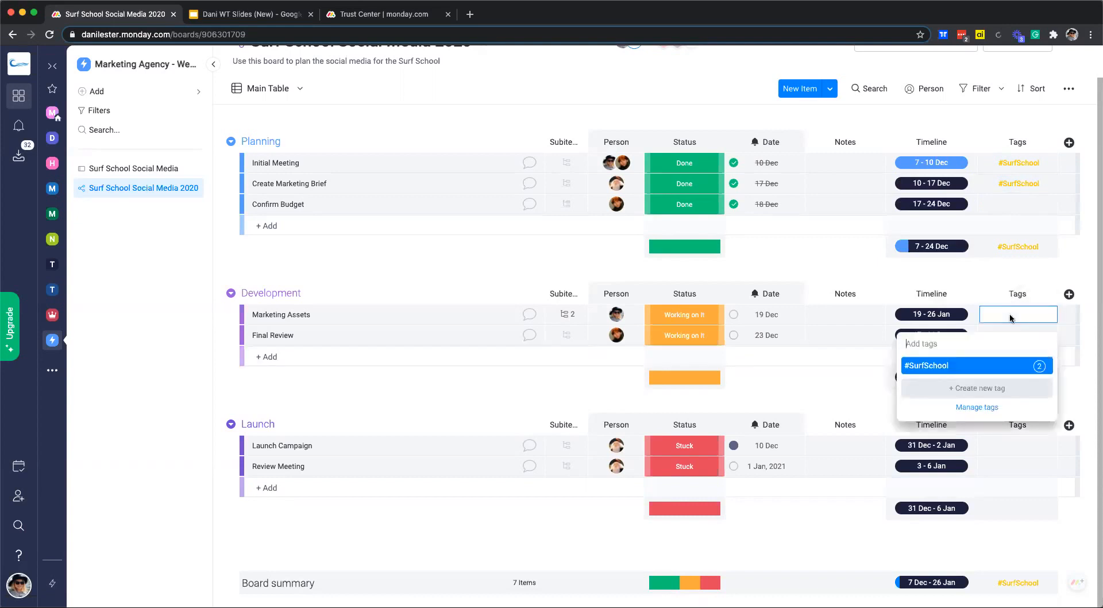
pyautogui.write('Fa')
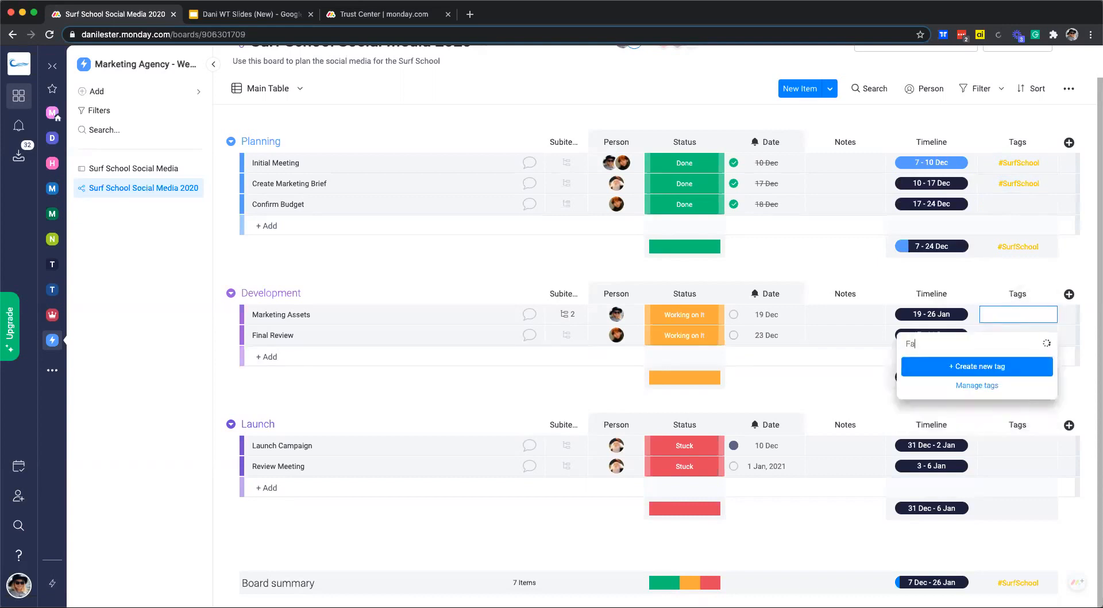
pyautogui.write('cebook')
pyautogui.click(987, 366)
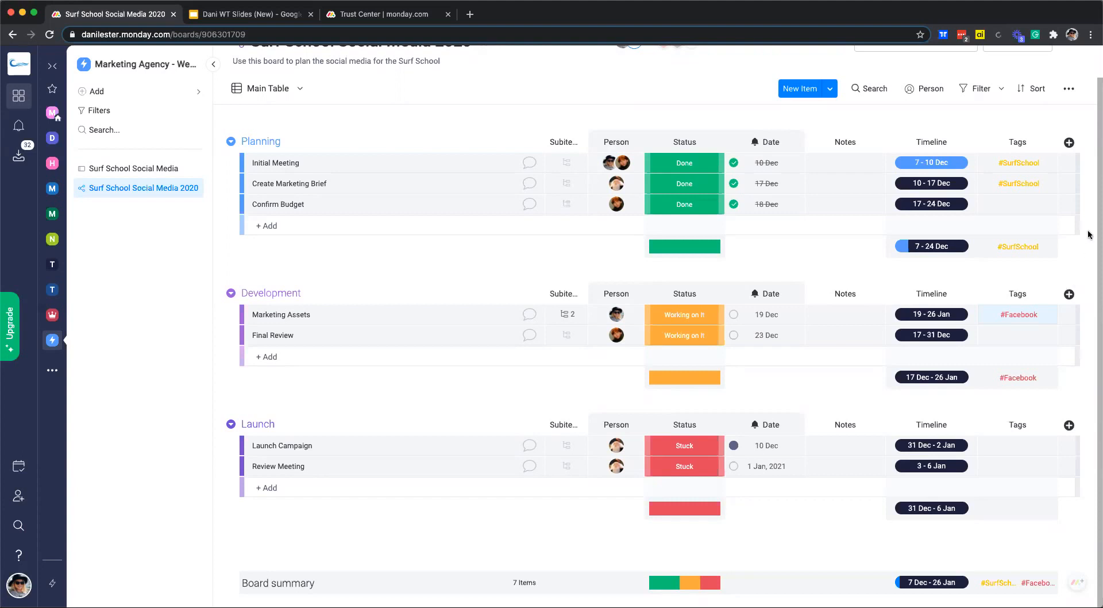
# Add a Numbers column with 3, 2 and 1 for Initial Meeting, Create Marketing Brief and Confirm Budget.
pyautogui.click(1069, 143)
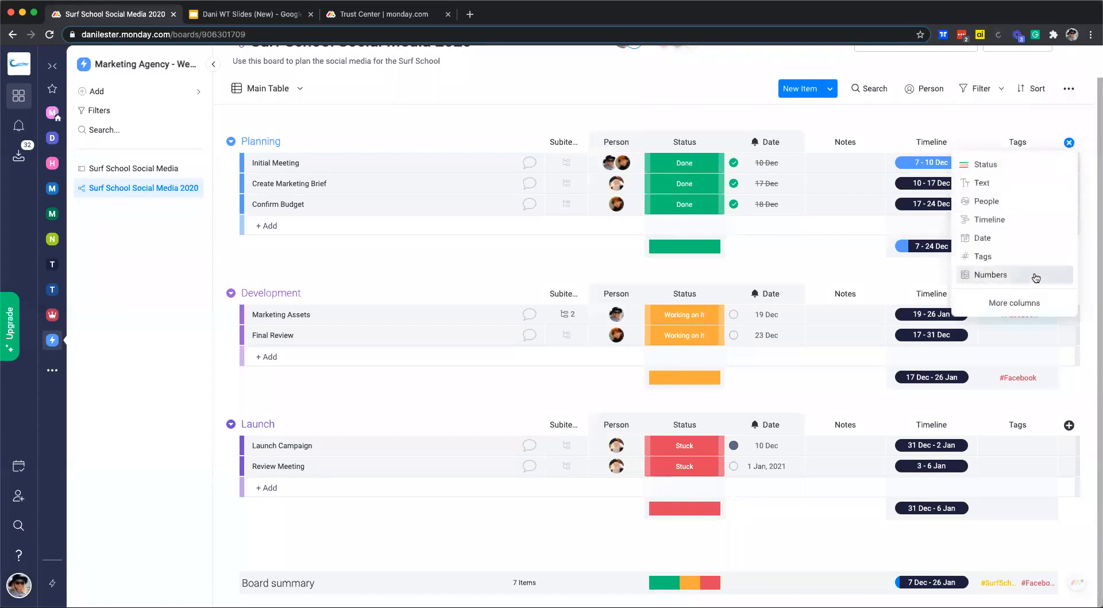
pyautogui.click(989, 280)
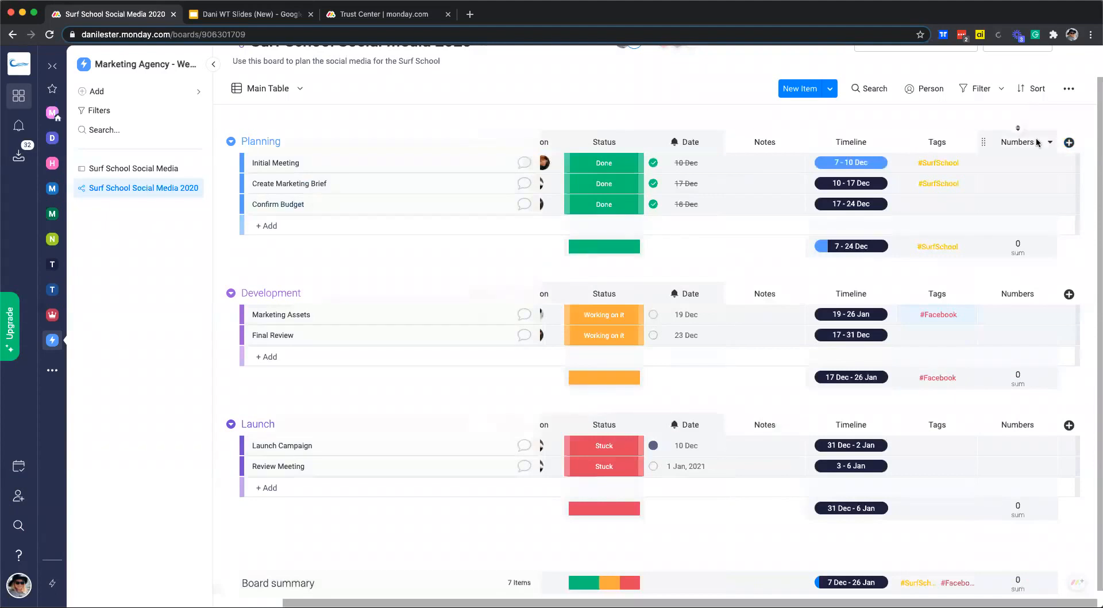
pyautogui.click(1026, 165)
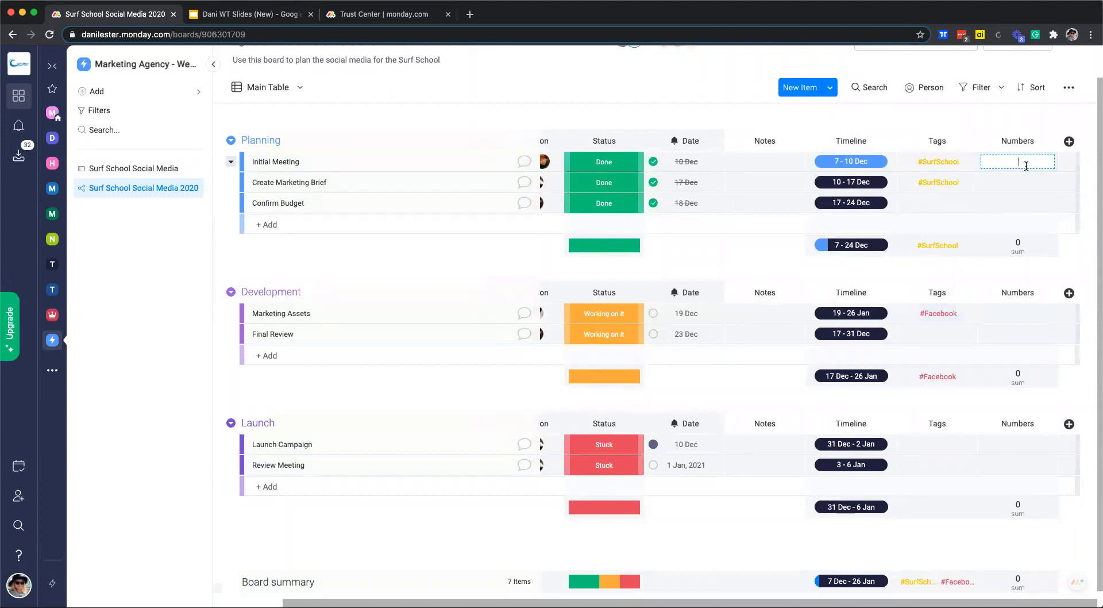
pyautogui.write('3')
pyautogui.click(1021, 180)
pyautogui.write('2')
pyautogui.click(1018, 204)
pyautogui.write('1')
# Enter 4, 3, 2 and 4 for the remaining items, ending with Review Meeting.
pyautogui.click(1018, 308)
pyautogui.write('4')
pyautogui.click(1018, 335)
pyautogui.write('3')
pyautogui.click(1011, 447)
pyautogui.write('2')
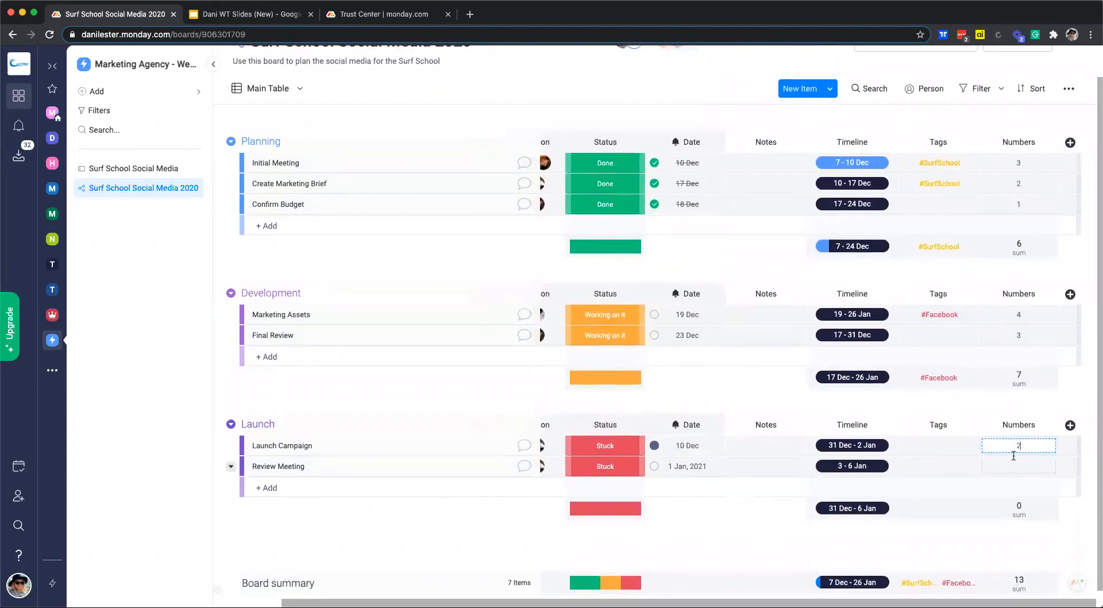
pyautogui.click(1014, 466)
pyautogui.write('4')
pyautogui.hscroll(-2, 1015, 462)
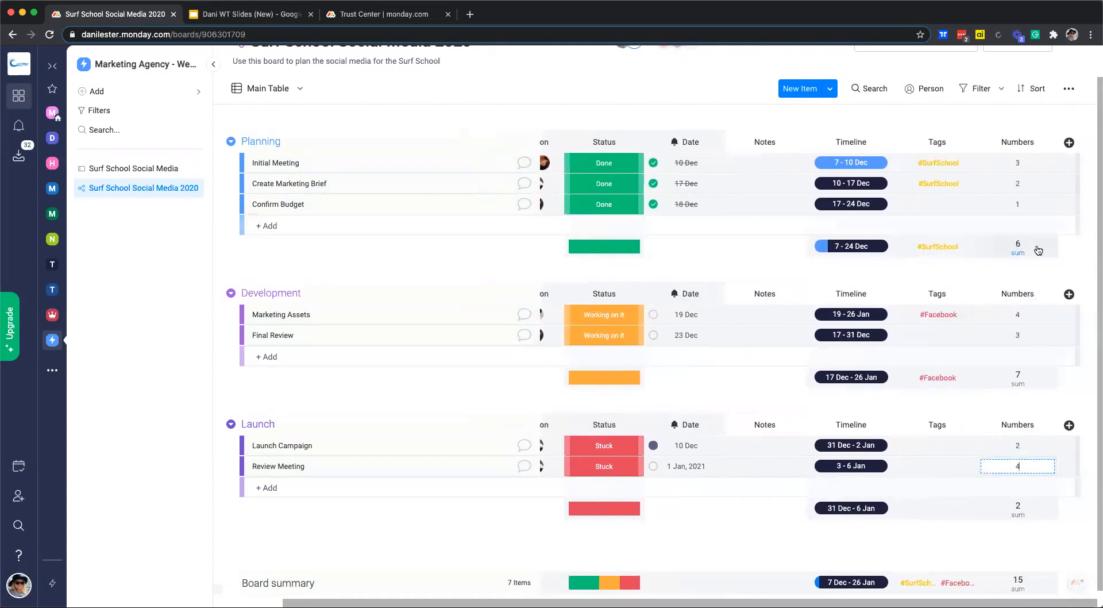
pyautogui.press('Return')
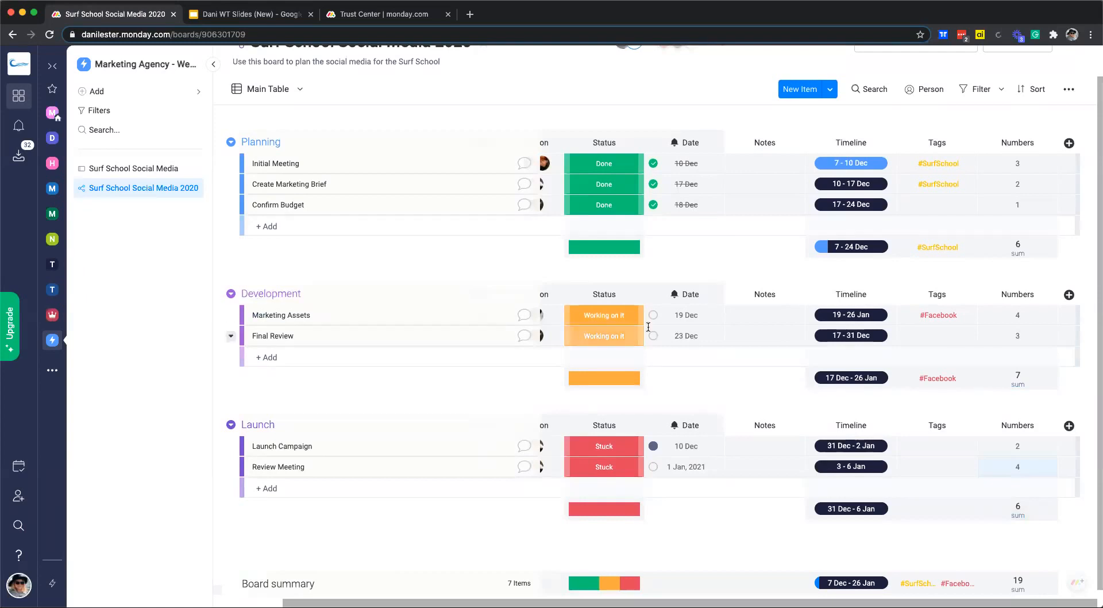
pyautogui.click(1013, 254)
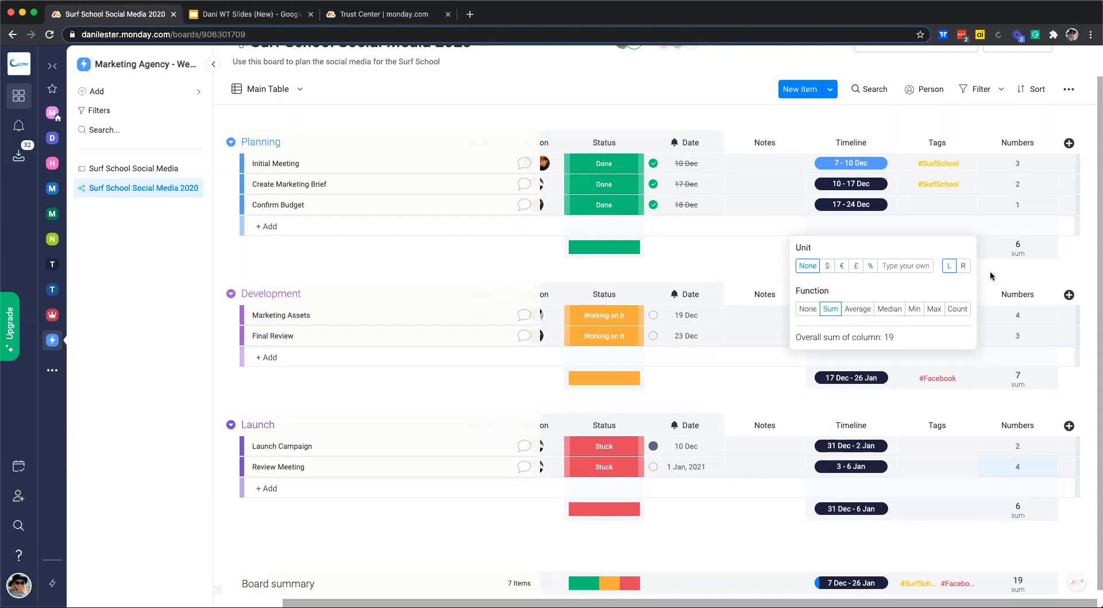
pyautogui.click(1073, 258)
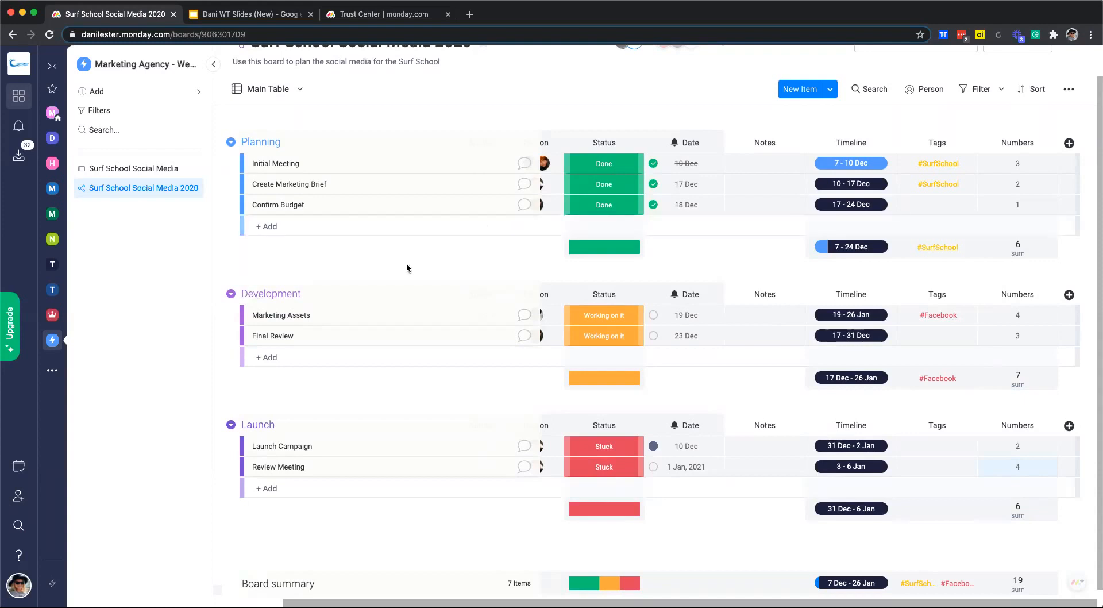
pyautogui.scroll(1, 406, 267)
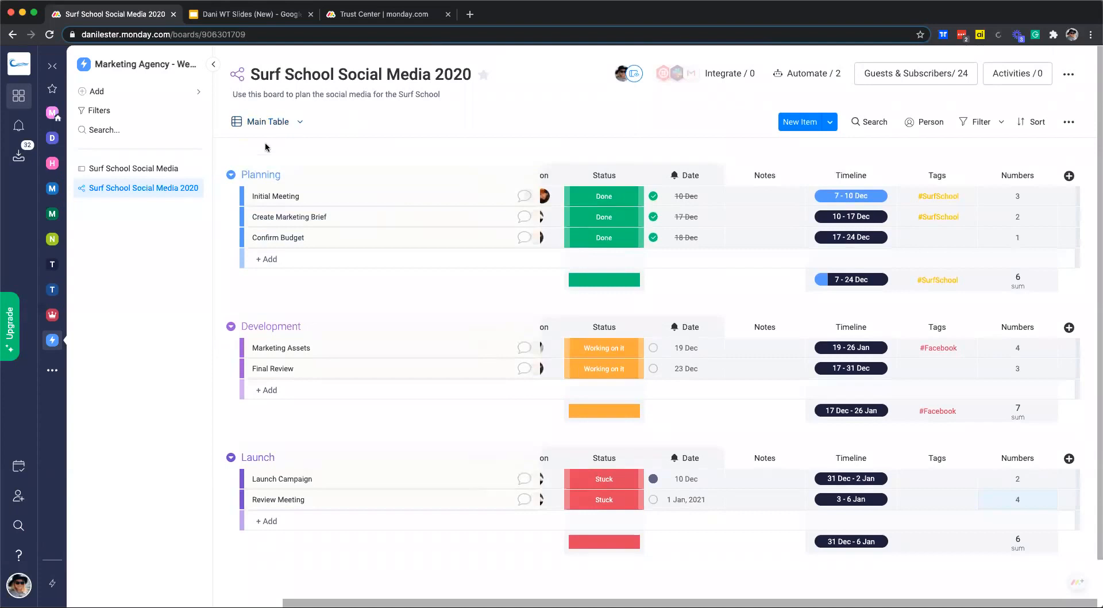
# Add a board view of type Timeline, keeping the name Timeline.
pyautogui.click(259, 128)
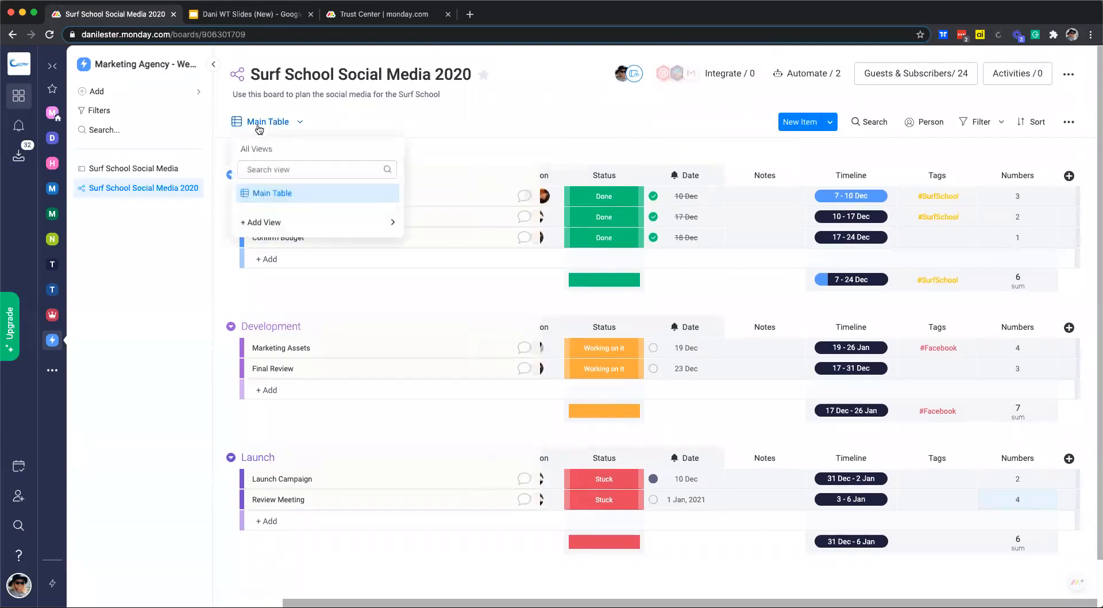
pyautogui.moveTo(313, 222)
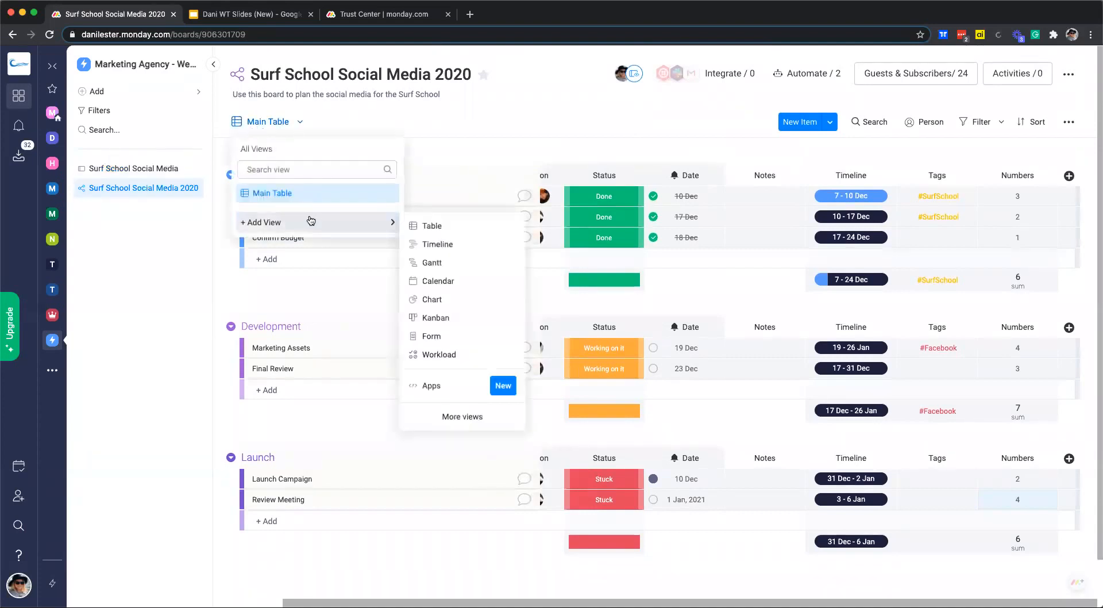
pyautogui.click(443, 244)
pyautogui.click(452, 59)
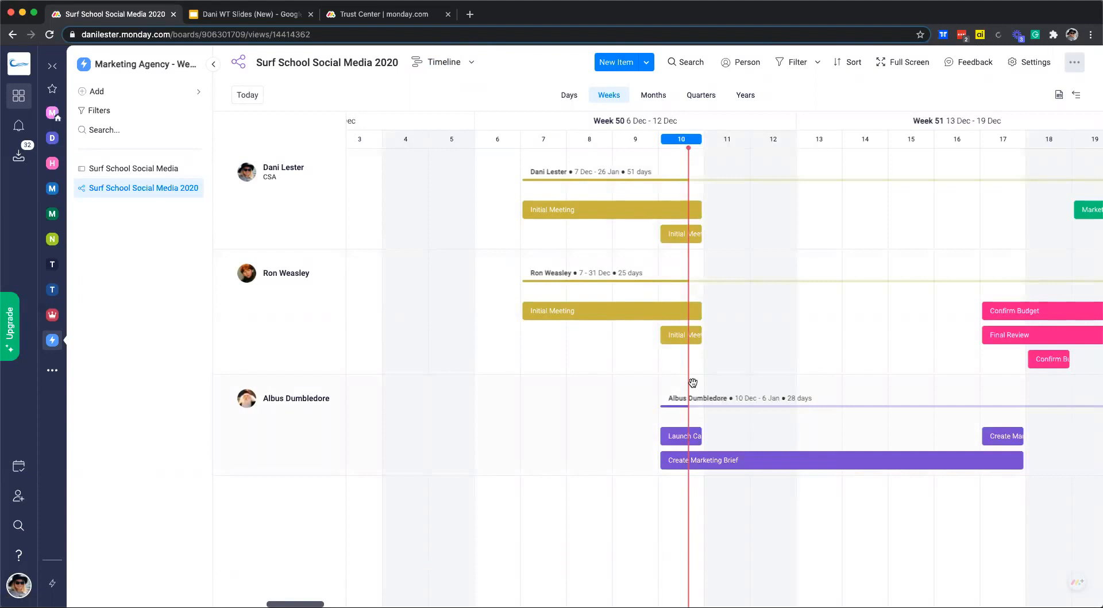
# Drag the Final Review bar later so it starts on 22 Dec.
pyautogui.hscroll(4, 718, 342)
pyautogui.hscroll(-1, 719, 343)
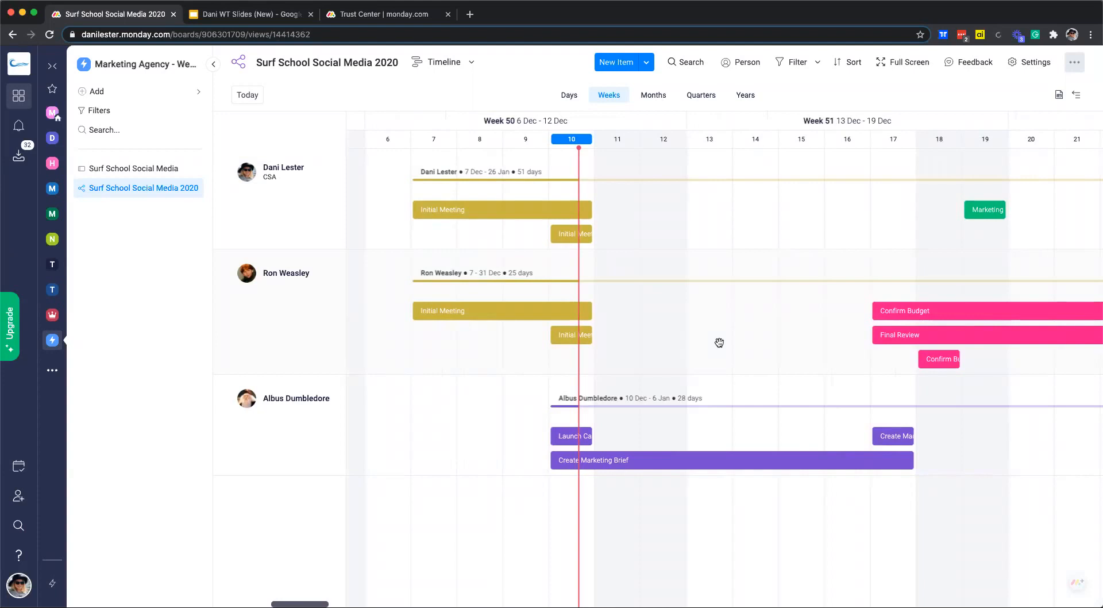
pyautogui.hscroll(12, 822, 365)
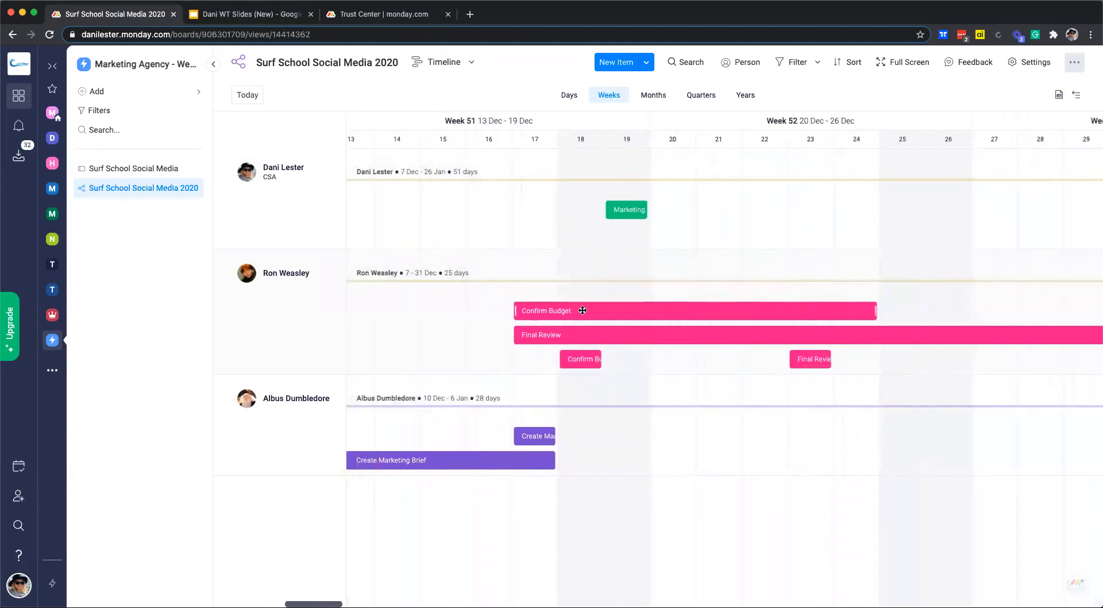
pyautogui.moveTo(575, 335); pyautogui.dragTo(817, 335)
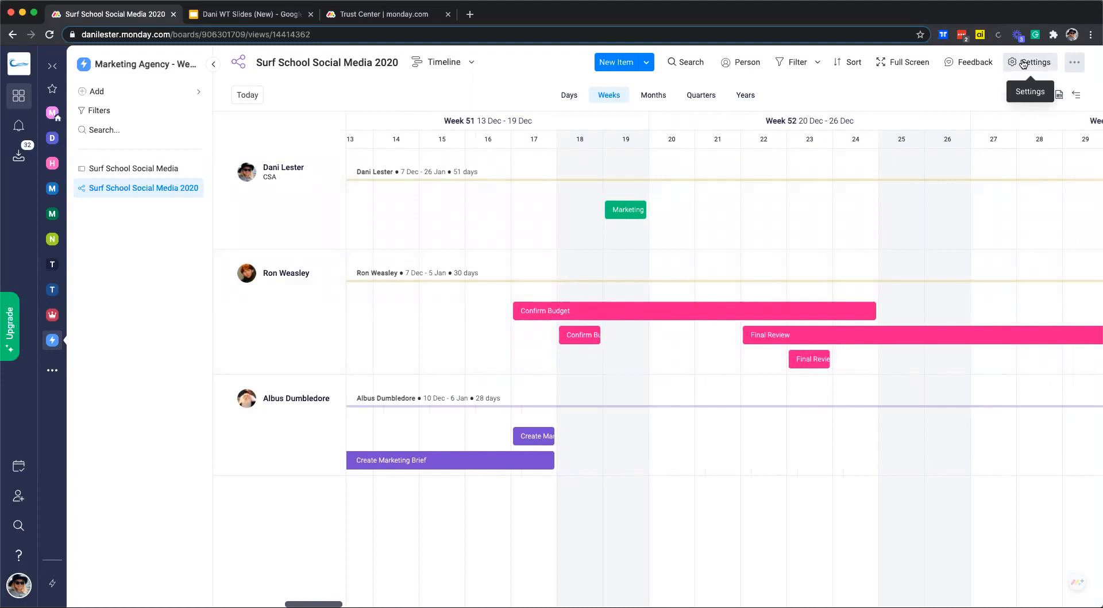
# Set the Timeline view's Color by setting to Status.
pyautogui.click(1023, 64)
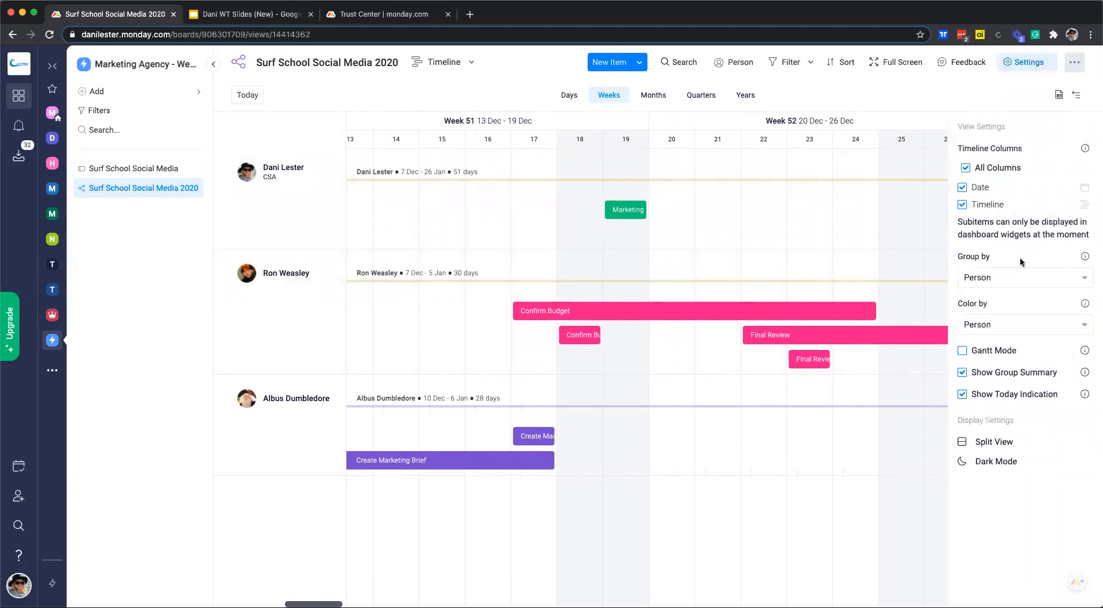
pyautogui.click(994, 331)
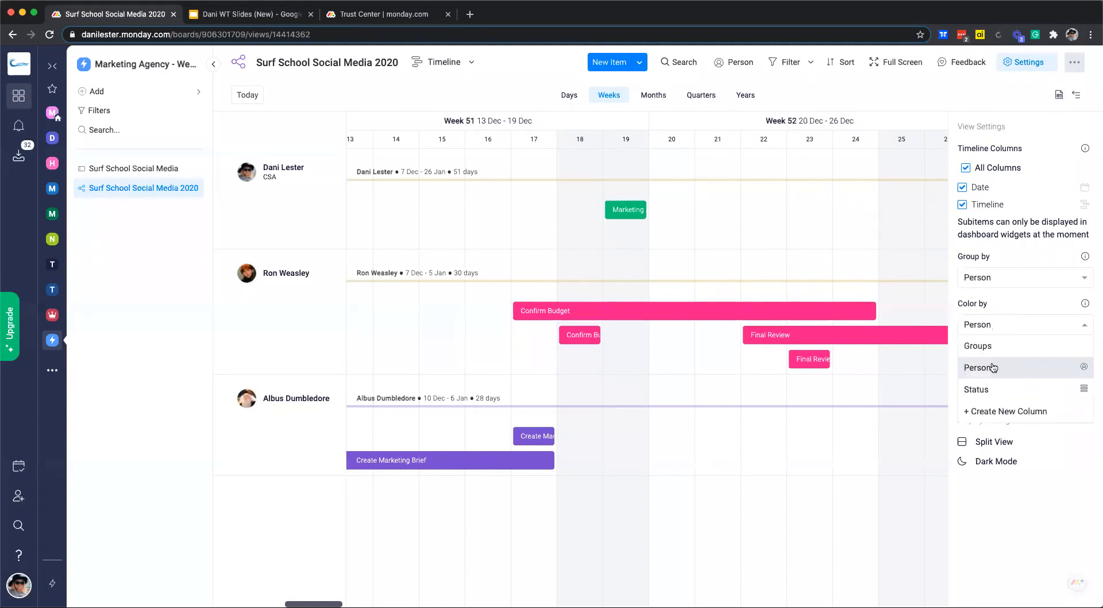
pyautogui.click(1016, 390)
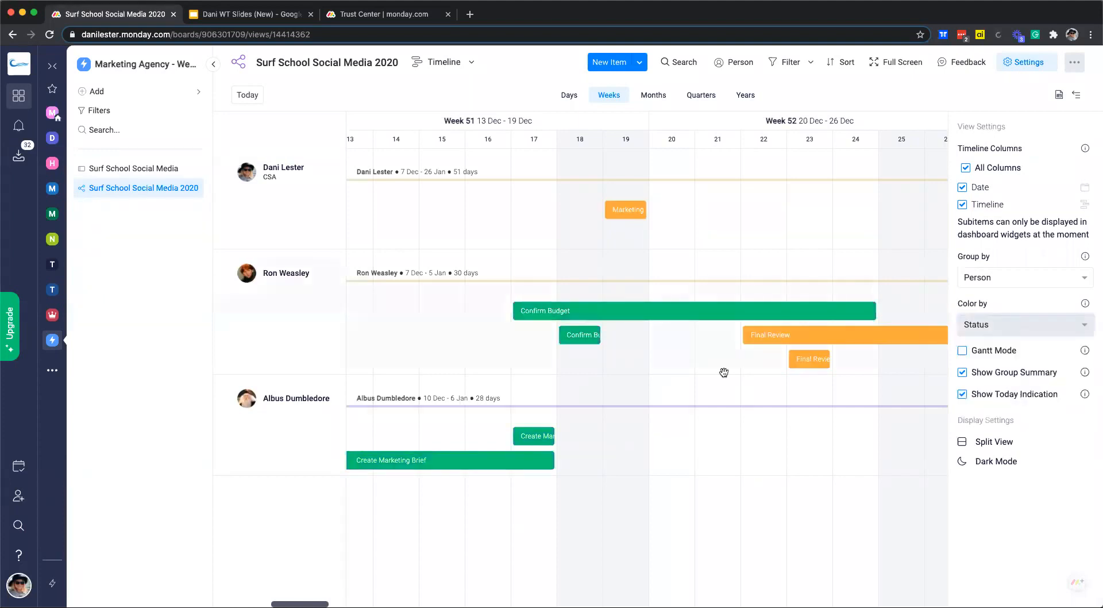
pyautogui.hscroll(3, 720, 377)
pyautogui.hscroll(-4, 721, 377)
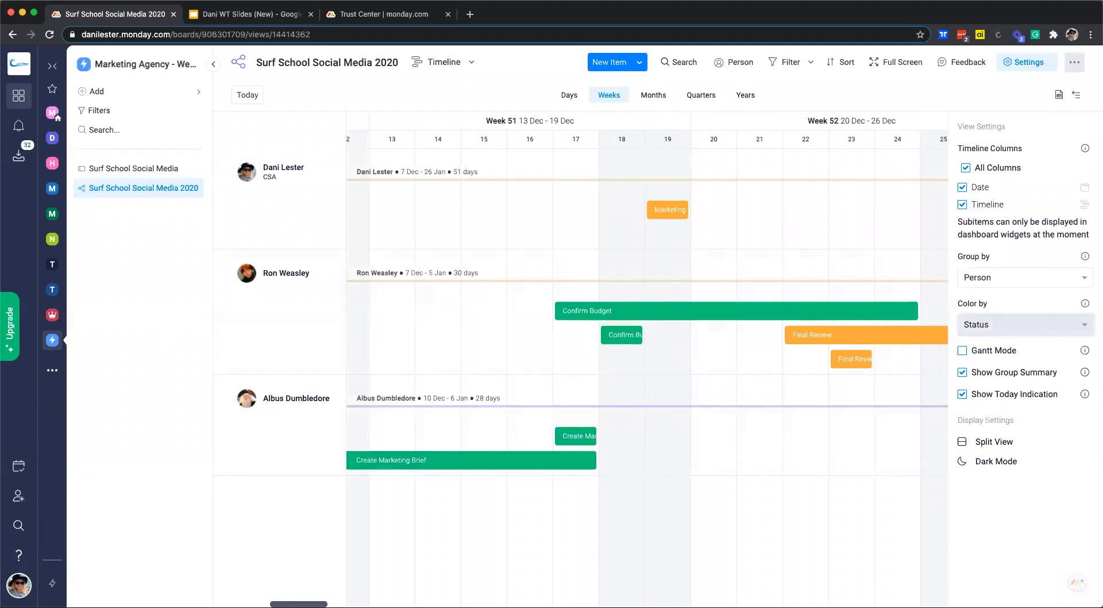
# Leave the Timeline view and return to the Main Table view of the board.
pyautogui.click(463, 67)
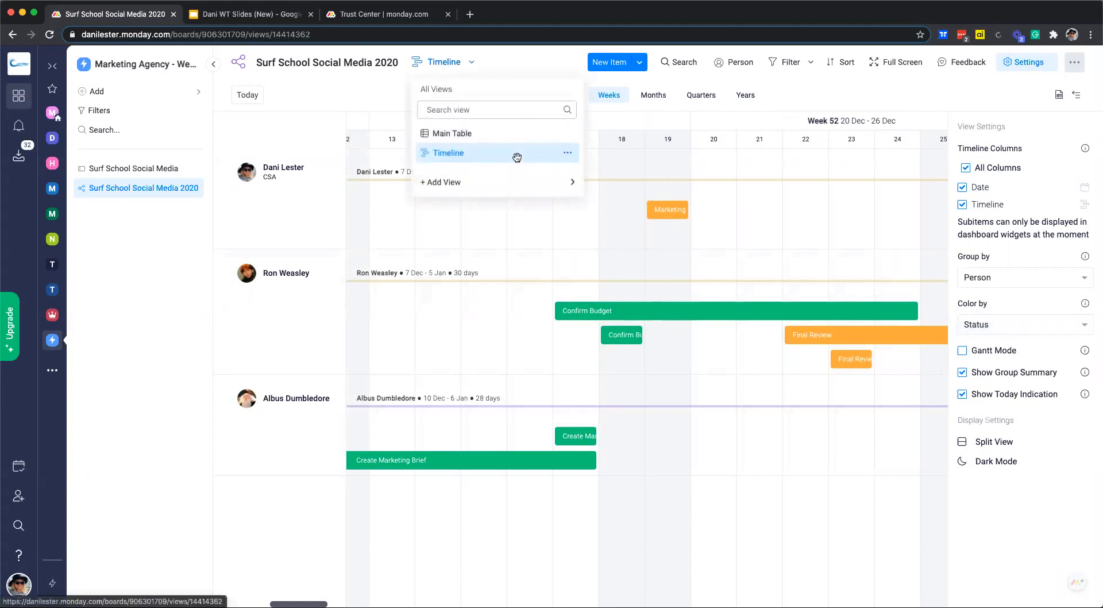
pyautogui.moveTo(503, 187)
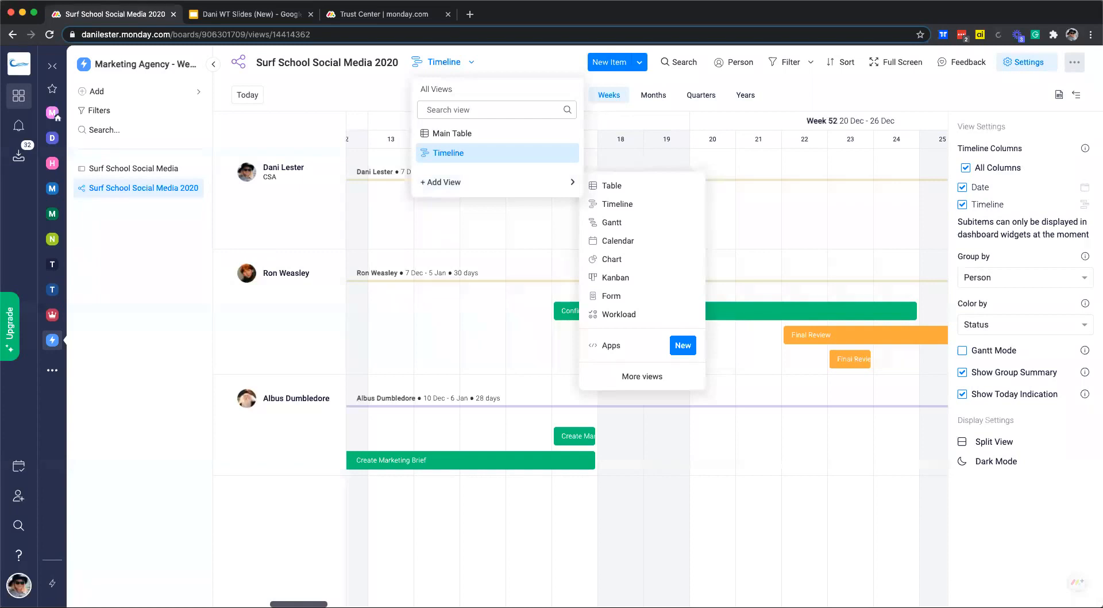
pyautogui.click(454, 63)
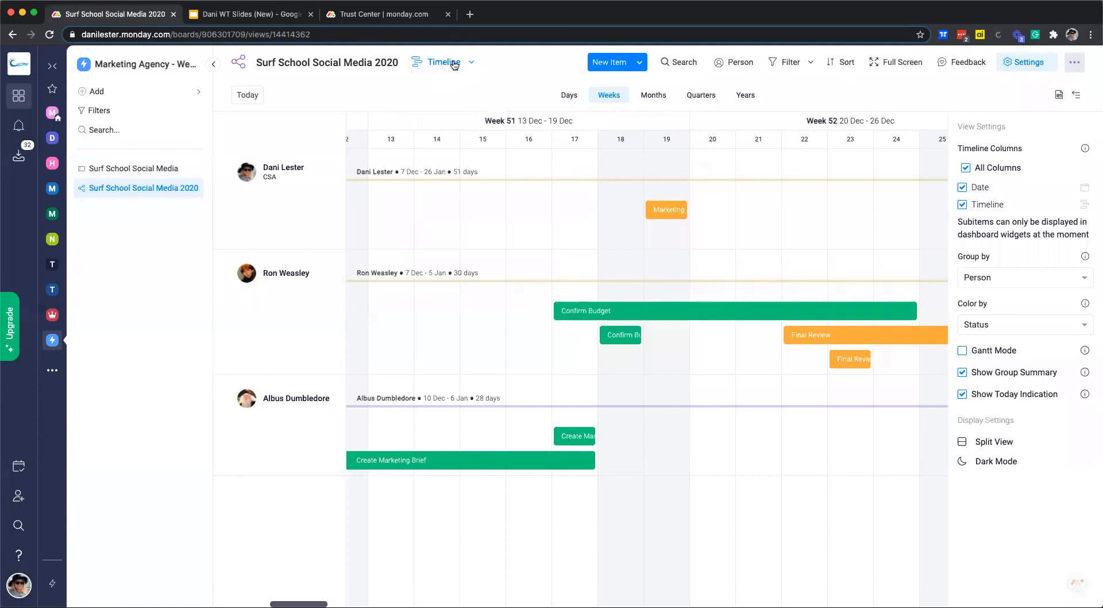
pyautogui.click(454, 63)
pyautogui.click(441, 137)
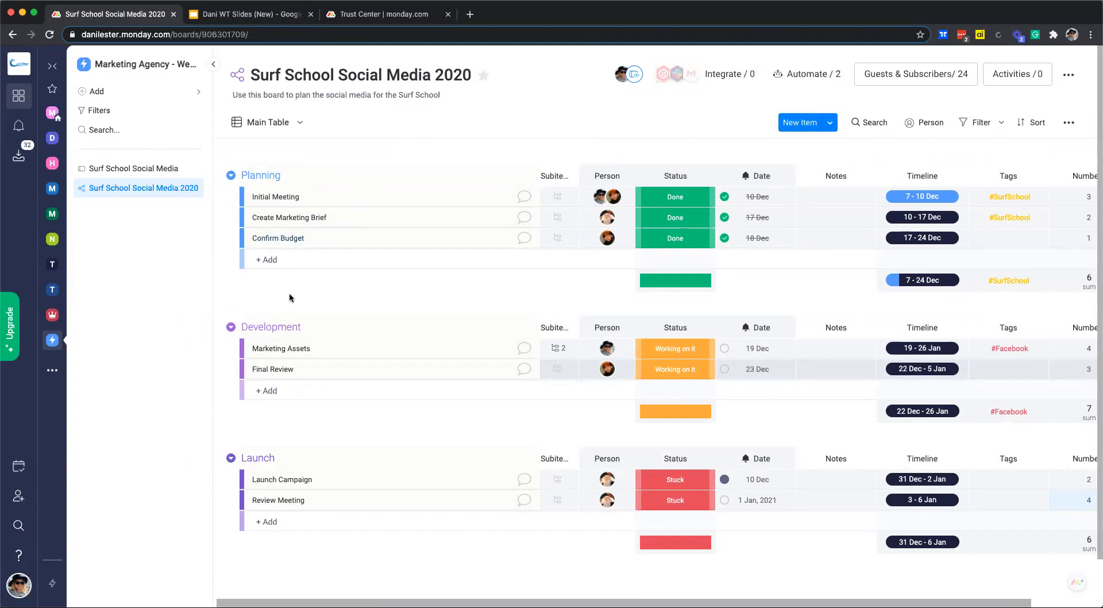
pyautogui.hscroll(-1, 290, 298)
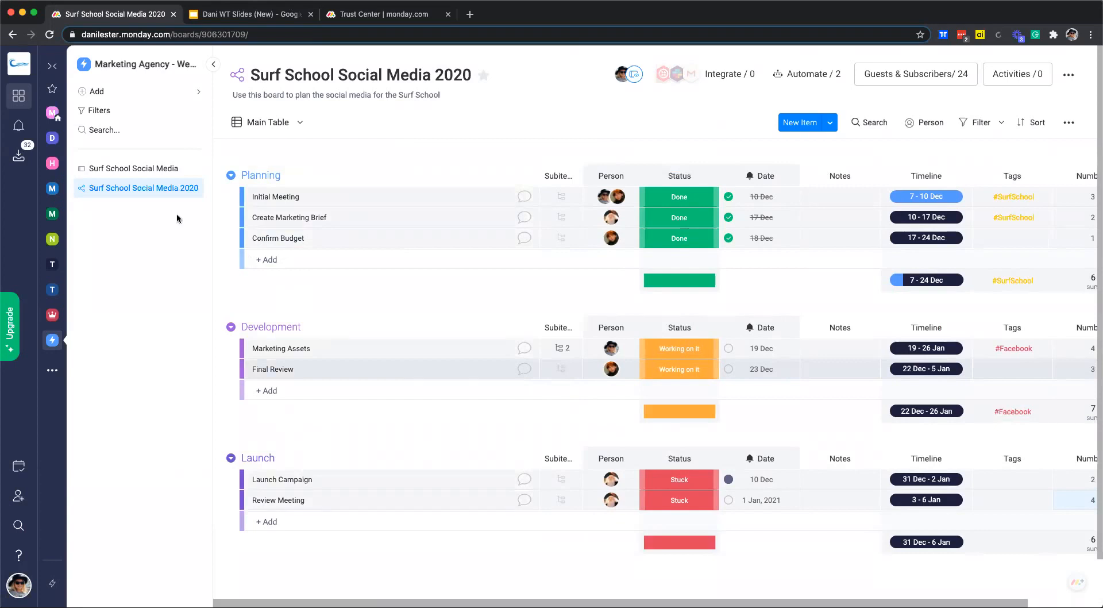
pyautogui.moveTo(248, 240)
pyautogui.mouseDown()
pyautogui.moveTo(261, 391)
pyautogui.moveTo(266, 203)
pyautogui.moveTo(259, 244)
pyautogui.mouseUp()
pyautogui.click(249, 198)
pyautogui.click(248, 217)
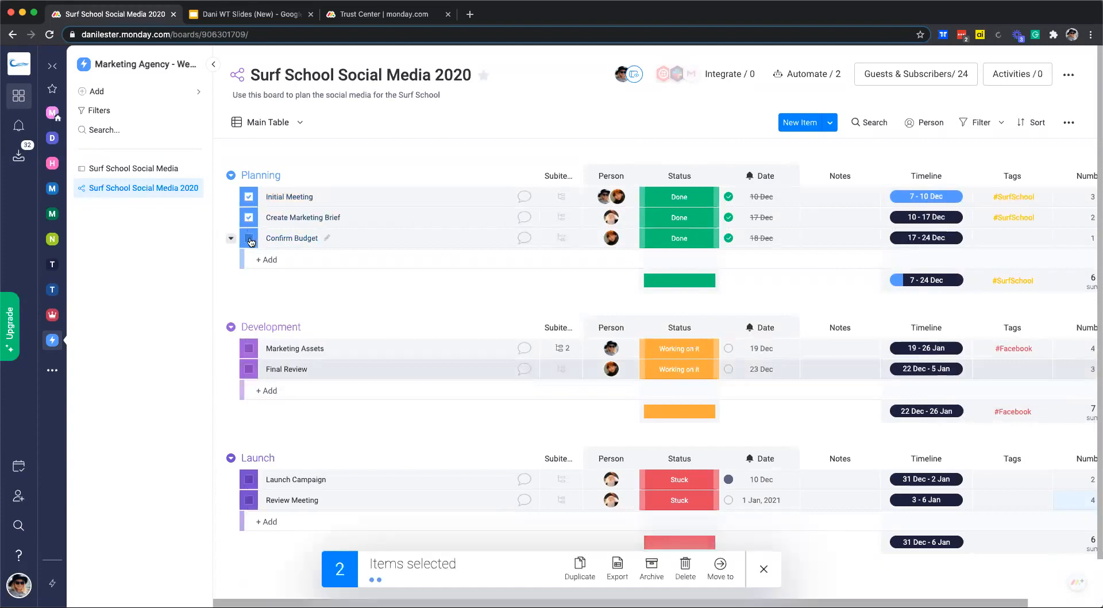
pyautogui.click(249, 239)
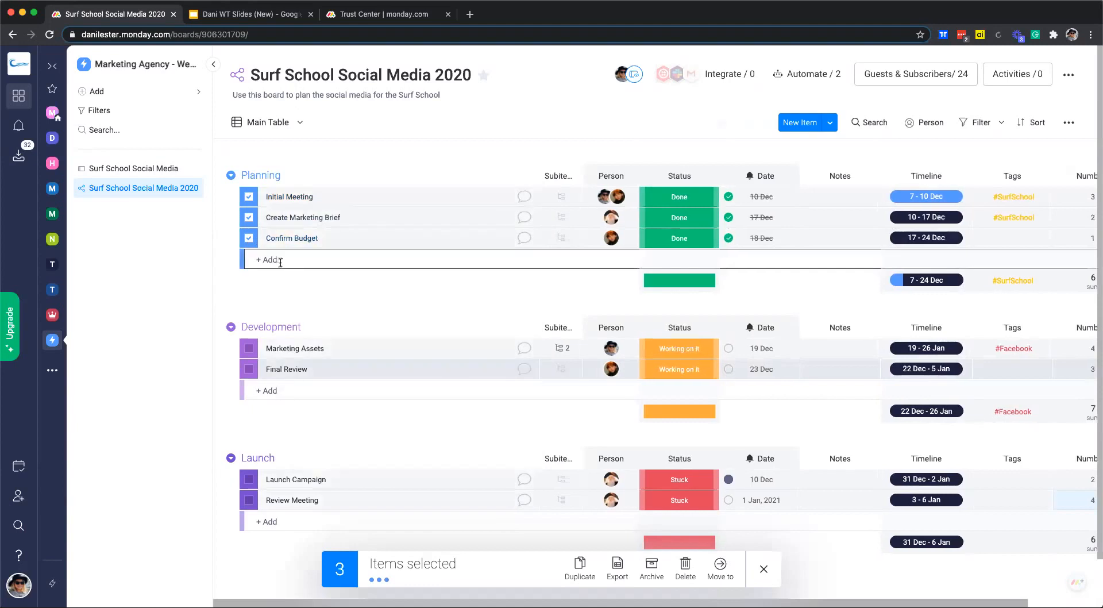
pyautogui.click(721, 568)
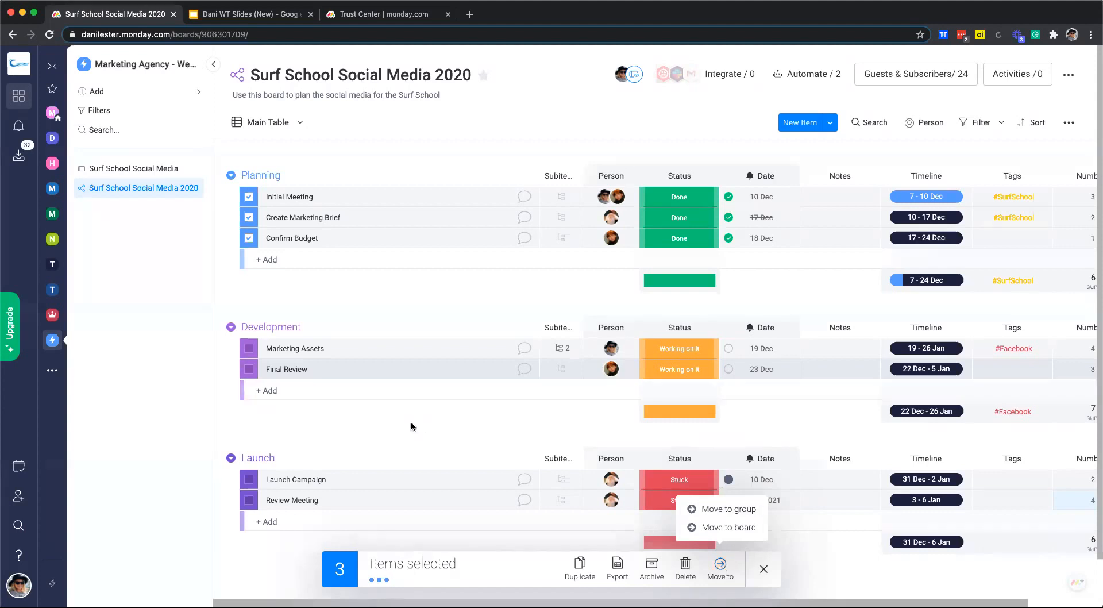
pyautogui.click(248, 196)
pyautogui.click(248, 217)
pyautogui.click(249, 237)
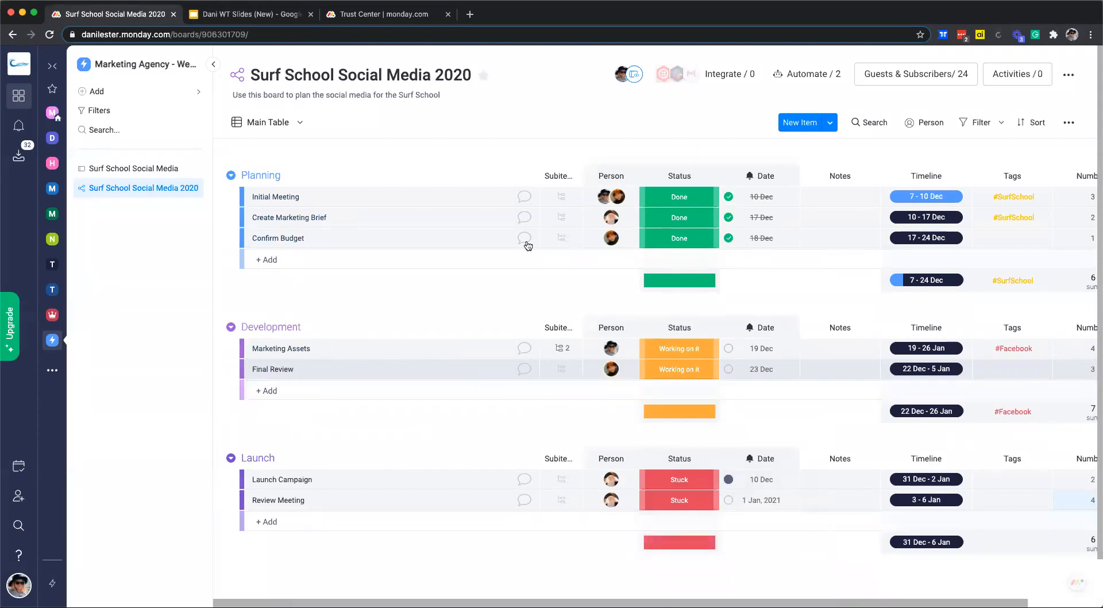
pyautogui.click(500, 264)
pyautogui.moveTo(633, 172); pyautogui.dragTo(597, 175)
pyautogui.scroll(-1, 313, 279)
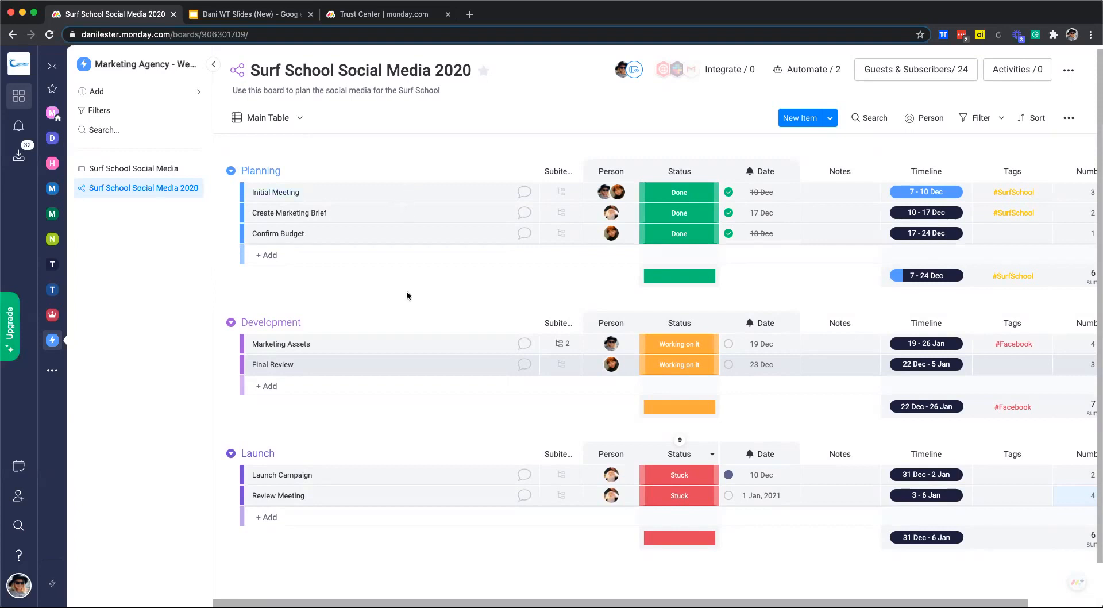
# Select Initial Meeting and archive it, leaving six items with a Numbers total of 16.
pyautogui.click(249, 193)
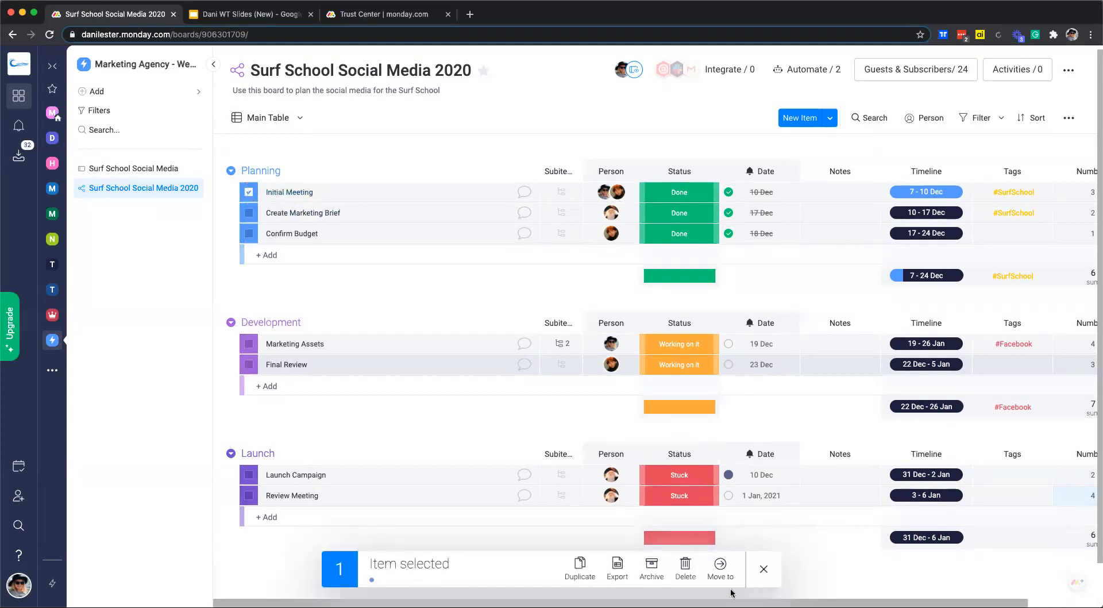
pyautogui.click(652, 568)
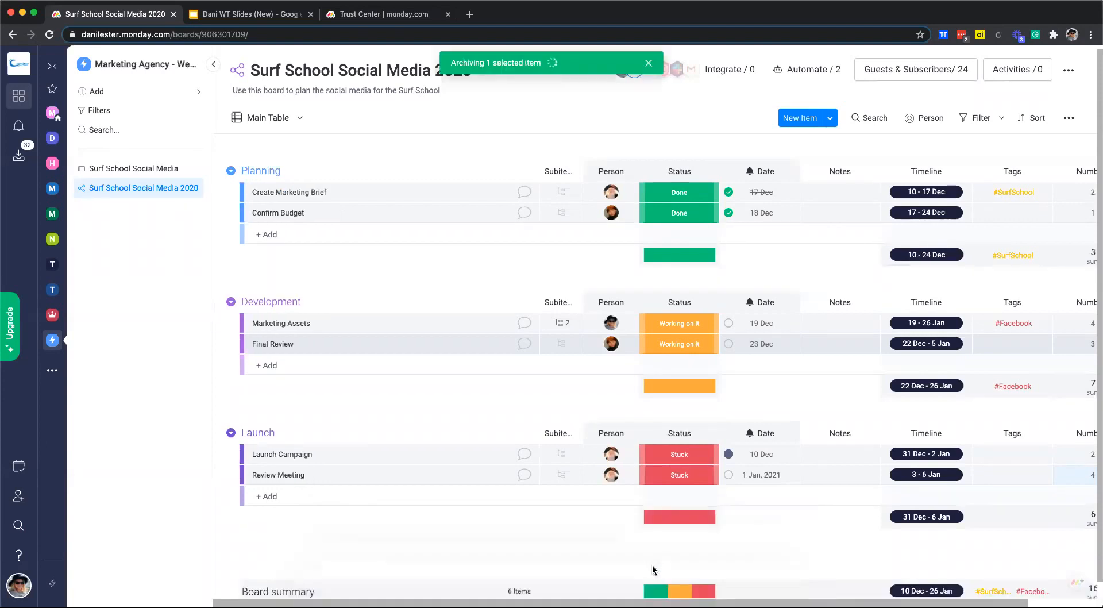
pyautogui.hscroll(1, 650, 566)
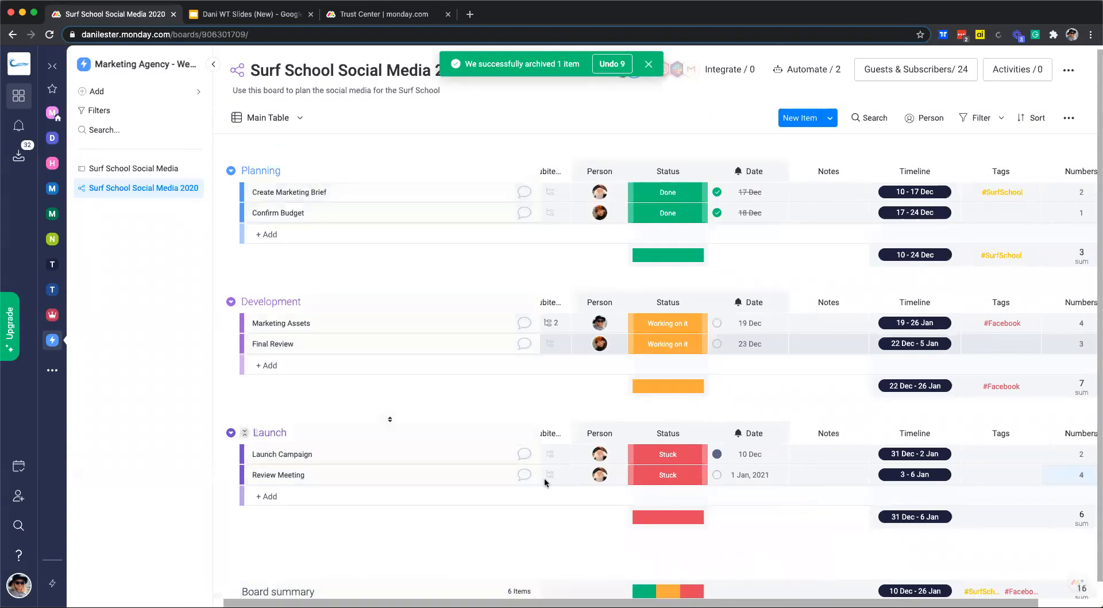
pyautogui.scroll(-1, 544, 483)
pyautogui.click(230, 159)
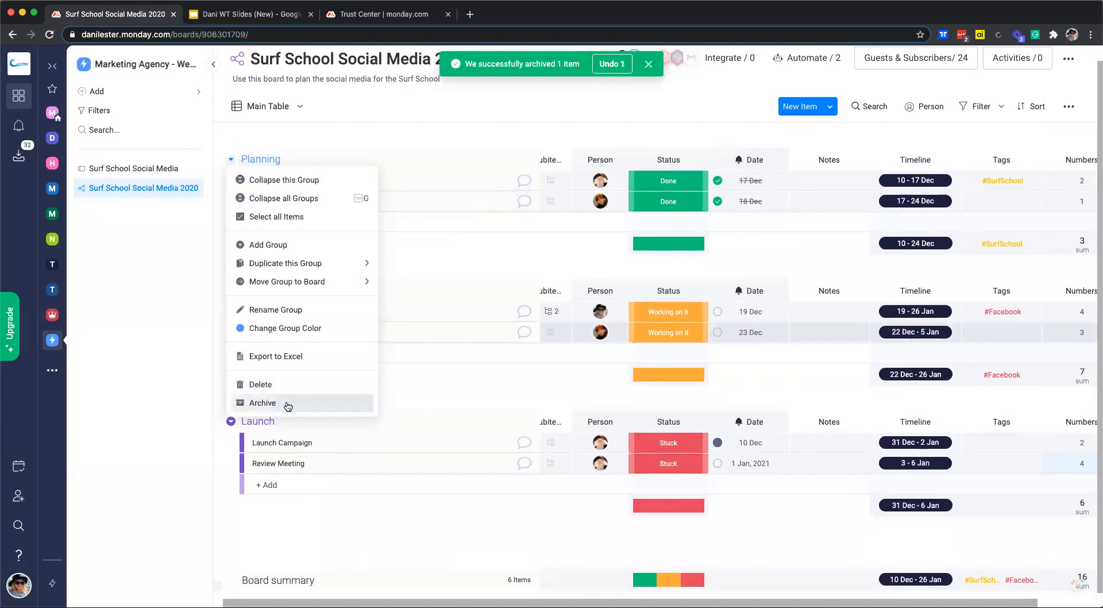
pyautogui.click(449, 256)
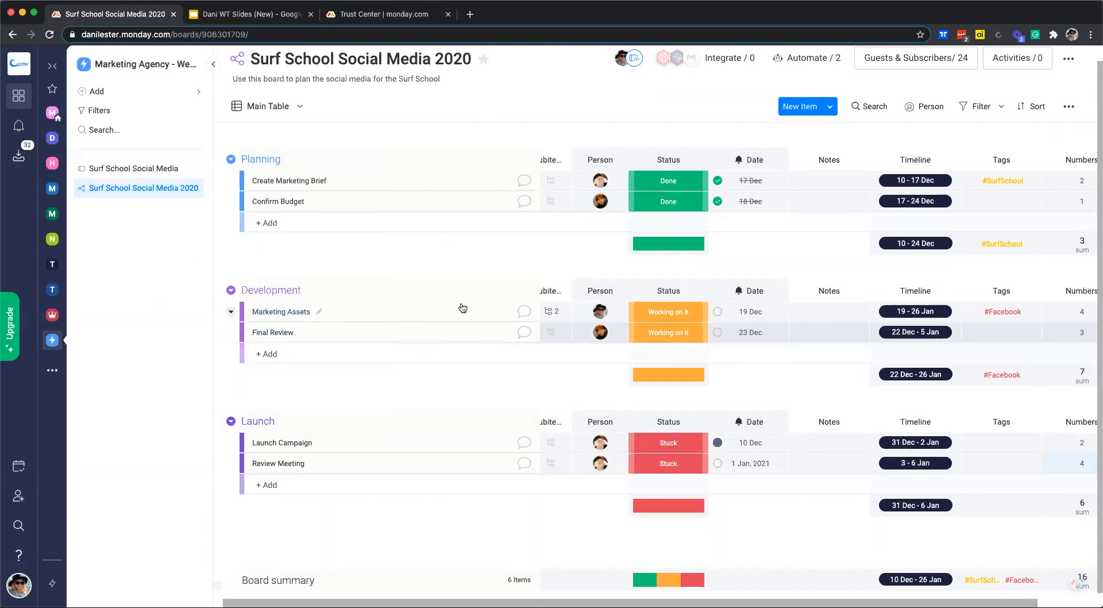
pyautogui.scroll(1, 463, 308)
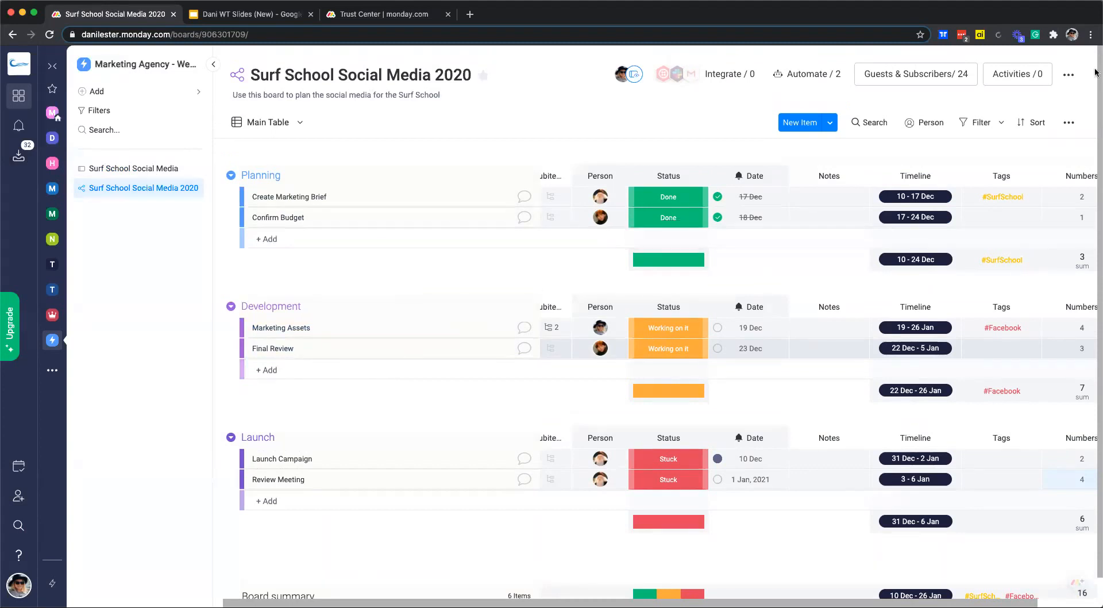
# Restore Initial Meeting from the board's Archived history and go back to the board.
pyautogui.click(1069, 76)
pyautogui.moveTo(1020, 278)
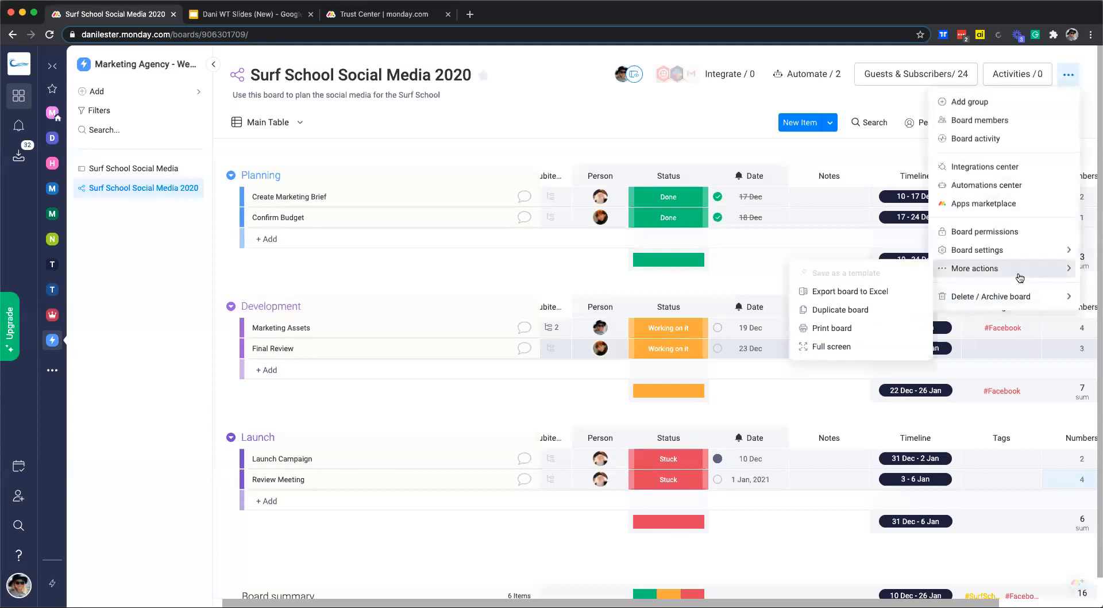
pyautogui.moveTo(1007, 252)
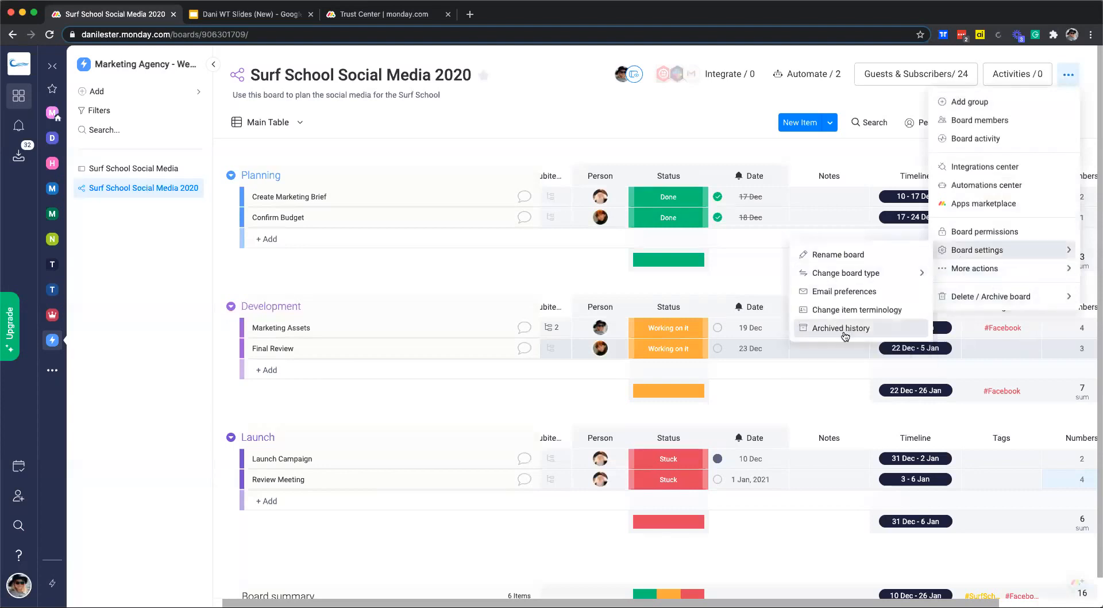
pyautogui.click(842, 329)
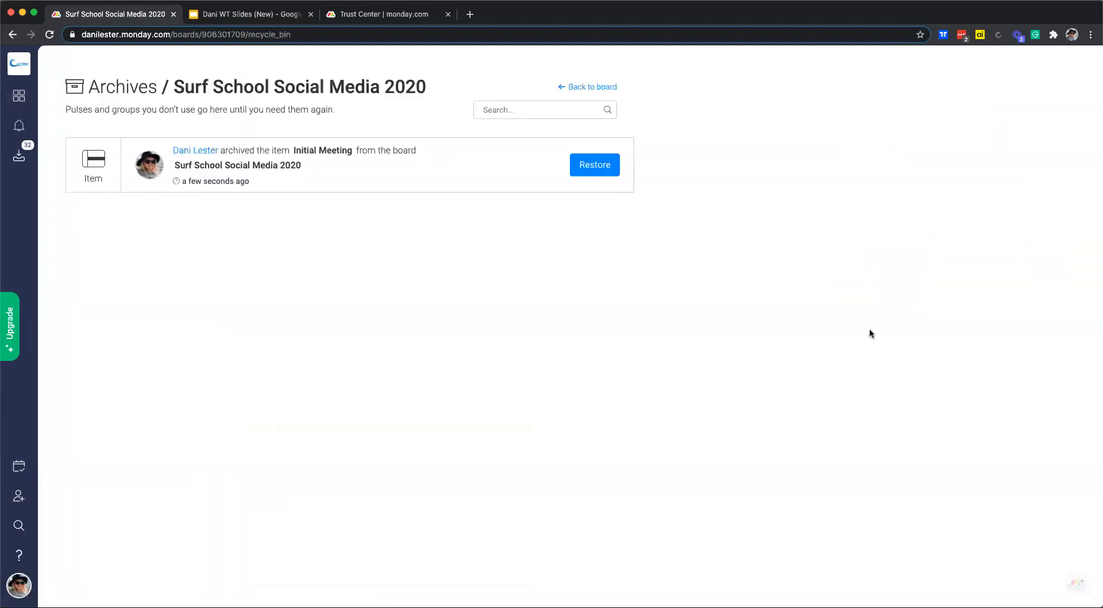
pyautogui.click(610, 166)
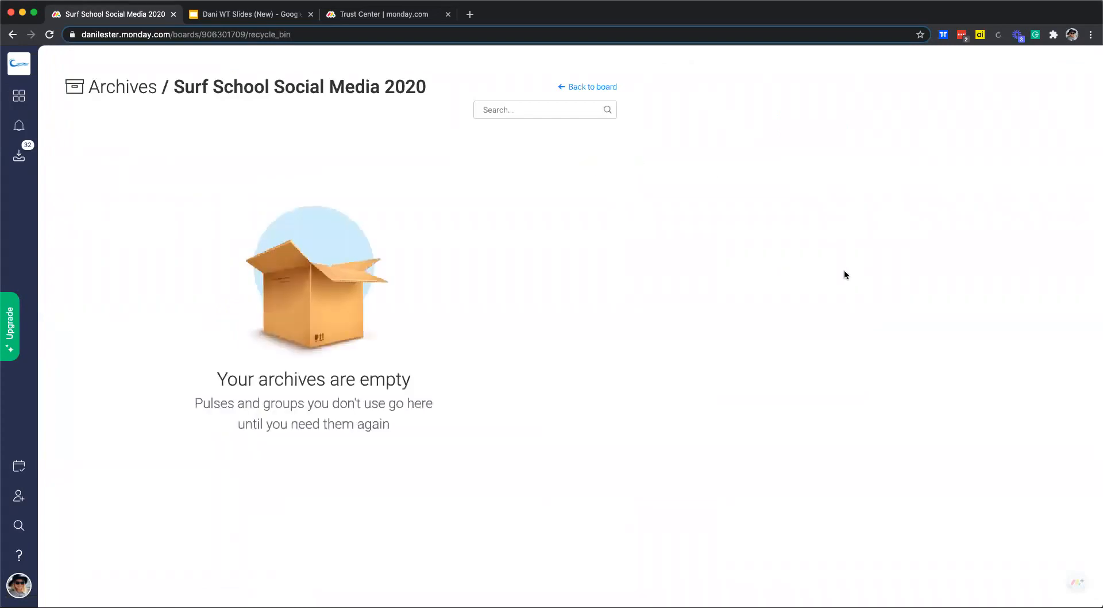
pyautogui.click(598, 87)
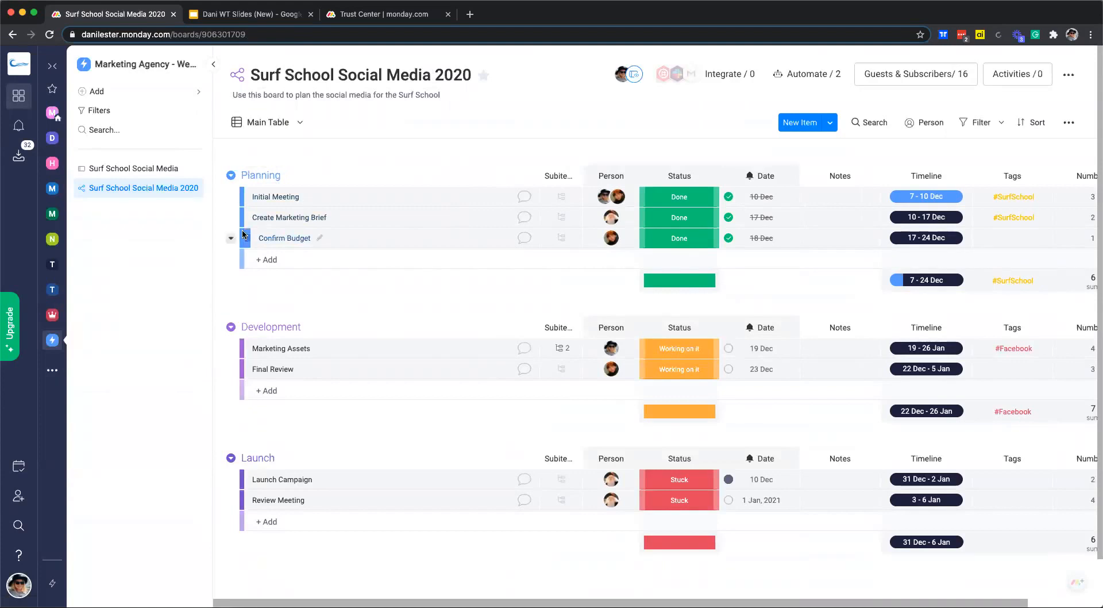
pyautogui.click(193, 190)
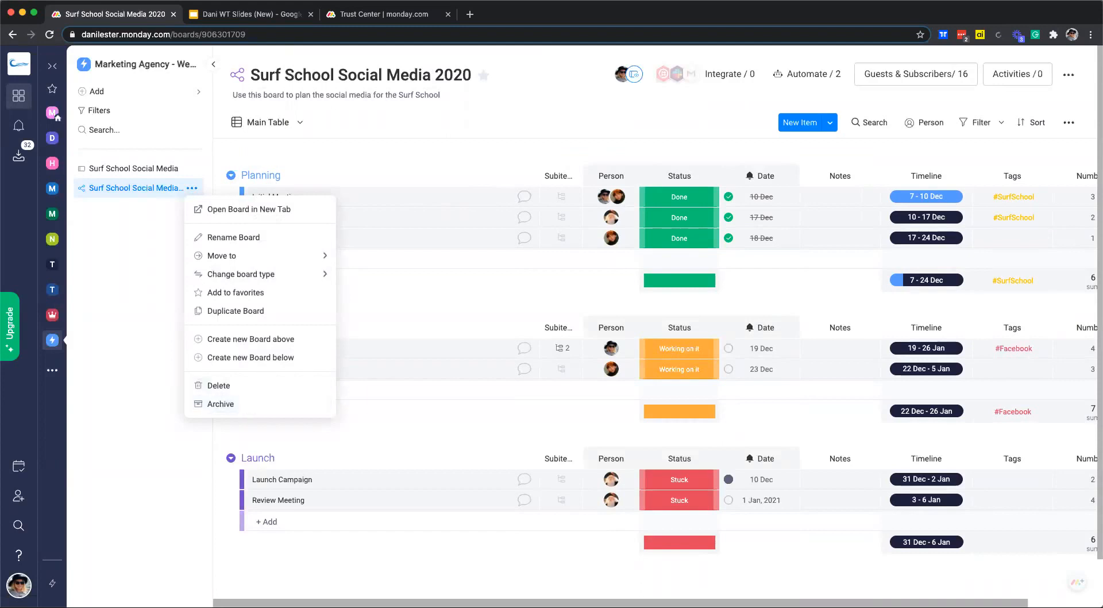
pyautogui.click(19, 593)
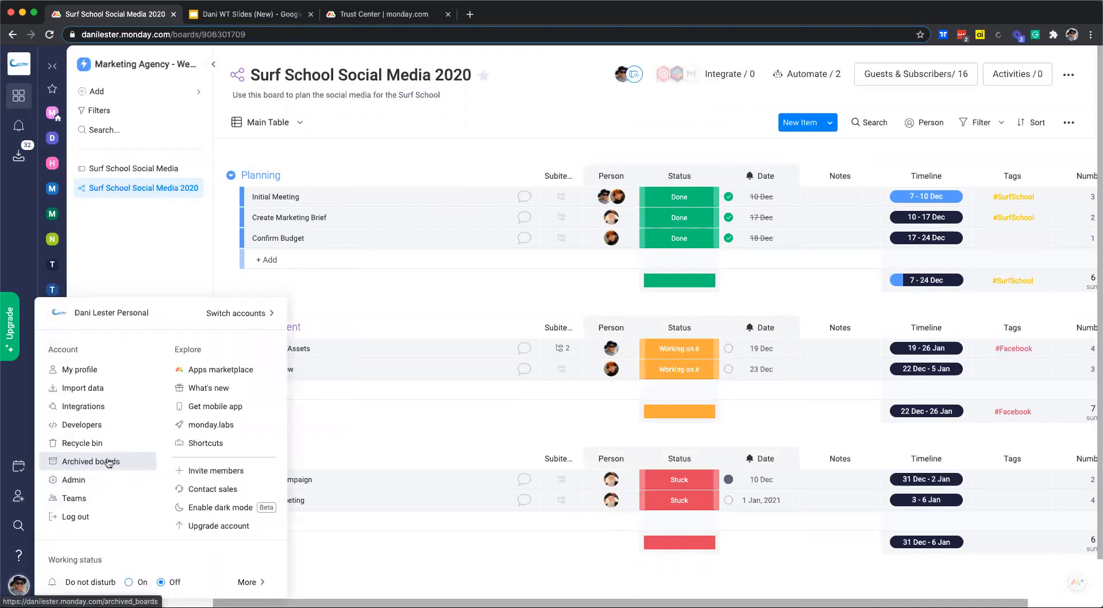
pyautogui.click(334, 156)
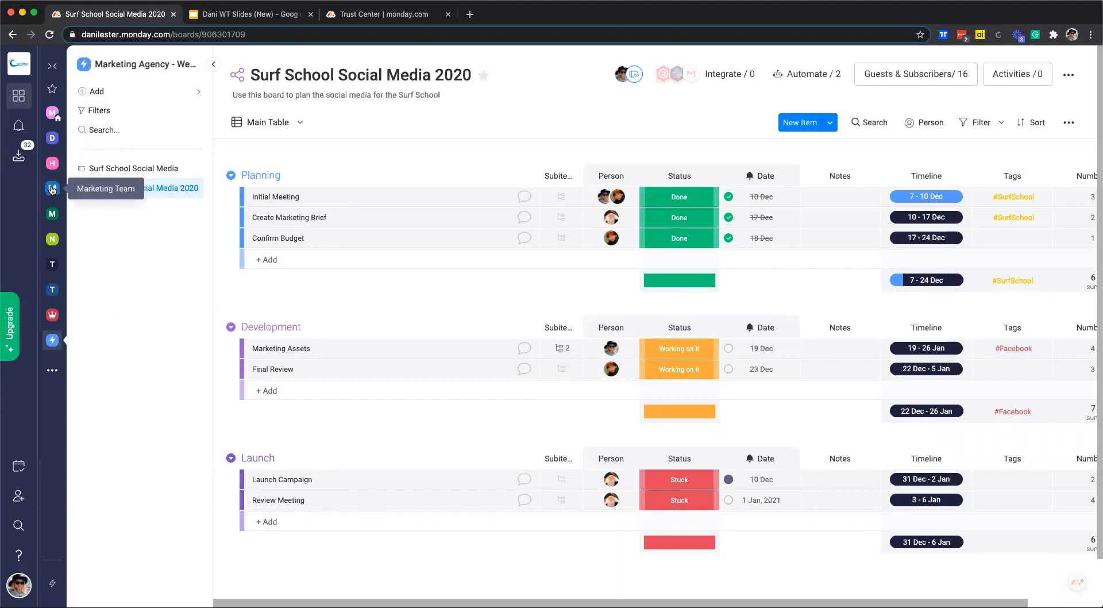
# Browse the HR Team workspace folders, then open Surf School Social Media in the Marketing Agency workspace.
pyautogui.click(52, 164)
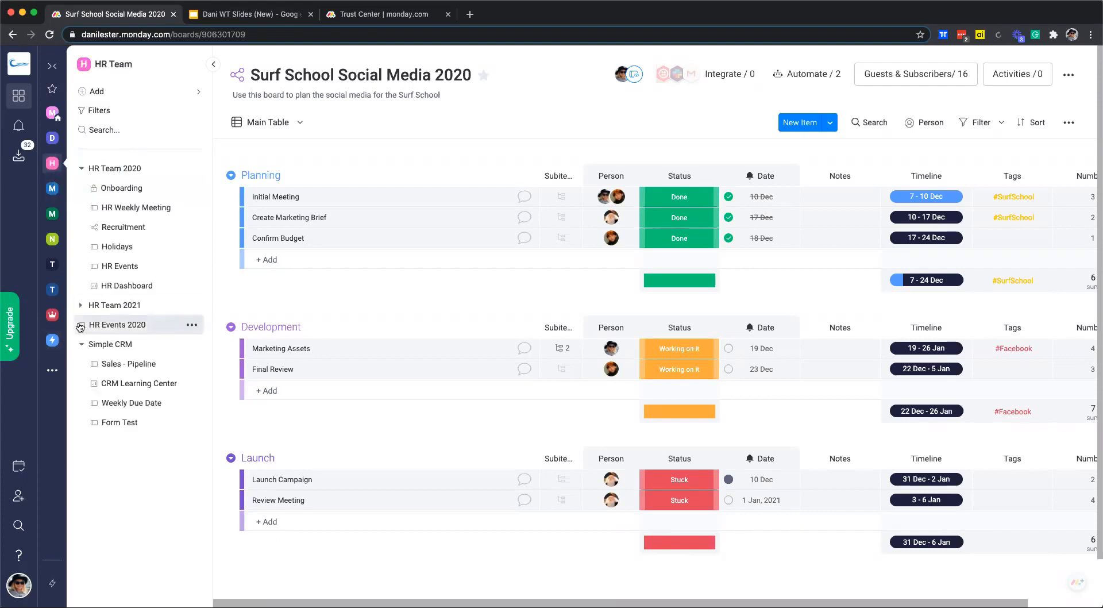
pyautogui.click(81, 344)
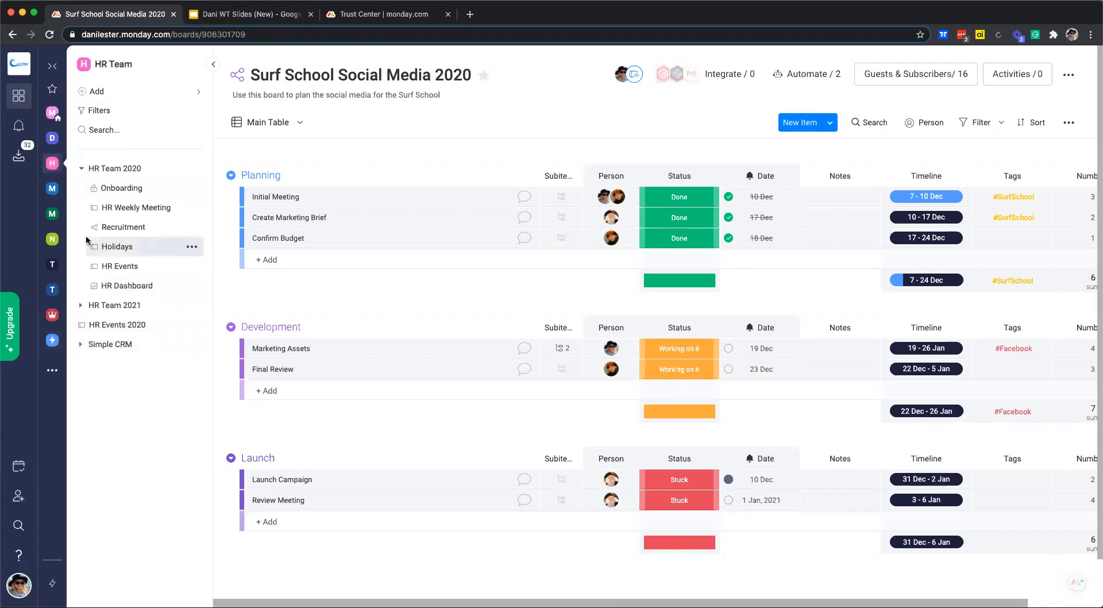
pyautogui.click(84, 168)
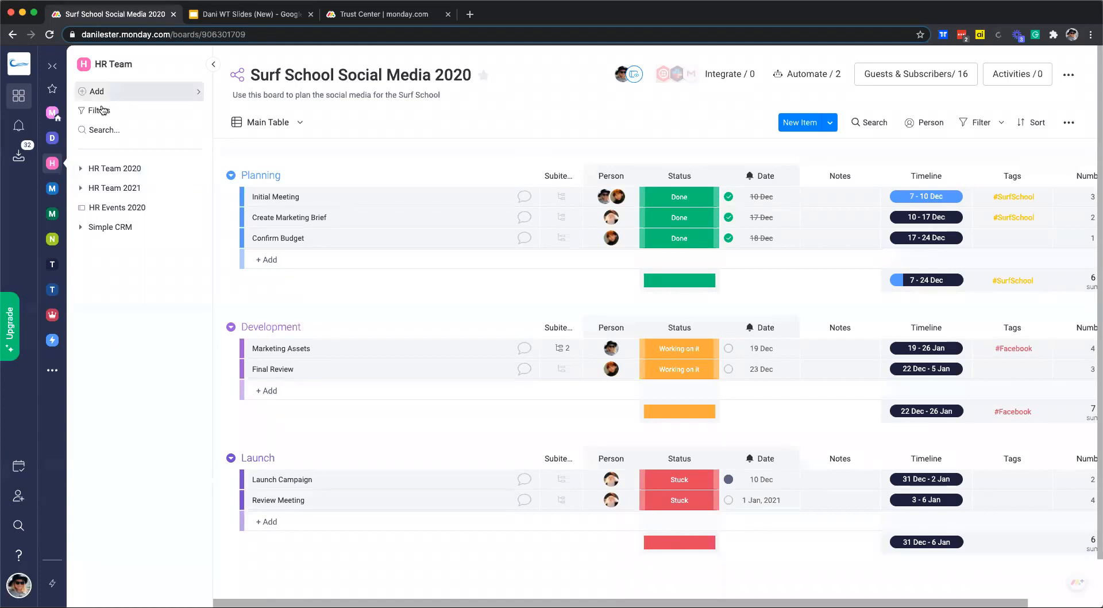
pyautogui.click(81, 168)
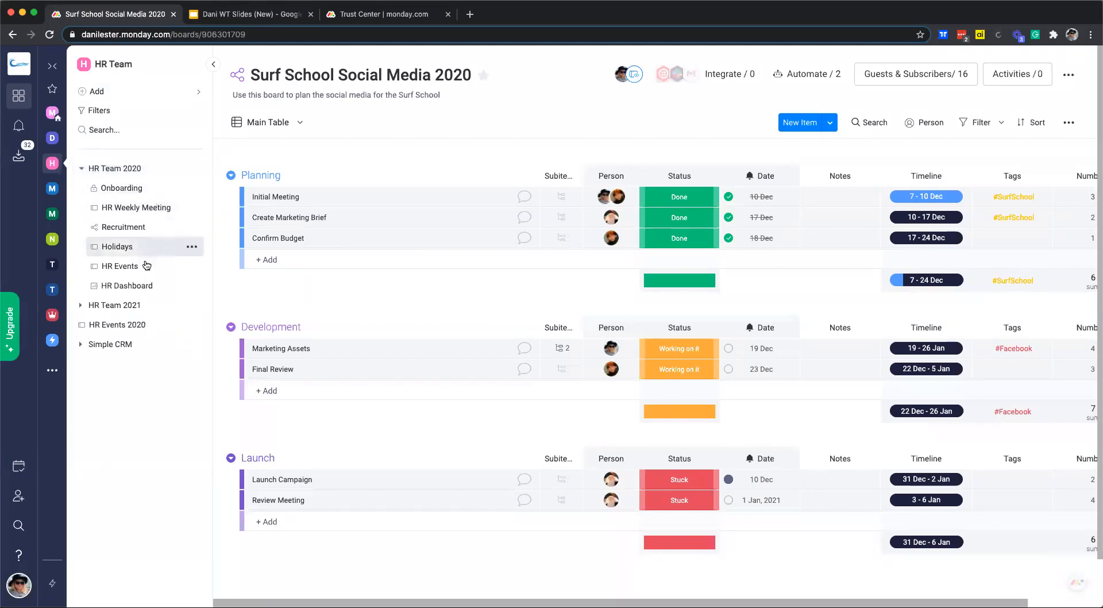
pyautogui.click(81, 168)
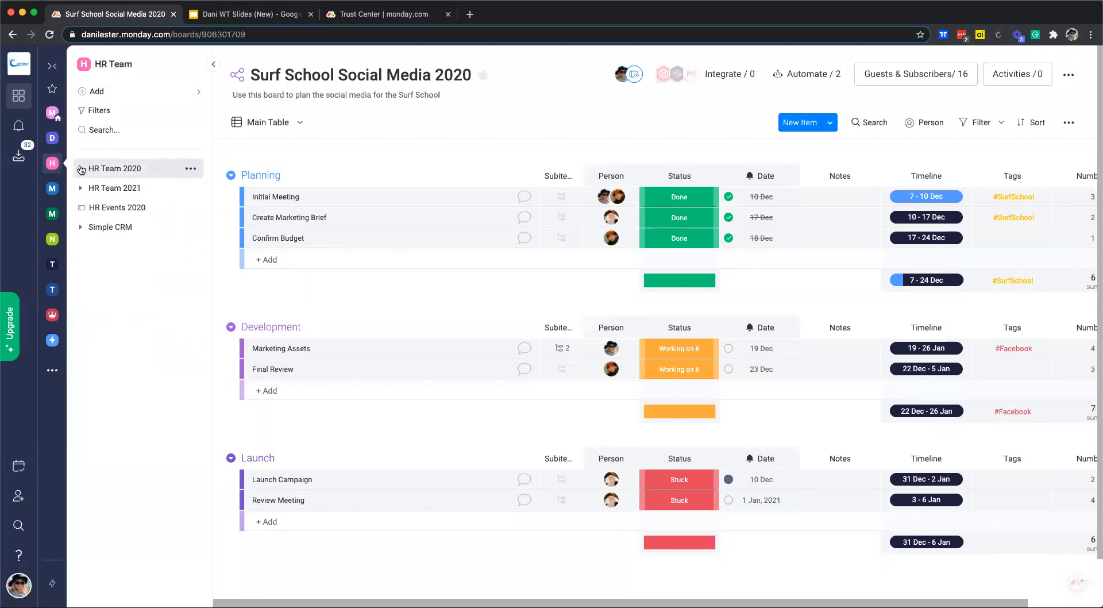
pyautogui.click(81, 169)
pyautogui.click(81, 168)
pyautogui.click(53, 342)
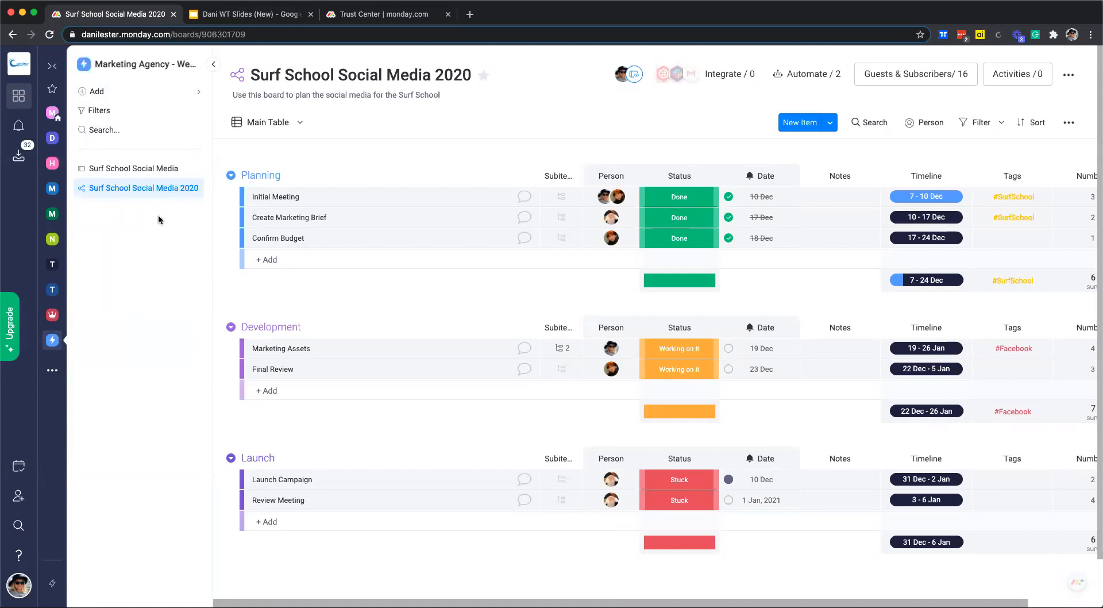
pyautogui.click(135, 168)
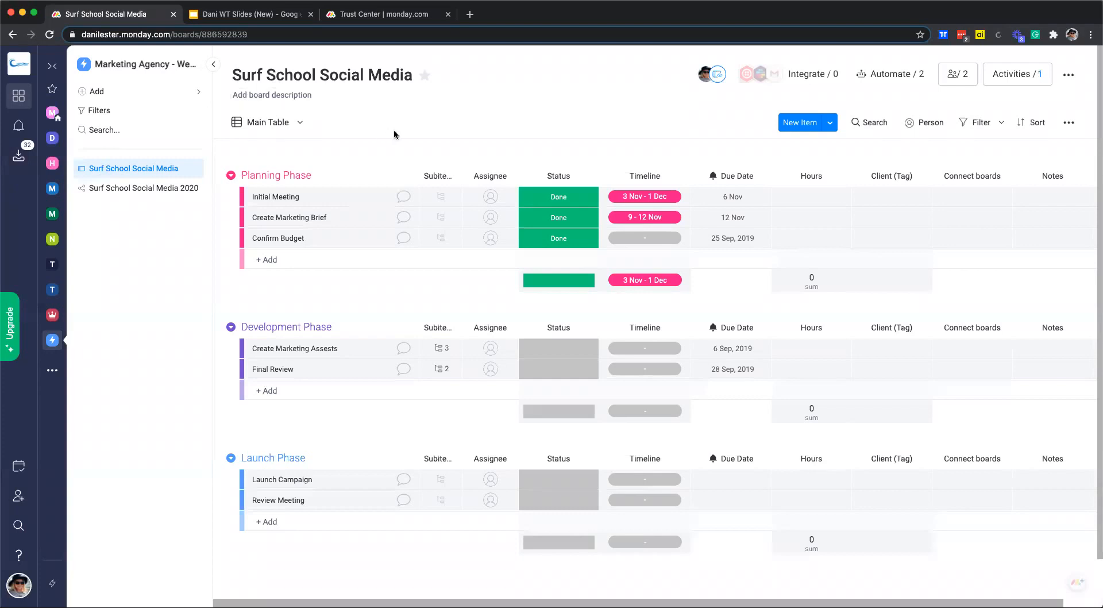
# Star Surf School Social Media, confirm it in the Favorites panel, then return to the board list.
pyautogui.scroll(-1, 427, 84)
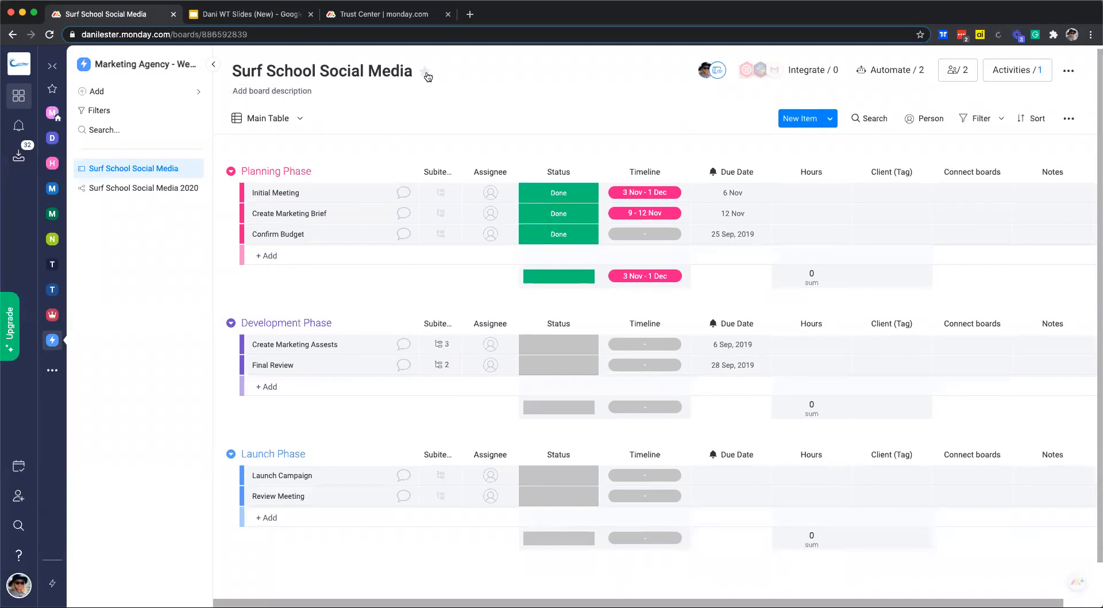
pyautogui.click(425, 74)
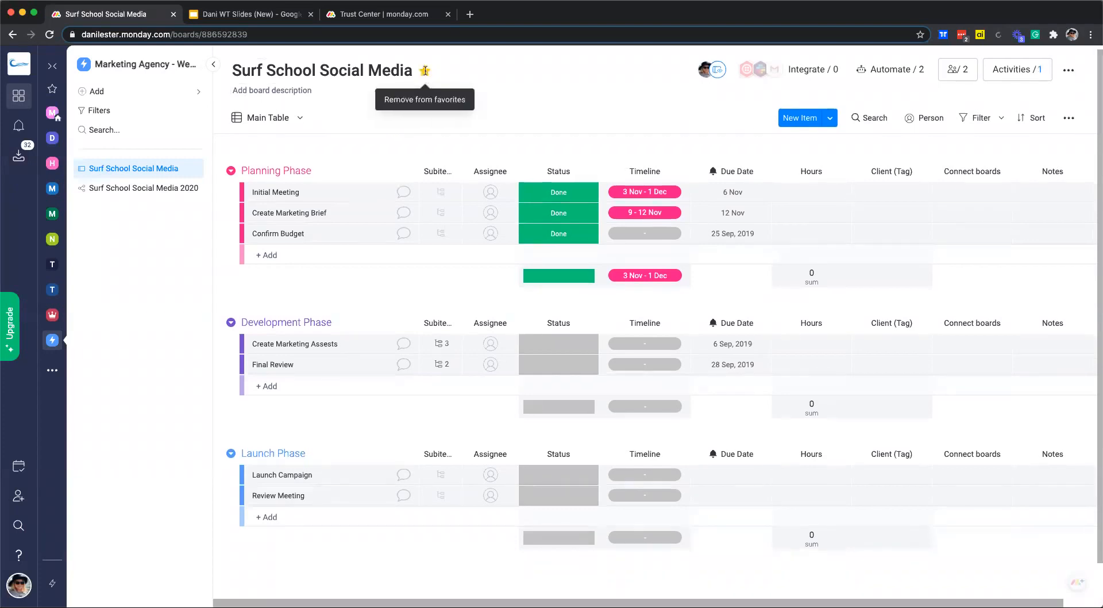
pyautogui.click(52, 88)
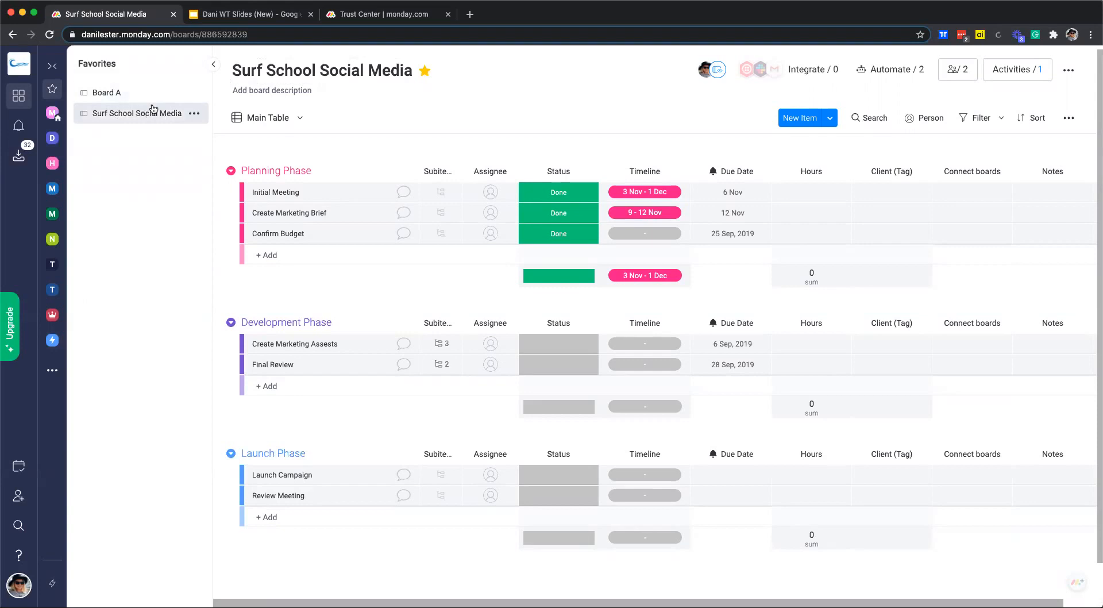
pyautogui.click(52, 340)
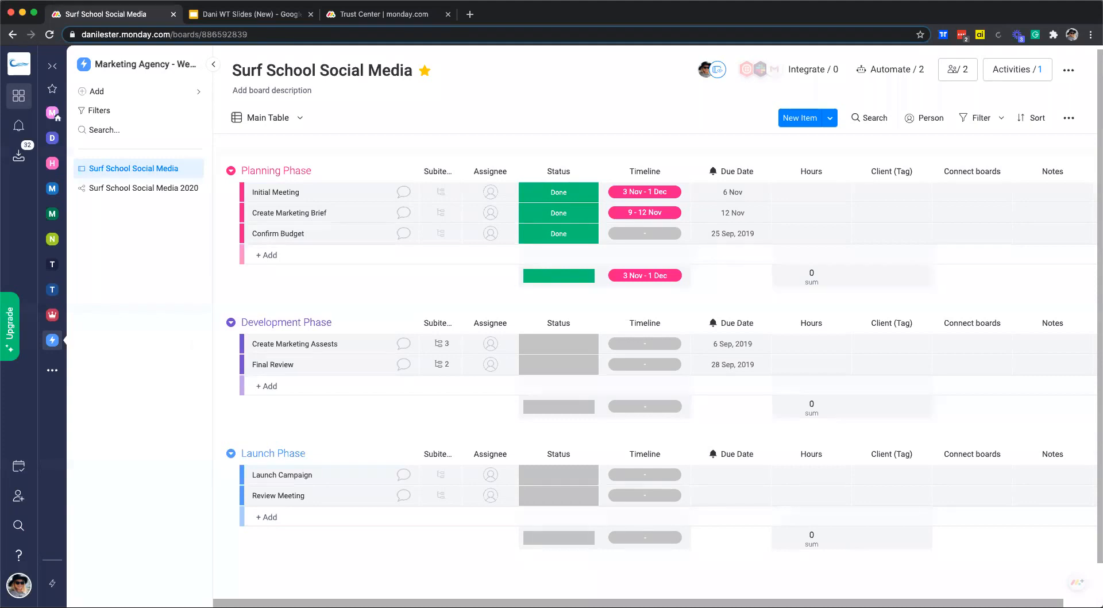
# Dismiss the Invite members dialog unused and open Surf School Social Media 2020 from the sidebar.
pyautogui.click(20, 584)
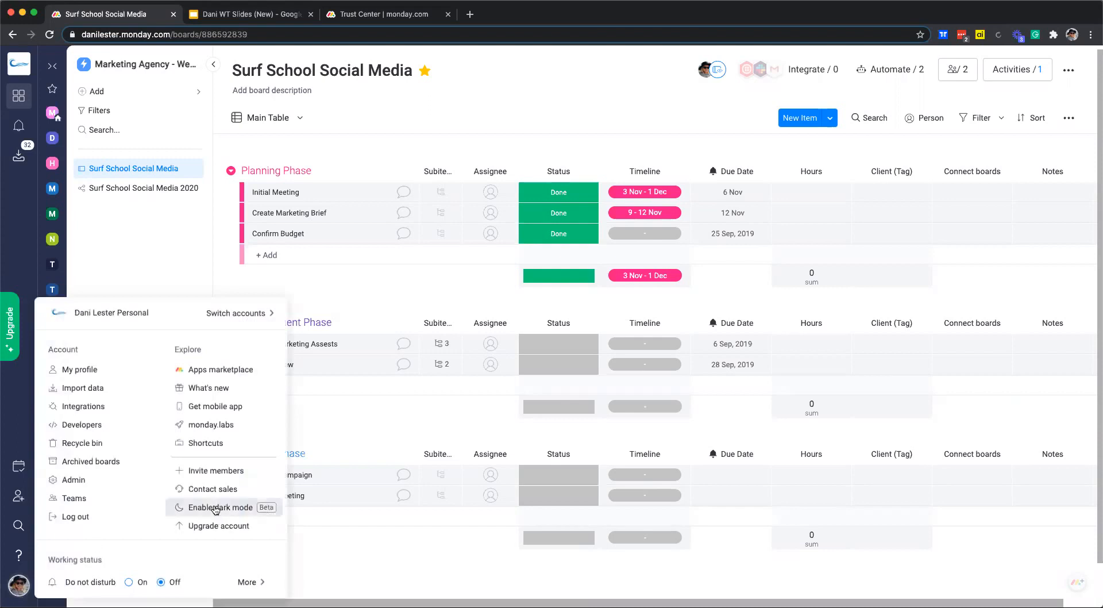
pyautogui.click(202, 470)
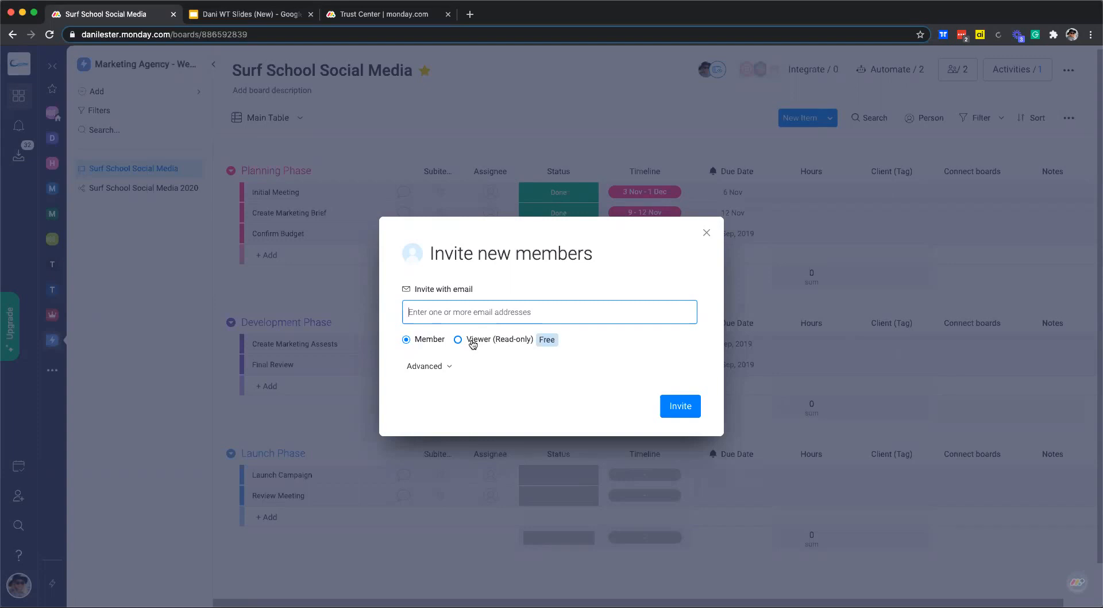
pyautogui.click(706, 233)
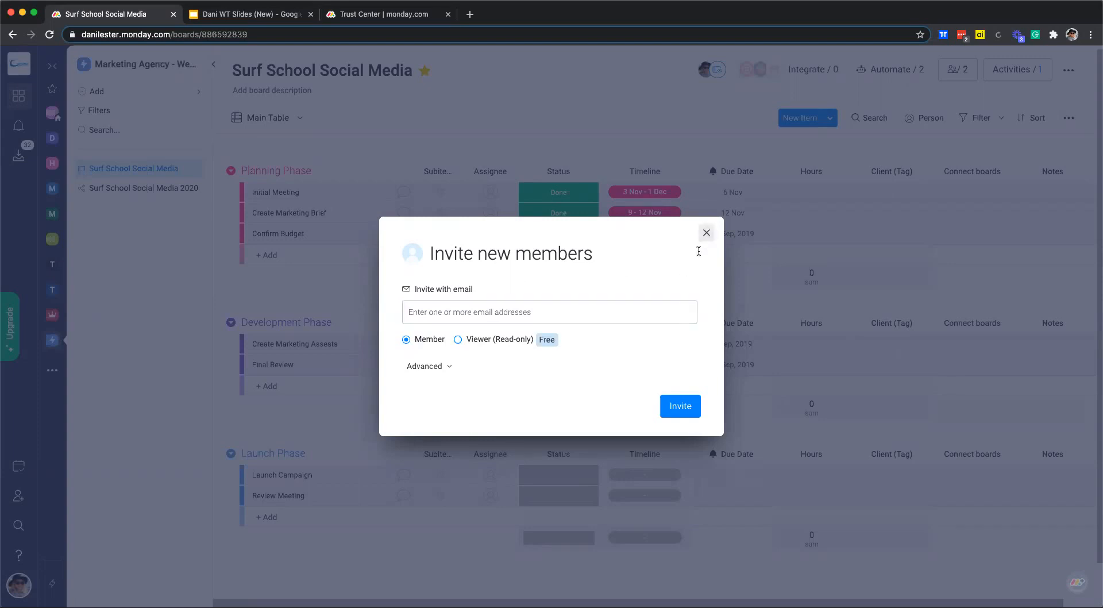
pyautogui.click(131, 190)
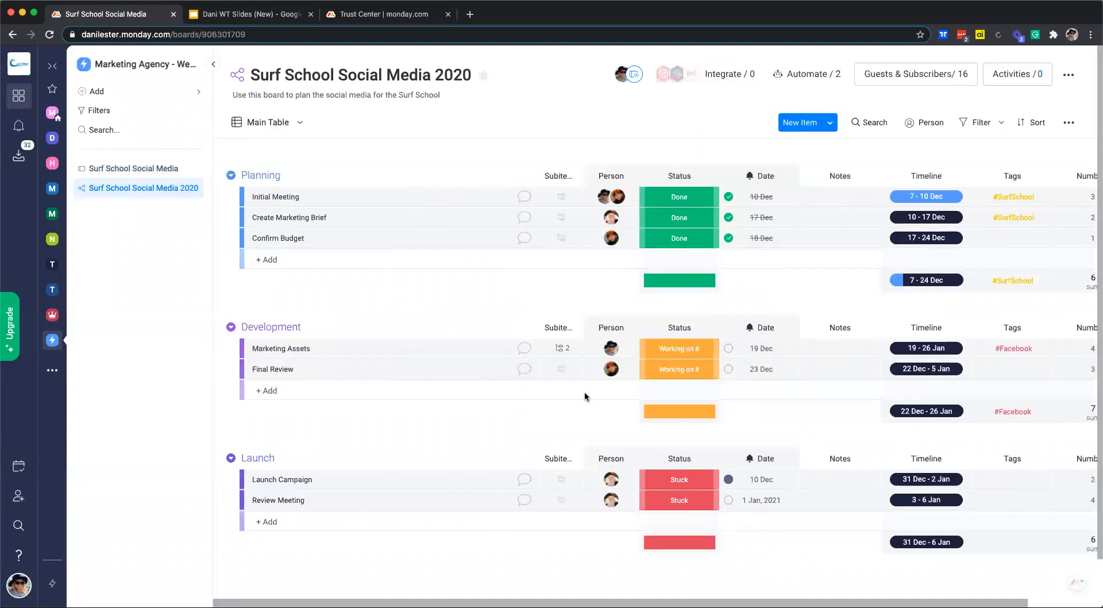
# Check the 2020 board's members and guests, then open the avatar's account menu.
pyautogui.click(880, 78)
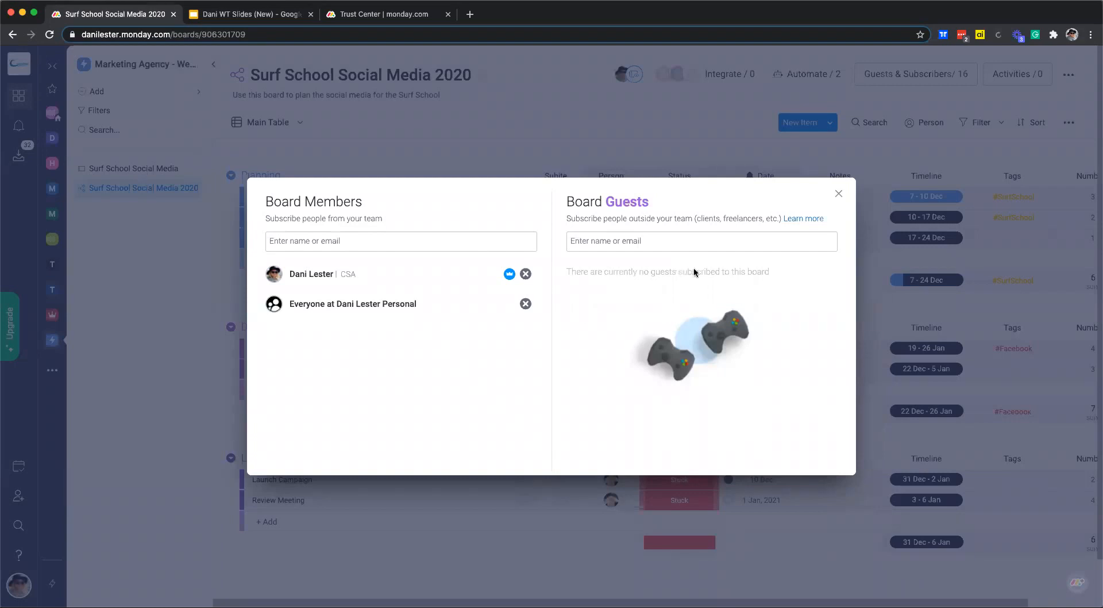
pyautogui.click(838, 194)
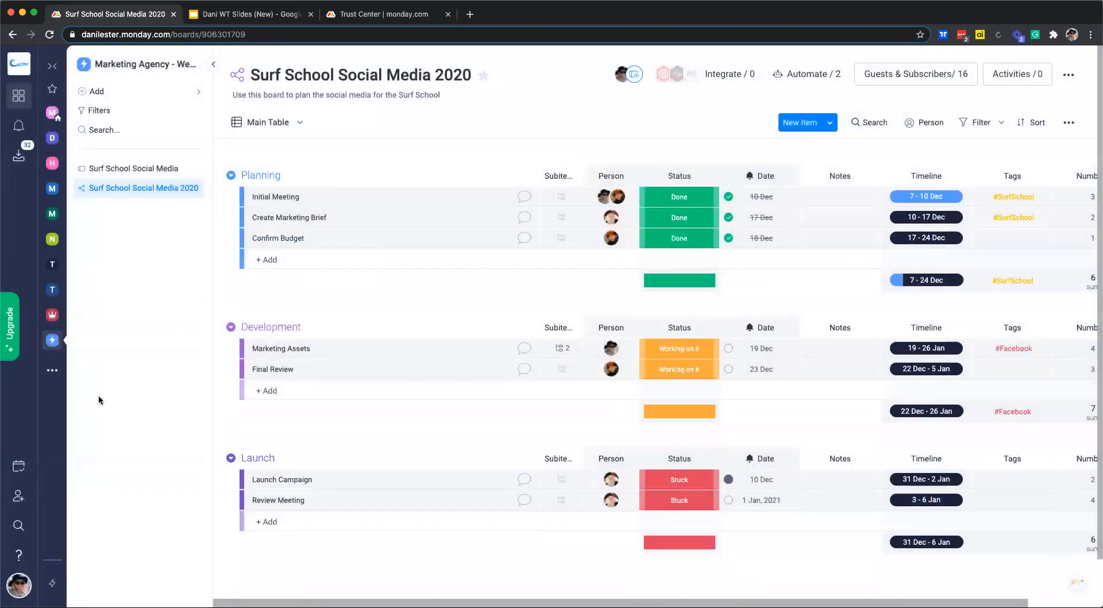
pyautogui.click(19, 584)
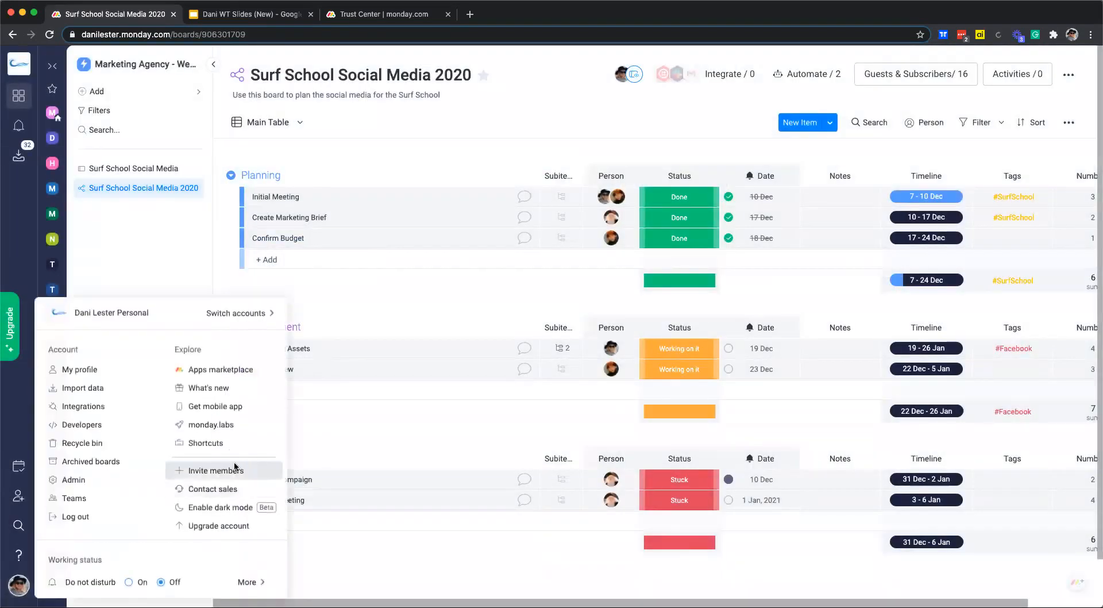
# Send a member invitation to the new person's e-mail address from the Invite members form.
pyautogui.click(241, 468)
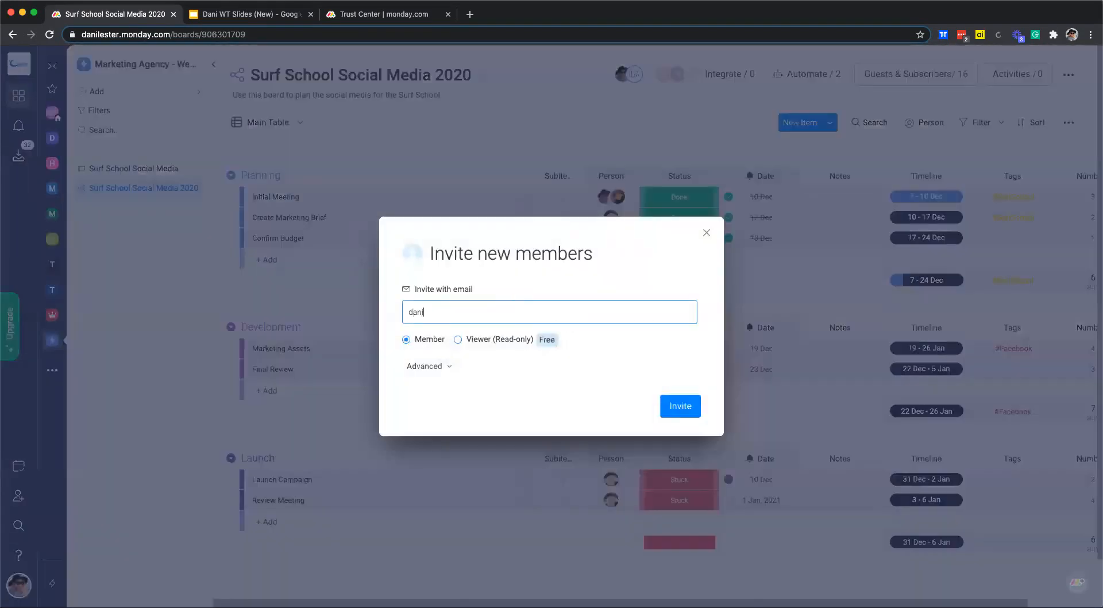
pyautogui.click(667, 411)
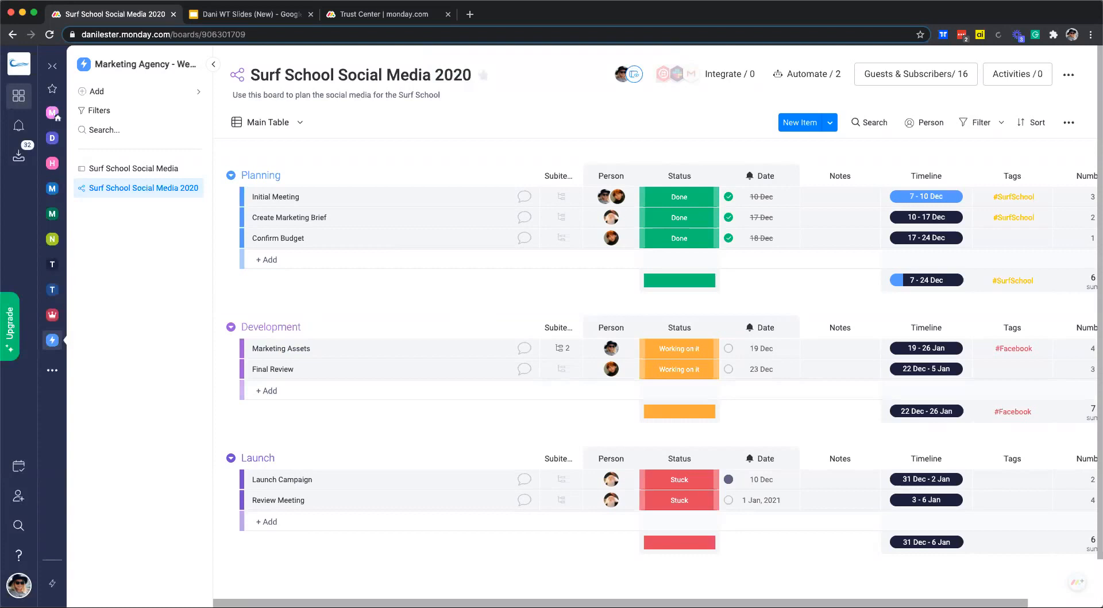
pyautogui.click(525, 197)
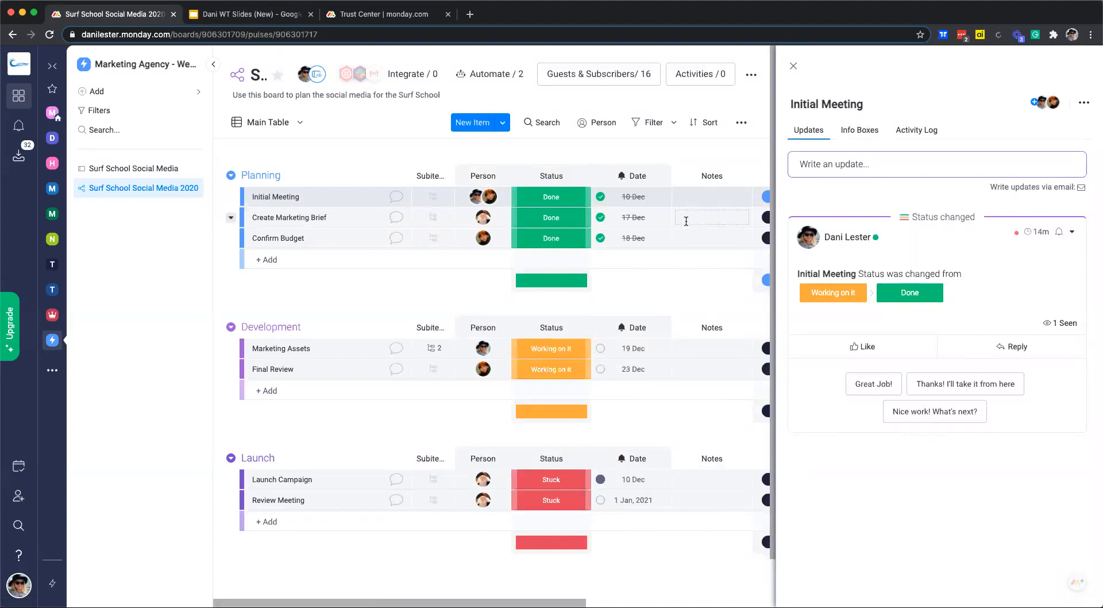
pyautogui.click(856, 167)
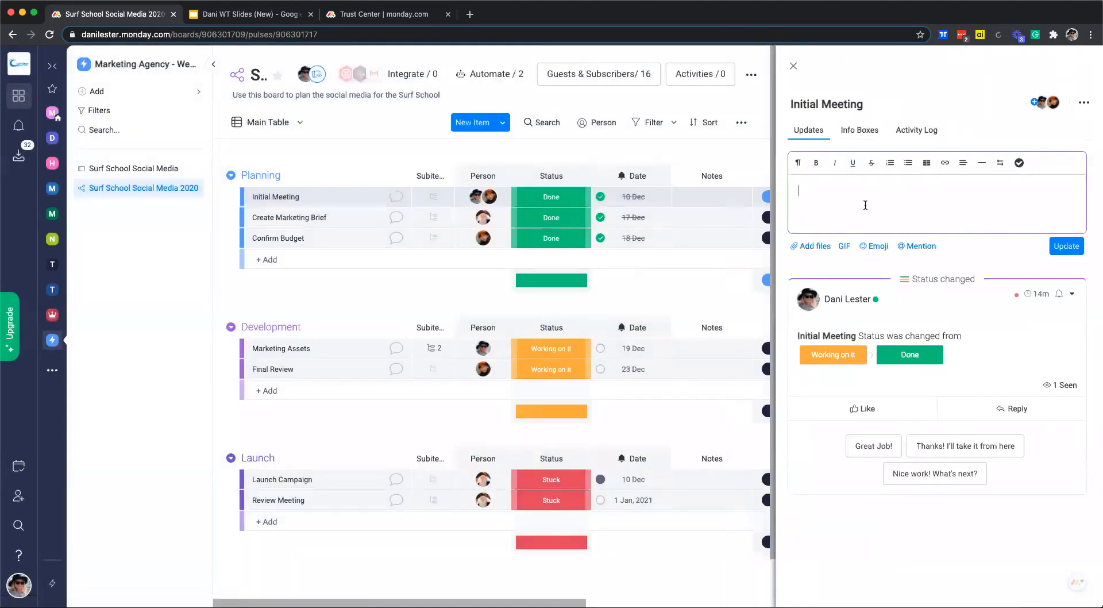
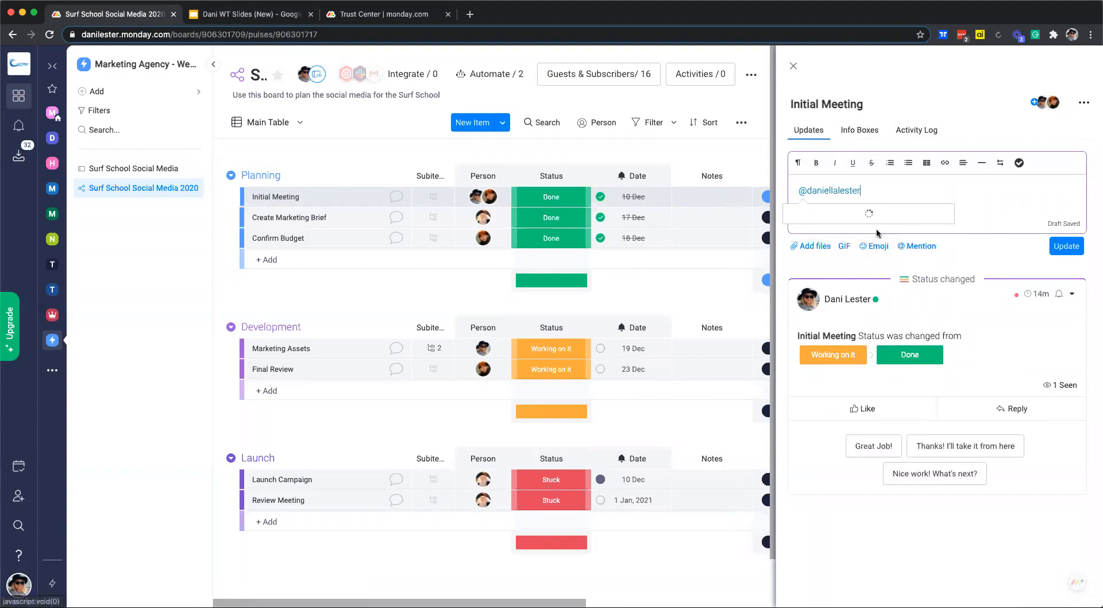
pyautogui.click(864, 223)
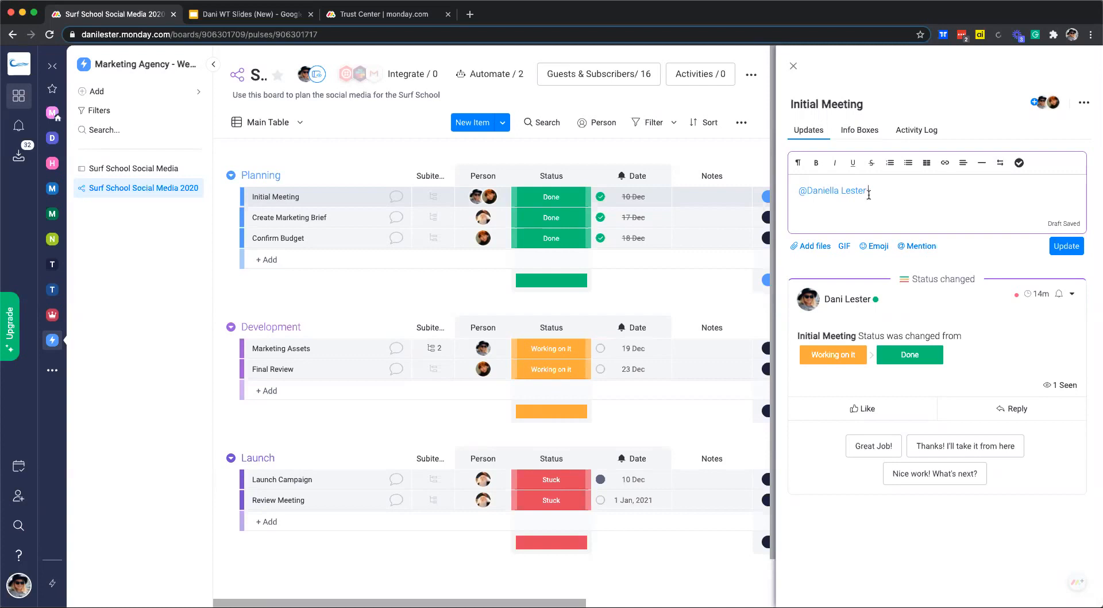
pyautogui.click(16, 126)
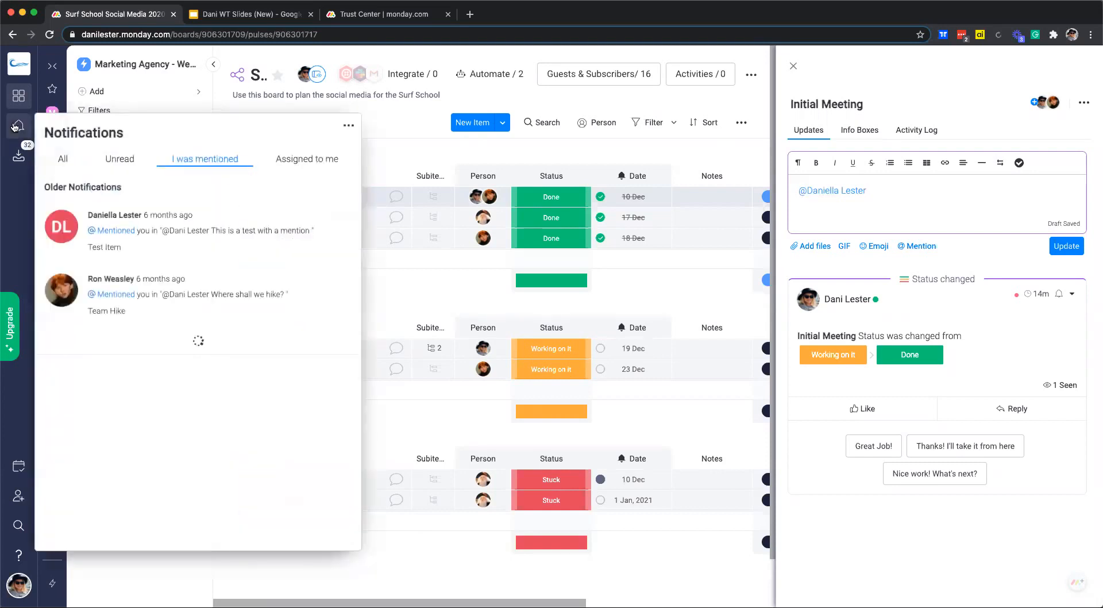
pyautogui.click(74, 166)
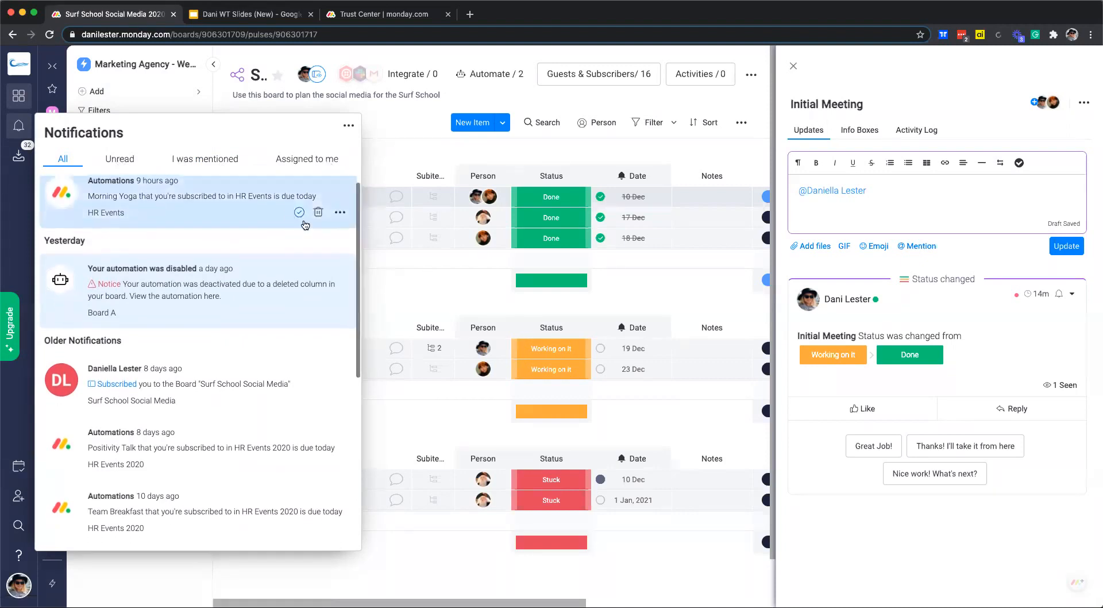
pyautogui.click(636, 289)
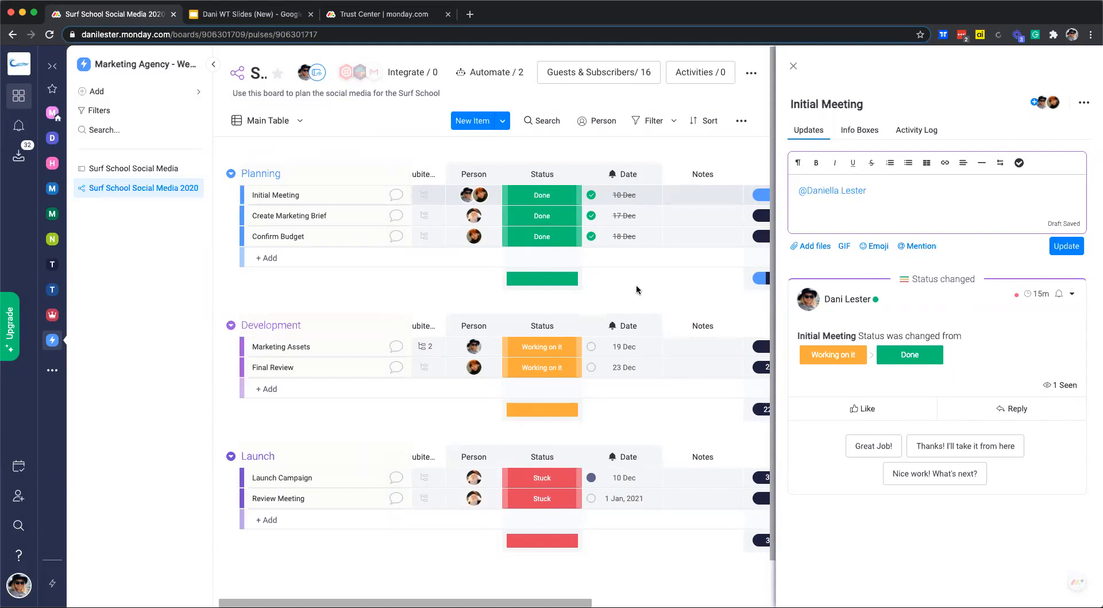
pyautogui.hscroll(1, 636, 286)
pyautogui.scroll(-1, 632, 288)
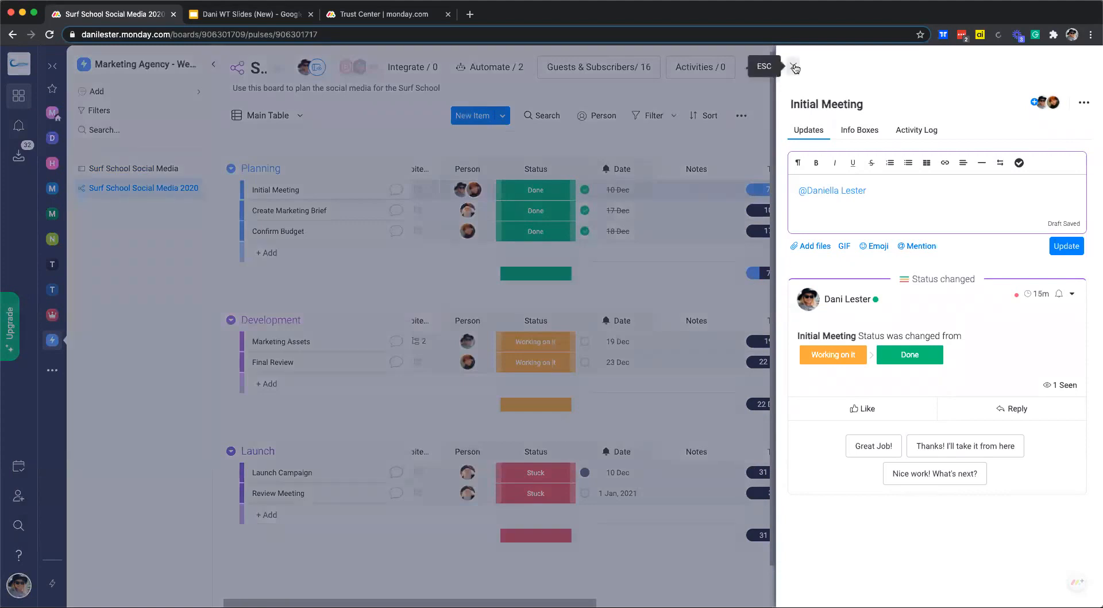
# Close the Initial Meeting panel and go to the Teams and users page.
pyautogui.click(793, 68)
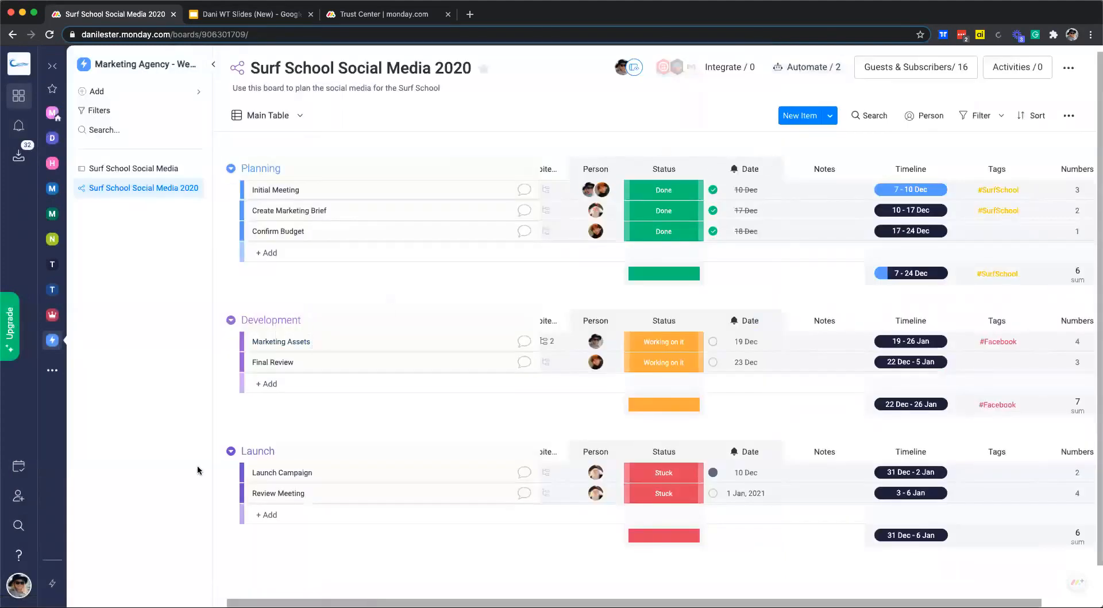
pyautogui.click(20, 587)
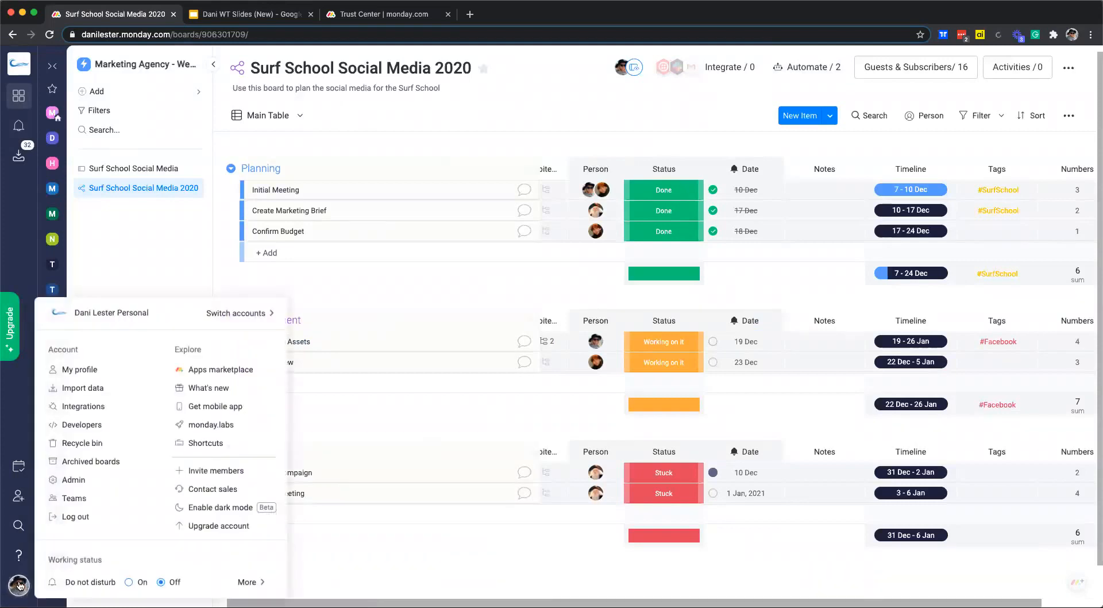
pyautogui.click(68, 498)
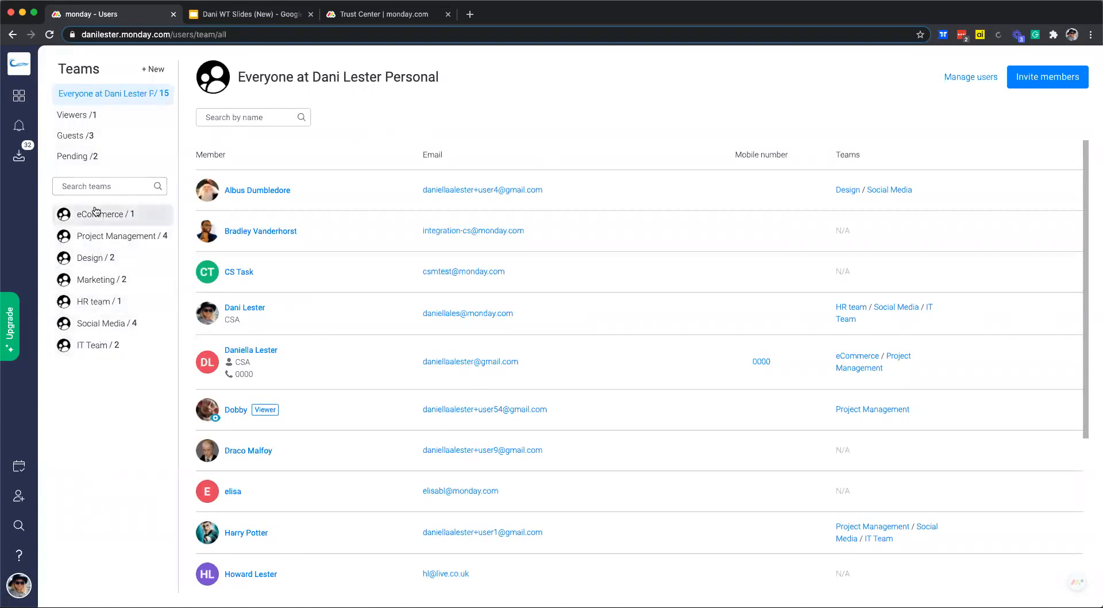
# Create a new team named 'New Social Media Team'.
pyautogui.click(153, 70)
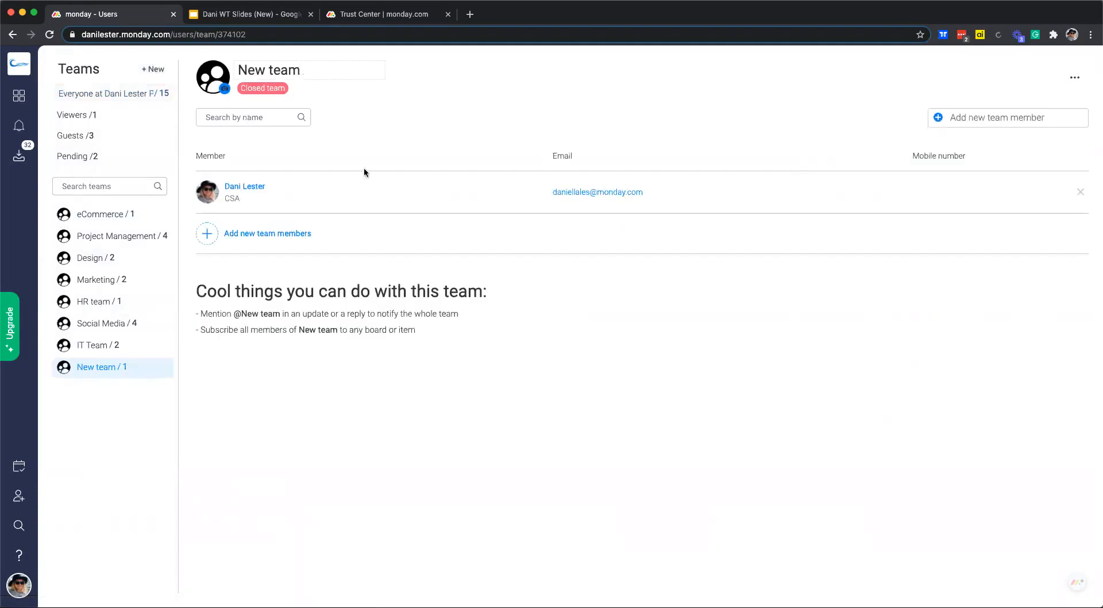
pyautogui.moveTo(319, 71); pyautogui.dragTo(228, 64)
pyautogui.click(298, 70)
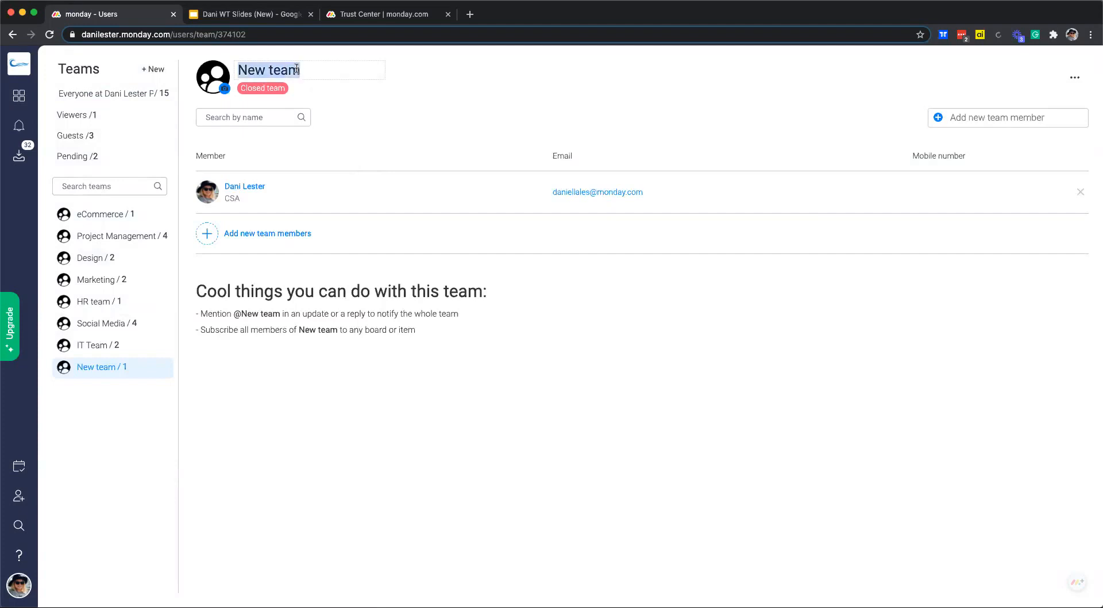
pyautogui.write('New Soc')
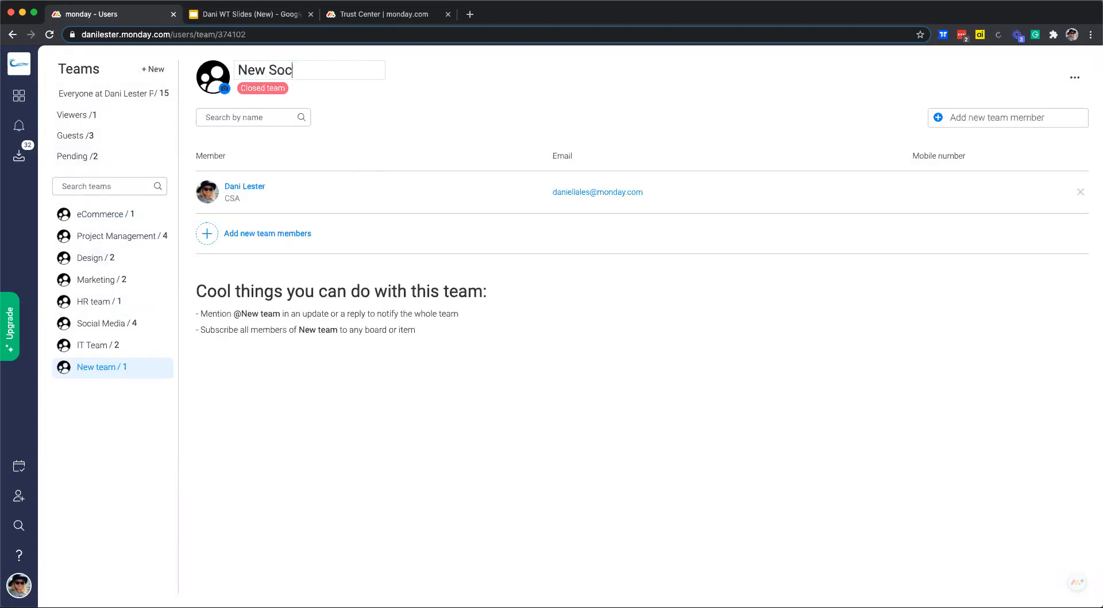
pyautogui.write('ial Media Team')
pyautogui.press('Return')
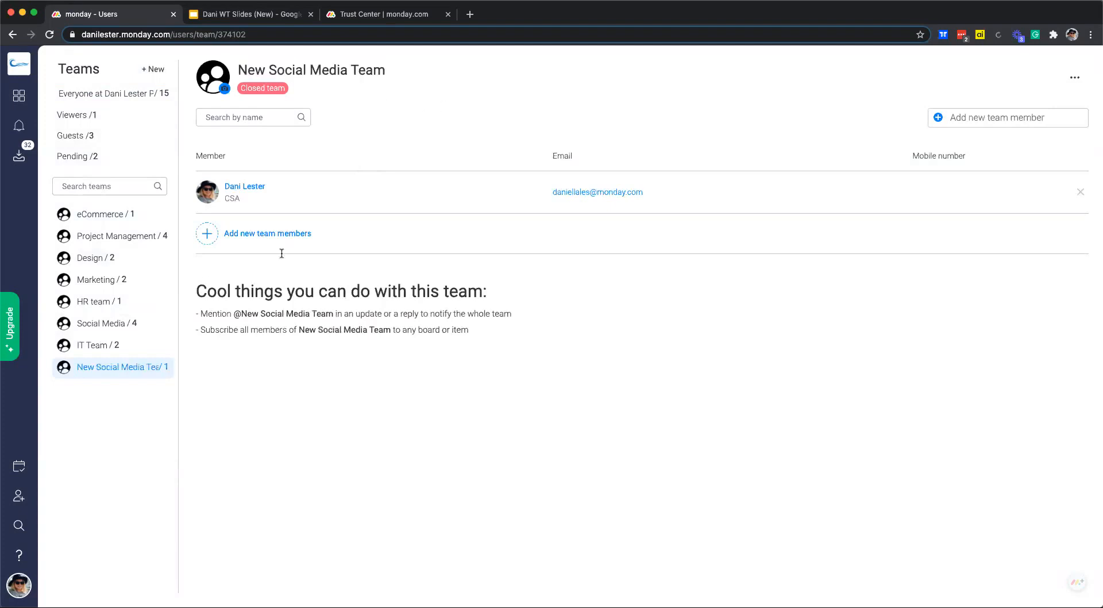
# Add three users to the team, one found by name search, then return to the 2020 board.
pyautogui.click(285, 235)
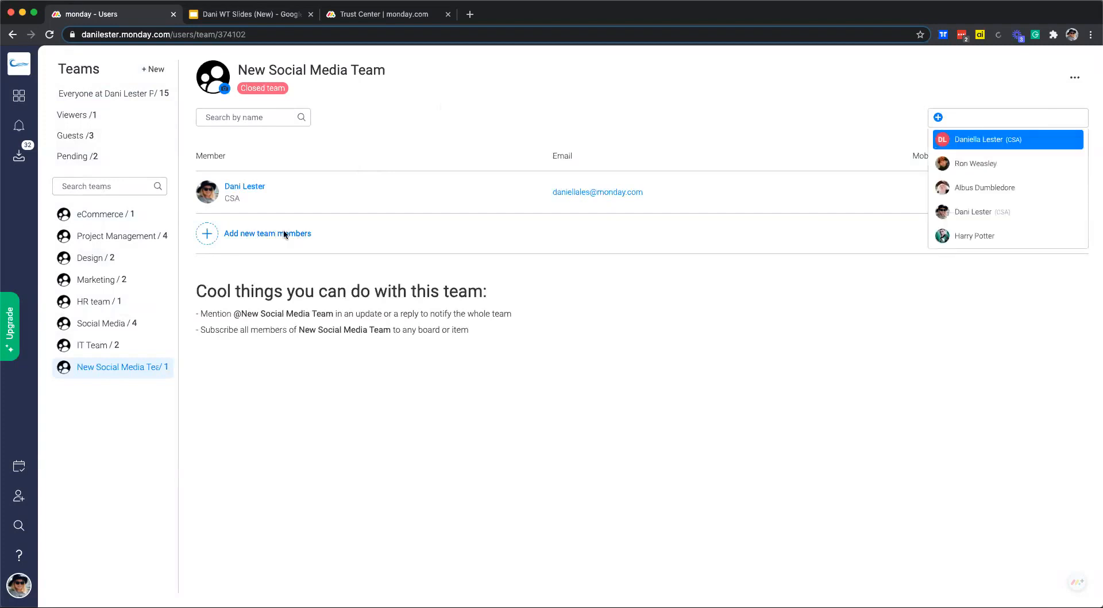
pyautogui.click(991, 166)
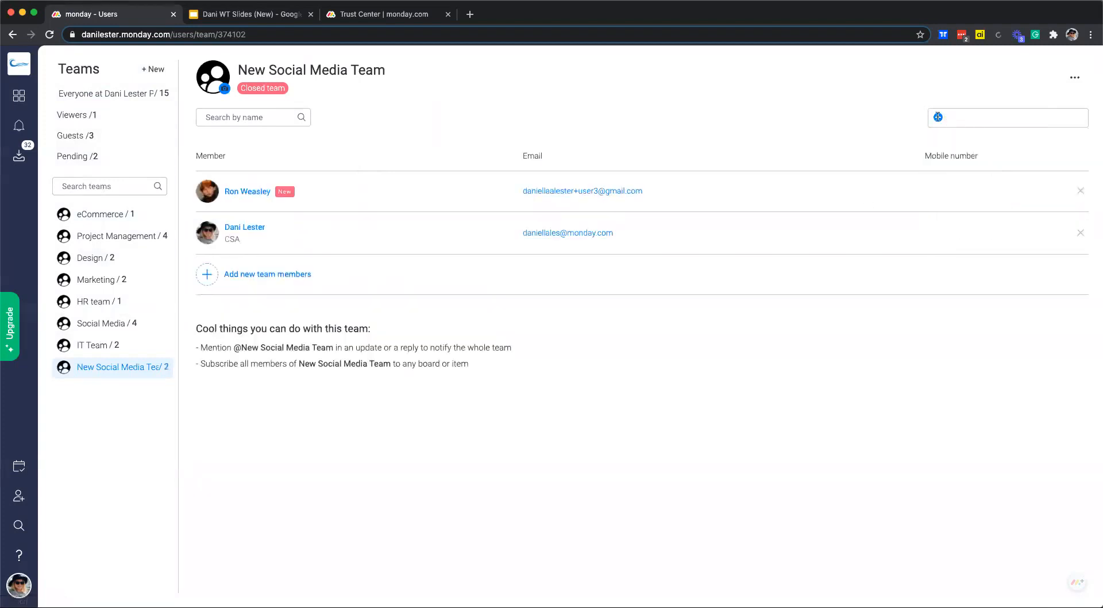
pyautogui.click(985, 117)
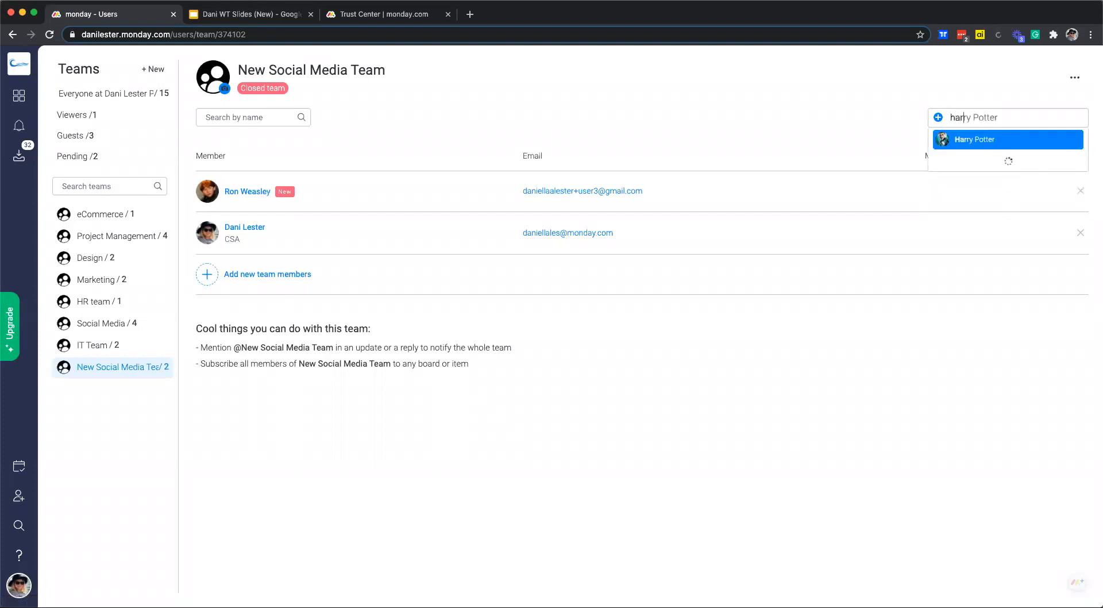
pyautogui.click(978, 136)
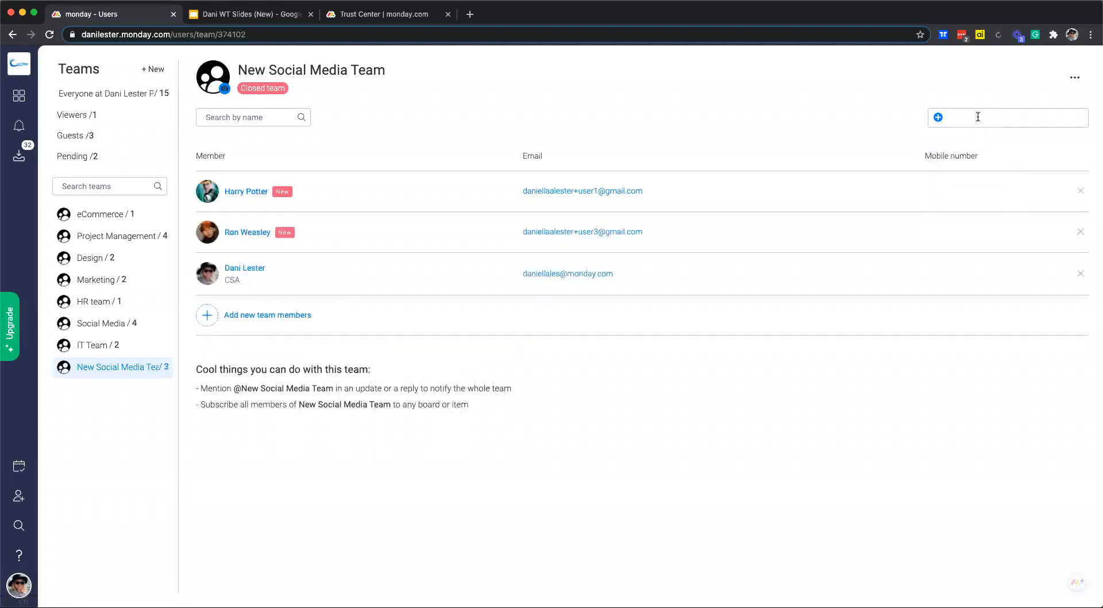
pyautogui.write('albus')
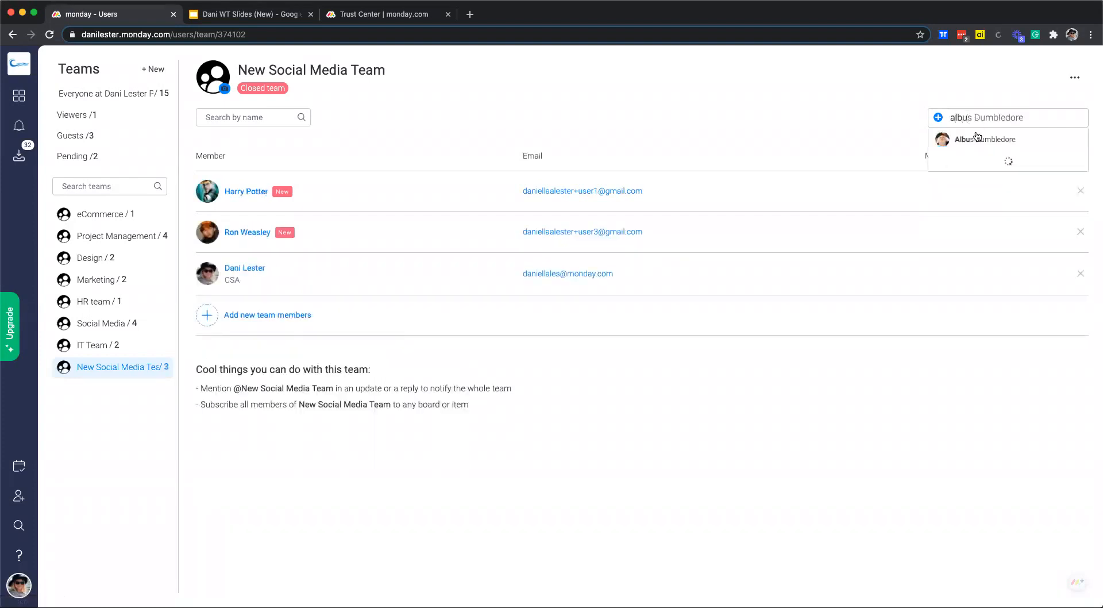
pyautogui.click(978, 139)
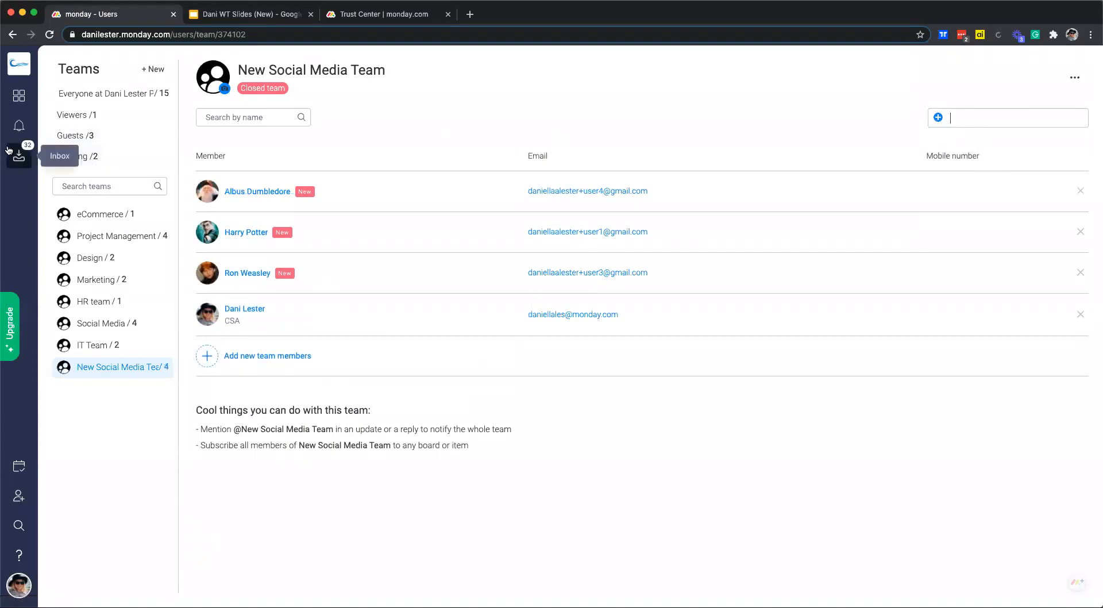
pyautogui.click(19, 99)
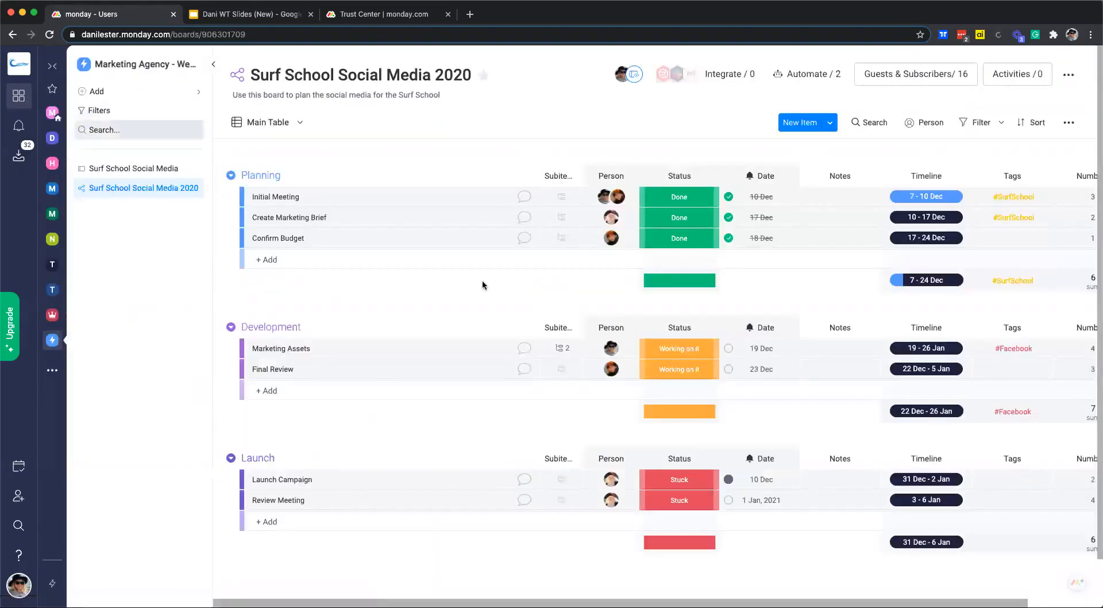
# Add an 'Everyone on this item' mention to the Initial Meeting draft update, then close the panel.
pyautogui.click(524, 198)
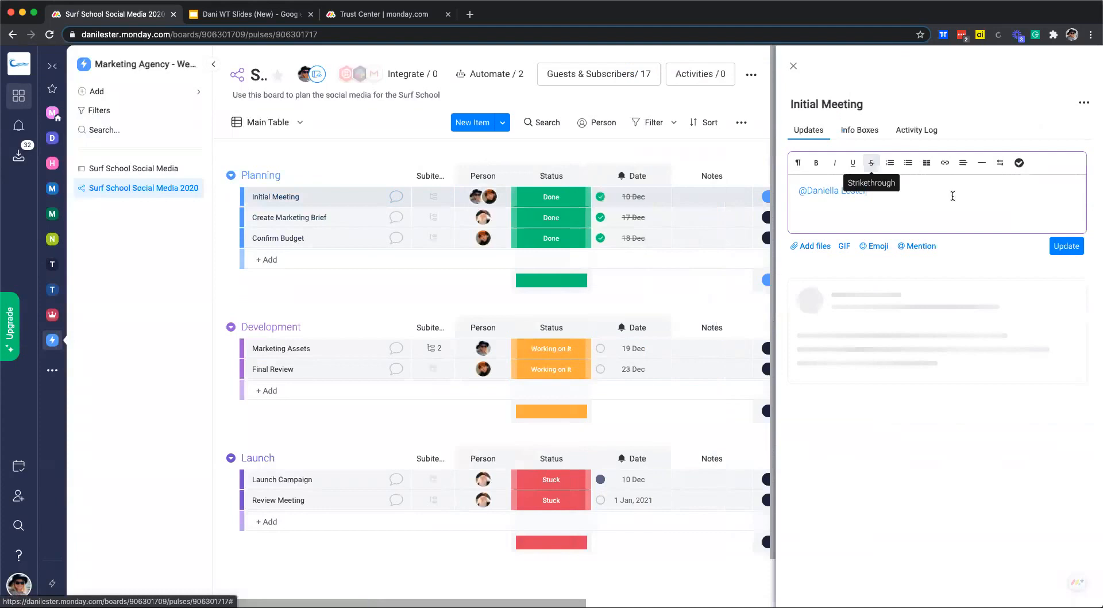
pyautogui.write('@')
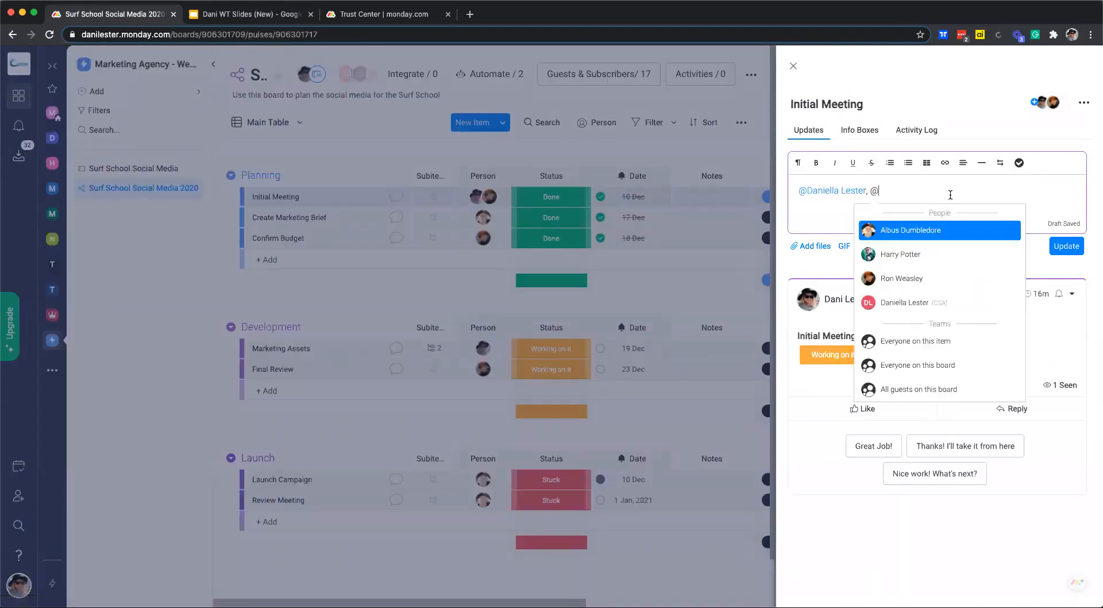
pyautogui.write('new')
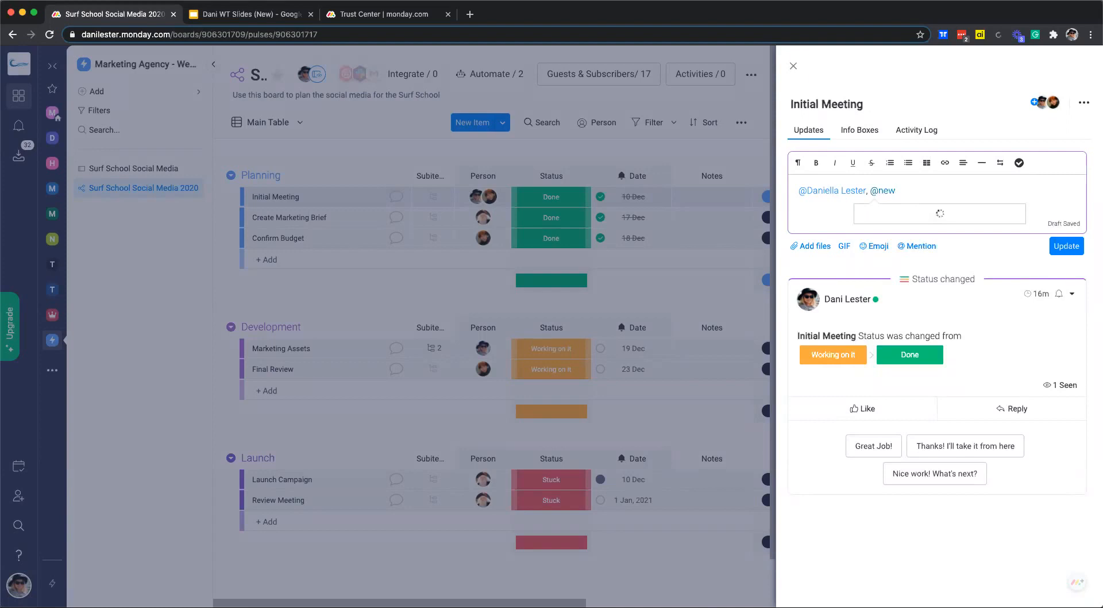
pyautogui.press('BackSpace')
pyautogui.press('BackSpace')
pyautogui.press('BackSpace')
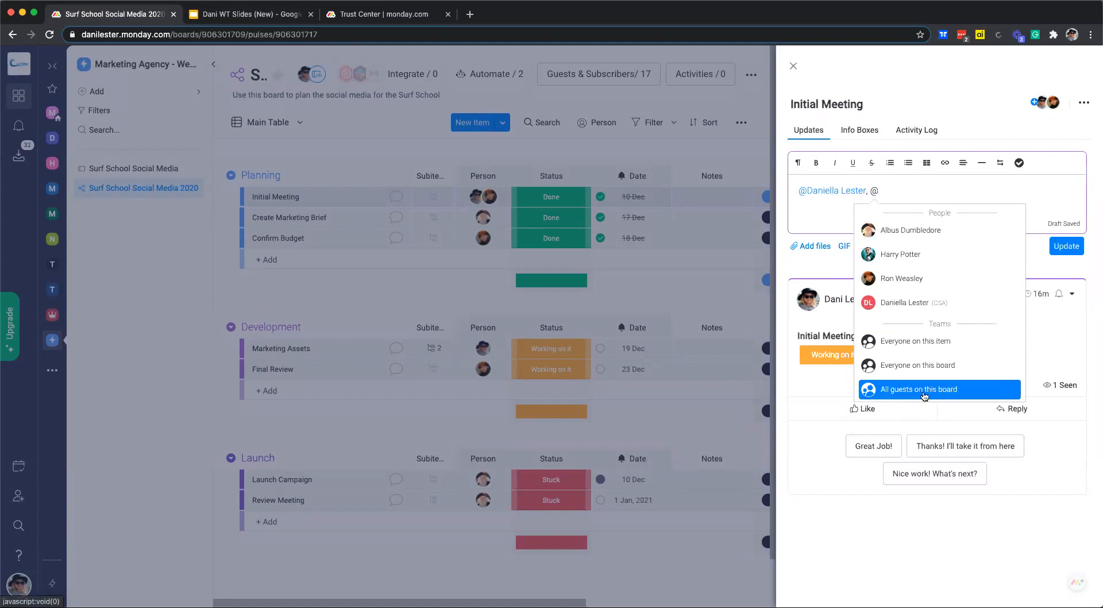
pyautogui.click(920, 341)
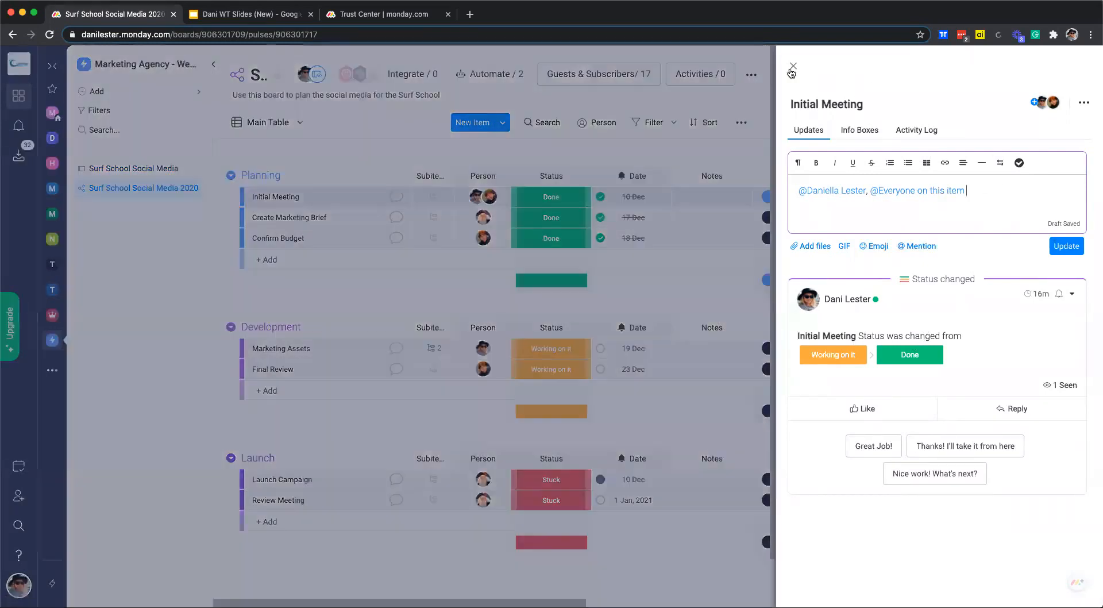
pyautogui.click(795, 65)
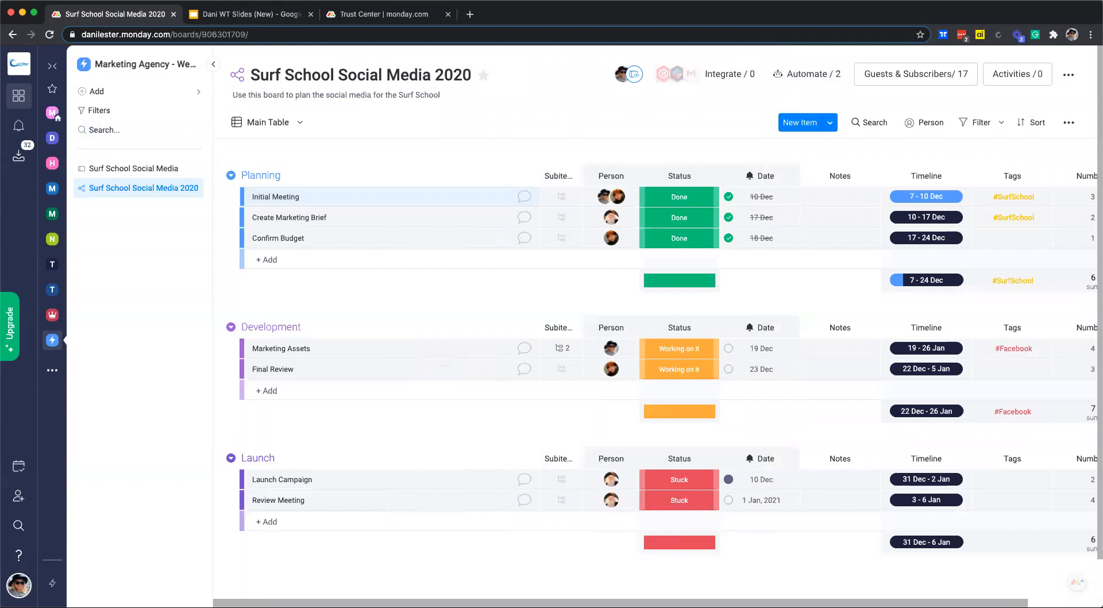
# Open the Inbox and look through the recent bell notifications.
pyautogui.click(9, 156)
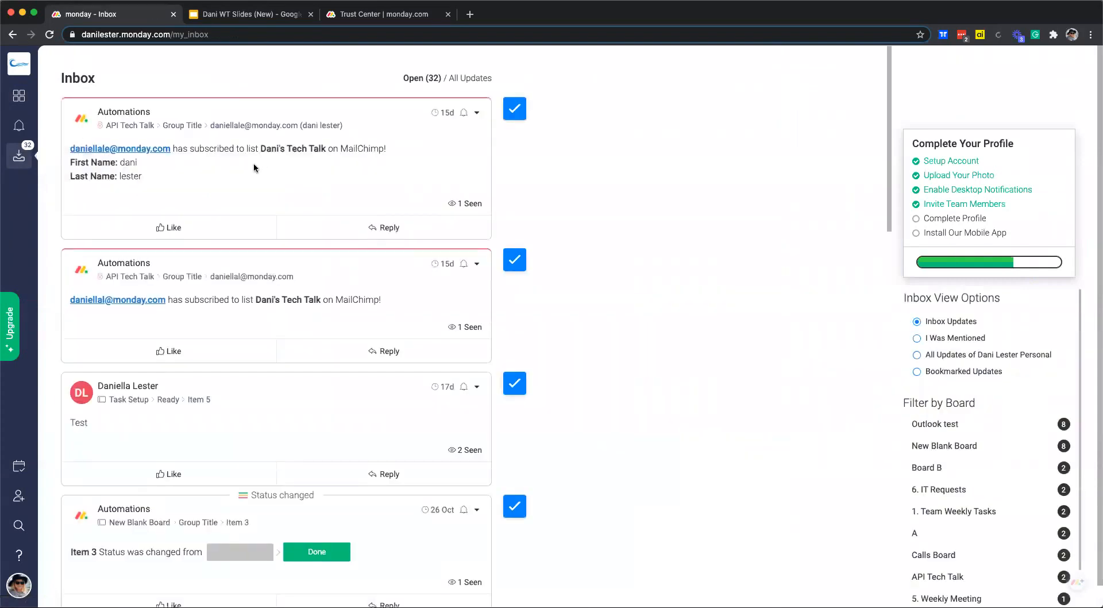
pyautogui.click(15, 128)
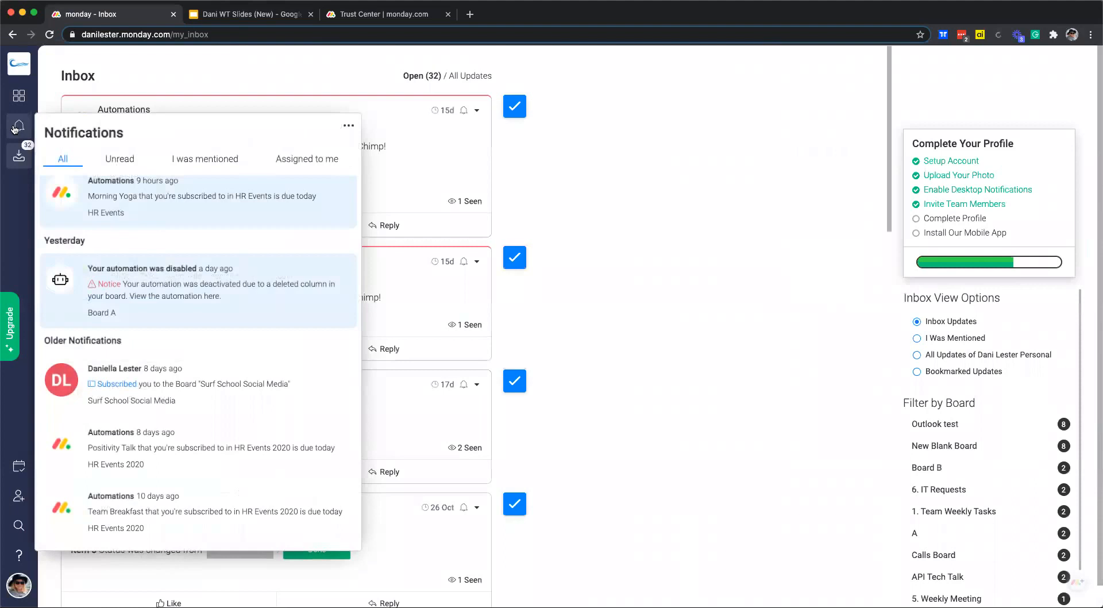
pyautogui.scroll(-5, 212, 360)
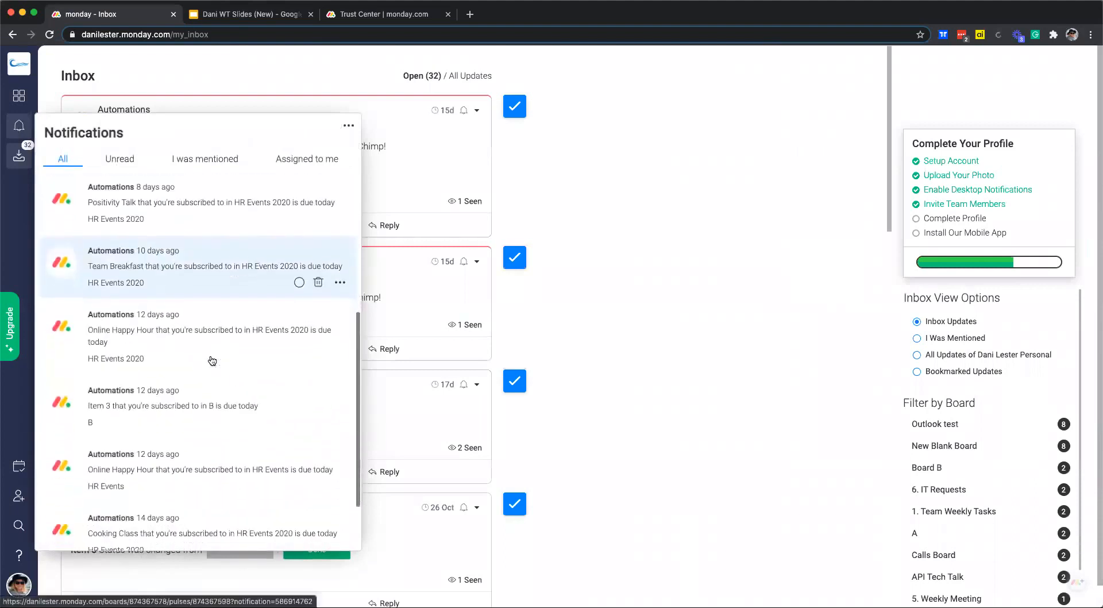
pyautogui.scroll(-1, 212, 361)
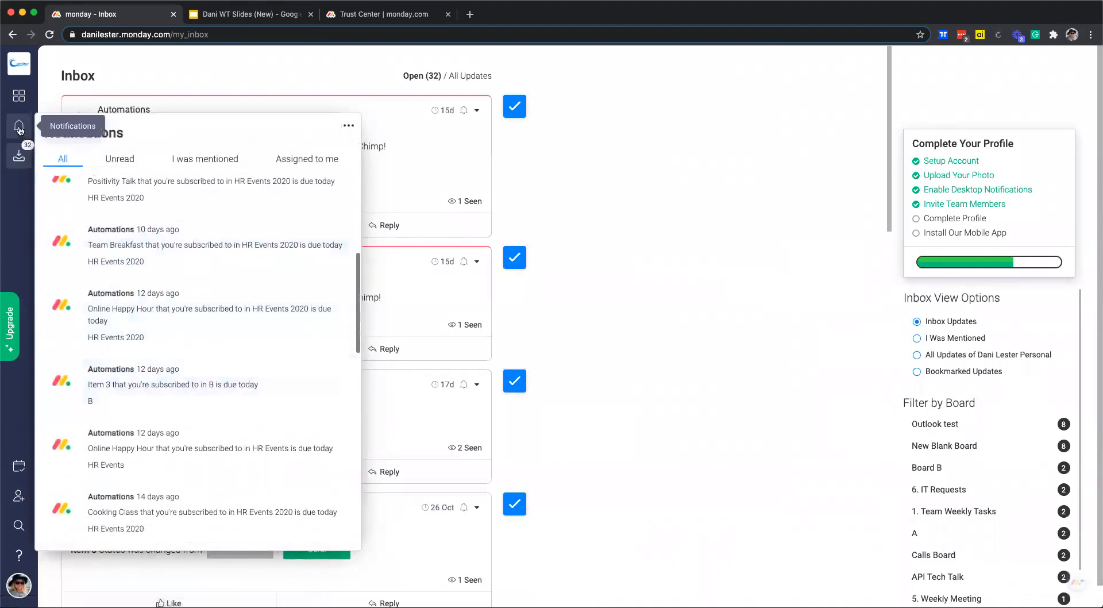
pyautogui.click(19, 155)
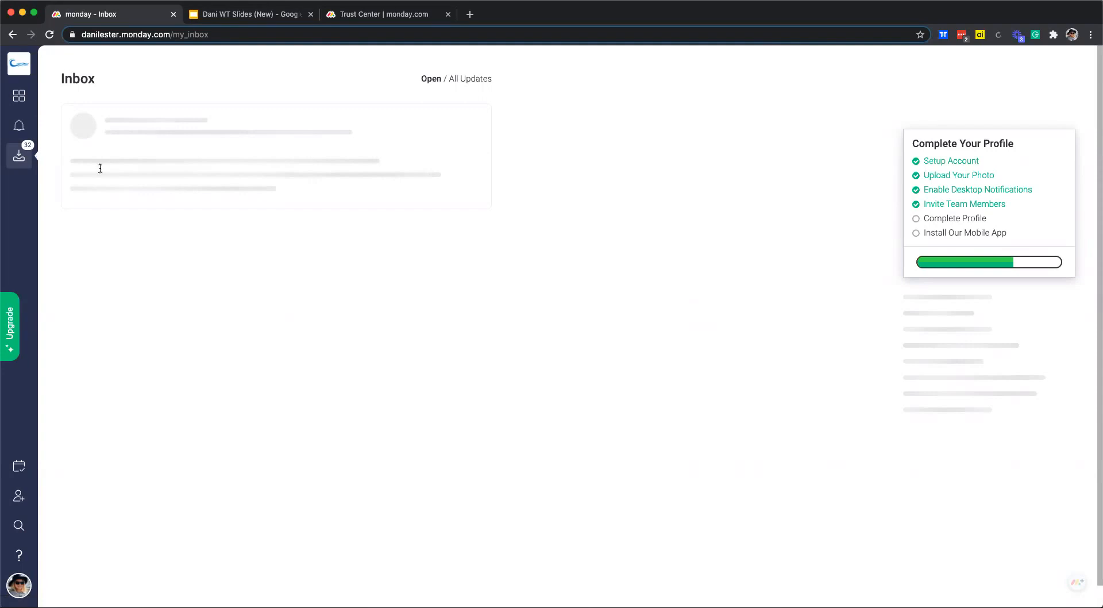
pyautogui.scroll(-15, 722, 301)
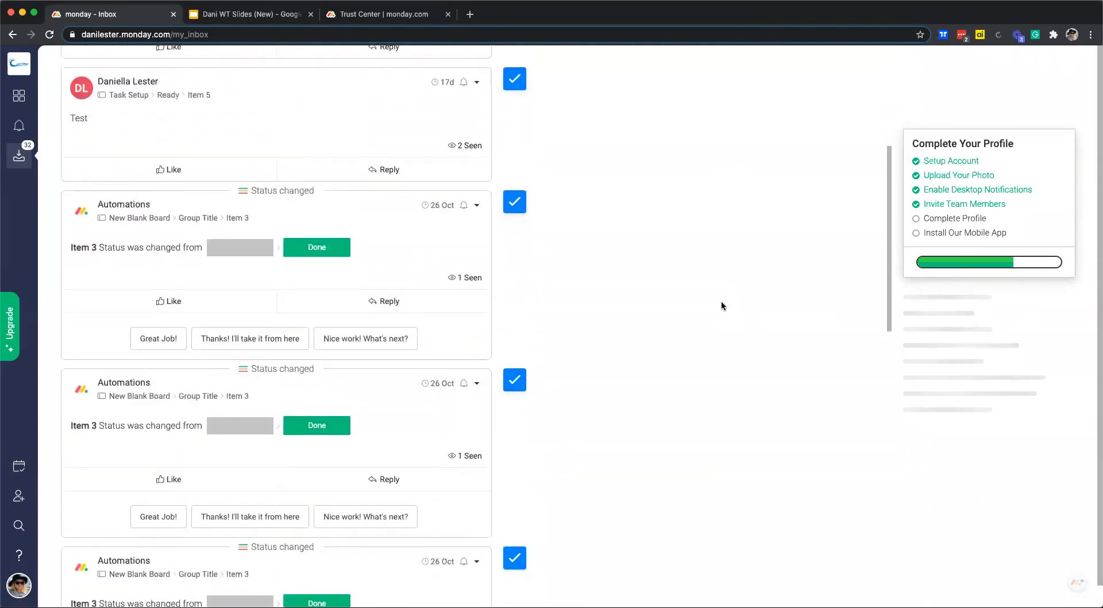
pyautogui.scroll(-10, 444, 296)
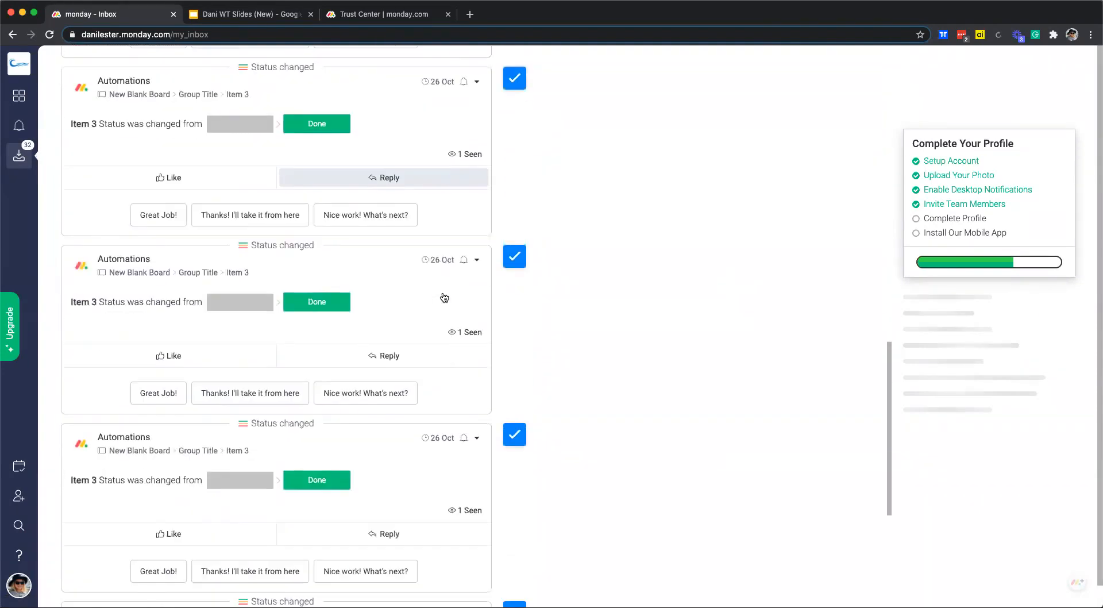
pyautogui.scroll(20, 445, 296)
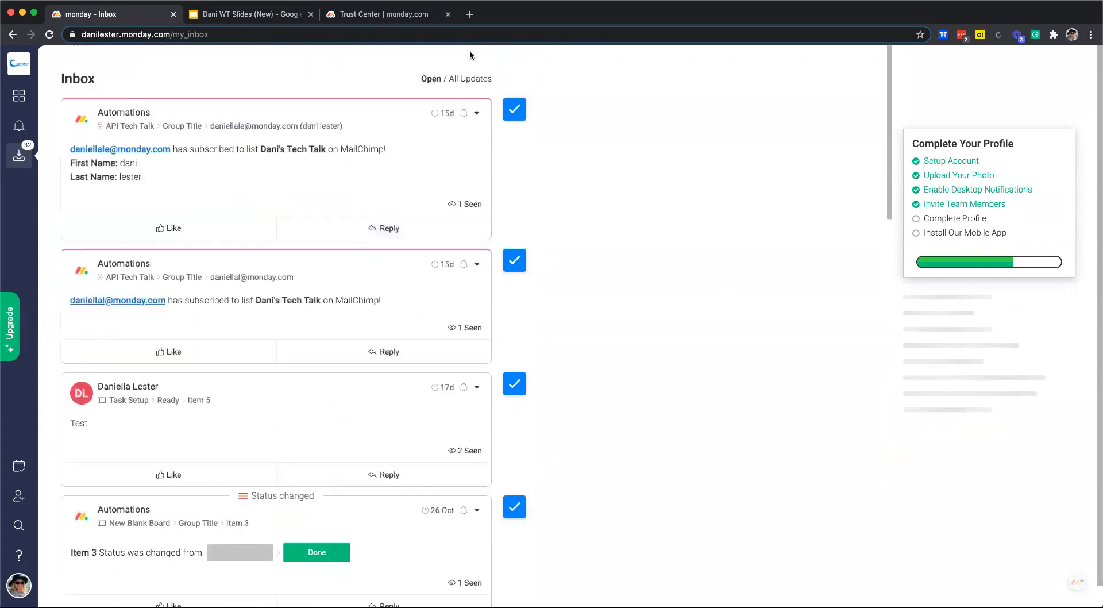
# Filter the Inbox to Open updates, mark eight cards as read, and review the board filters.
pyautogui.click(470, 79)
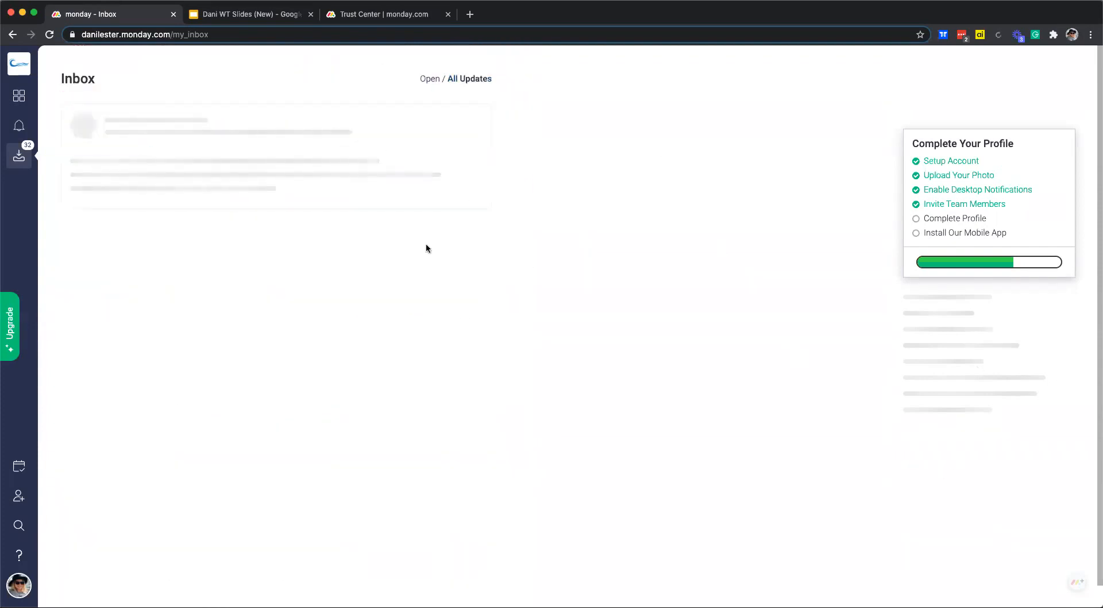
pyautogui.click(430, 79)
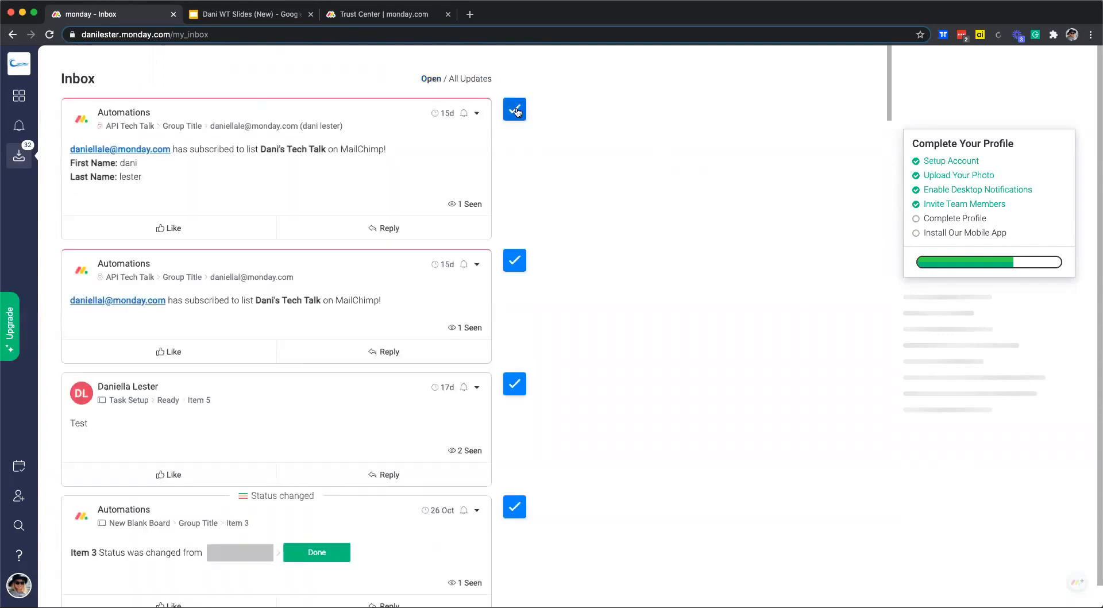
pyautogui.click(515, 110)
pyautogui.click(514, 110)
pyautogui.click(515, 110)
pyautogui.click(514, 110)
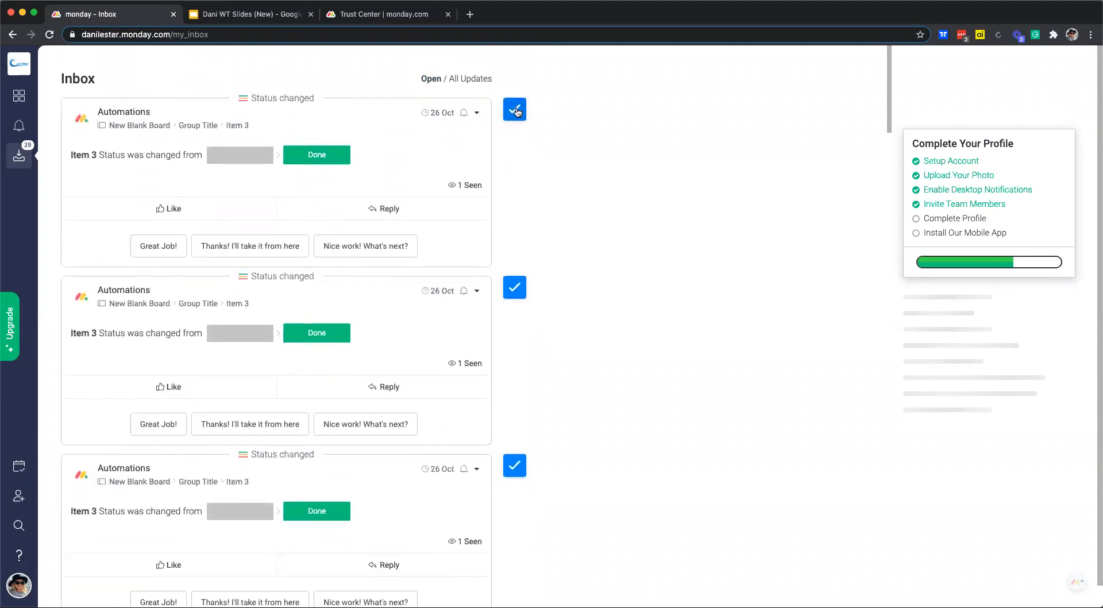
pyautogui.click(515, 110)
pyautogui.click(515, 110)
pyautogui.click(515, 110)
pyautogui.click(515, 111)
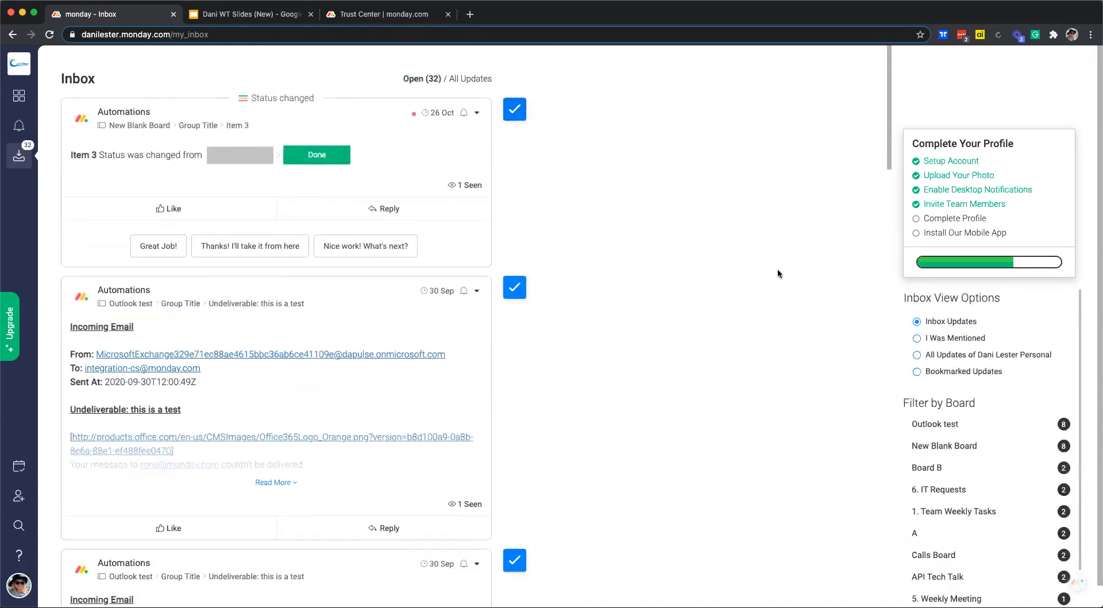
pyautogui.scroll(-1, 980, 381)
pyautogui.scroll(1, 980, 381)
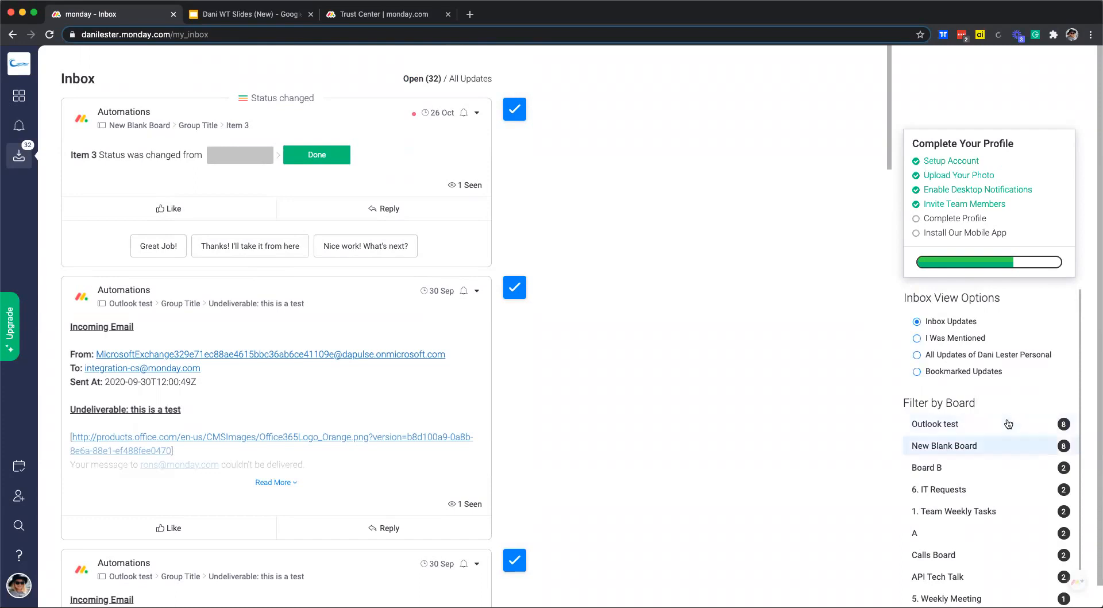
pyautogui.scroll(-1, 1008, 424)
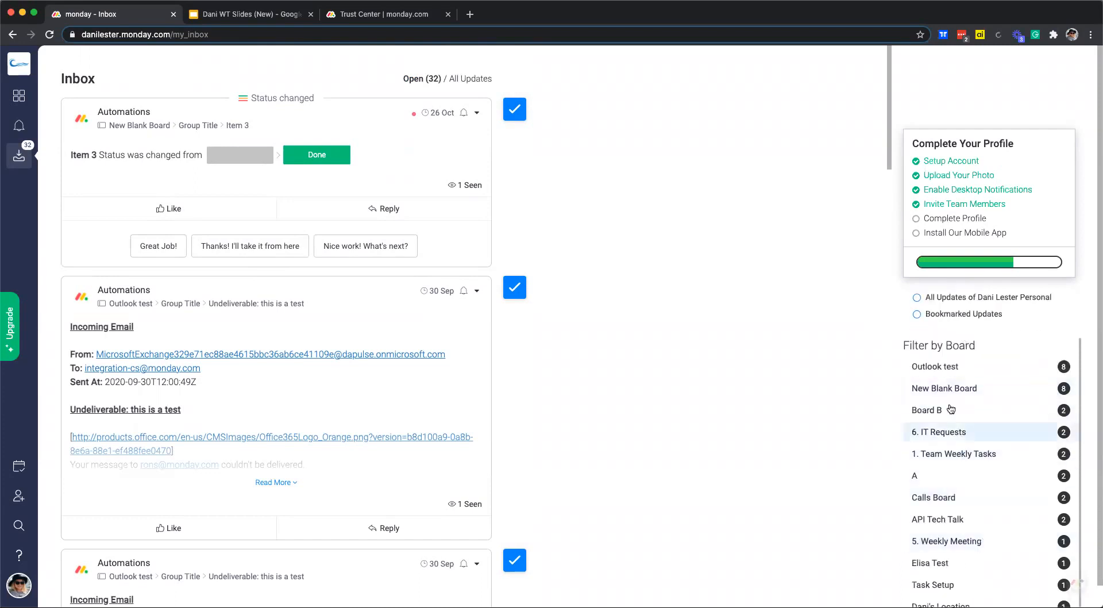
pyautogui.scroll(1, 954, 425)
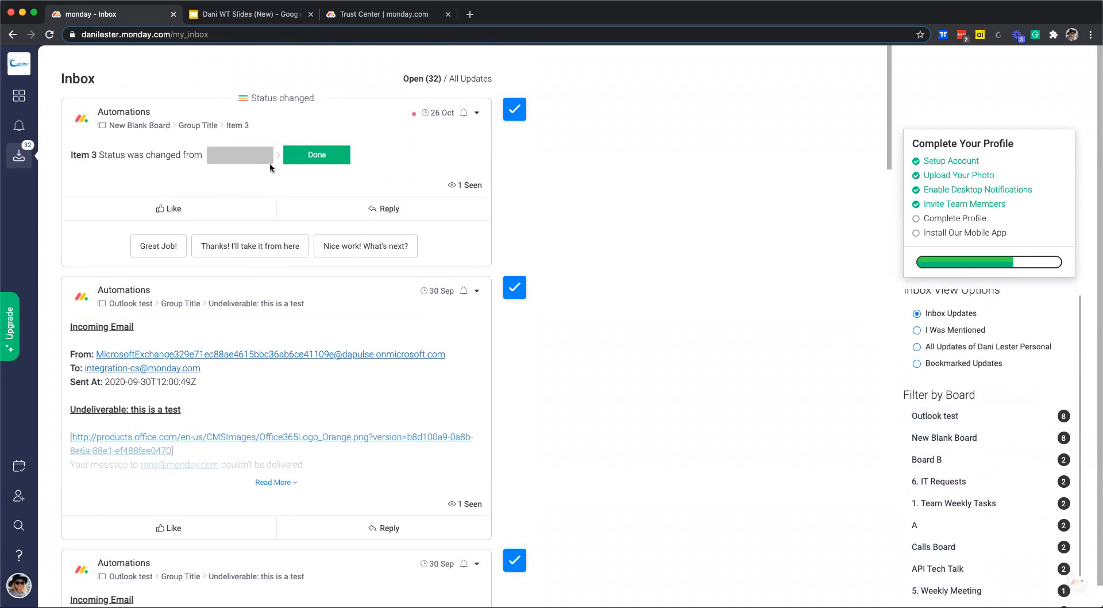
pyautogui.click(18, 98)
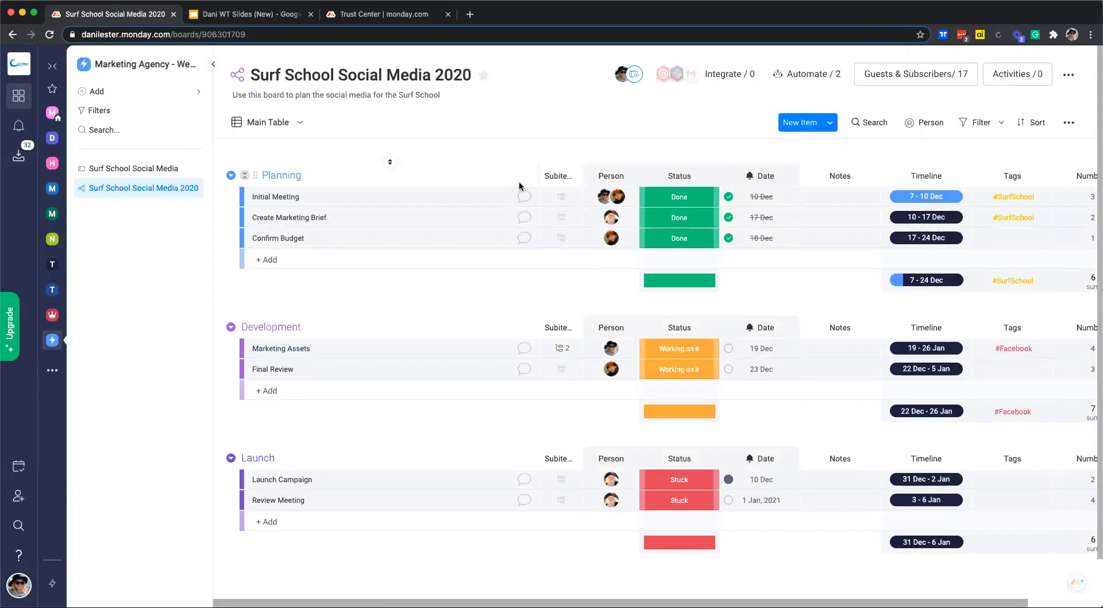
pyautogui.click(869, 122)
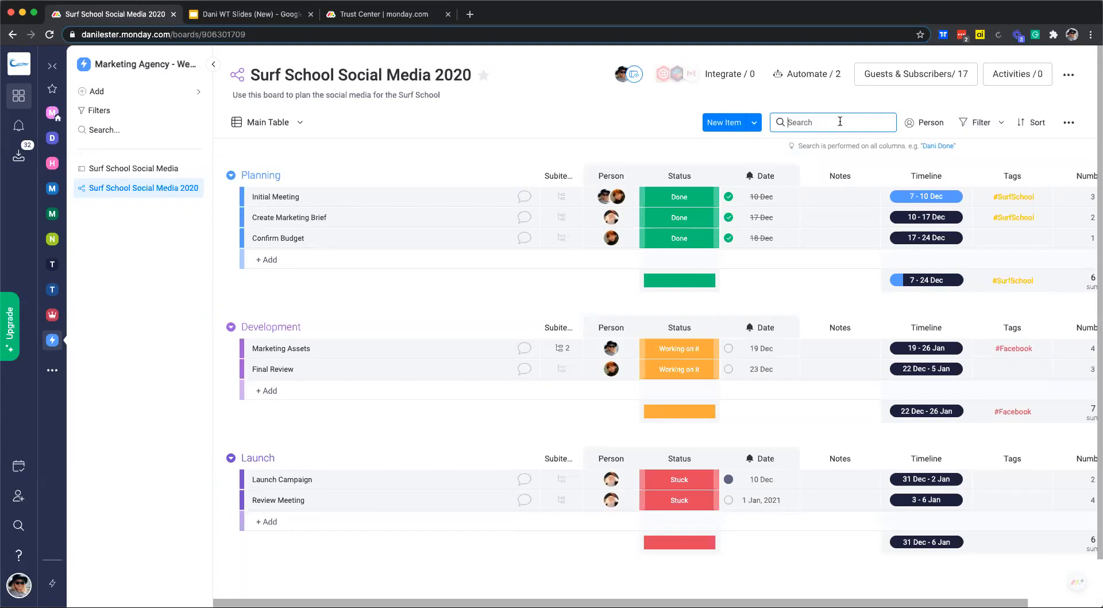
pyautogui.write('meeting')
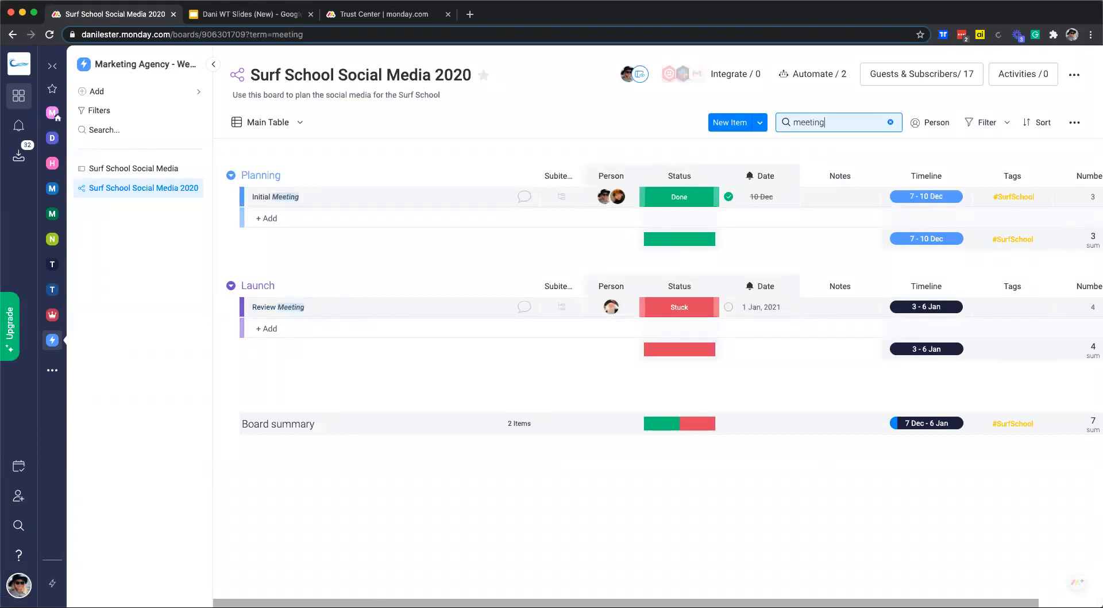
pyautogui.click(890, 122)
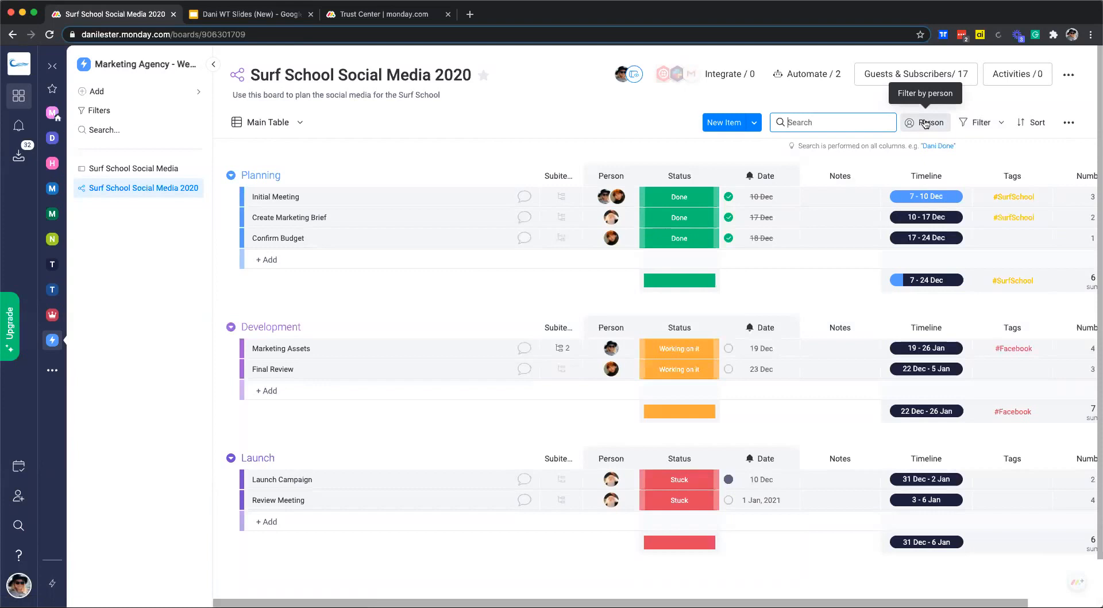
pyautogui.click(925, 123)
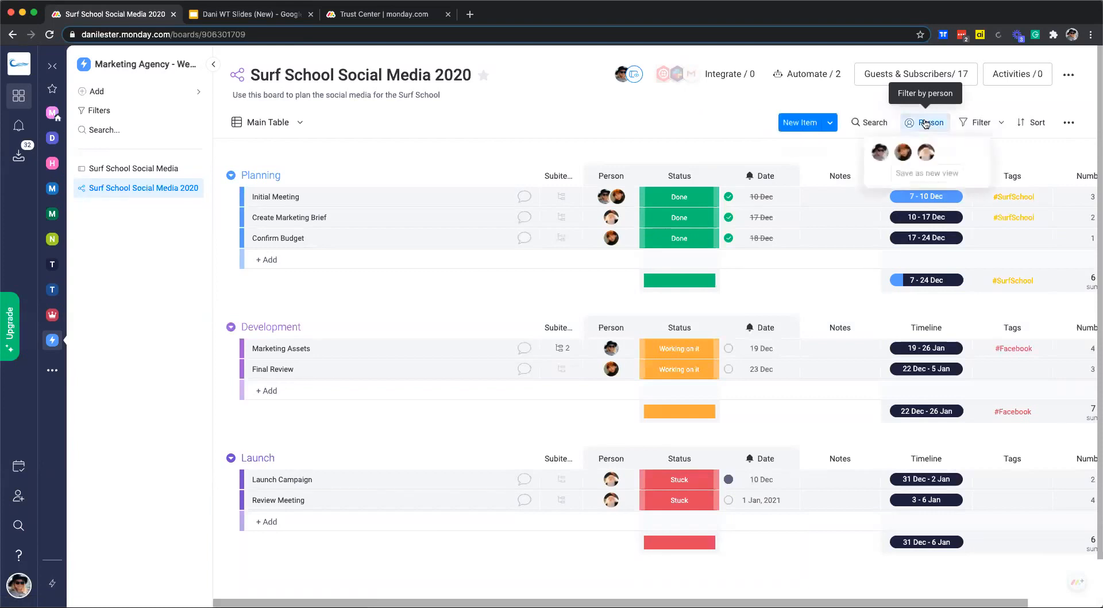
pyautogui.click(879, 152)
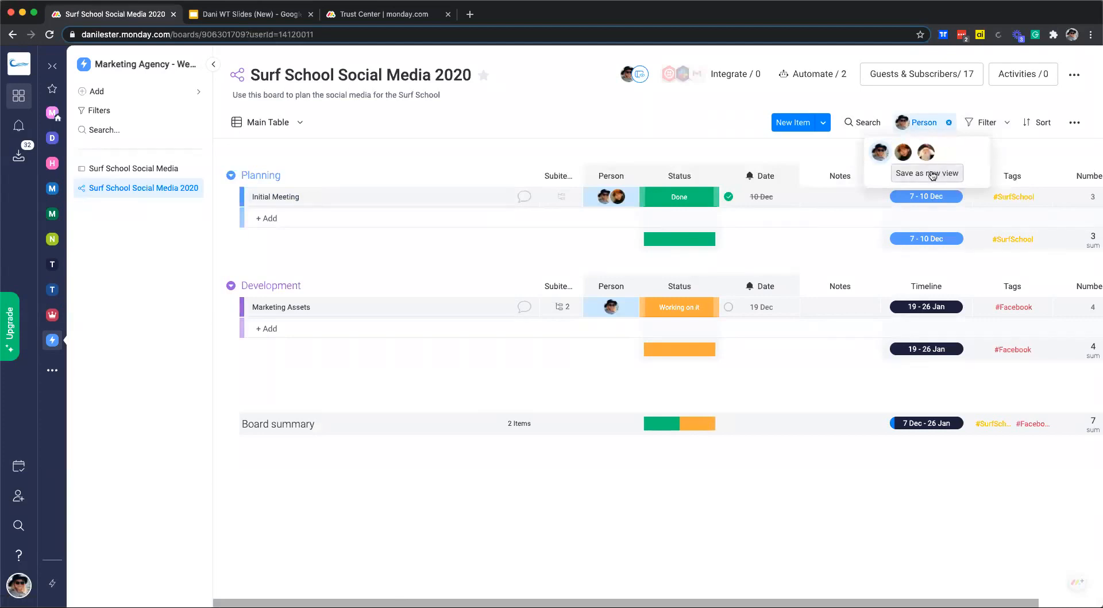
pyautogui.click(948, 123)
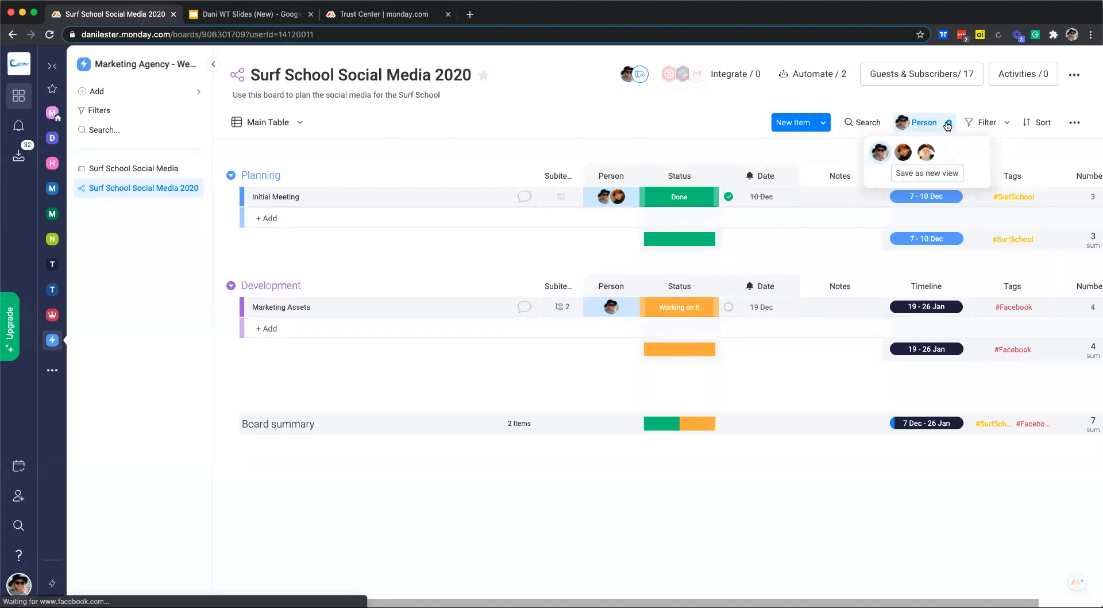
# Add a custom board filter keeping only items whose Status is Working on it.
pyautogui.click(1001, 126)
pyautogui.click(983, 124)
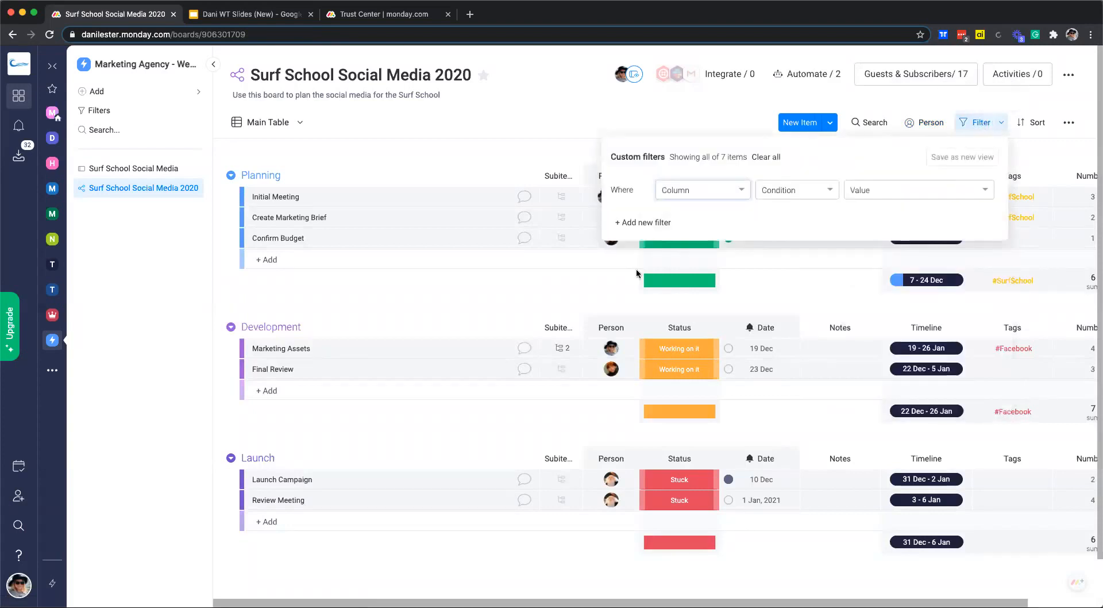
pyautogui.click(711, 192)
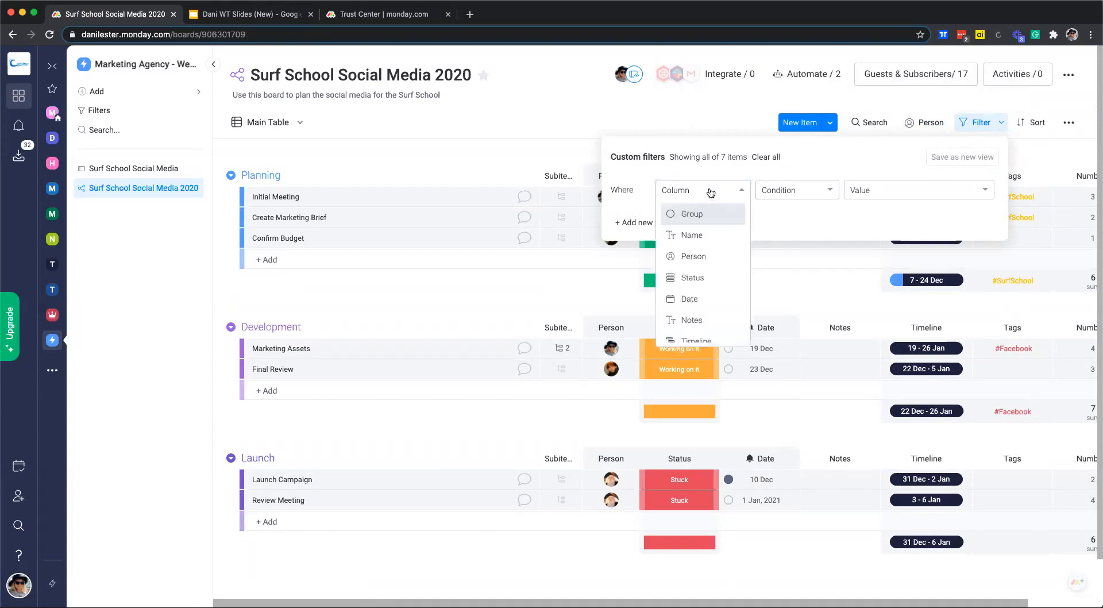
pyautogui.click(686, 277)
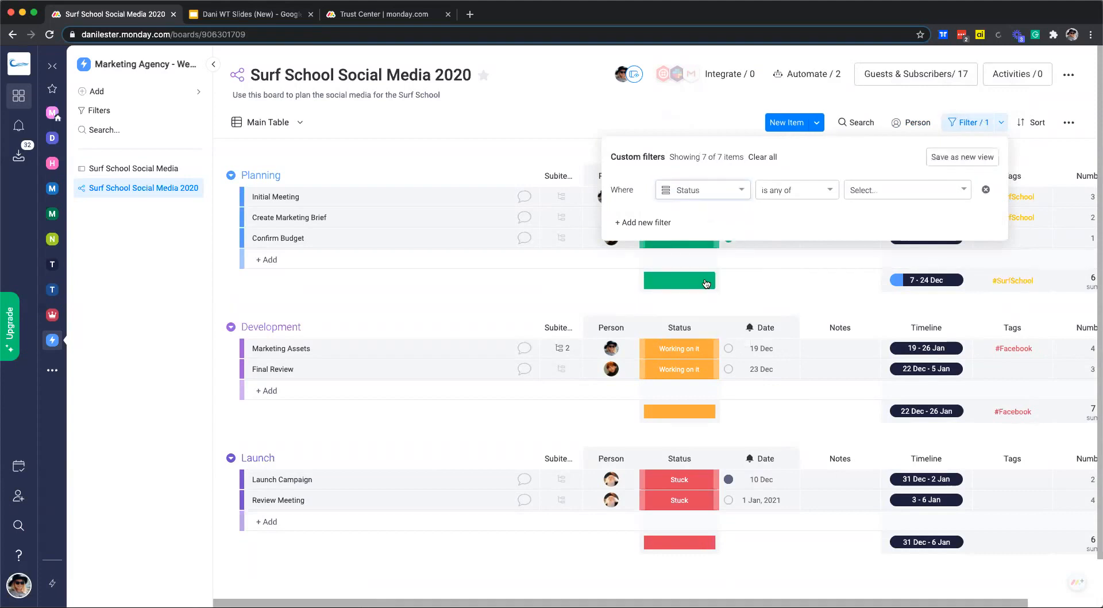
pyautogui.click(789, 190)
pyautogui.click(797, 294)
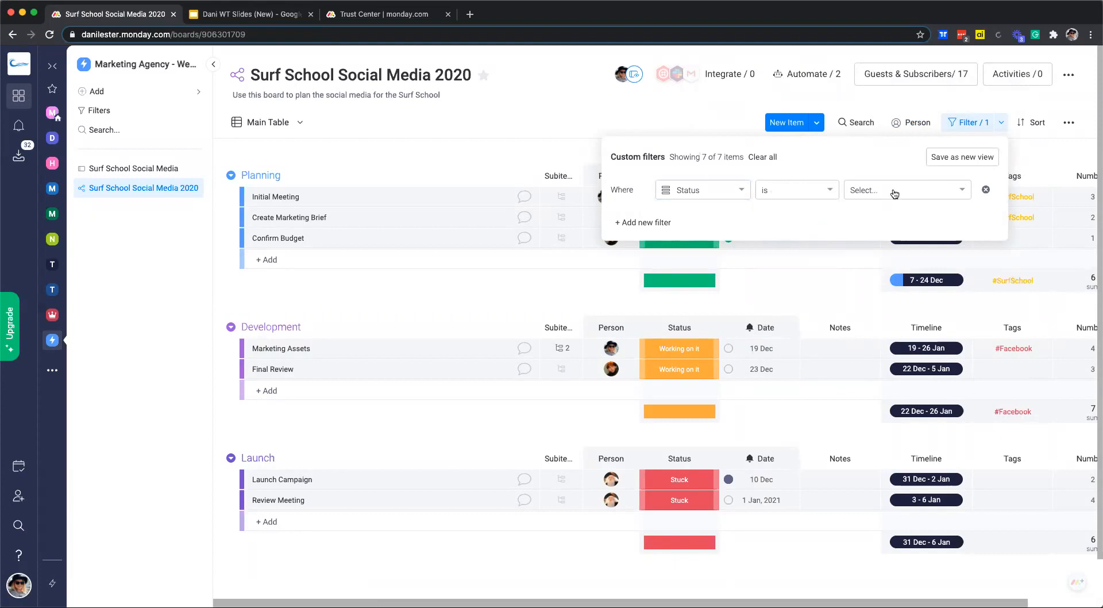
pyautogui.click(893, 194)
pyautogui.click(889, 215)
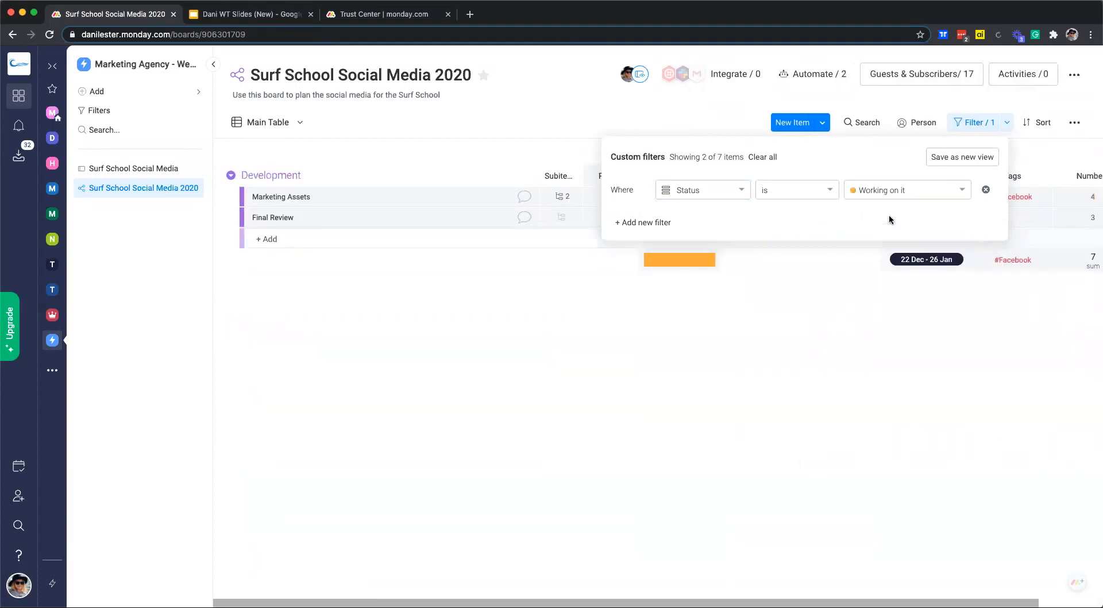
# Add a second filter condition requiring Person is assigned, then close the filter settings.
pyautogui.click(635, 222)
pyautogui.click(702, 216)
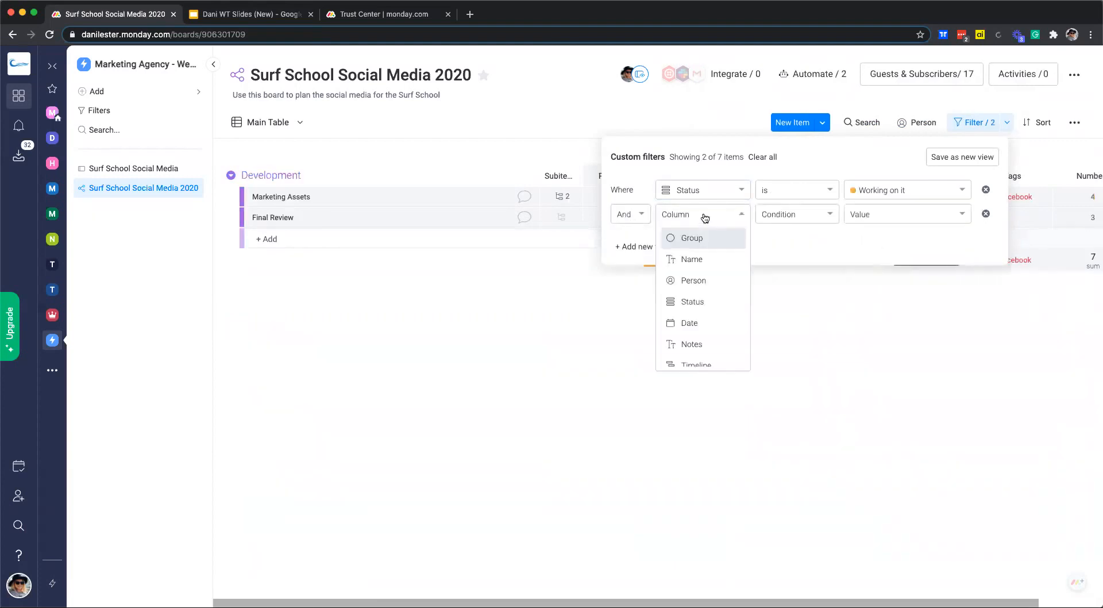
pyautogui.click(705, 272)
pyautogui.click(799, 215)
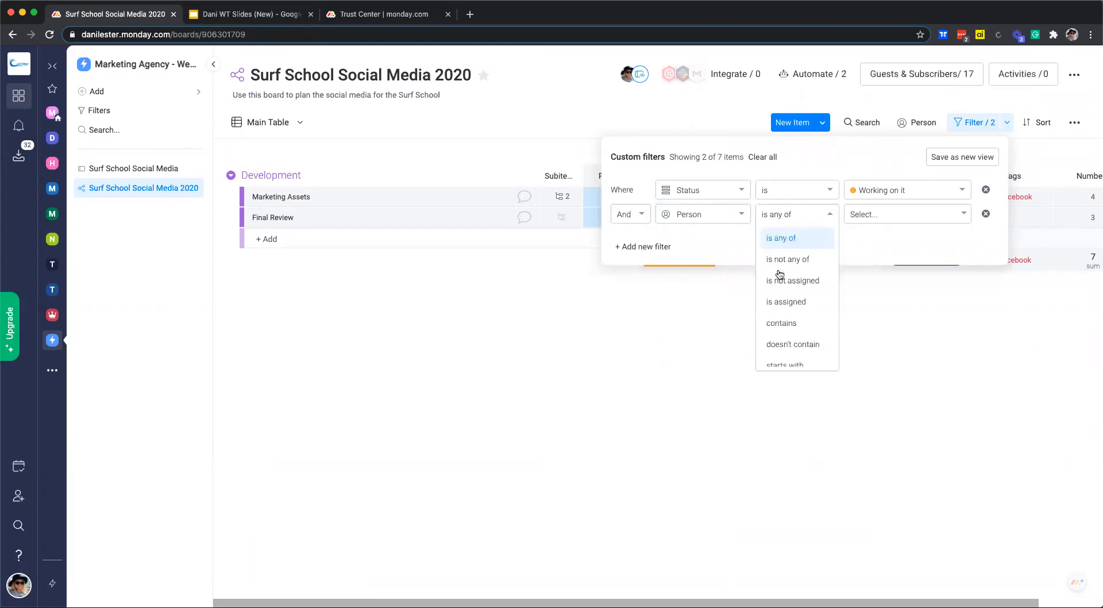
pyautogui.click(786, 301)
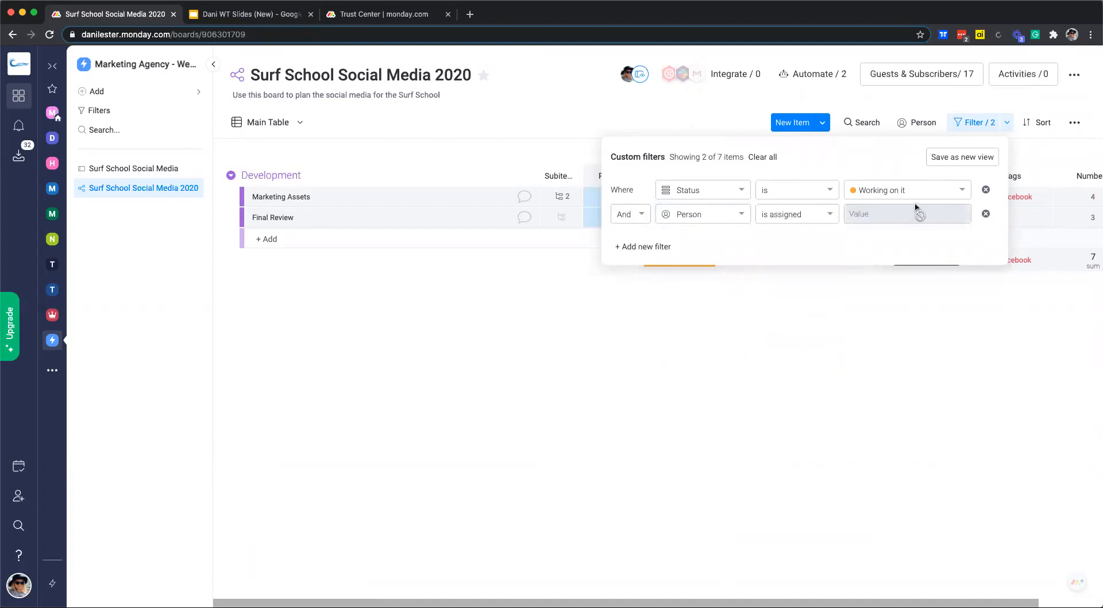
pyautogui.click(805, 423)
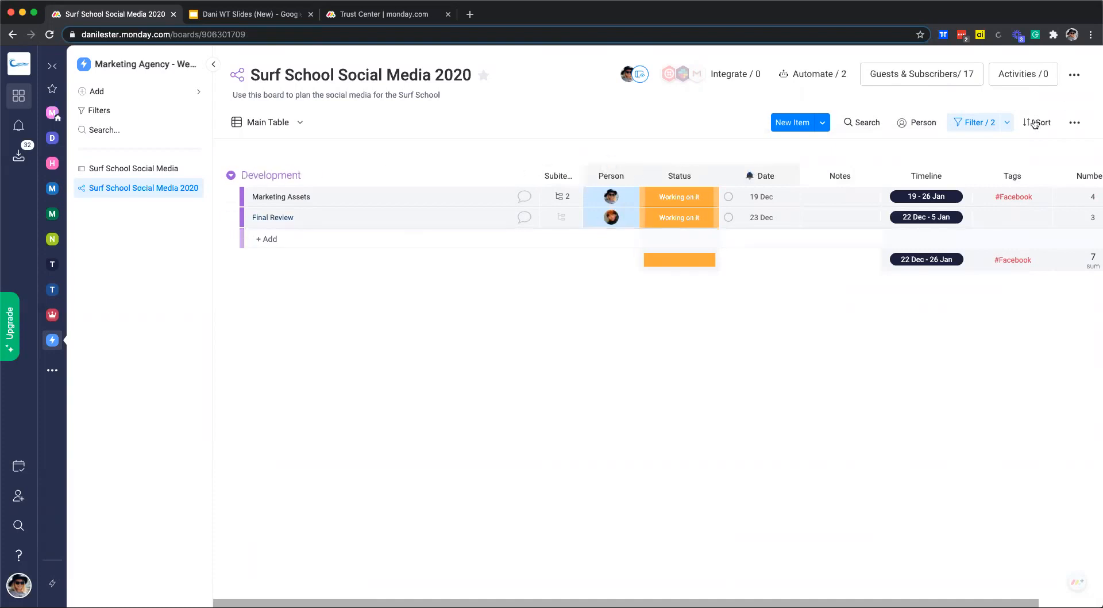
# Recheck the custom filter settings, then go to Search Everything across the account.
pyautogui.click(1007, 127)
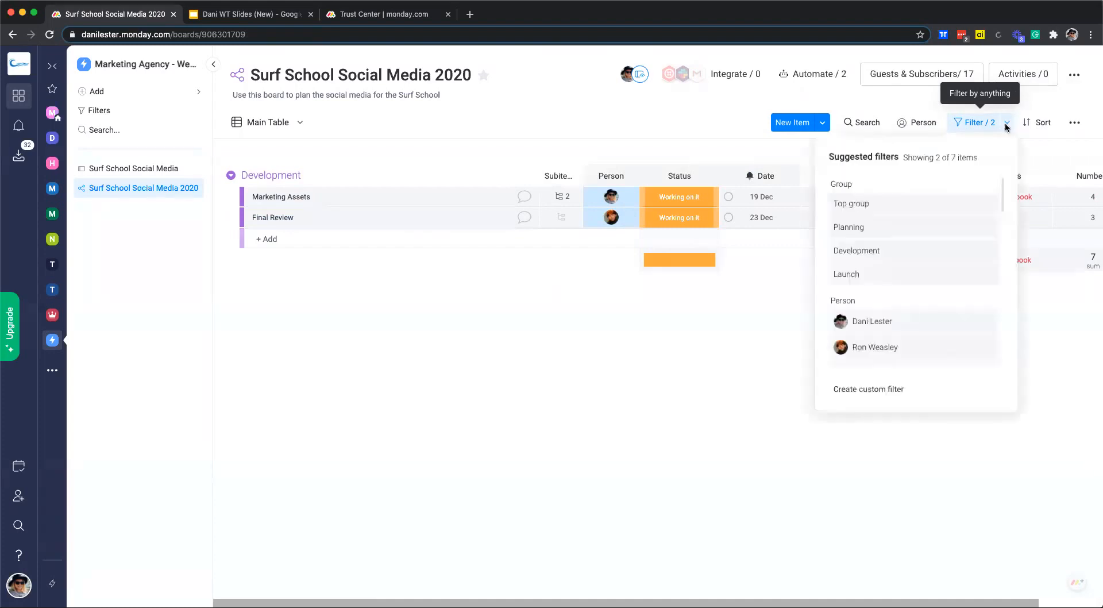
pyautogui.click(971, 127)
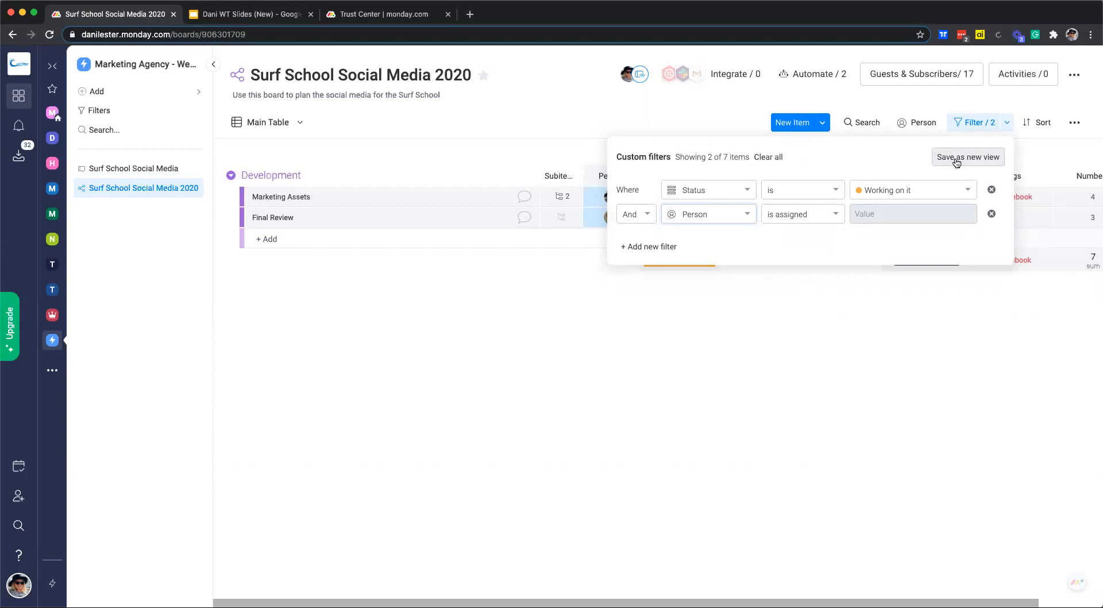
pyautogui.click(799, 332)
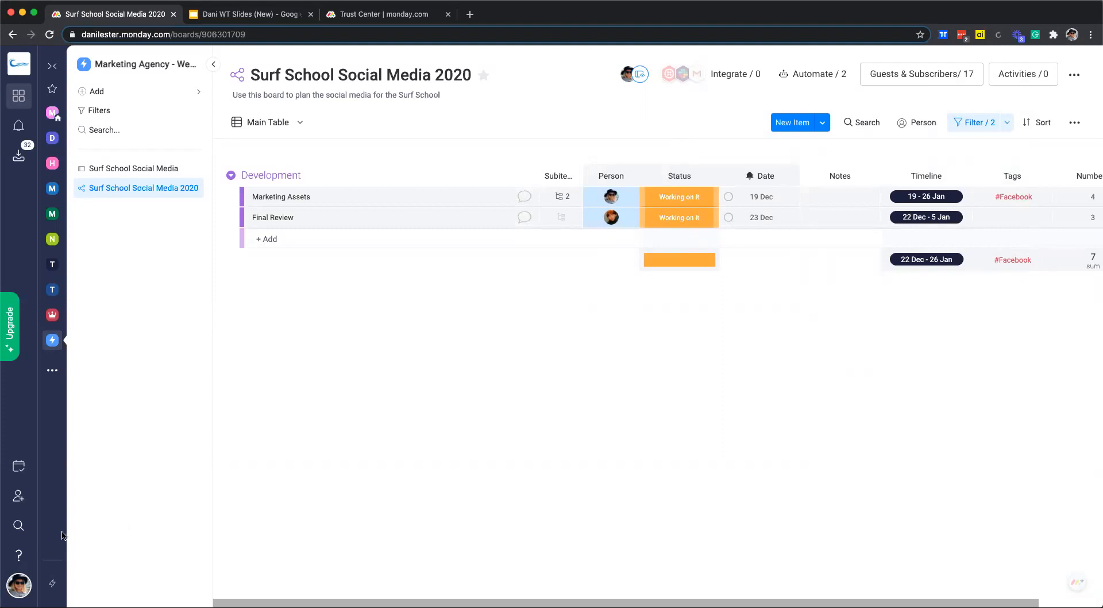
pyautogui.click(17, 531)
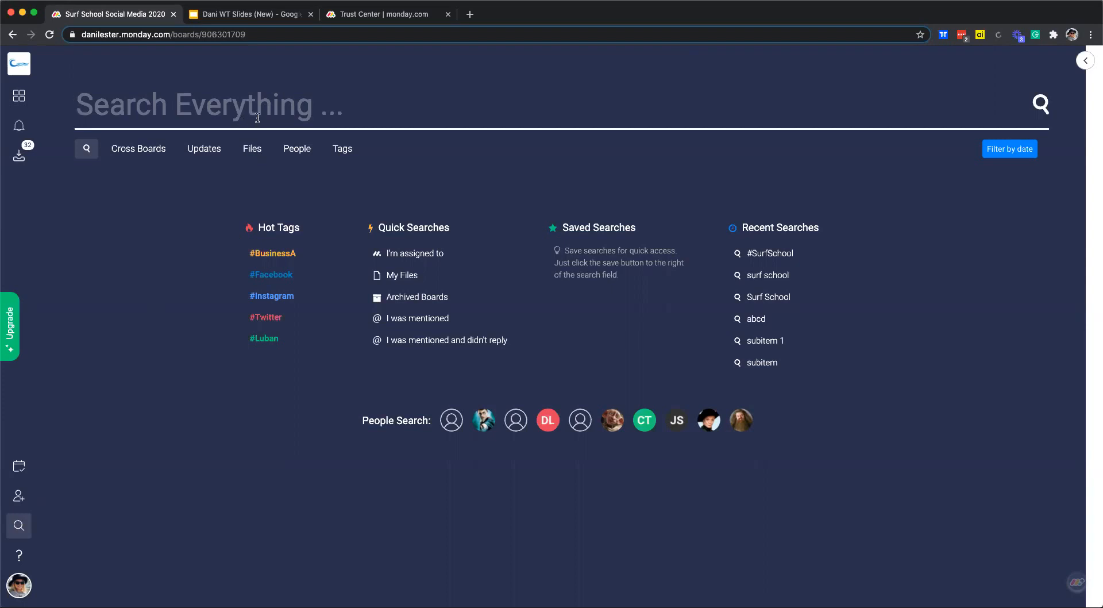
# Search all boards for 'Surf School', then clear that search term.
pyautogui.write('Surf Sc')
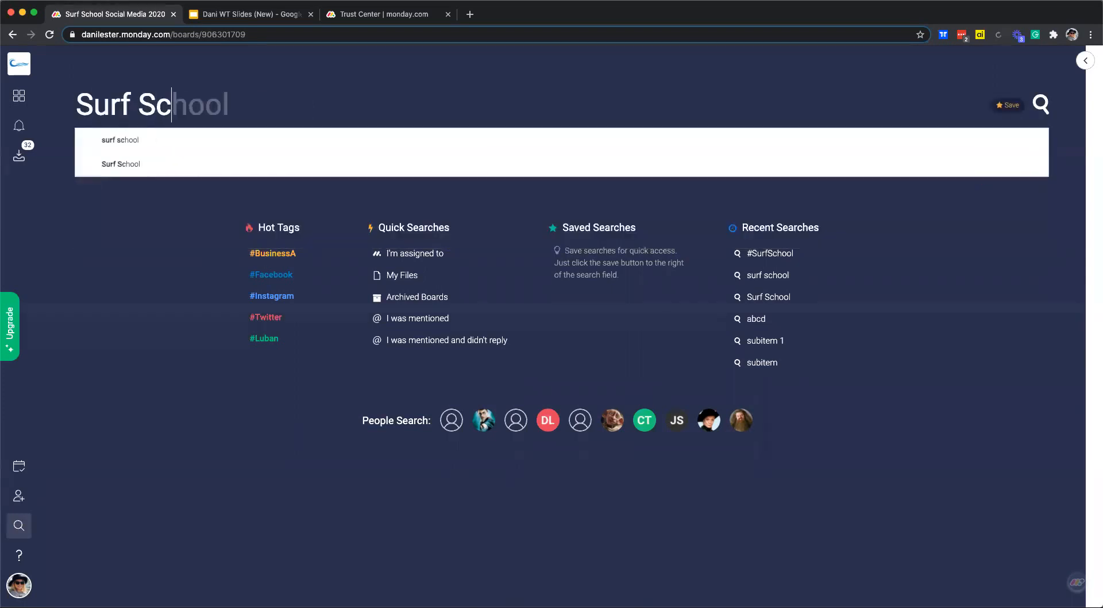
pyautogui.write('hool')
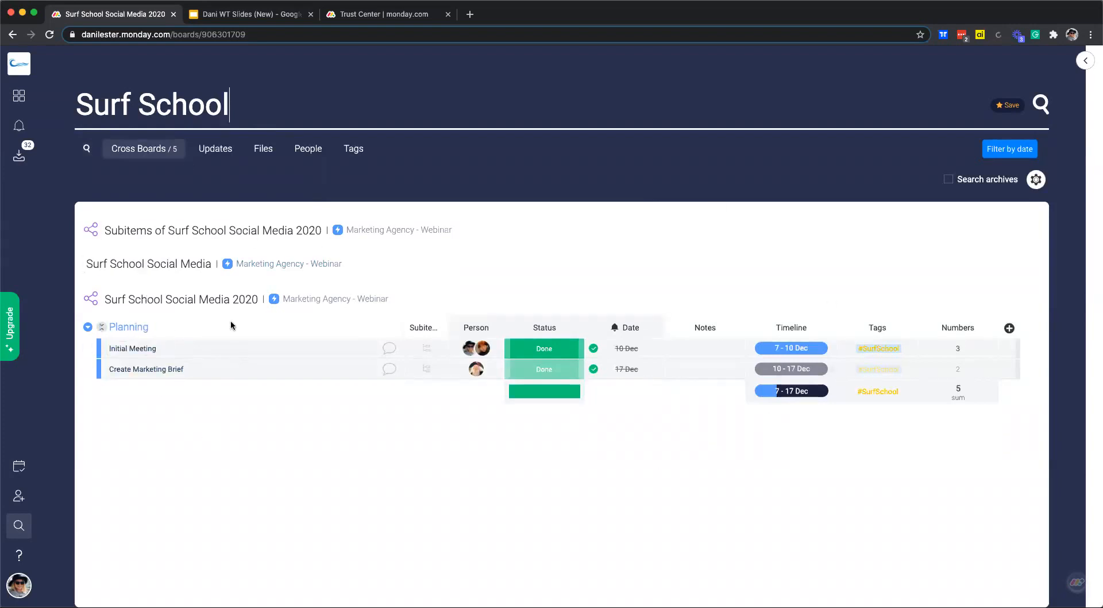
pyautogui.moveTo(249, 92); pyautogui.dragTo(80, 89)
pyautogui.press('BackSpace')
# Search for a teammate's items via the suggested name, then return to the board.
pyautogui.write('ron')
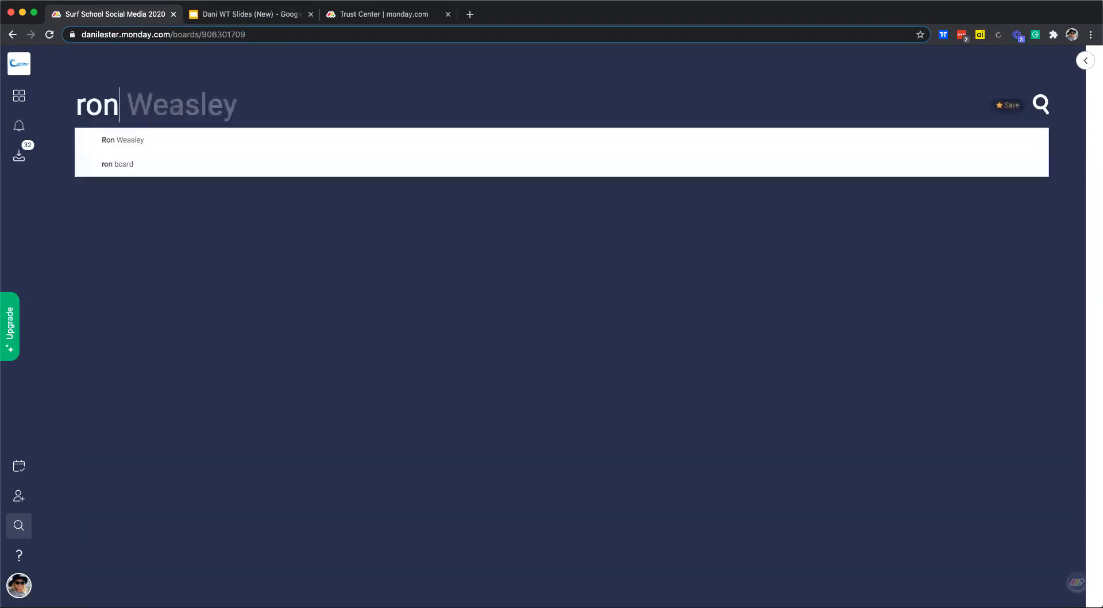
pyautogui.click(148, 153)
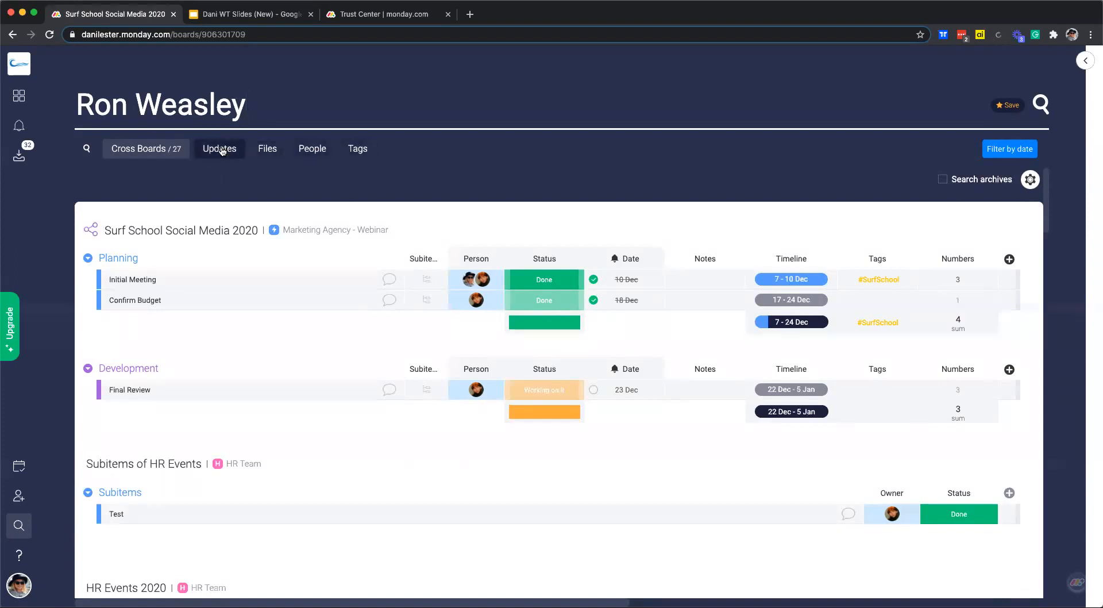
pyautogui.click(1086, 60)
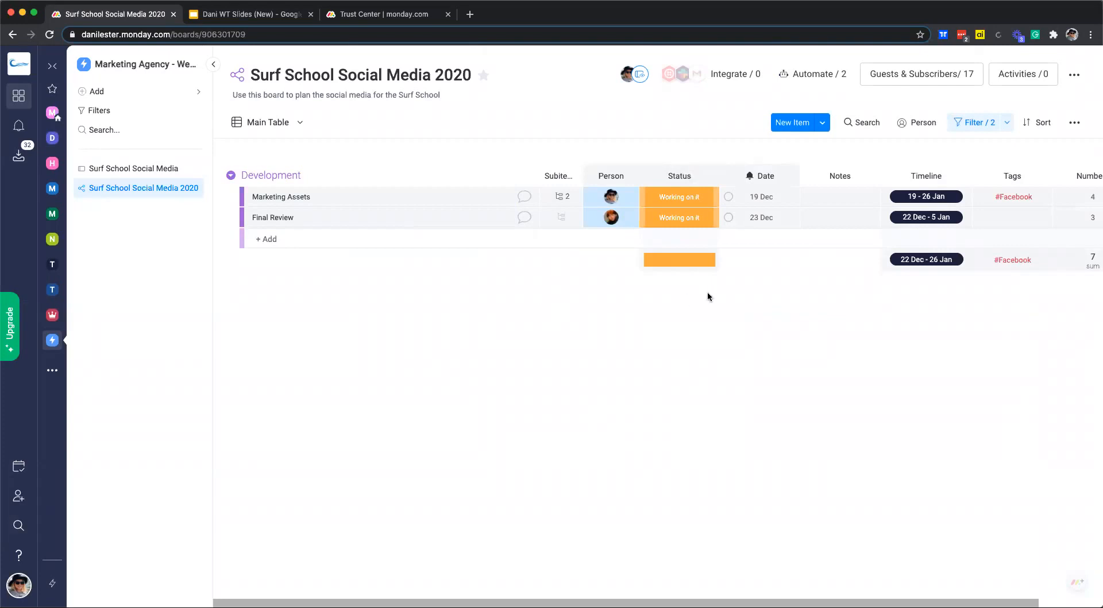
# Open the board's Automate / 2 panel and browse the Automations Center templates.
pyautogui.click(786, 79)
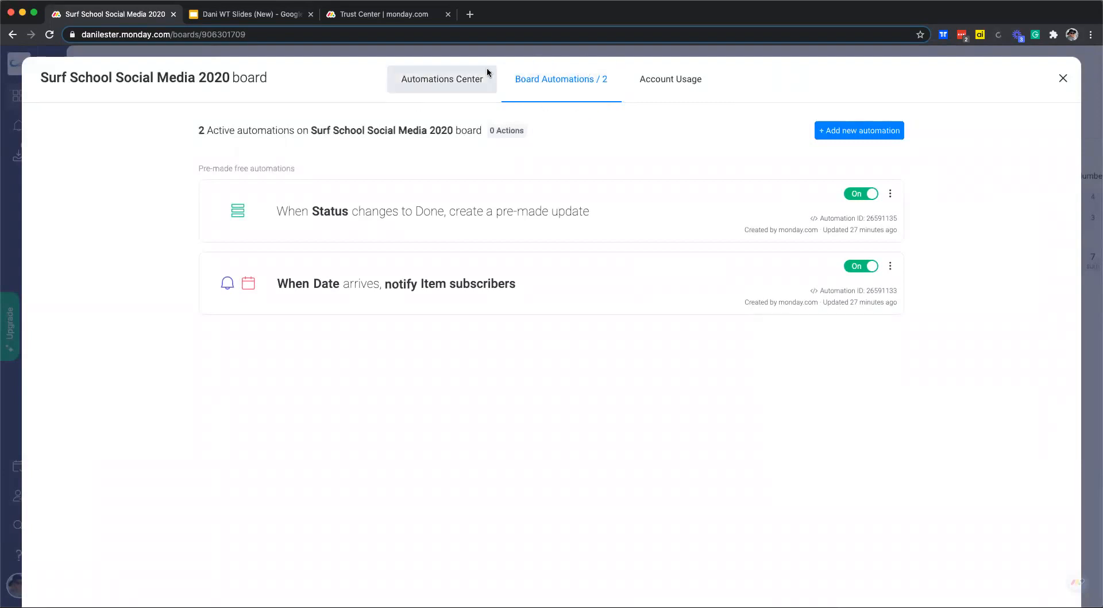
pyautogui.click(435, 93)
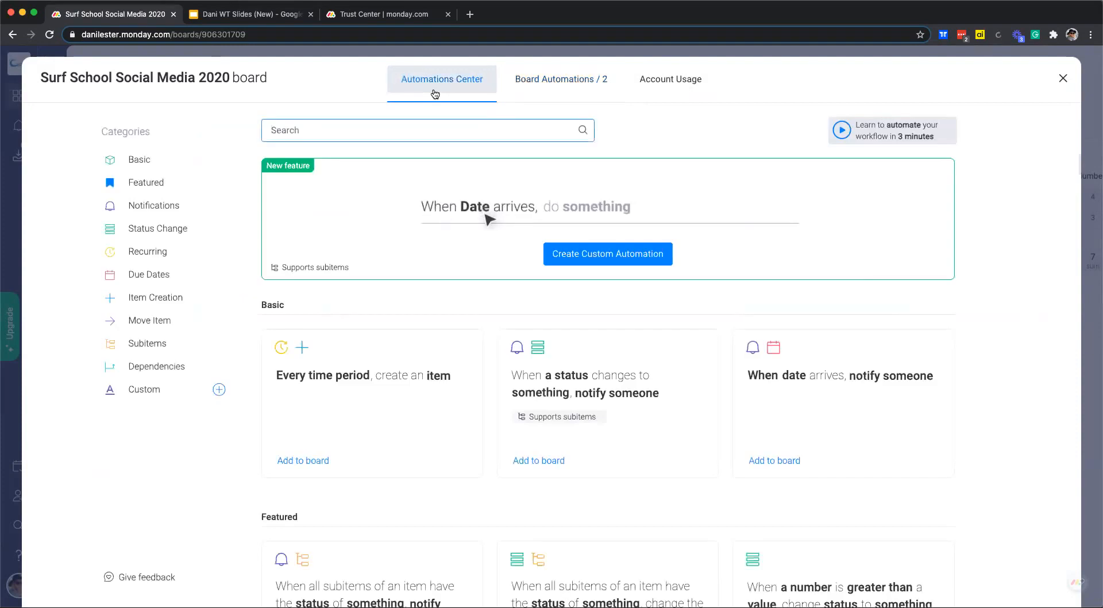
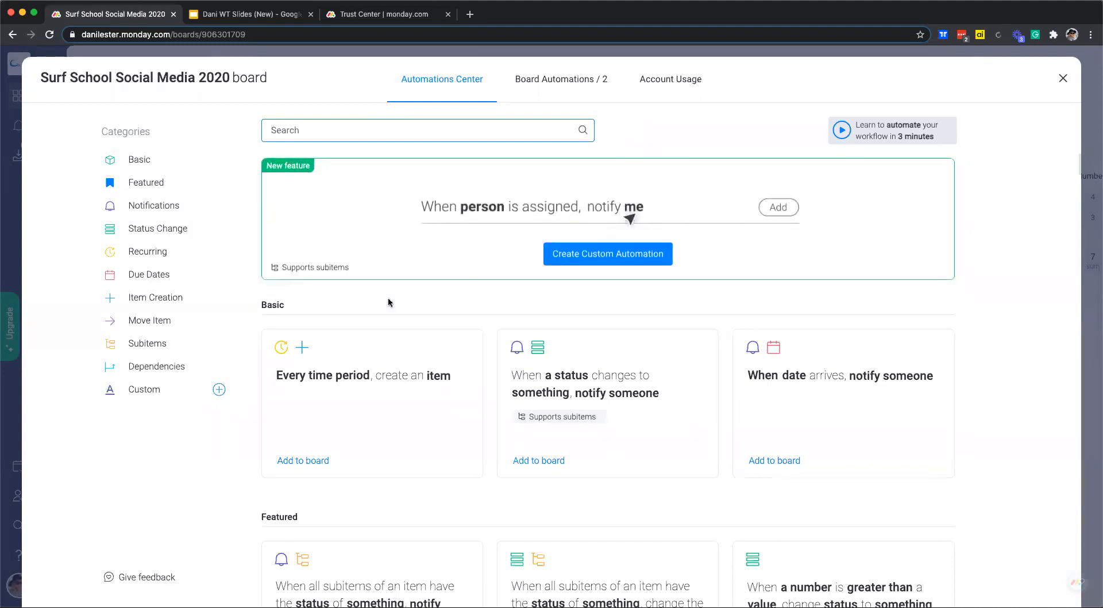
# Scroll through the Basic and Featured automation recipes in the Automations Center.
pyautogui.scroll(-2, 388, 302)
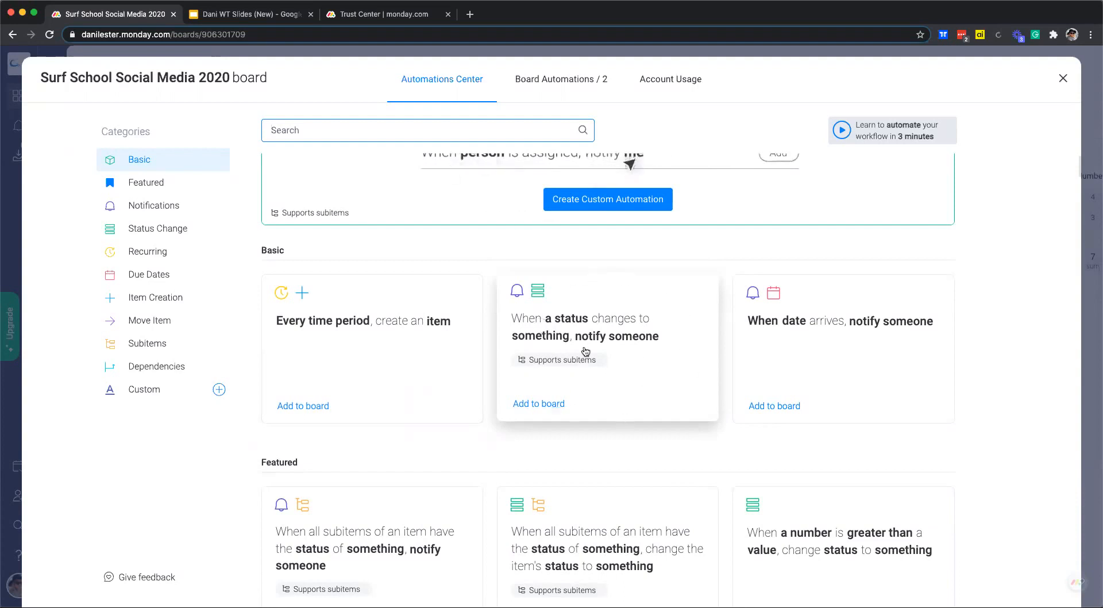
pyautogui.scroll(-1, 584, 351)
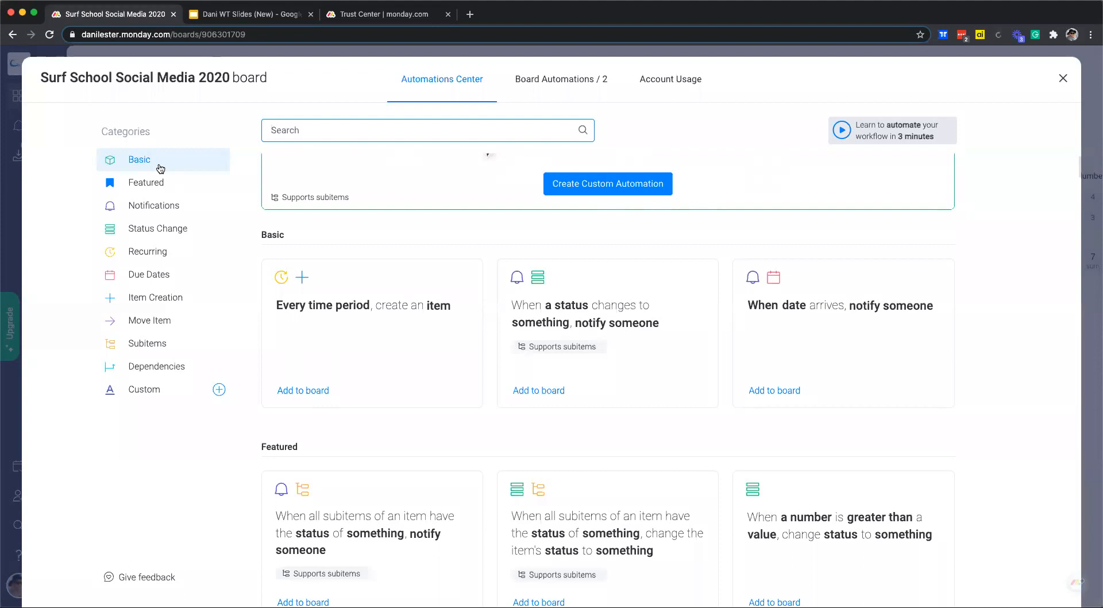
pyautogui.click(1064, 79)
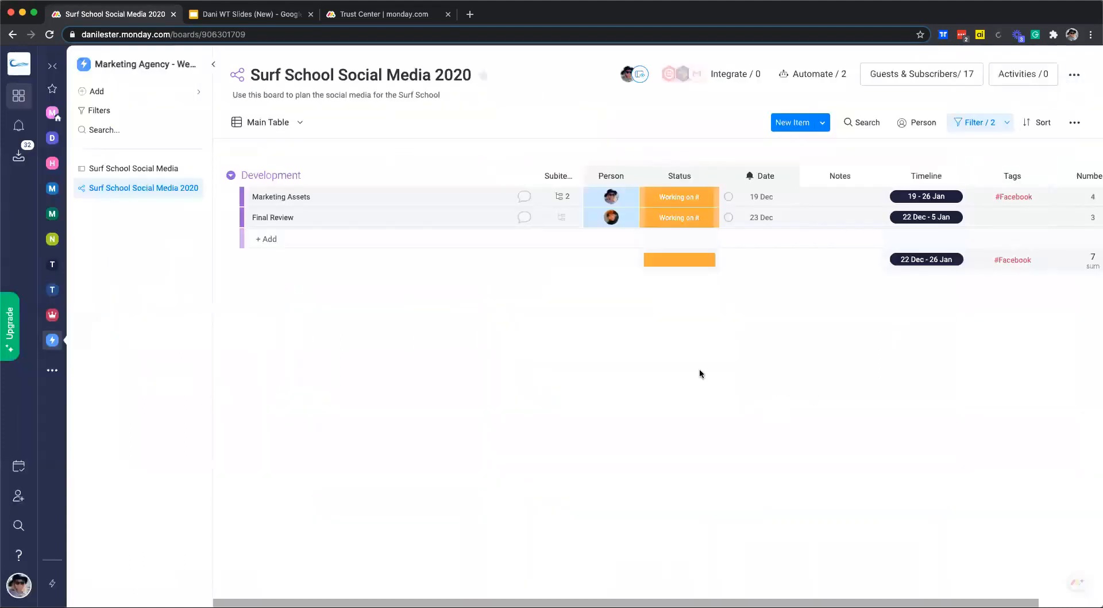
pyautogui.click(723, 80)
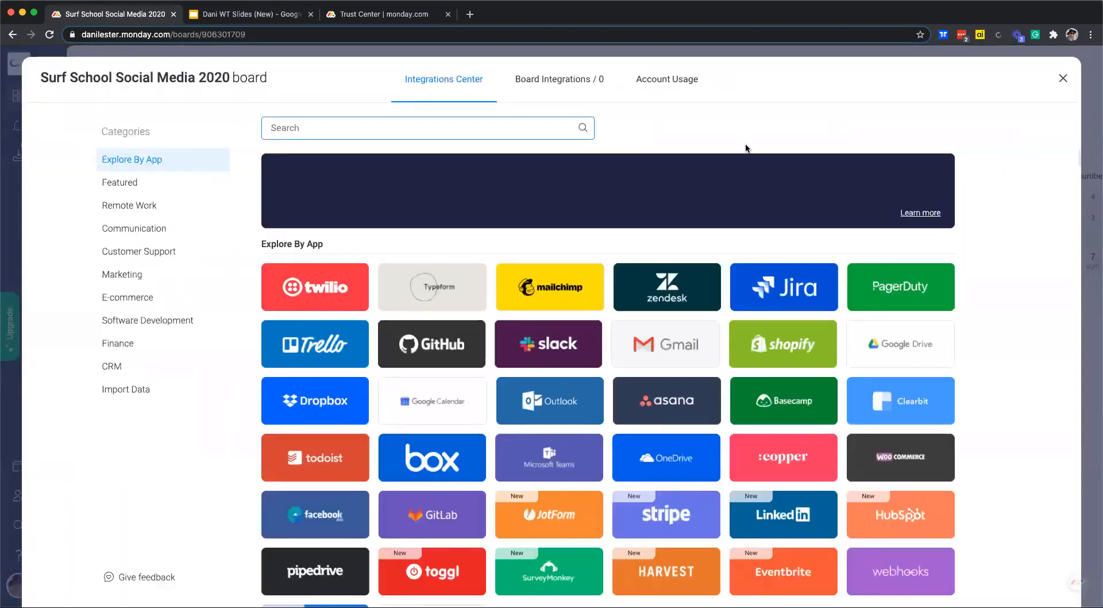
pyautogui.scroll(-2, 682, 256)
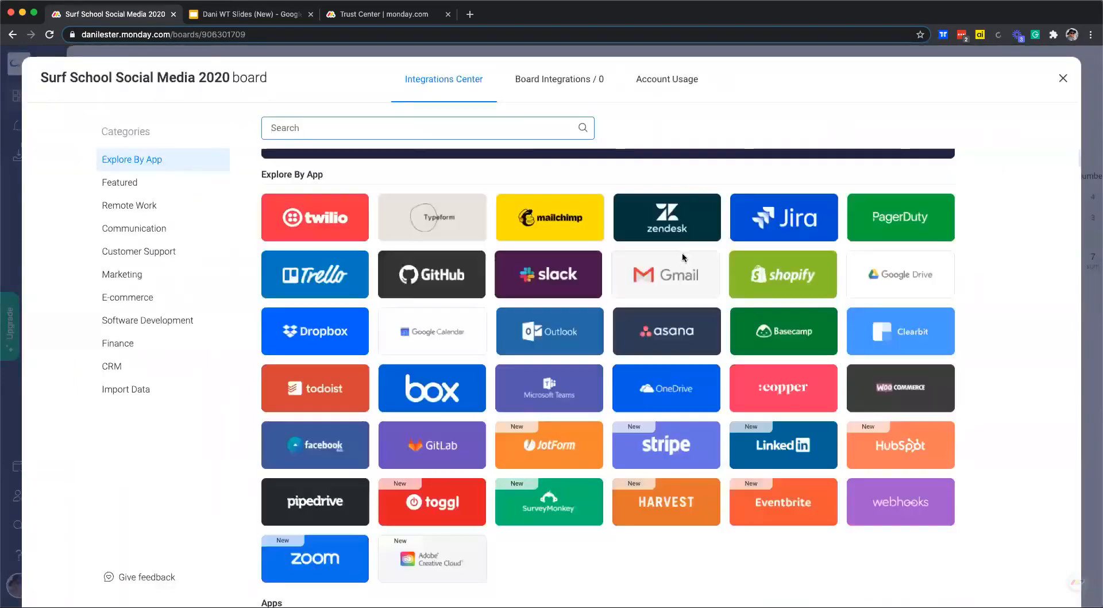
pyautogui.scroll(-2, 681, 257)
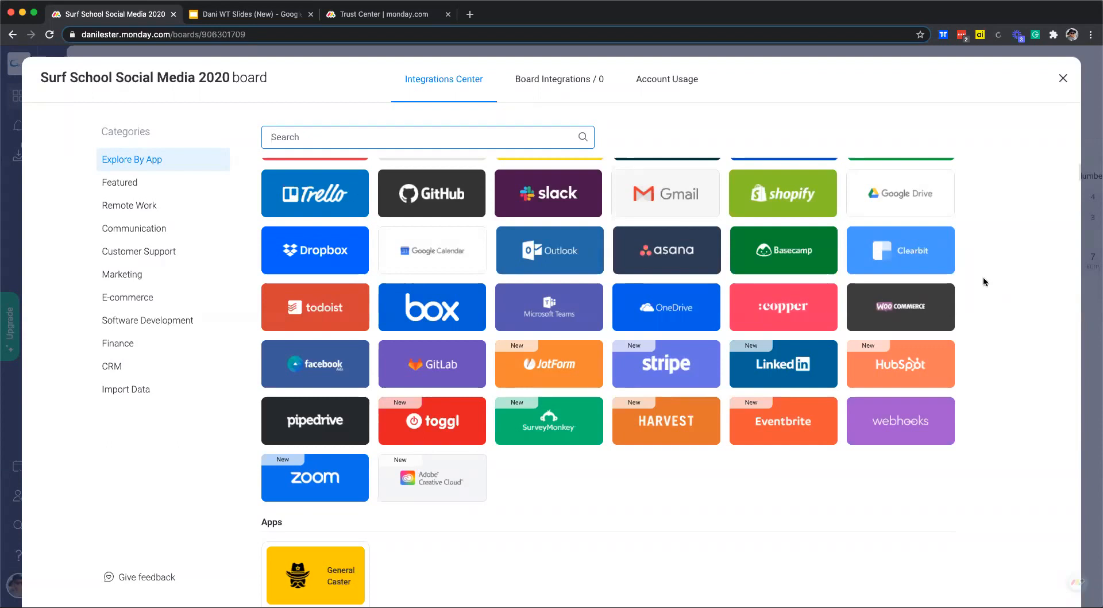
pyautogui.scroll(2, 993, 251)
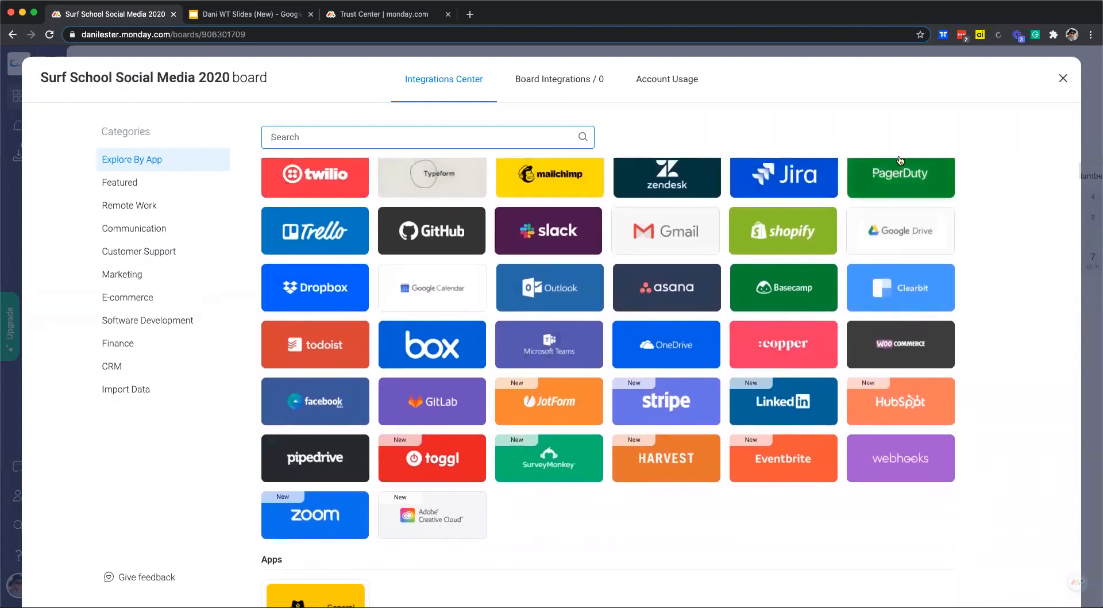
pyautogui.click(1062, 79)
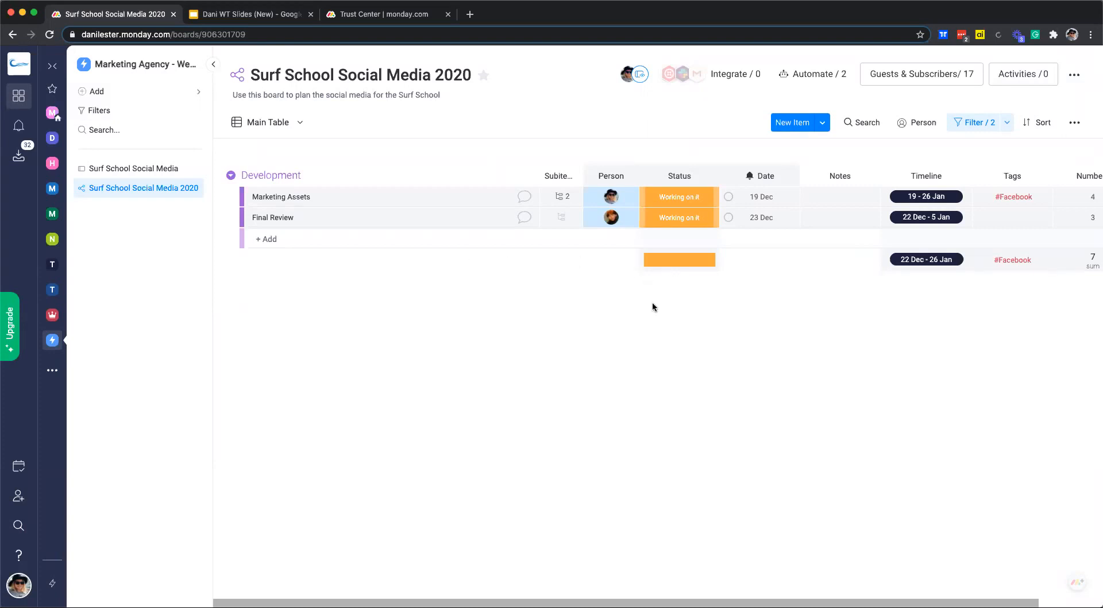
pyautogui.click(1072, 75)
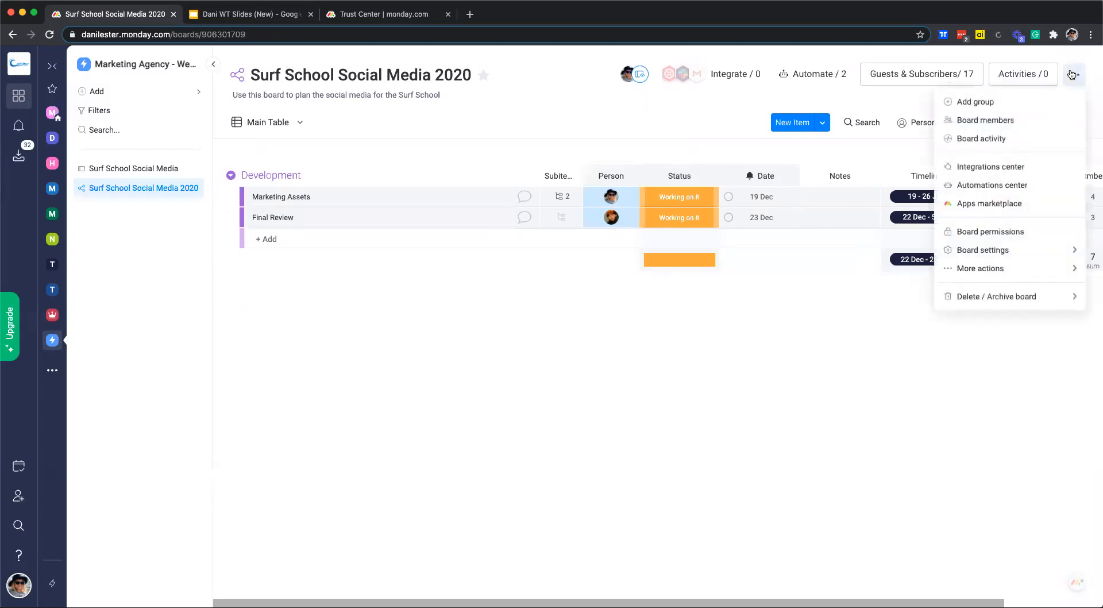
pyautogui.click(993, 233)
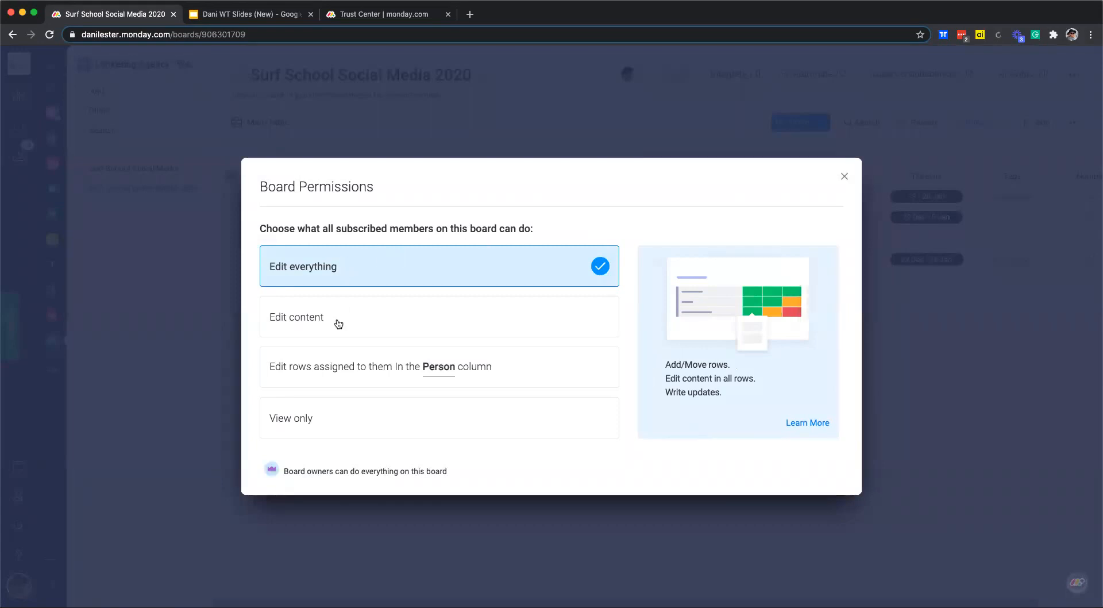
pyautogui.click(308, 383)
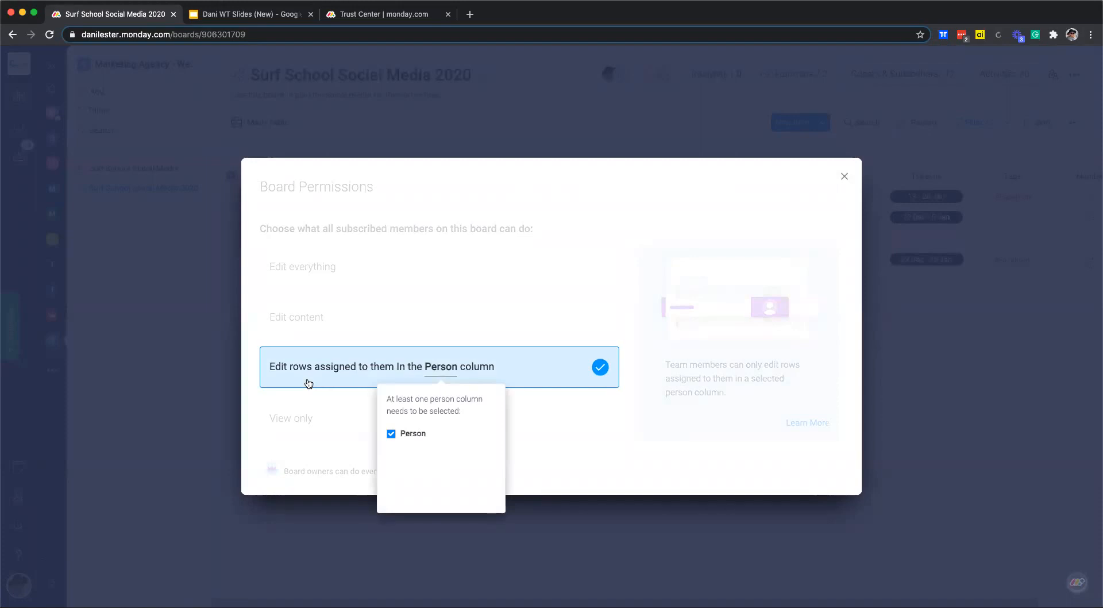
pyautogui.click(359, 277)
pyautogui.click(335, 274)
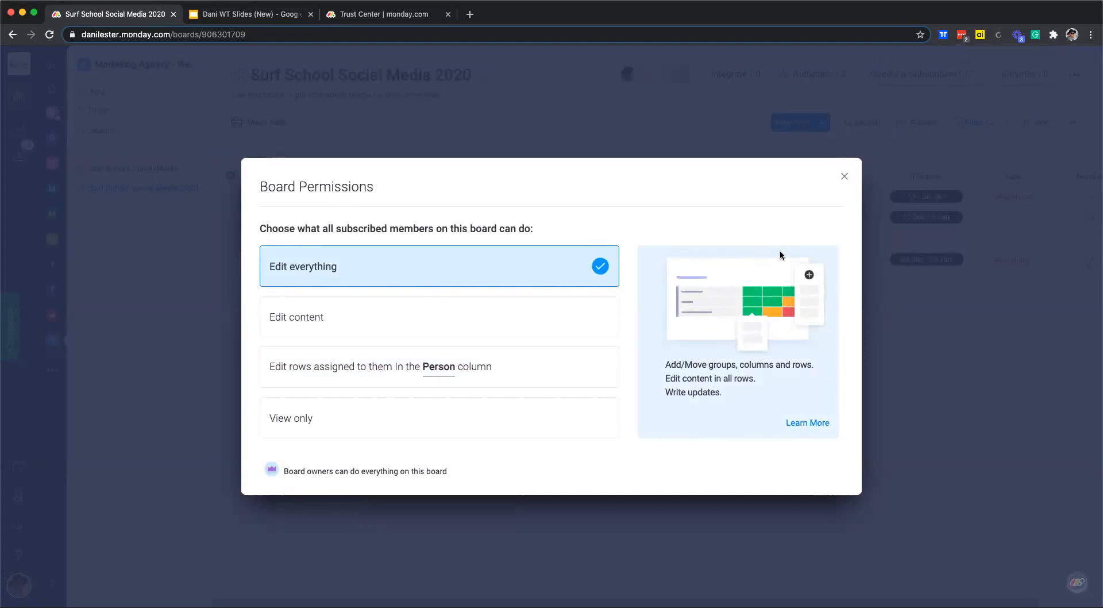
pyautogui.click(843, 173)
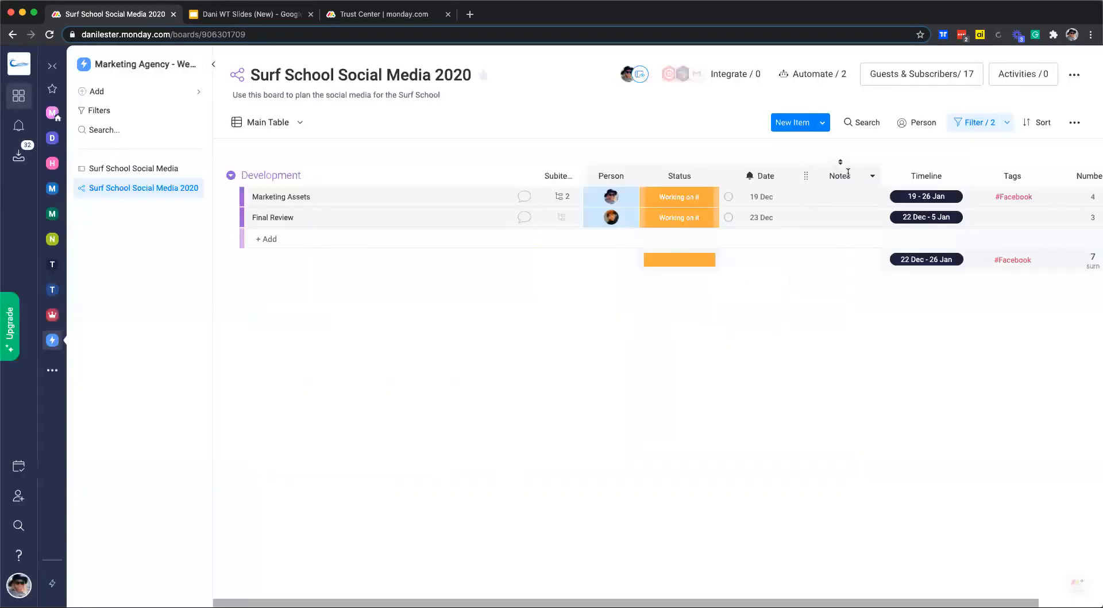
pyautogui.click(1071, 76)
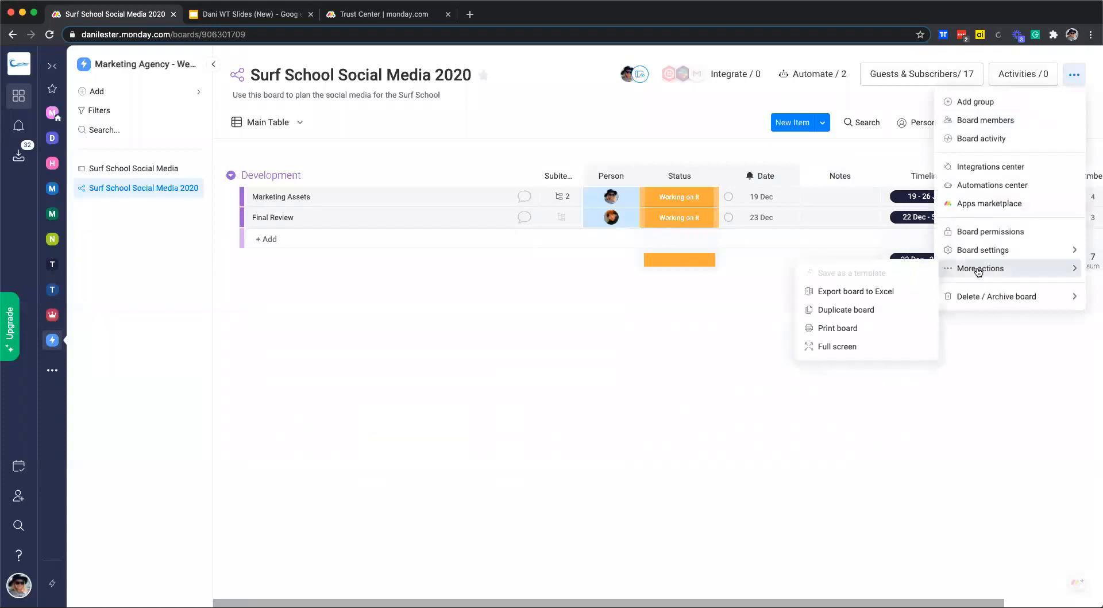
pyautogui.moveTo(983, 251)
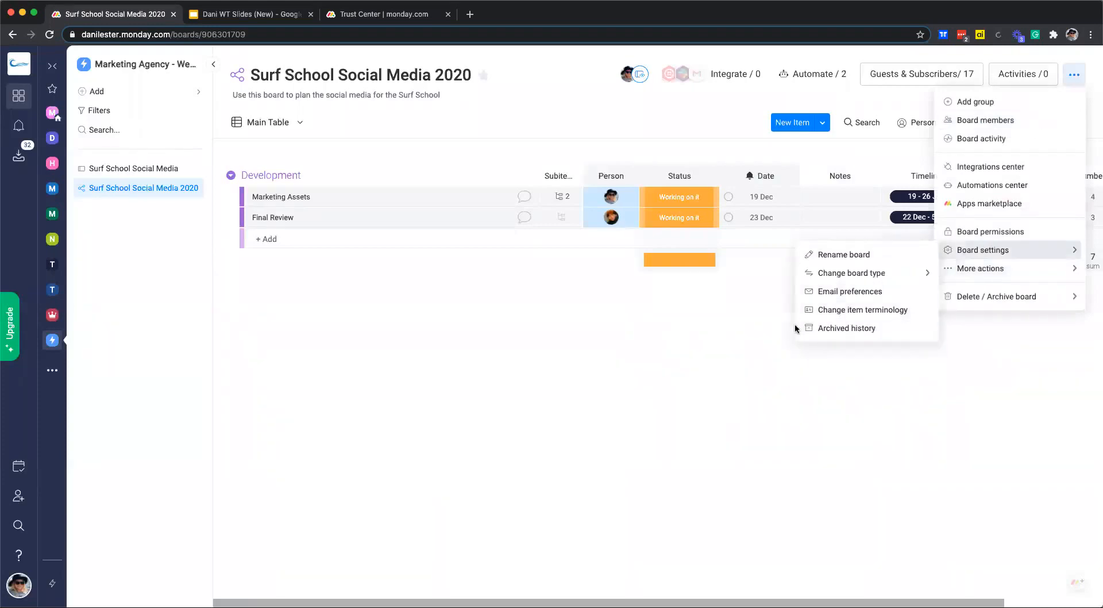
pyautogui.moveTo(883, 268)
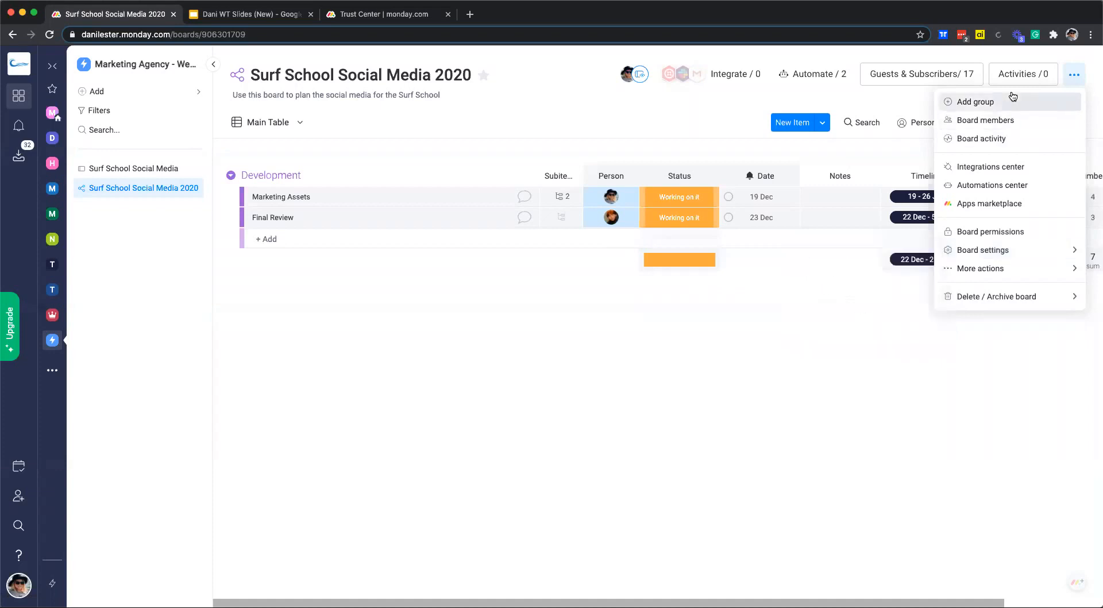
pyautogui.moveTo(997, 270)
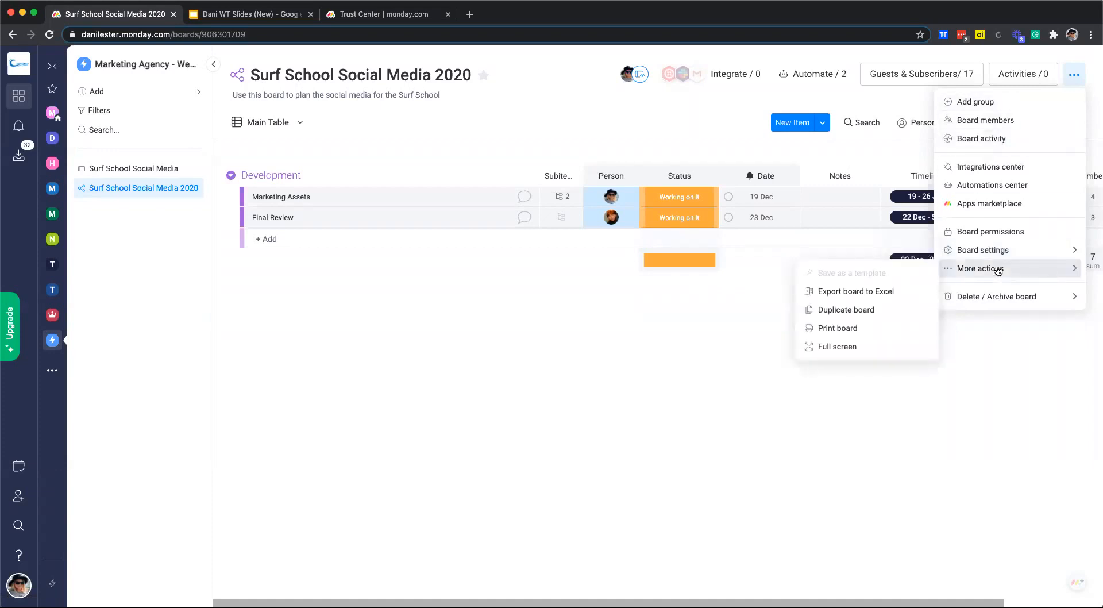
pyautogui.click(571, 290)
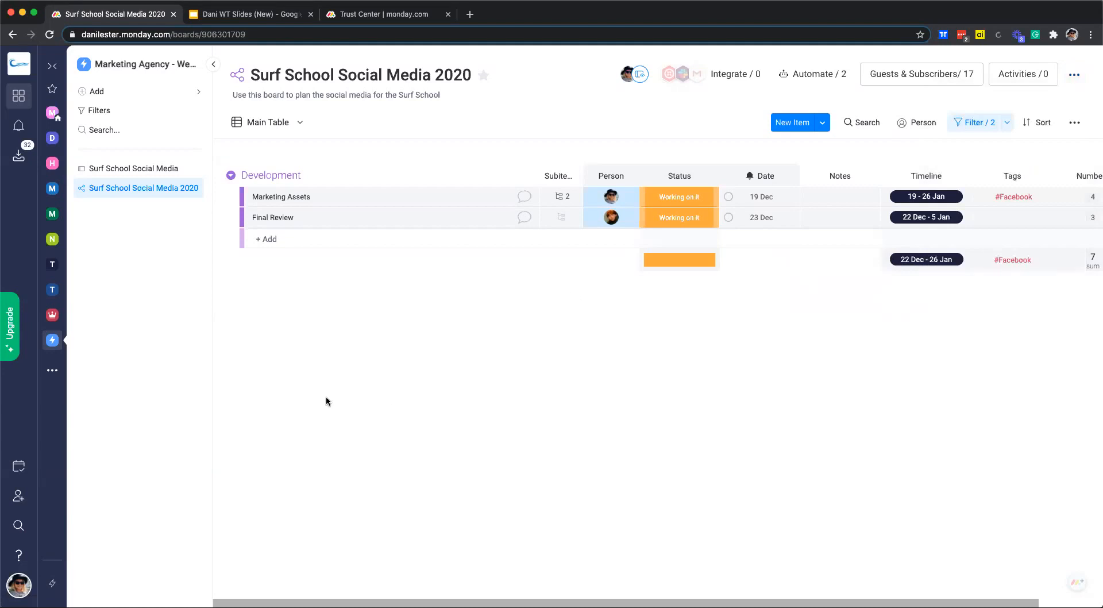
# Open your own profile page from the account menu and look it over.
pyautogui.click(19, 585)
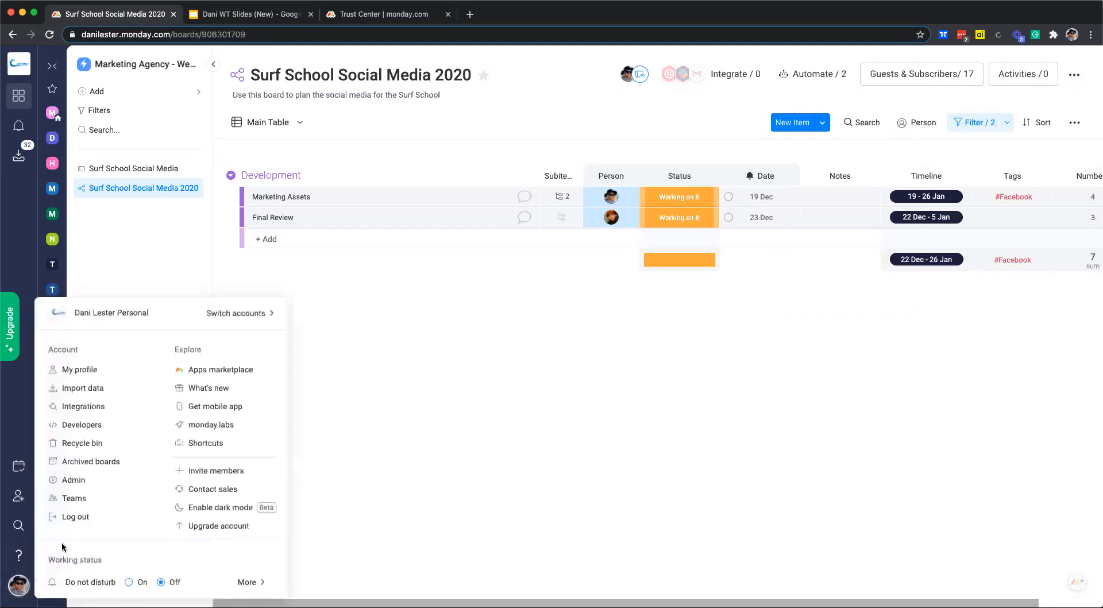
pyautogui.click(95, 368)
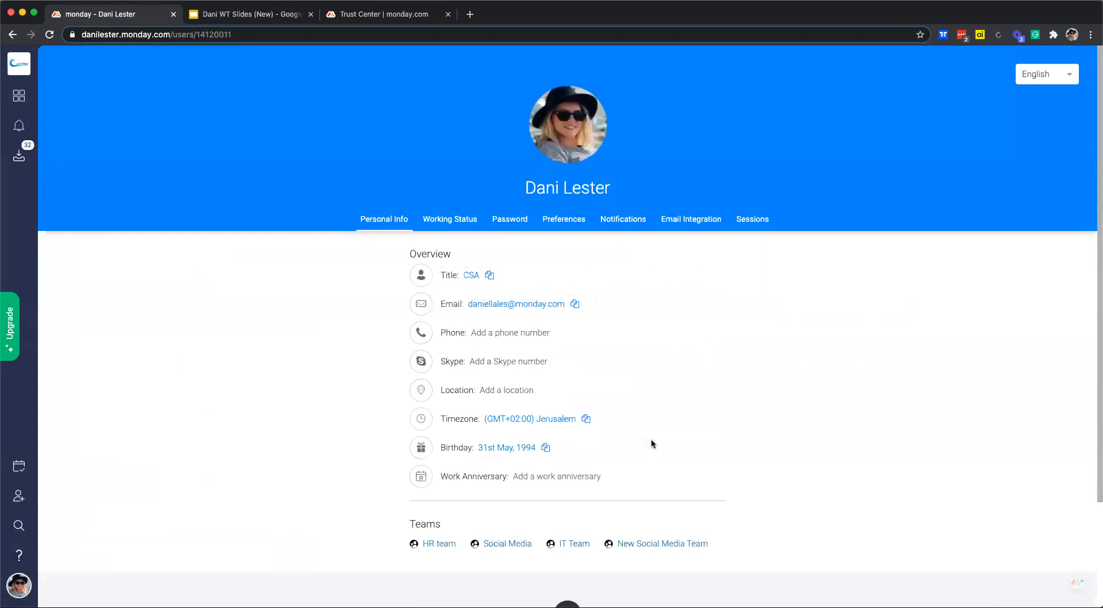
pyautogui.scroll(-2, 651, 443)
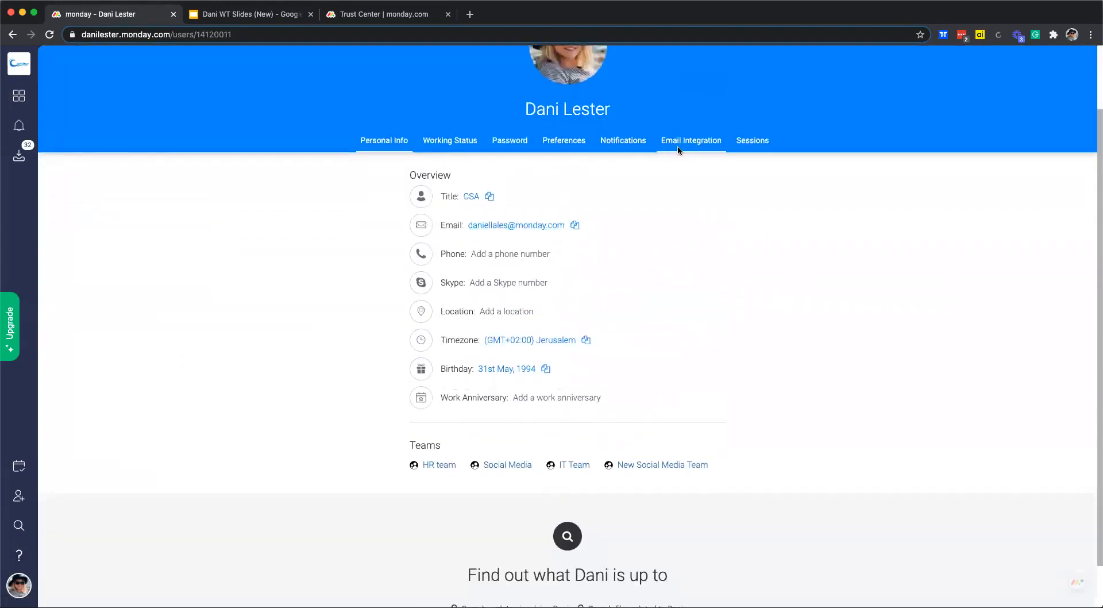
pyautogui.scroll(2, 706, 287)
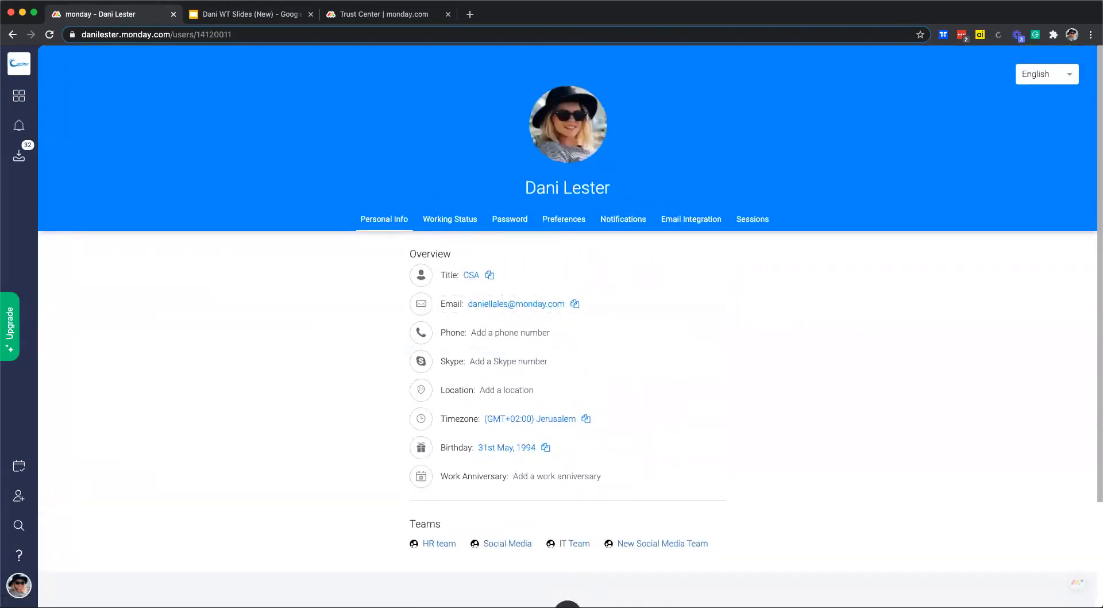
# Go to the account's Admin settings, then switch to the monday.com Trust Center page.
pyautogui.click(16, 591)
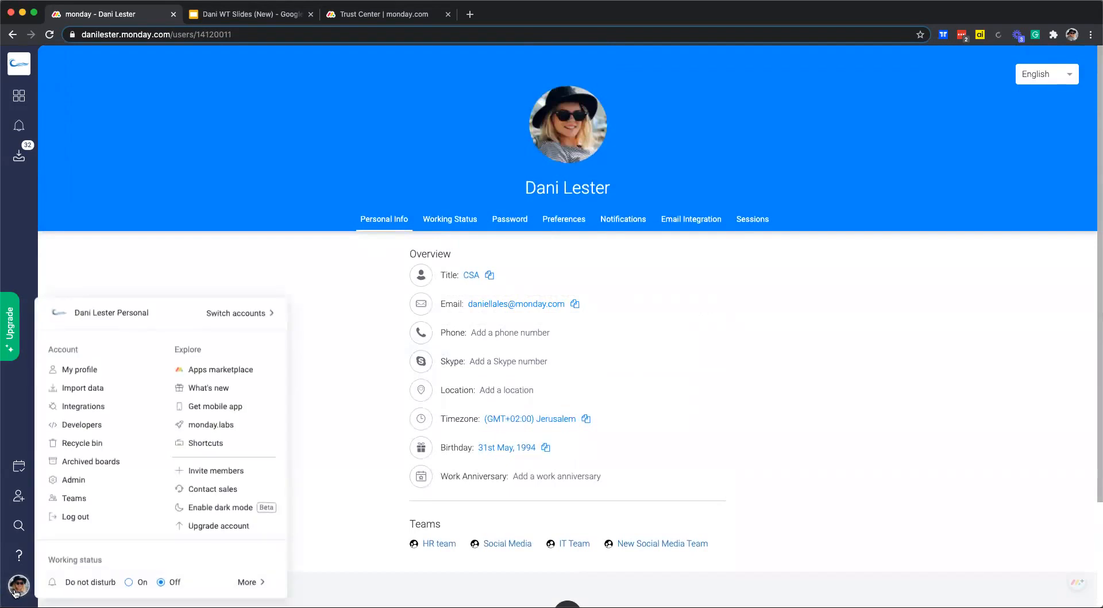
pyautogui.click(78, 482)
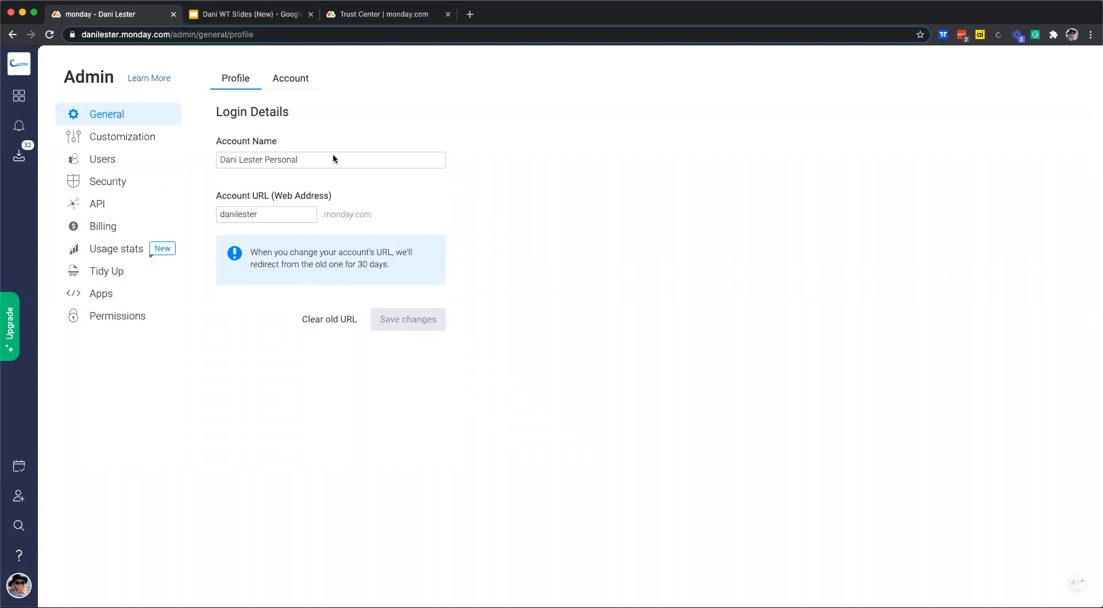
pyautogui.click(327, 19)
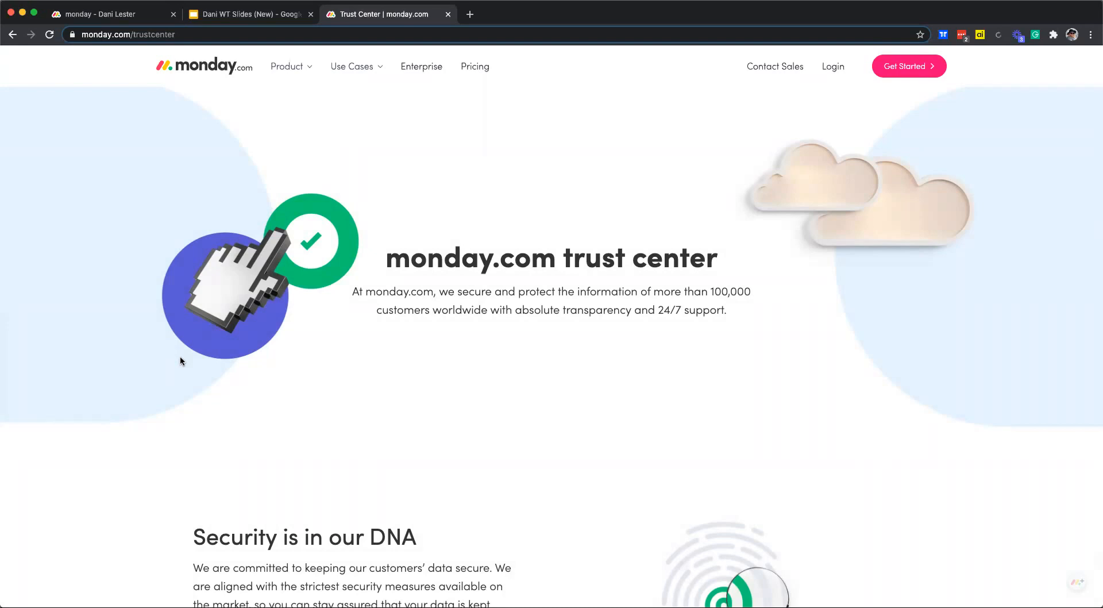
# Scroll the Trust Center past the ISO, SOC and GDPR cards, then return to Admin.
pyautogui.scroll(-4, 583, 336)
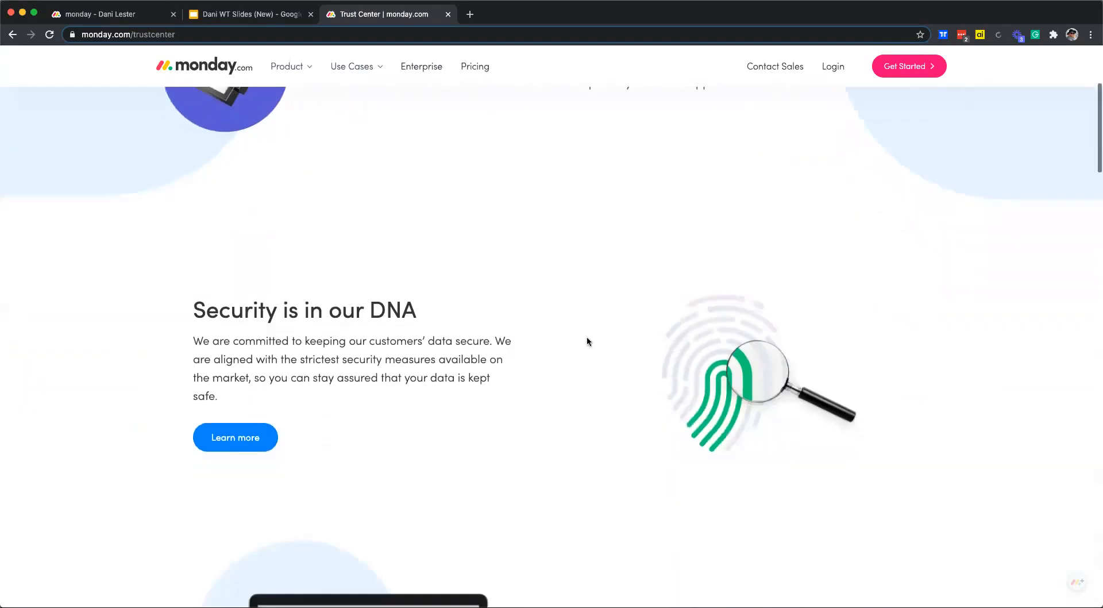
pyautogui.scroll(-7, 587, 340)
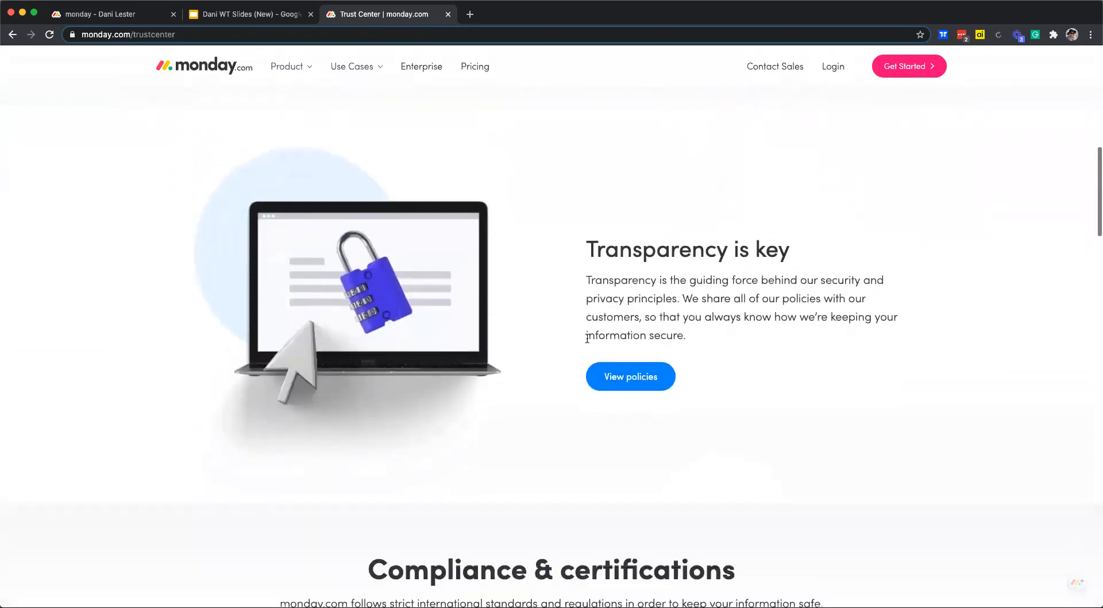
pyautogui.scroll(-7, 587, 338)
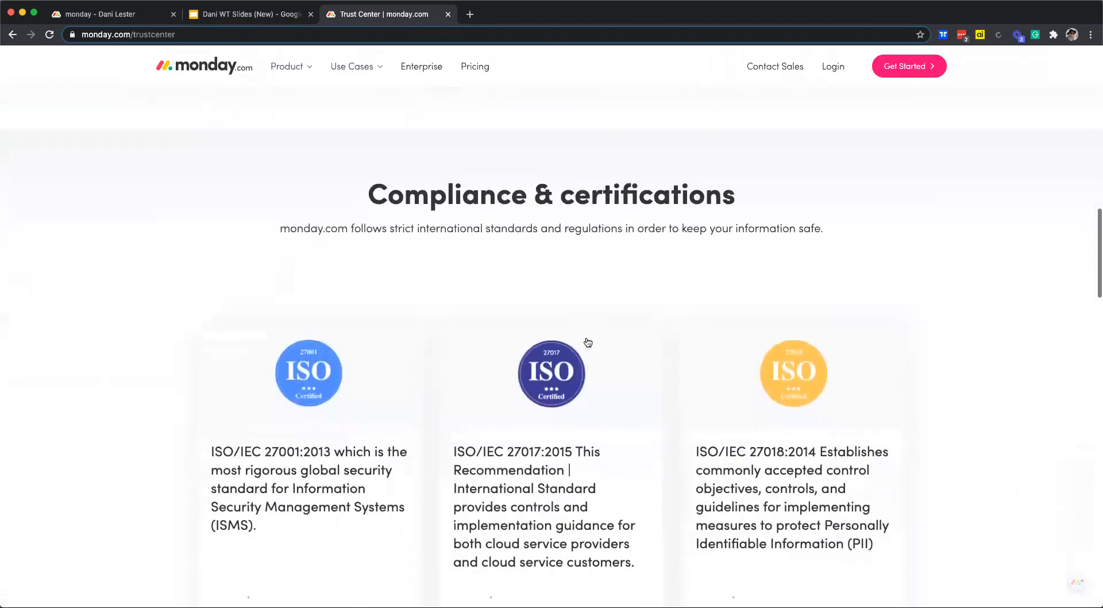
pyautogui.scroll(-3, 586, 344)
pyautogui.scroll(-2, 412, 336)
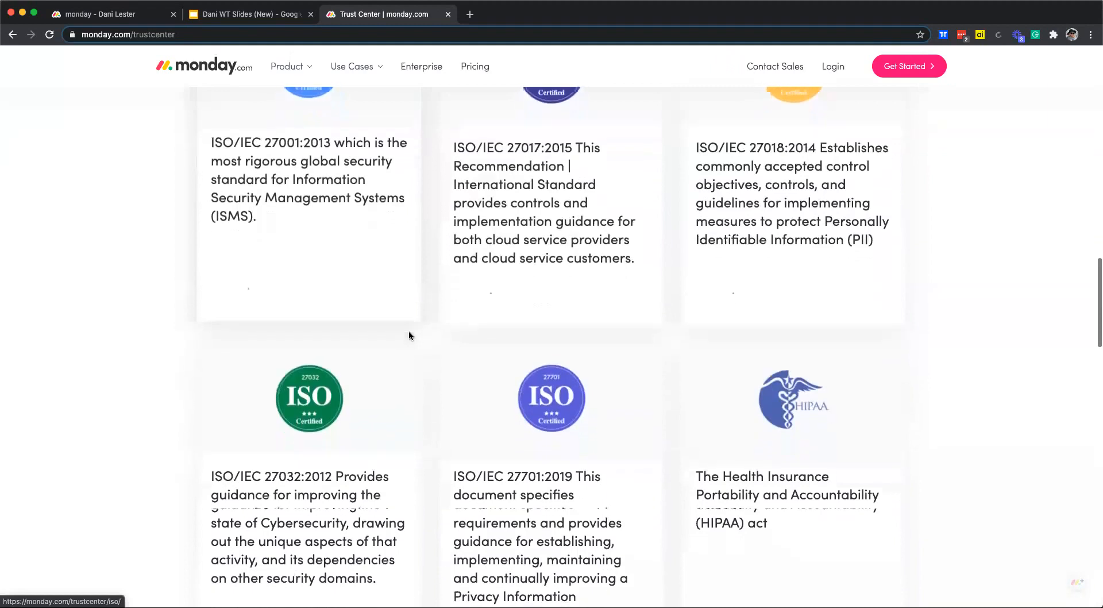
pyautogui.scroll(-12, 408, 336)
pyautogui.scroll(-5, 409, 336)
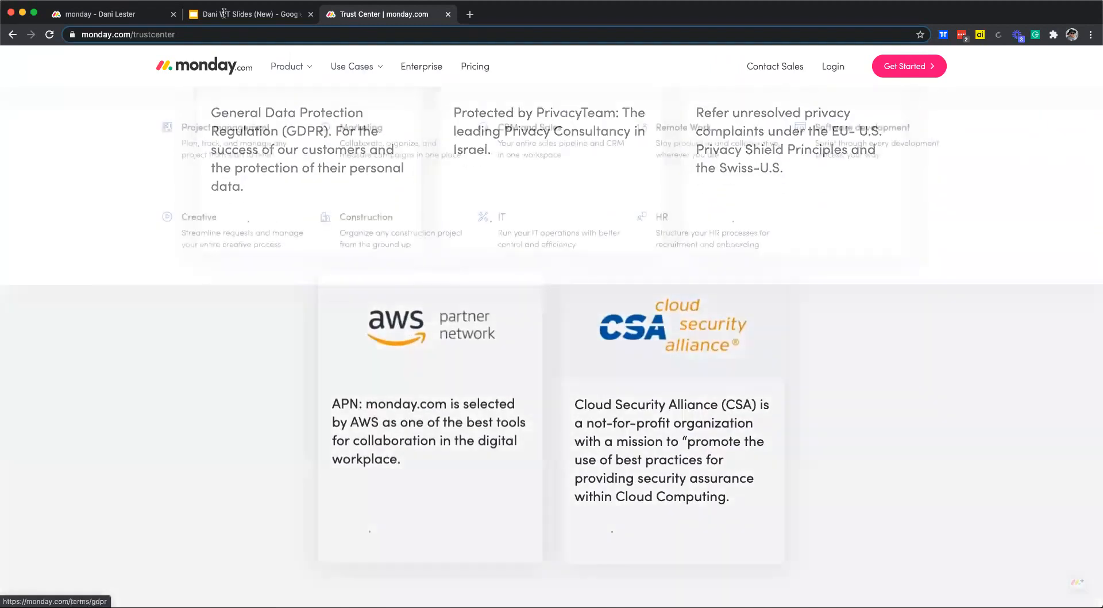
pyautogui.click(112, 14)
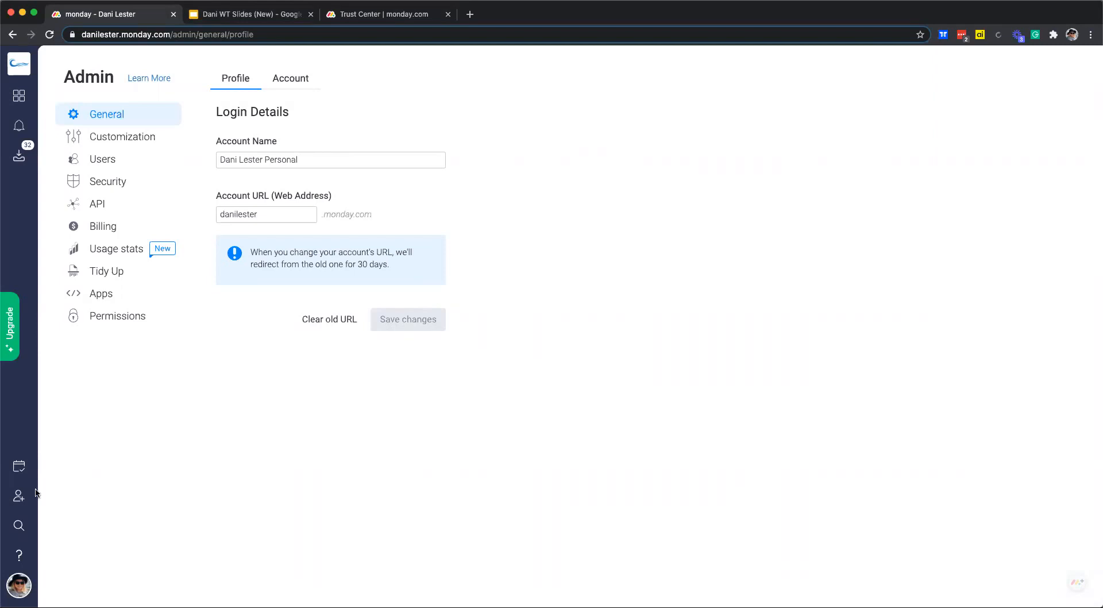
# Open the Surf School Social Media 2020 board from Workspaces with the help center over it.
pyautogui.click(18, 555)
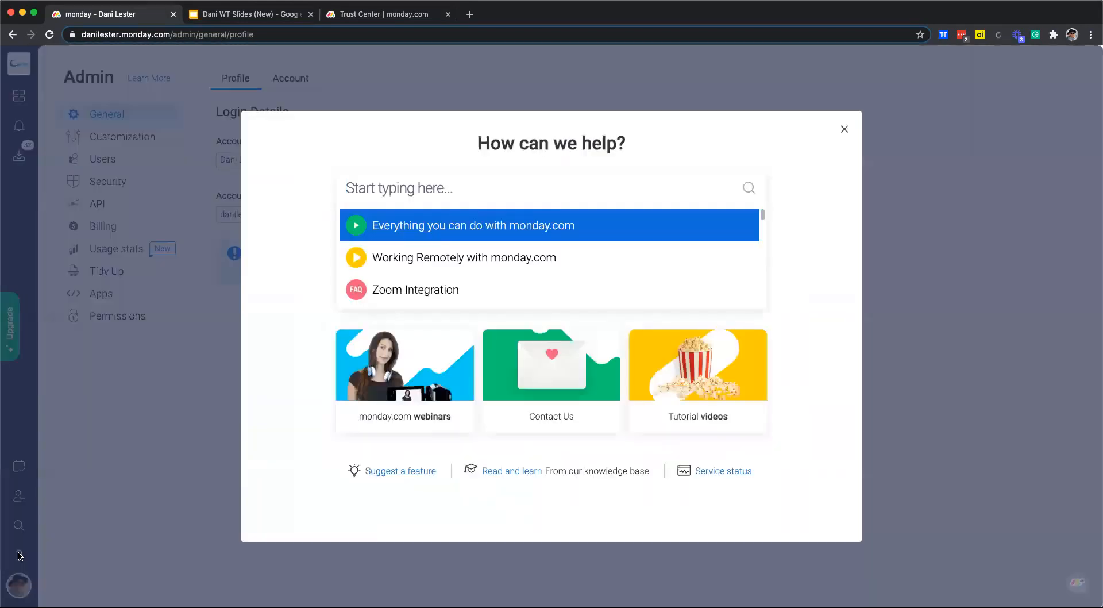
pyautogui.click(843, 128)
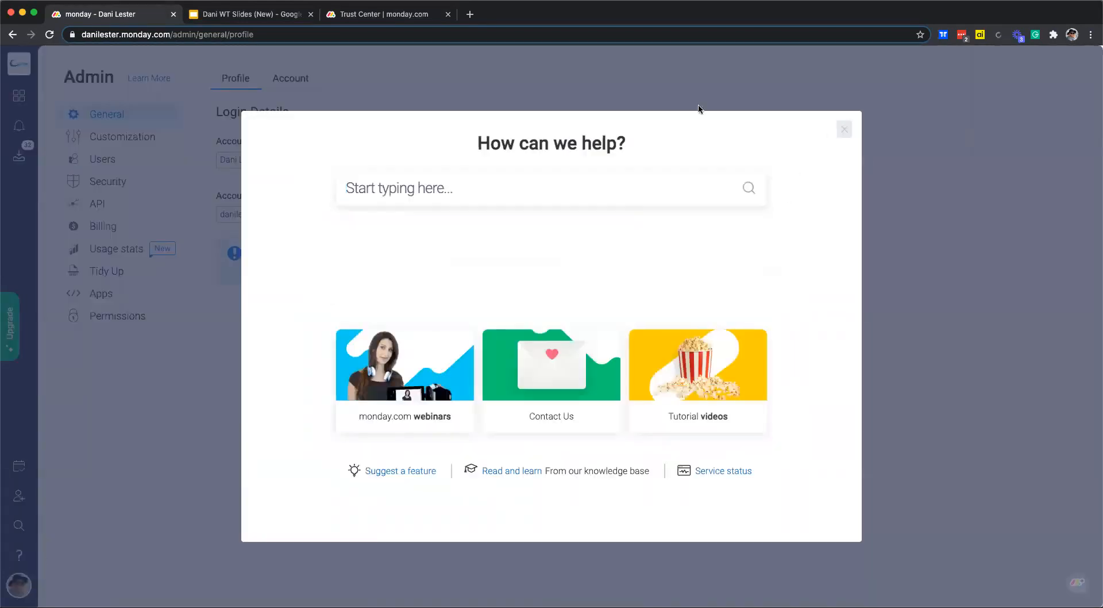
pyautogui.click(19, 96)
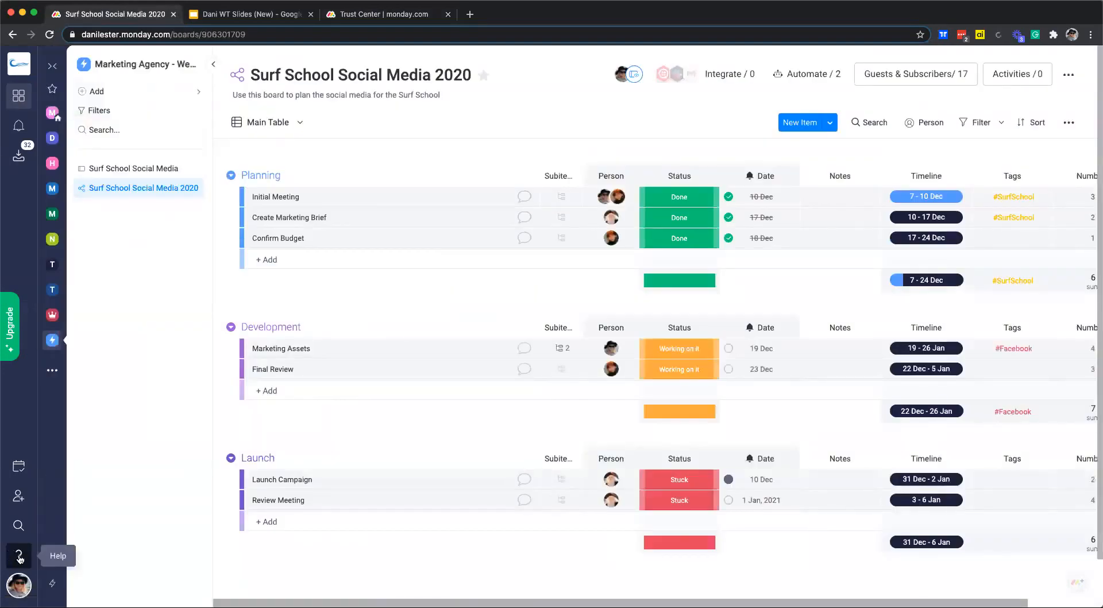
pyautogui.click(19, 556)
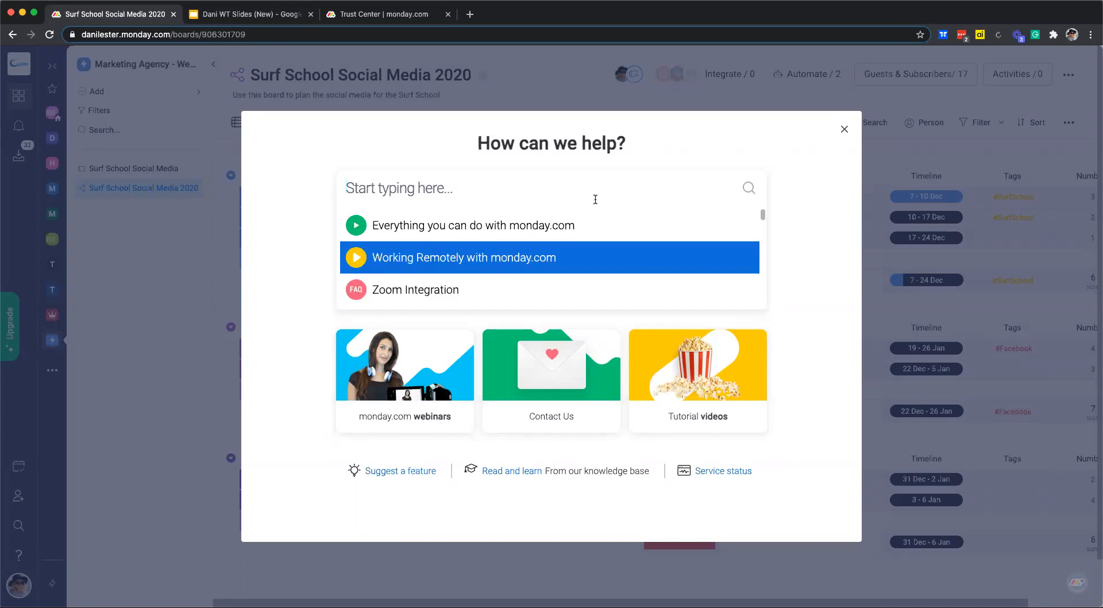
# Search the help center for 'timeline', browse the results, then clear the search.
pyautogui.write('tim')
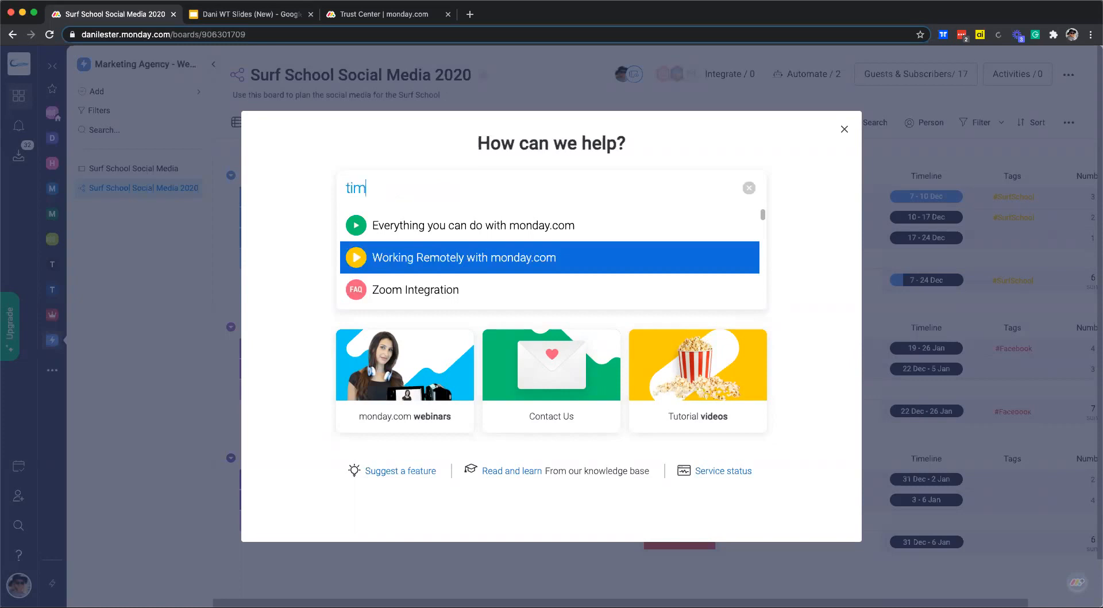
pyautogui.write('eline')
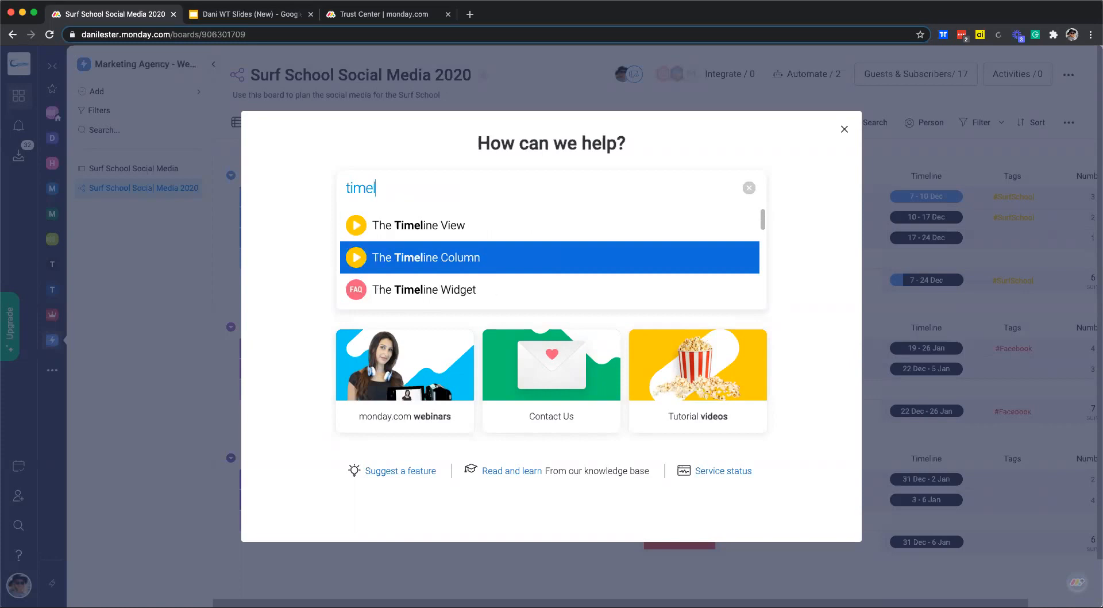
pyautogui.scroll(-5, 459, 240)
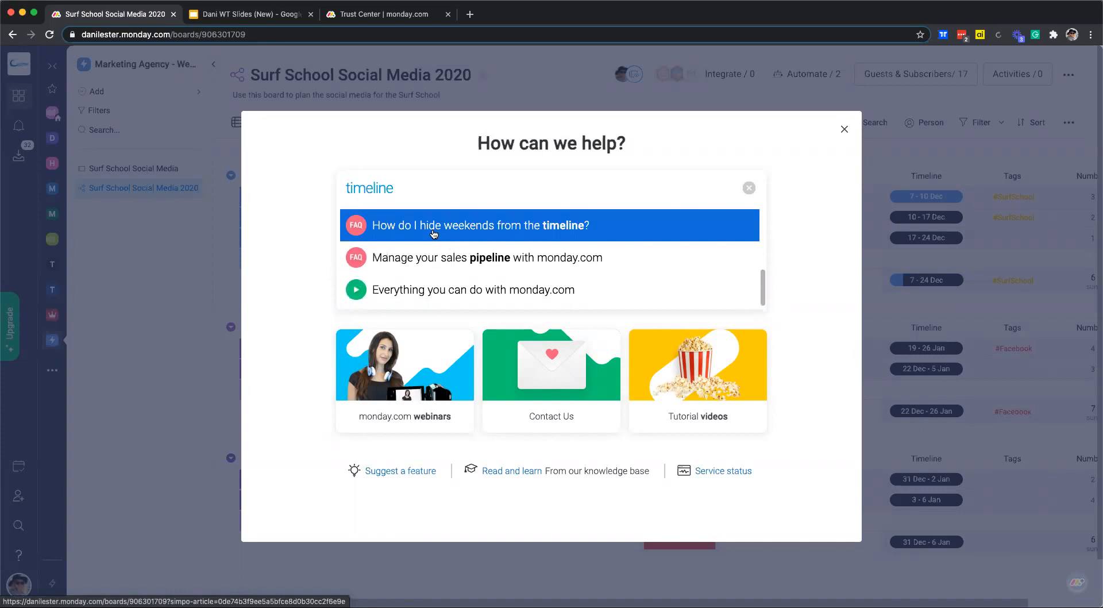
pyautogui.scroll(5, 477, 241)
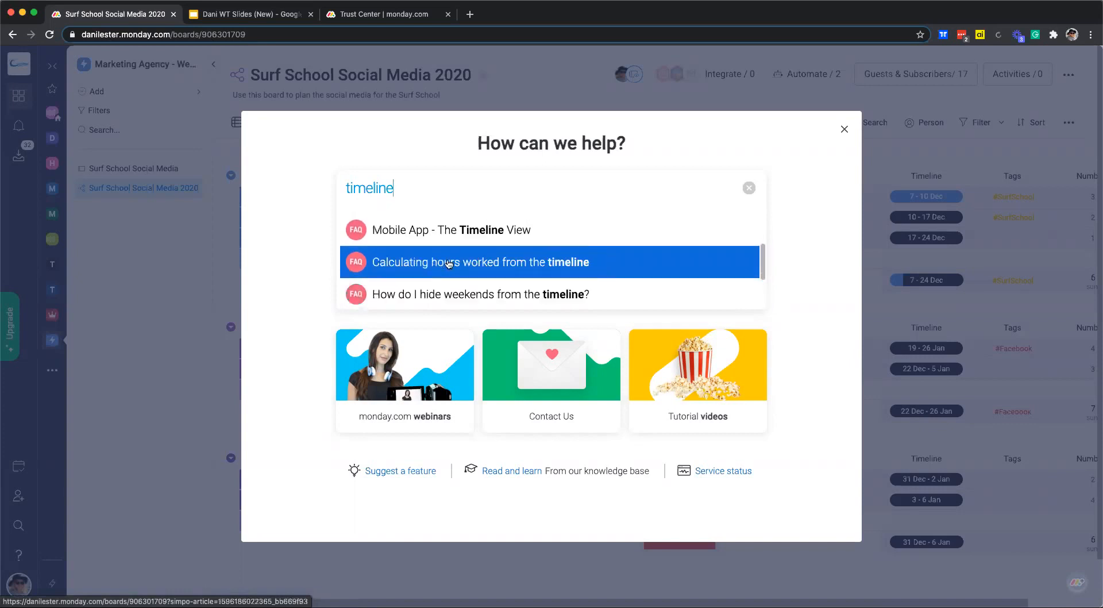
pyautogui.click(748, 188)
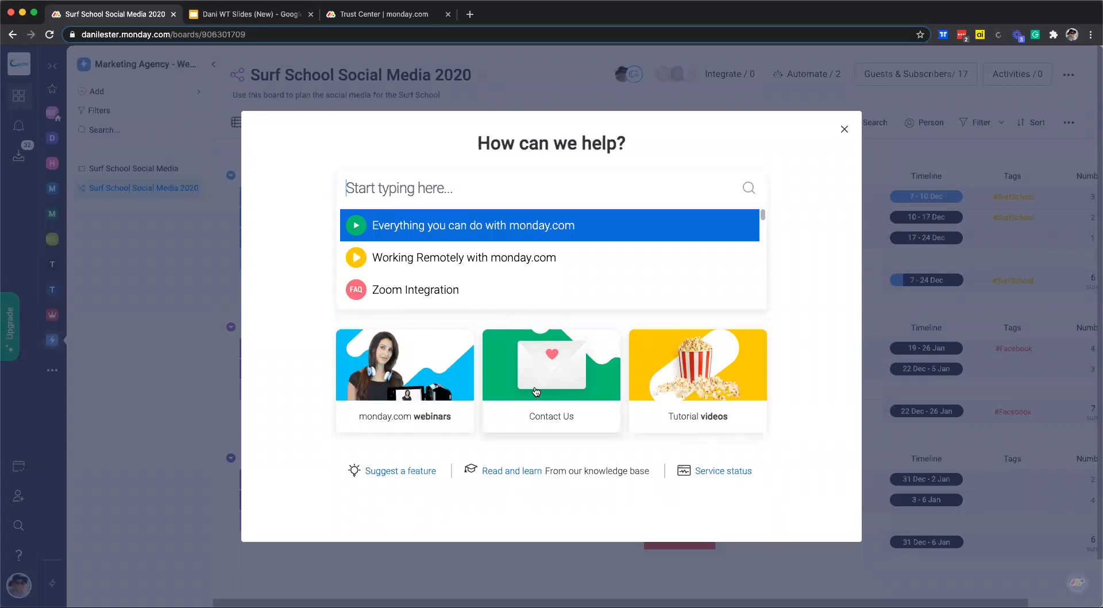
# Choose the Contact Us card to bring up the support request form.
pyautogui.click(563, 376)
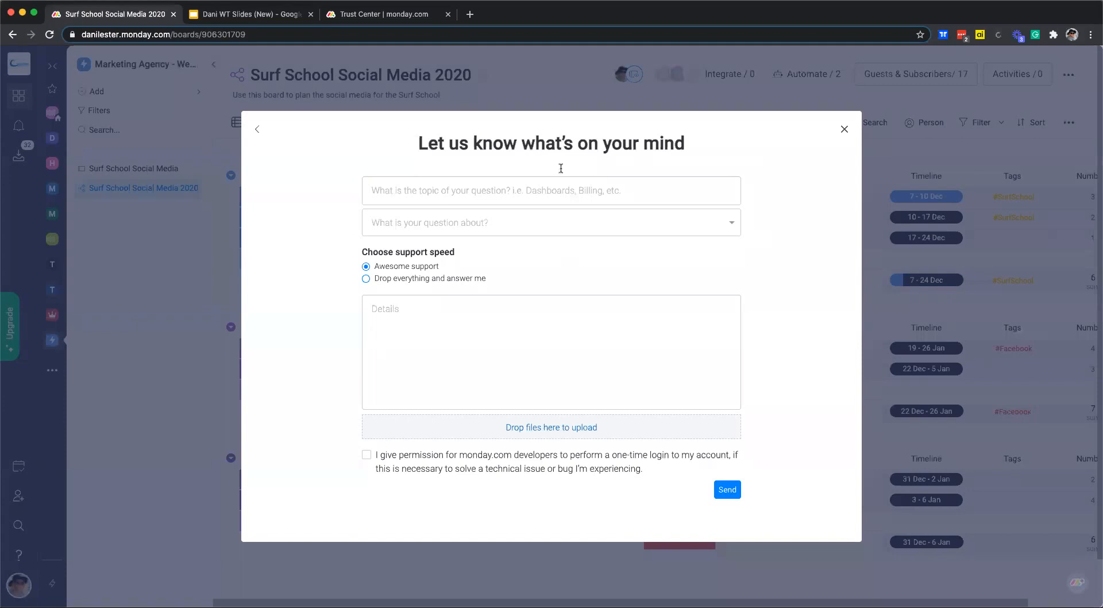
# In the Google Slides deck, advance from Agenda through Support & Resources to Q&A.
pyautogui.click(250, 14)
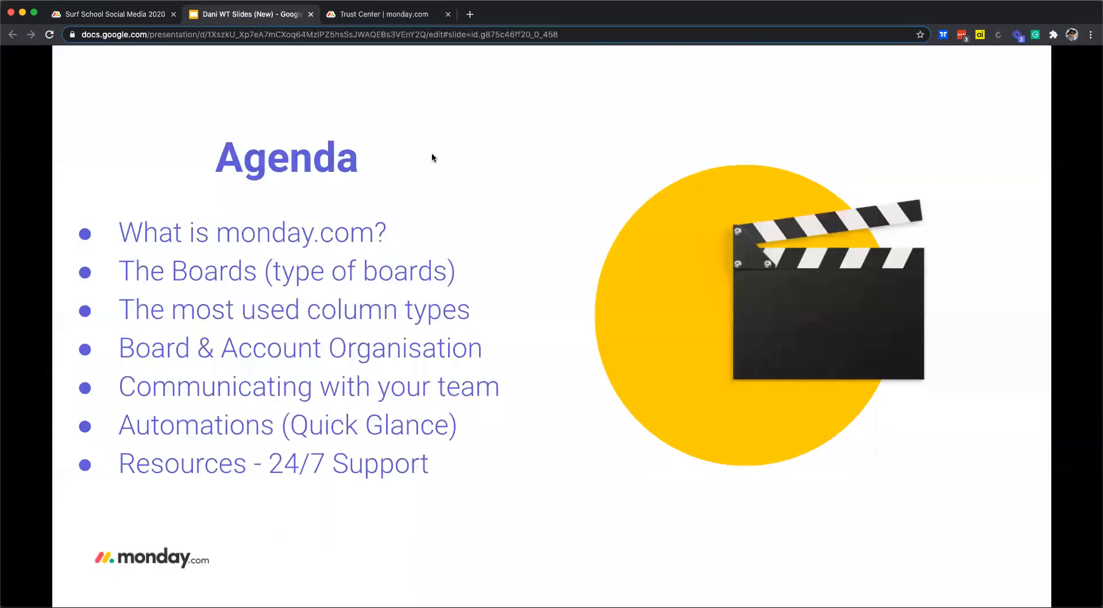
pyautogui.press('Right')
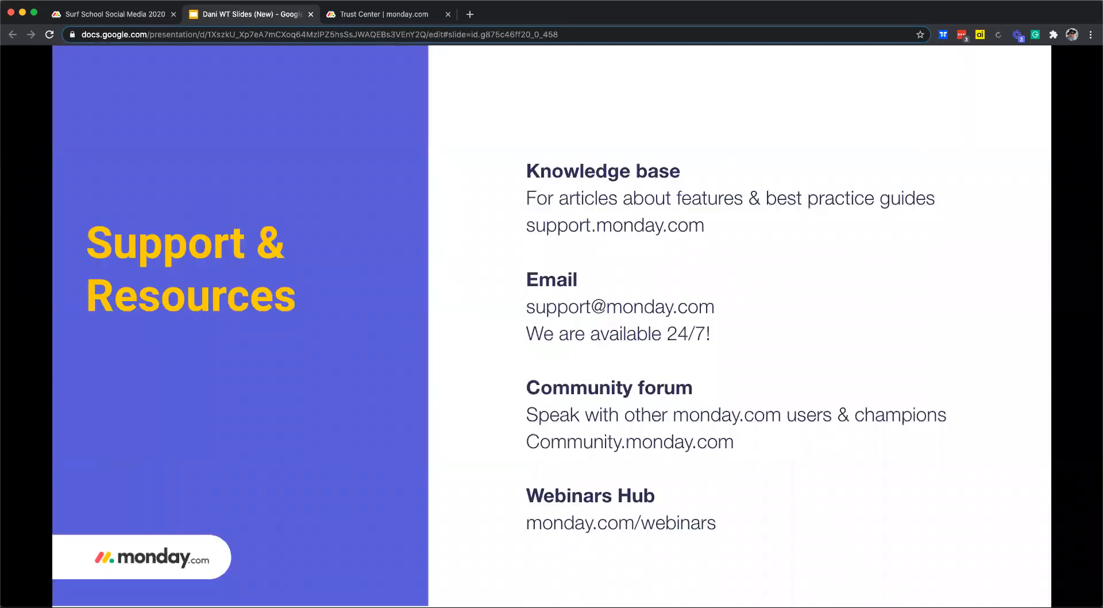
pyautogui.press('Right')
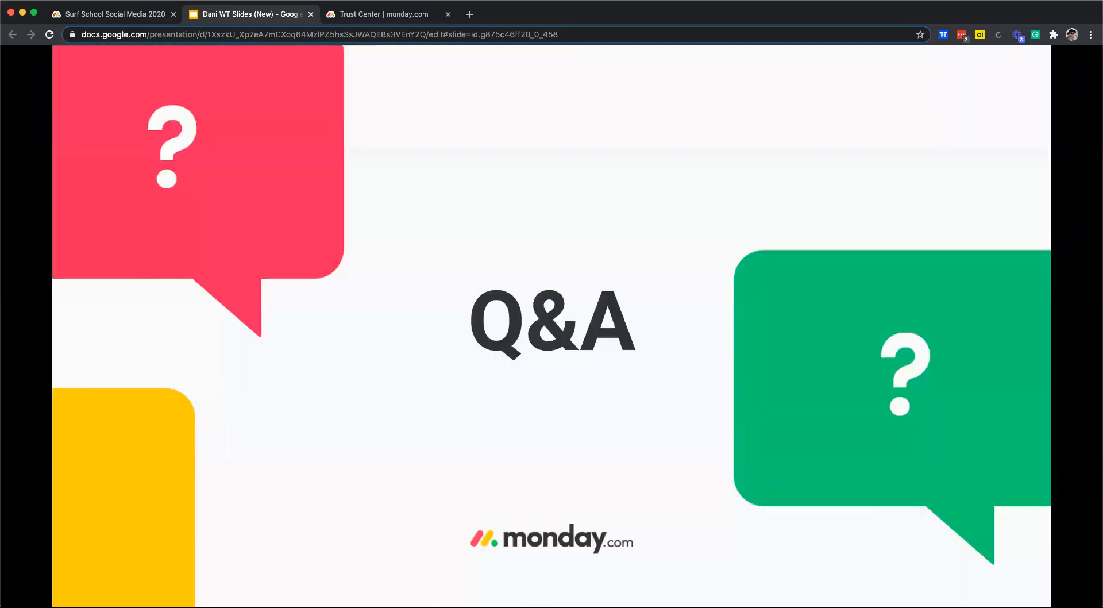